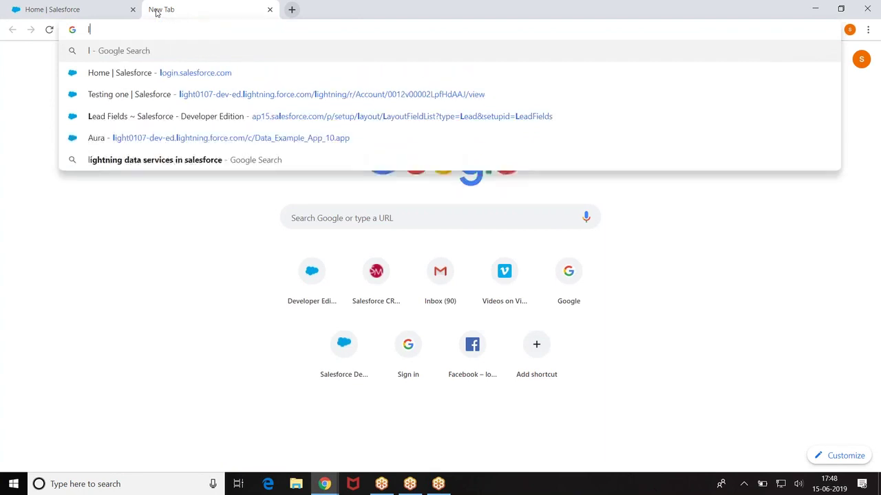
Step: Search Google for force:recordData and open the Component Library result in a new tab
text(recordData)
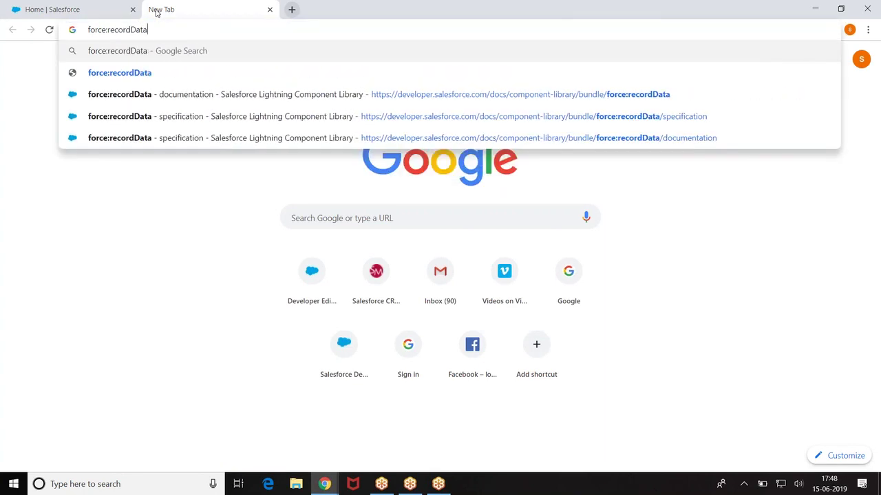
key(Return)
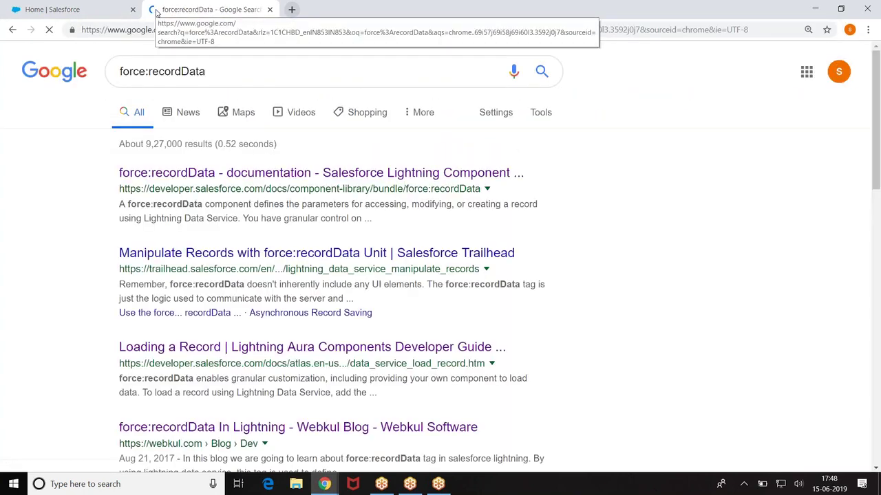
right_click(242, 178)
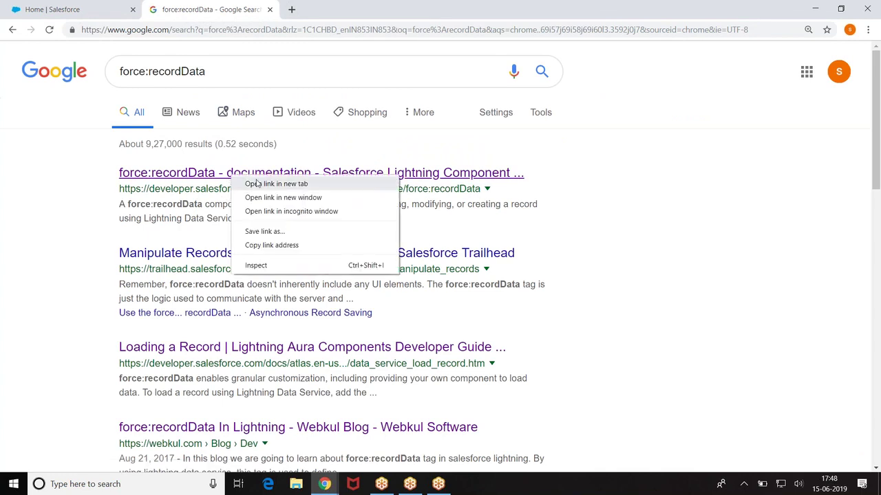
click(268, 183)
click(338, 10)
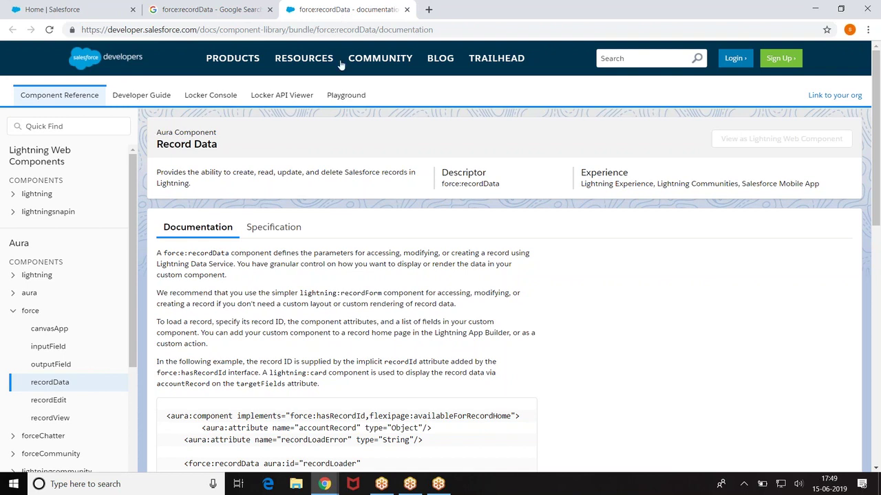
Step: Scroll the Record Data documentation down to the example markup loading Name, Description, Phone and Industry
scroll(336, 117, down, 2)
scroll(275, 187, up, 2)
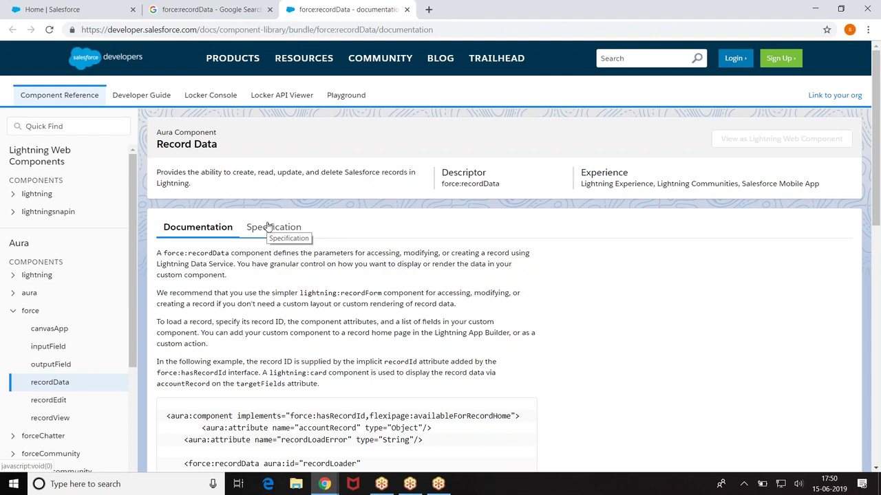
scroll(269, 227, down, 2)
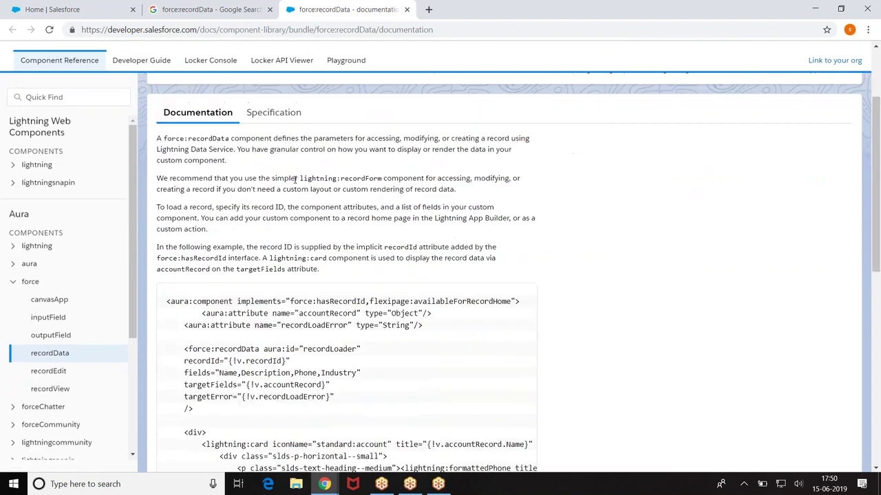
Step: Open the force:recordData Specification and highlight the recordId and targetFields attributes
click(271, 112)
scroll(275, 172, down, 3)
drag(161, 166, 191, 163)
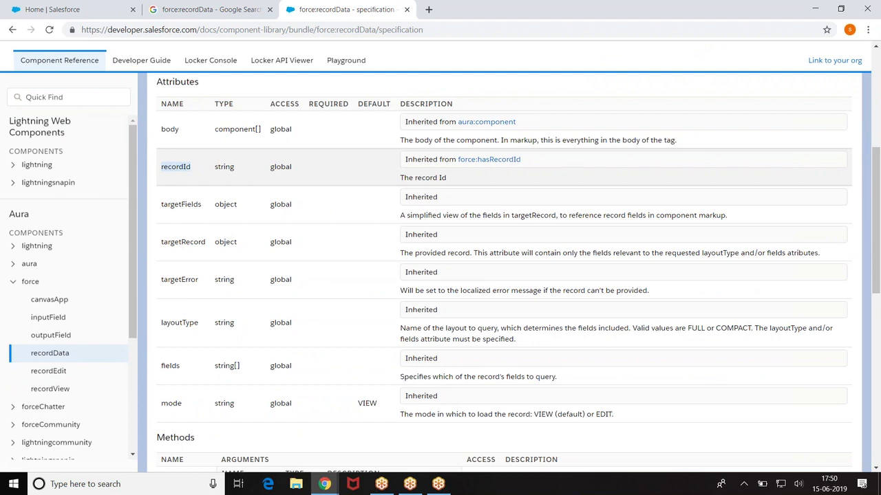
drag(161, 204, 203, 204)
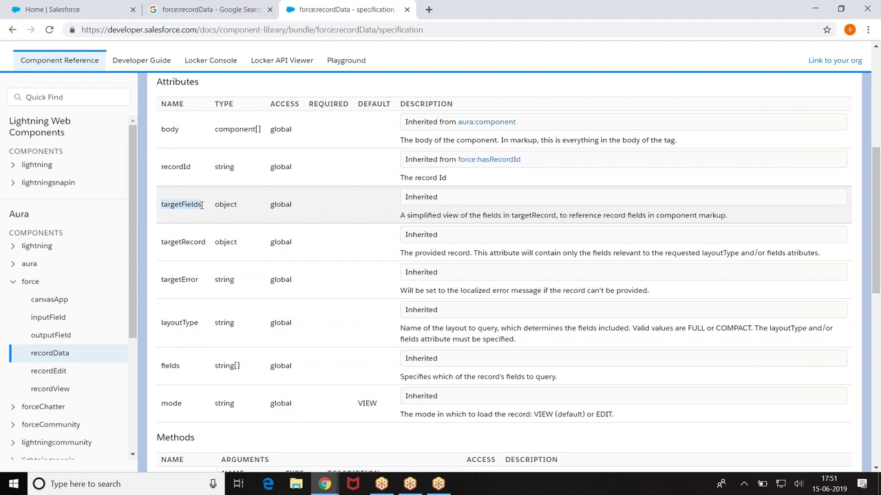
scroll(203, 205, down, 5)
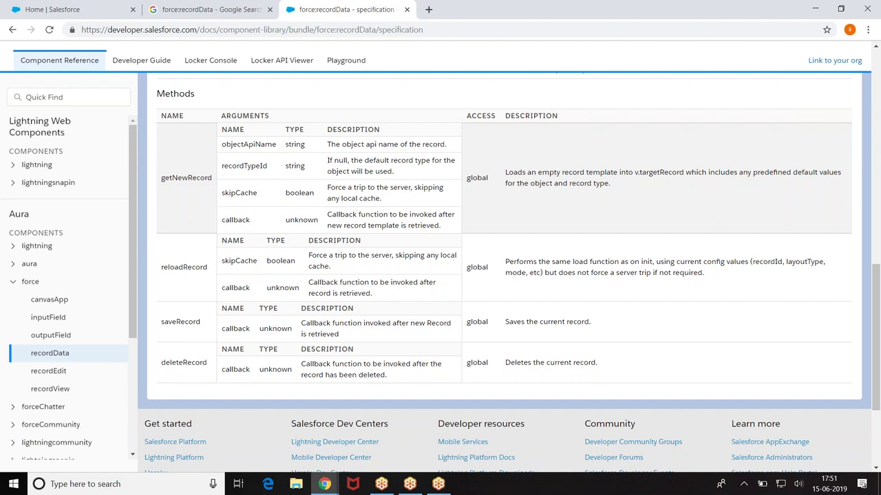
scroll(499, 275, up, 20)
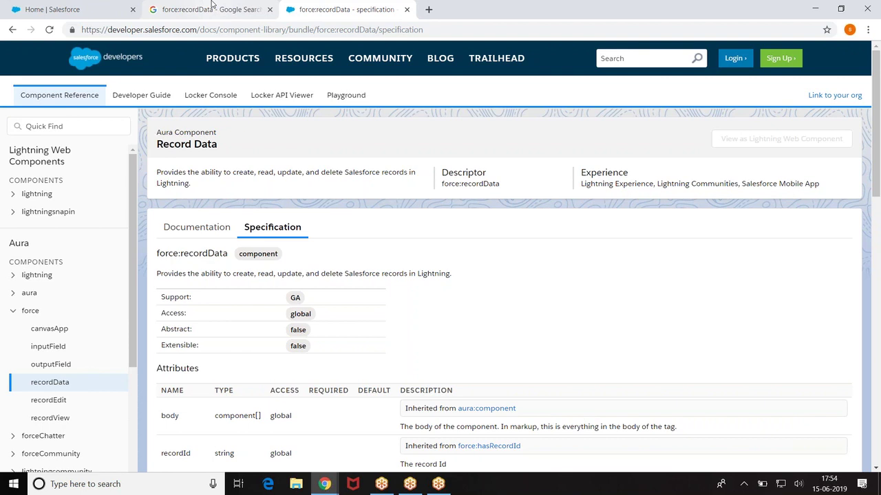
Step: Zoom the Record Data documentation out, scroll to the example, and highlight force:hasRecordId
click(188, 228)
scroll(636, 300, down, 3)
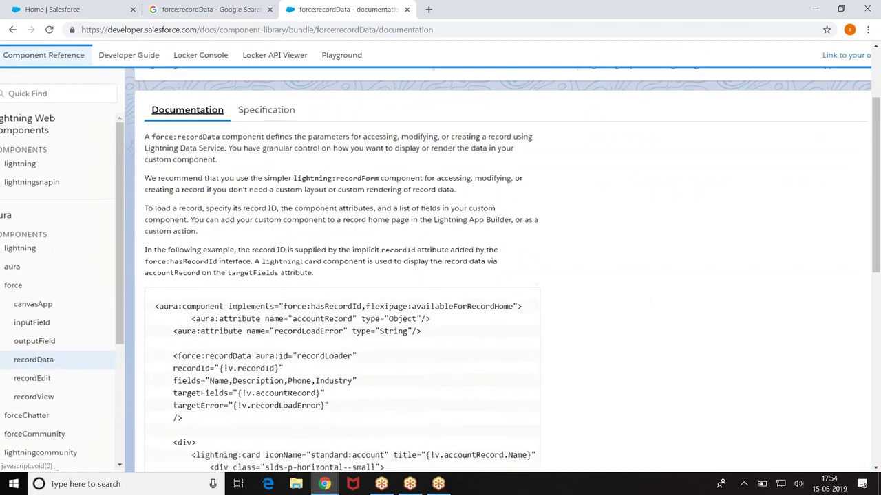
key(ctrl+plus)
key(ctrl+plus)
key(ctrl+plus)
key(ctrl+plus)
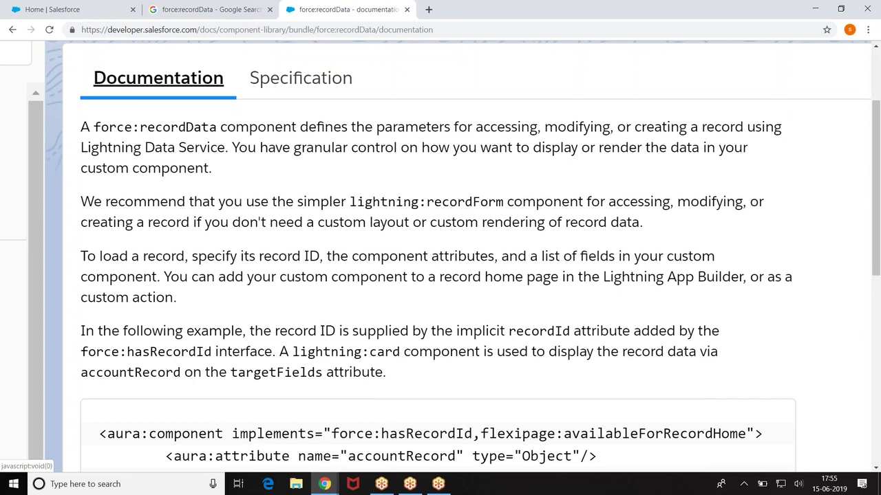
key(ctrl+minus)
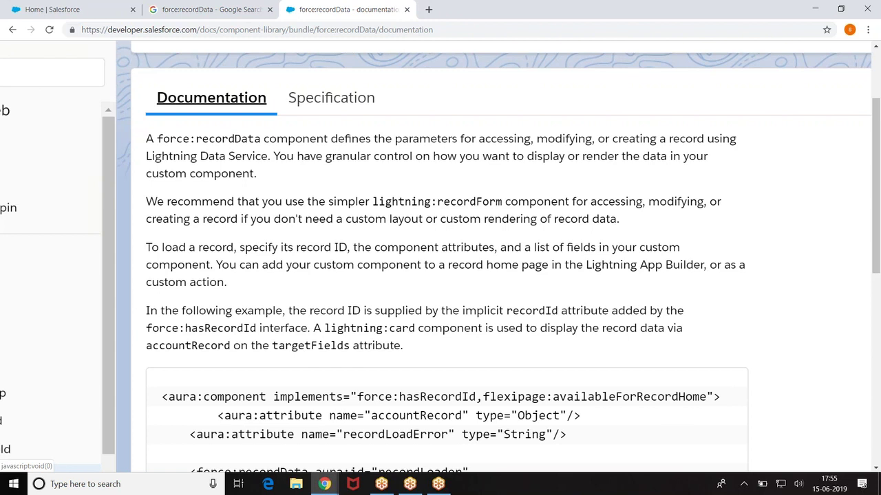
scroll(440, 258, down, 3)
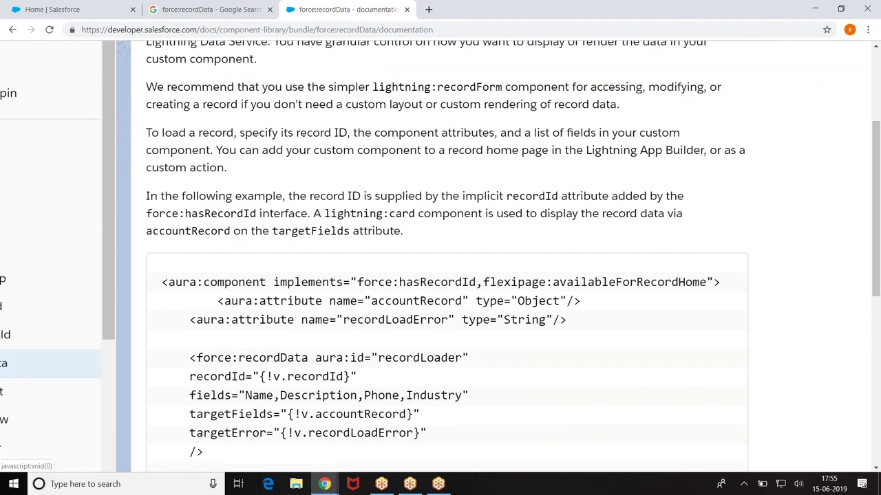
scroll(319, 168, down, 2)
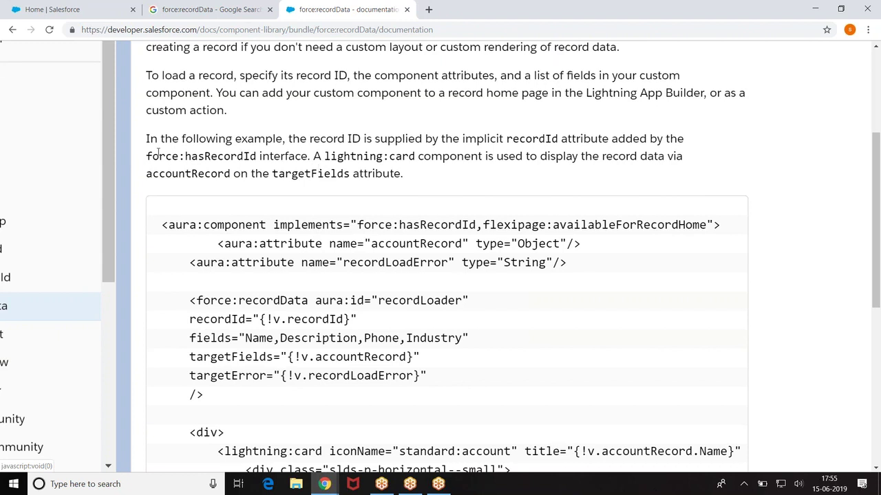
drag(149, 153, 257, 156)
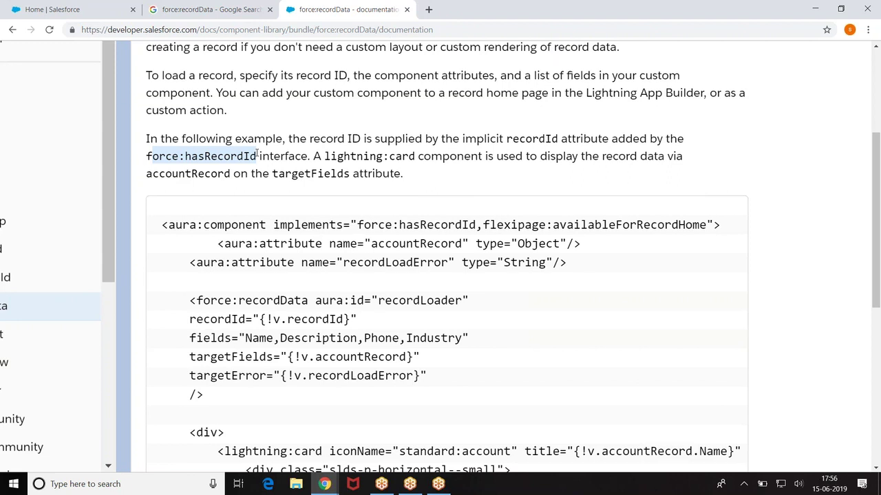
scroll(114, 131, down, 1)
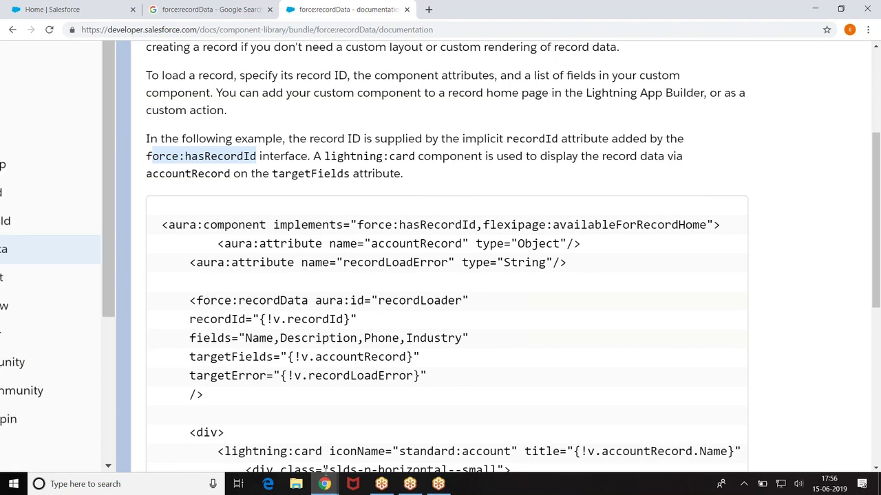
Step: Enlarge the Developer Console page to 125%
click(393, 435)
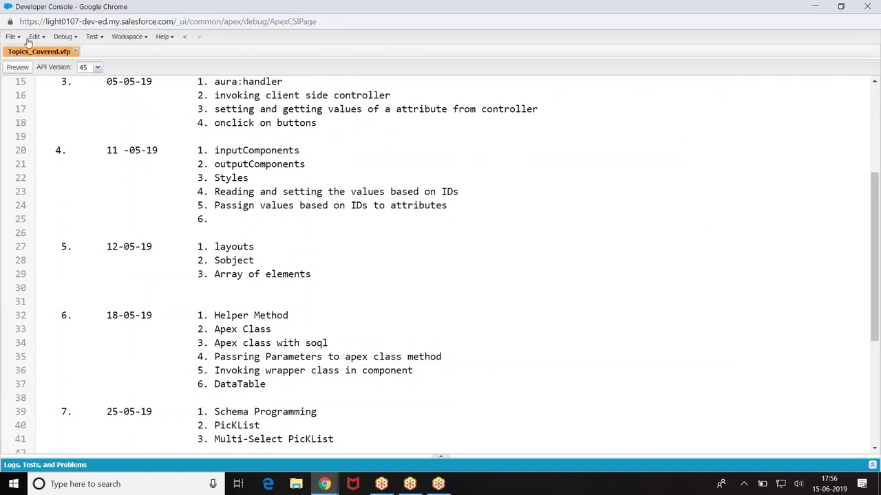
scroll(44, 81, up, 1)
key(ctrl+plus)
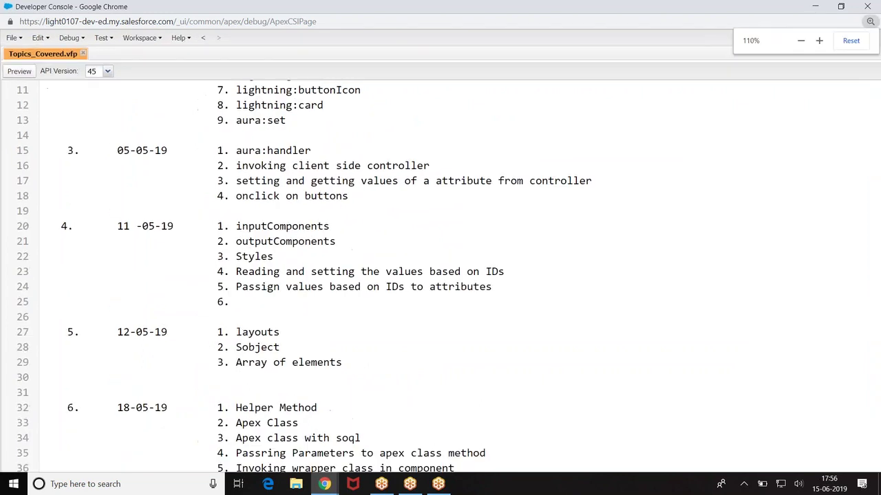
key(ctrl+plus)
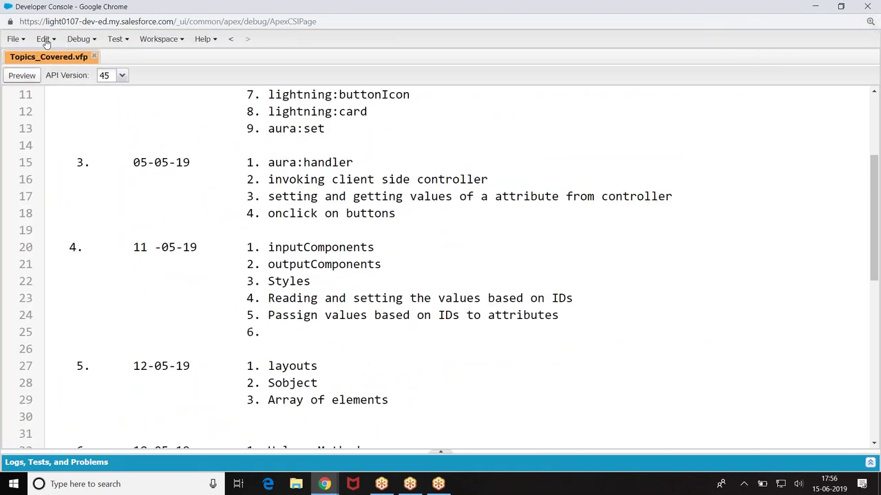
Step: Start a new Lightning Application and name it LDS_Demo_1
click(20, 39)
mouse_move(28, 59)
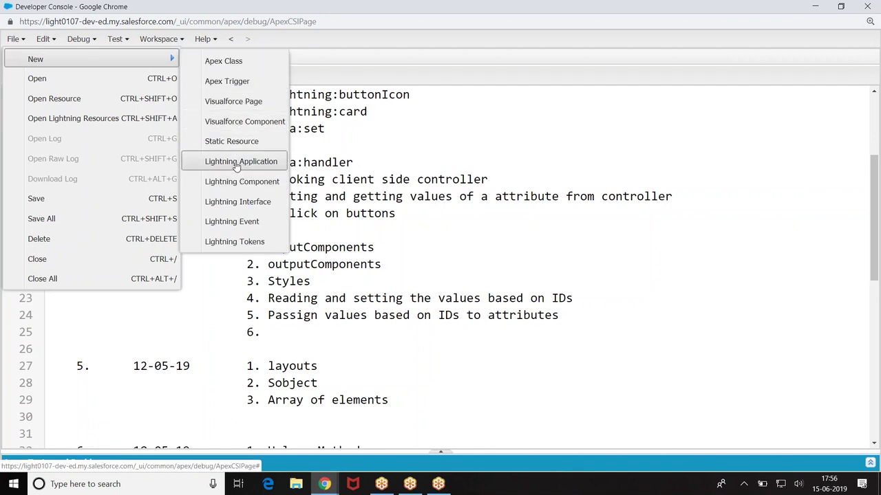
click(236, 165)
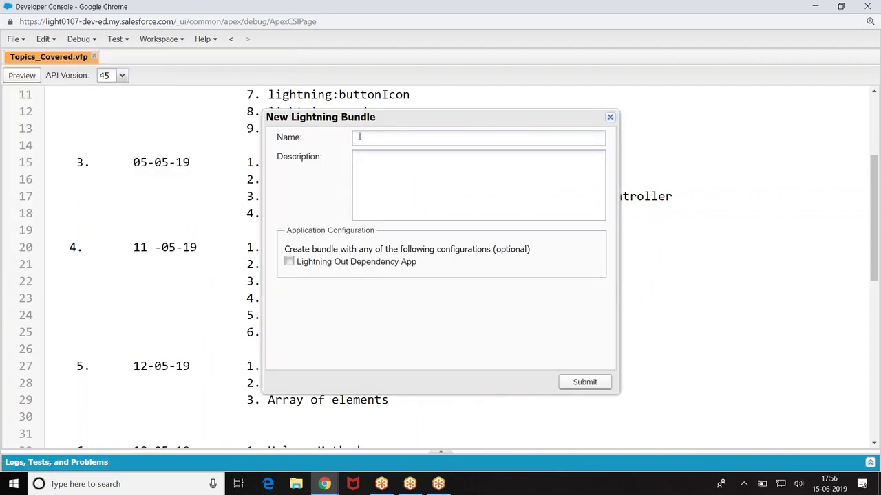
text(LDS_Event)
key(BackSpace)
key(BackSpace)
key(BackSpace)
key(BackSpace)
key(BackSpace)
text(Dem)
key(BackSpace)
text(mo_1)
Step: Create the LDS_Demo_1 bundle and make the application extend force:slds
click(584, 382)
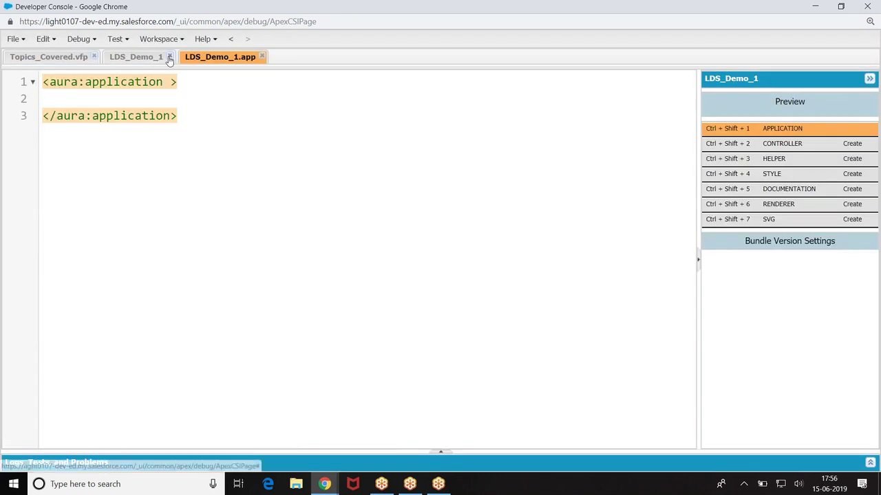
click(170, 58)
click(165, 82)
text(ex)
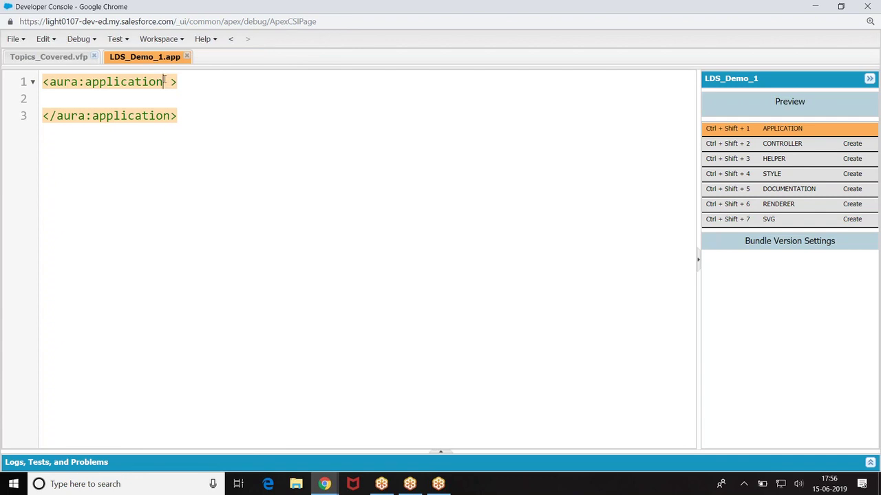
text(tends=")
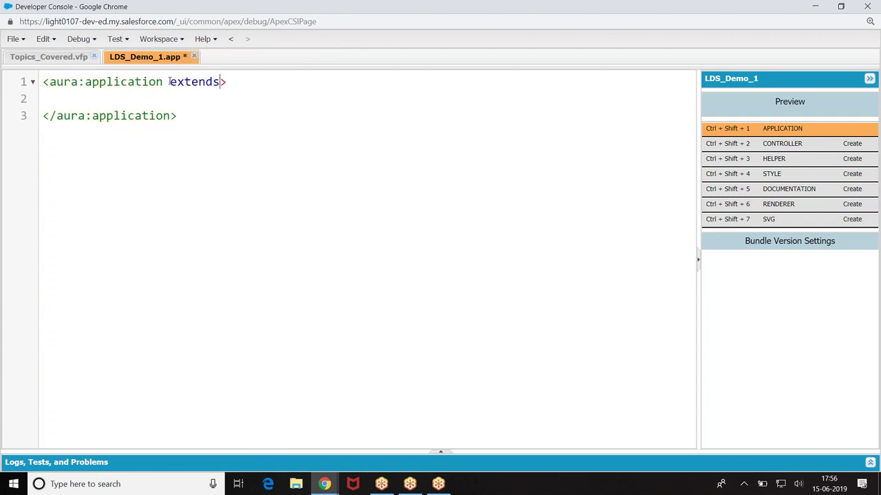
text(force:slds")
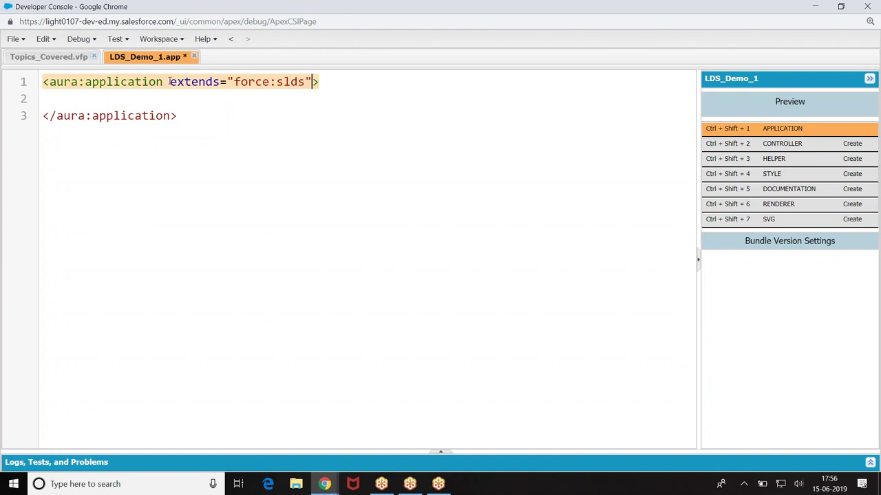
Step: Draft a lightning:recordForm line with objectAPIName, delete it, and save LDS_Demo_1.app
click(99, 97)
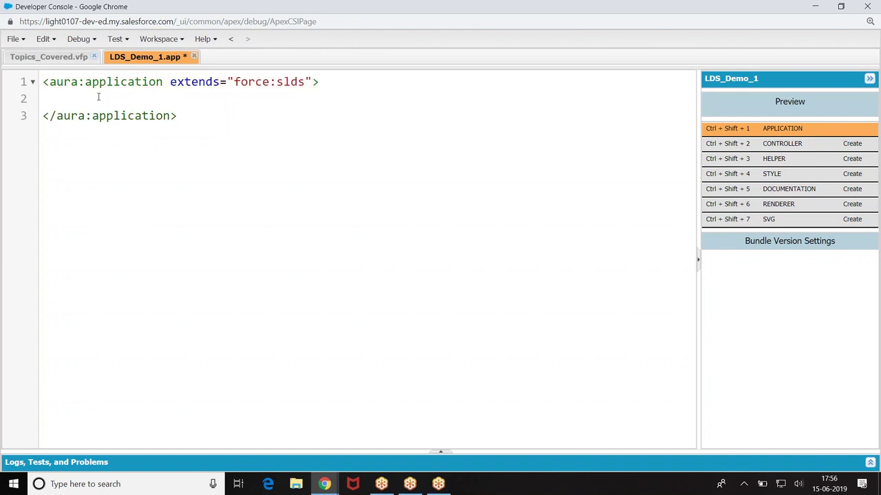
text(<lightning:recordFo)
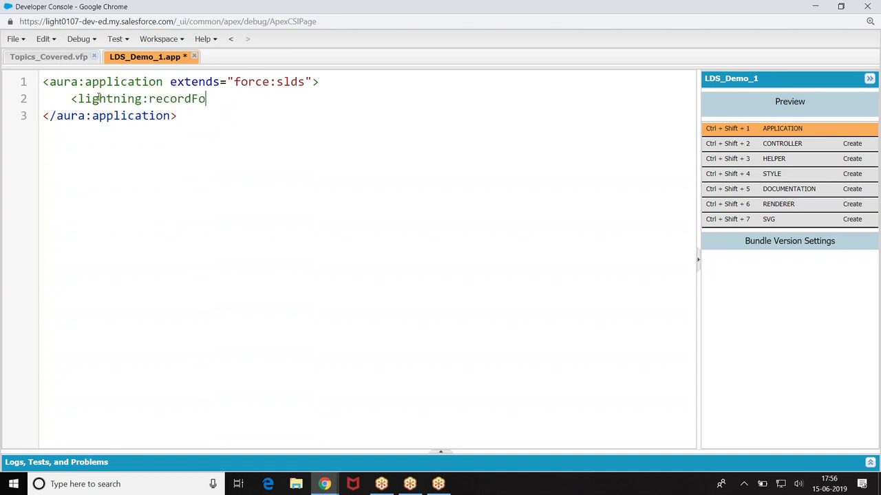
text(rm objectAPi)
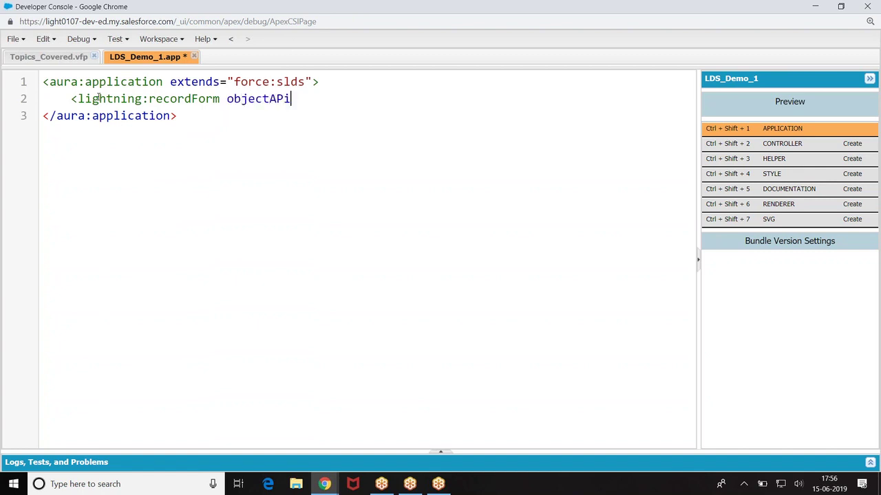
key(BackSpace)
text(IName)
drag(71, 99, 333, 94)
key(BackSpace)
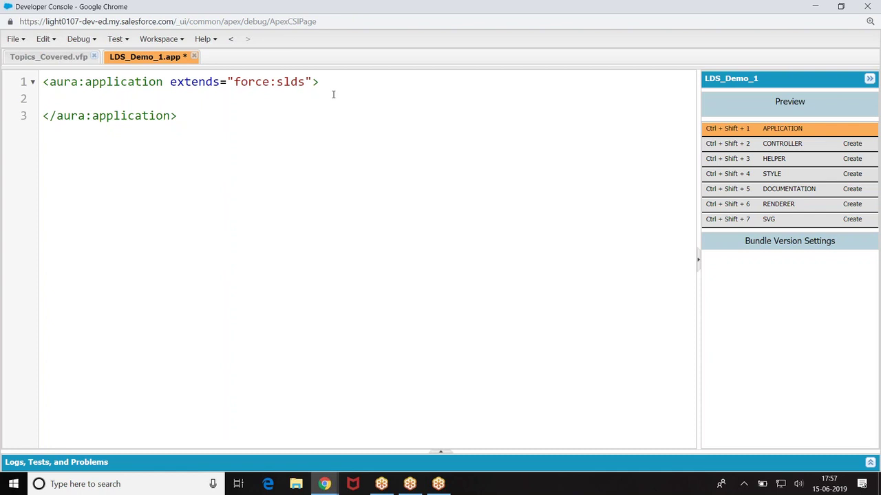
key(ctrl+s)
Step: Create Lightning component bundle LDS_Example_1 with Lightning Record Page enabled
click(24, 40)
mouse_move(103, 58)
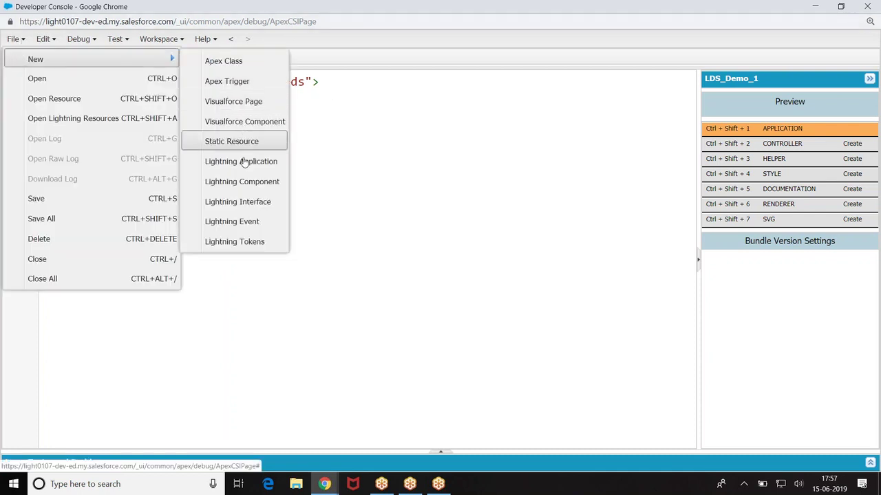
click(240, 183)
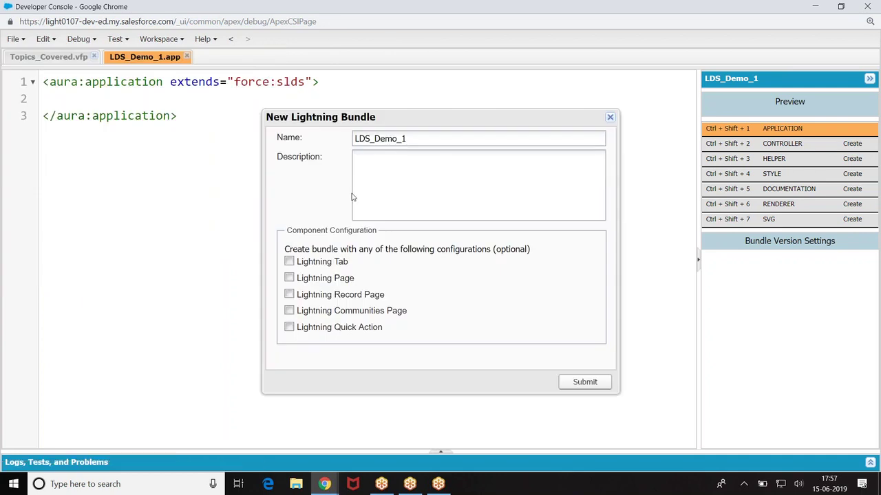
click(397, 139)
key(BackSpace)
key(BackSpace)
key(BackSpace)
key(BackSpace)
text(Example)
drag(296, 296, 388, 298)
click(289, 294)
click(584, 382)
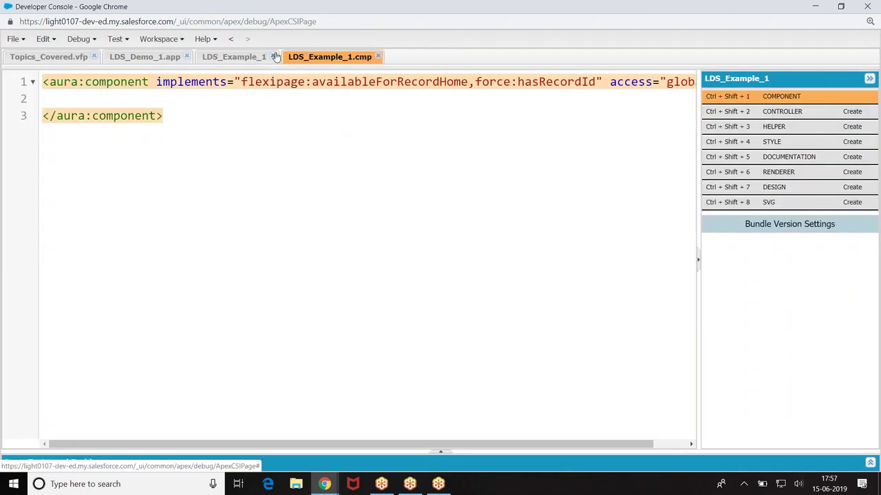
Step: Close the extra LDS_Example_1 tab and highlight flexipage:availableForRecordHome in the markup
click(272, 57)
click(258, 172)
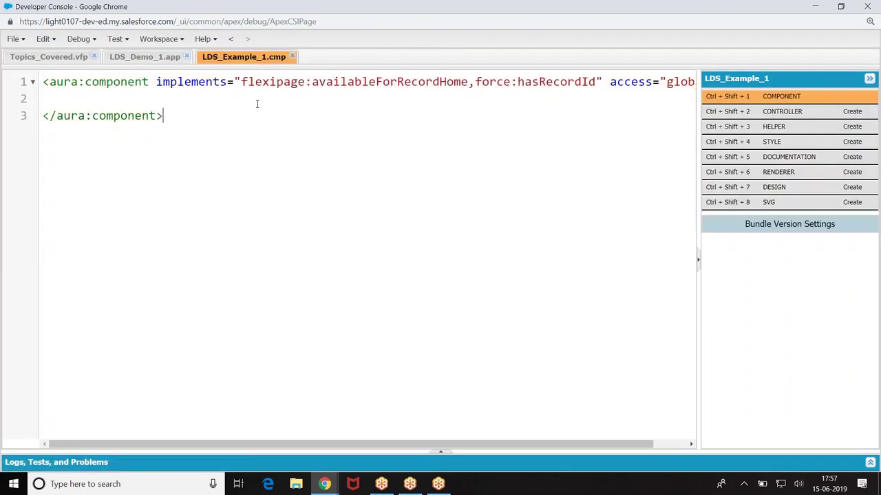
drag(242, 82, 596, 82)
Step: Add <aura:attribut name="acc" type="Object" /> below the opening aura:component tag
click(468, 167)
click(477, 83)
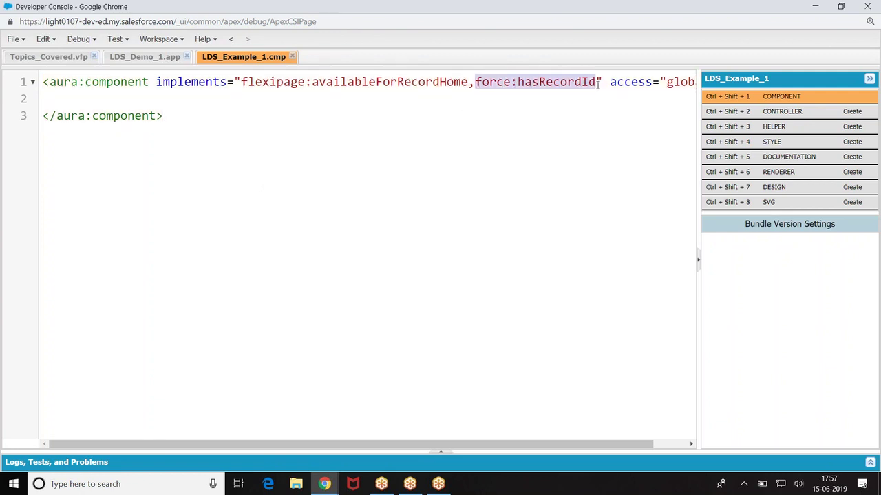
click(500, 140)
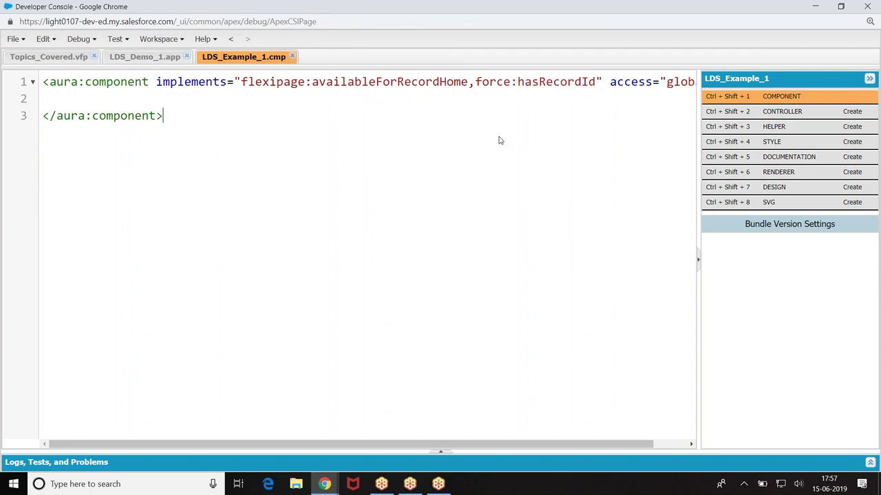
click(93, 100)
key(Return)
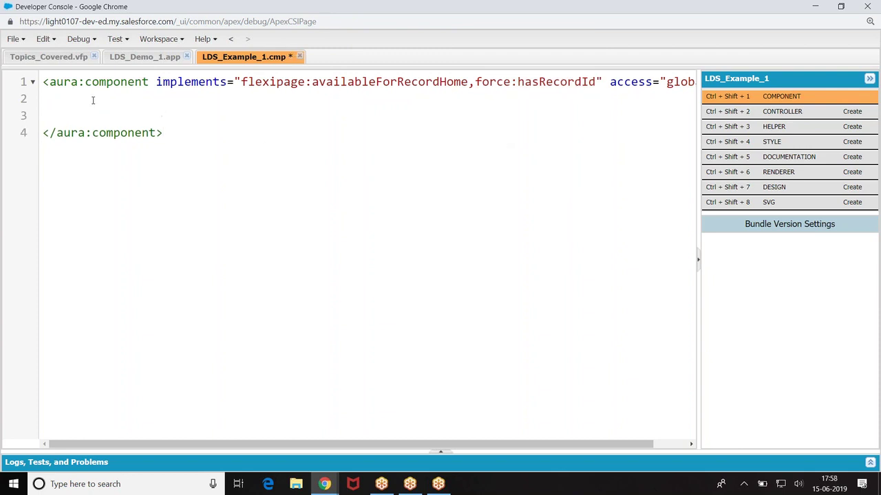
text(<aura:attrib)
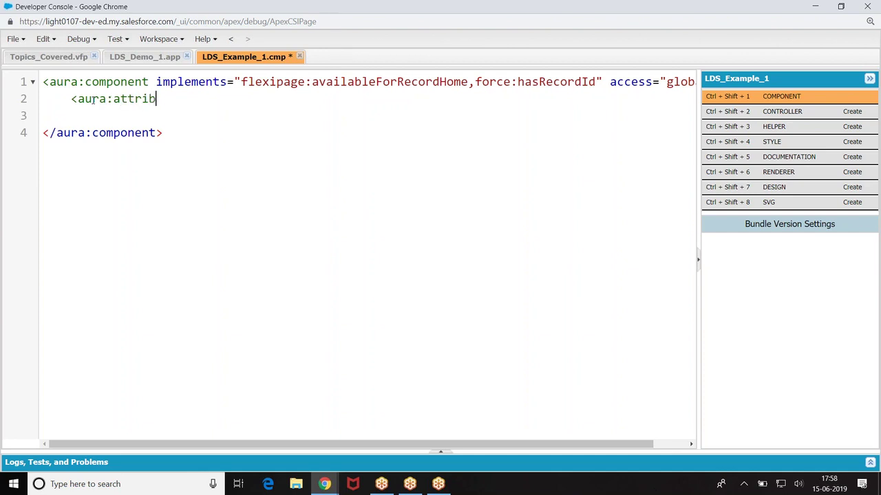
text(ut name="acc" t)
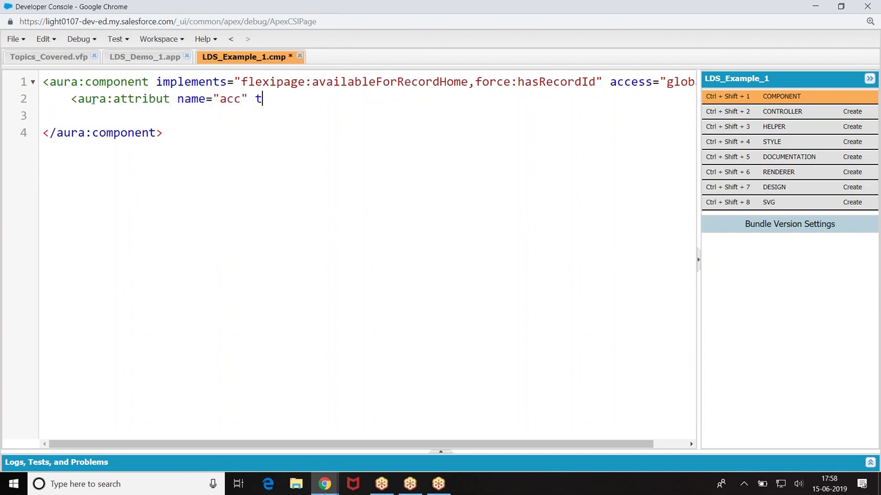
text(ype="Object" />)
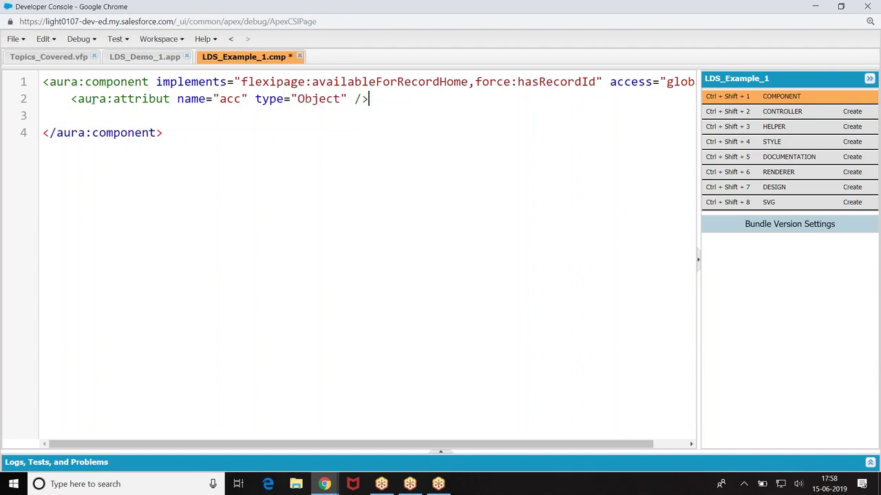
click(76, 115)
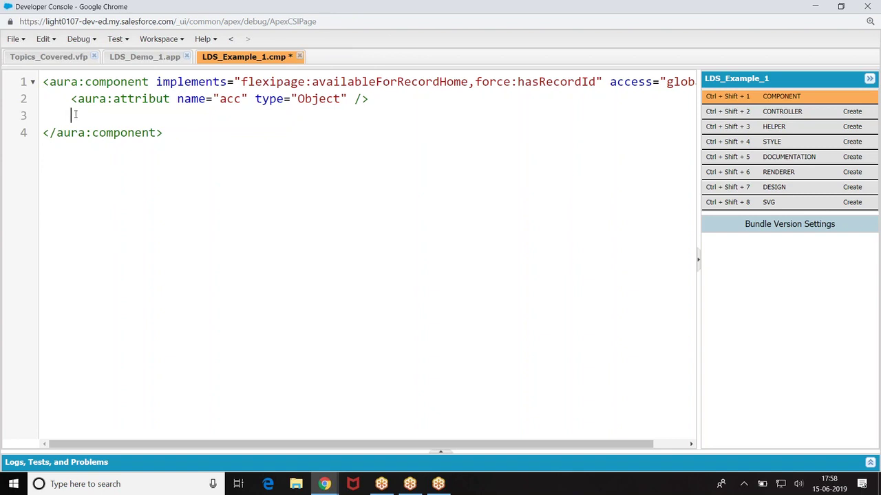
Step: Correct 'attribut' to 'attribute' on line 2 and undo stray edits on line 1
text(<aura:a)
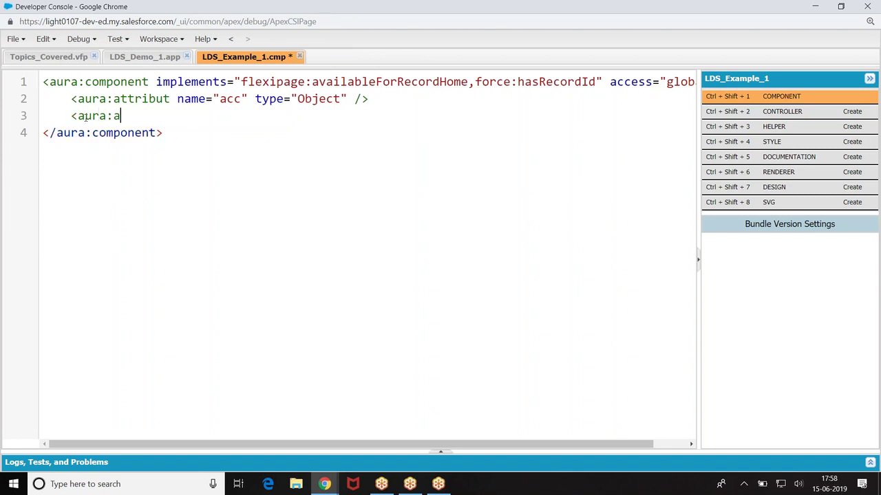
click(171, 98)
text(e)
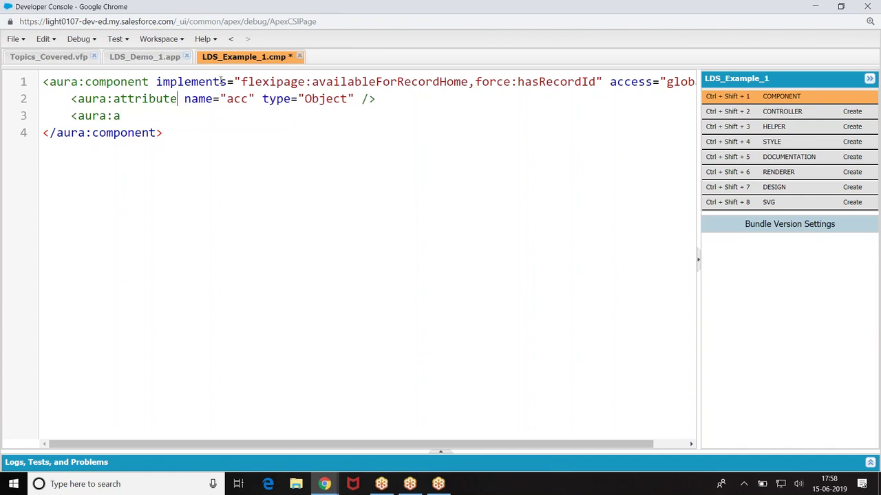
drag(241, 81, 462, 76)
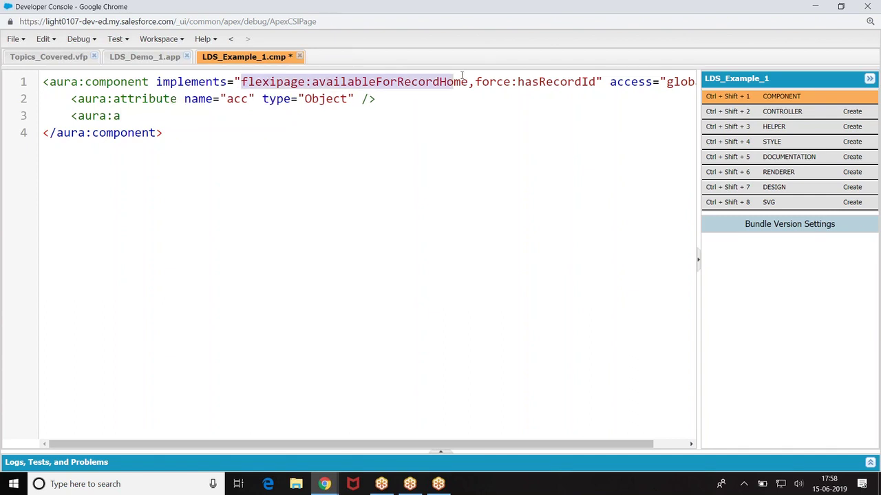
click(401, 118)
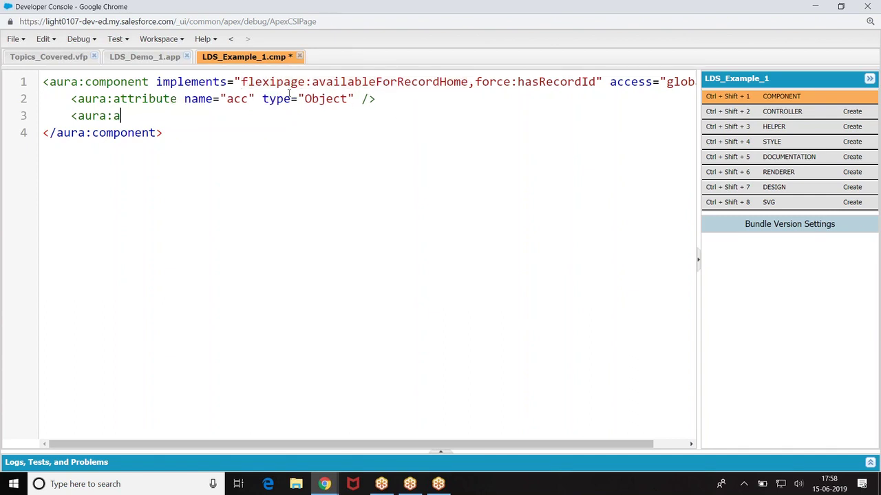
drag(243, 81, 377, 82)
click(244, 83)
key(Down)
click(242, 82)
text(,)
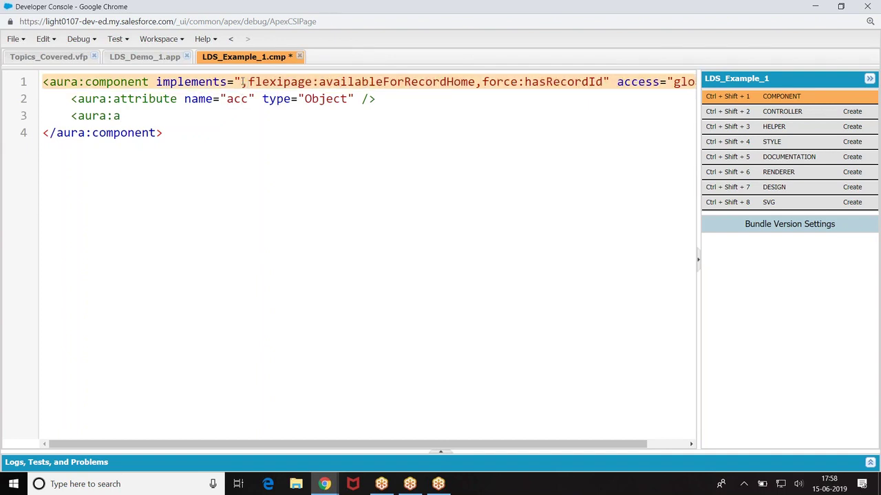
text(a)
key(BackSpace)
key(Delete)
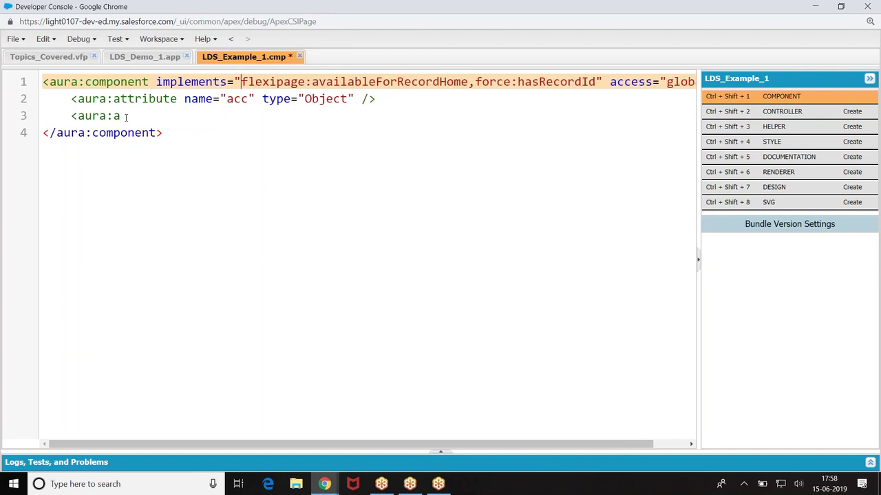
Step: Declare a second Object attribute named newAcc and begin a <force:recordData tag
click(126, 117)
text(ttribute )
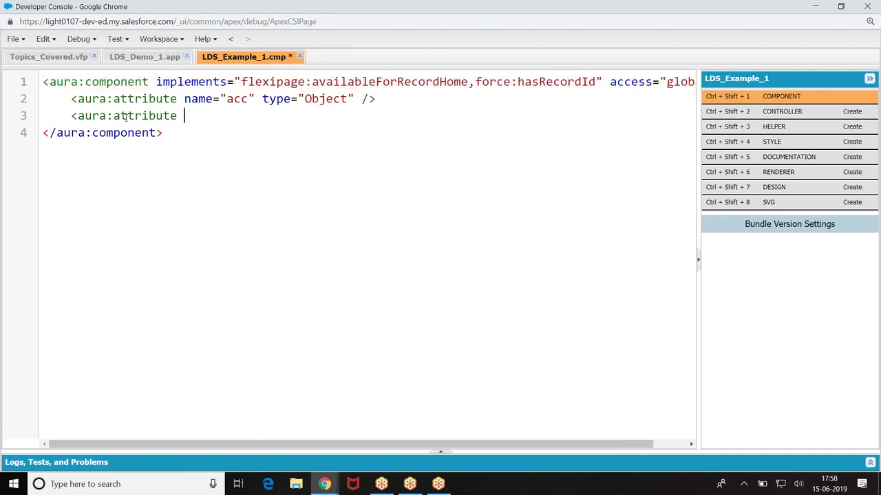
text(name="new)
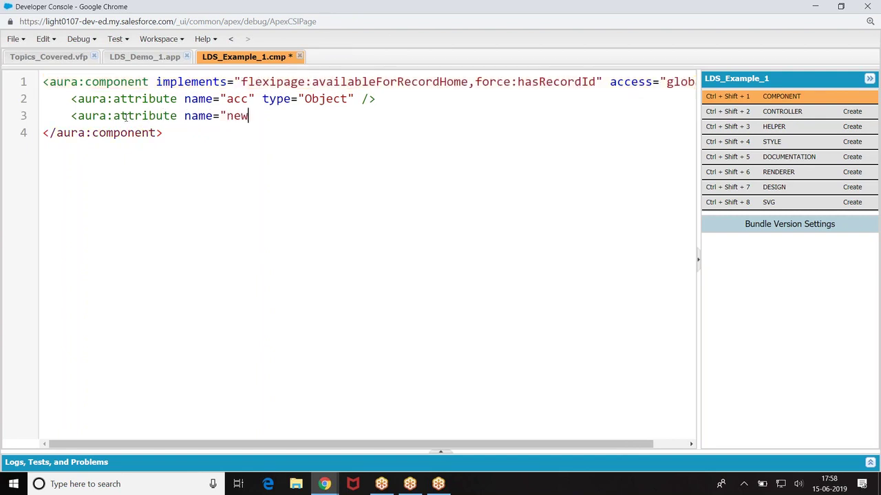
text(Acc" type="O)
text(t" />)
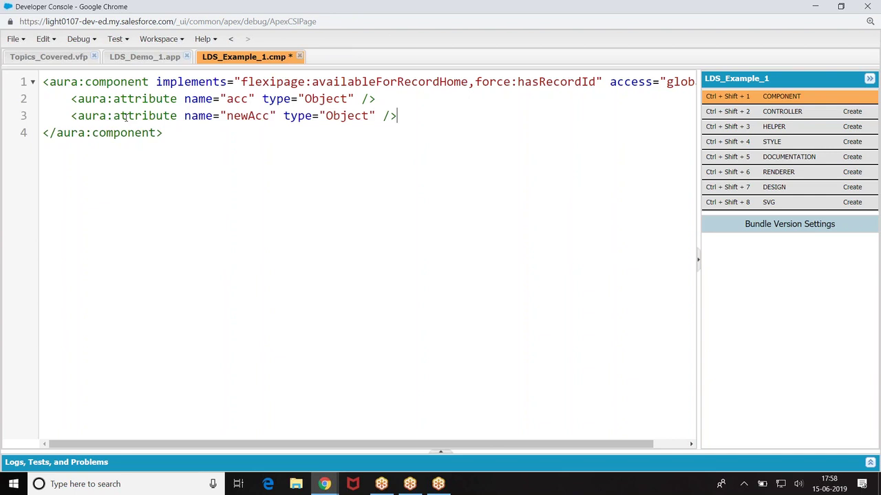
key(Return)
text(<force:recordData)
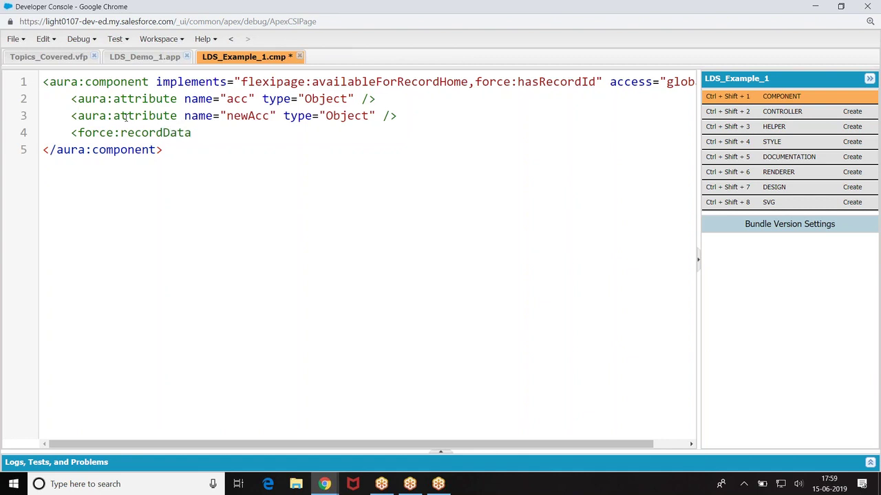
Step: Bind recordId to {!v.recordId}, targetRecord to {!v.newAcc} and targetFields to {!v.acc}
text(recordId="{!)
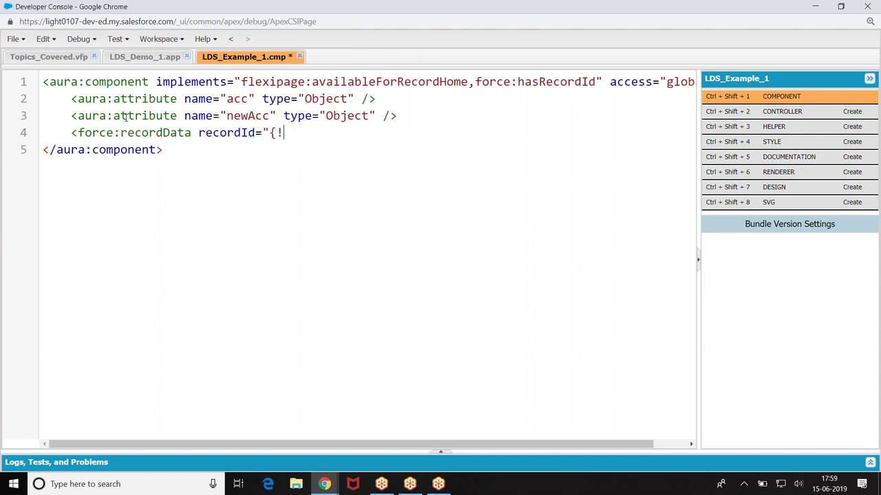
text(v.recordId}")
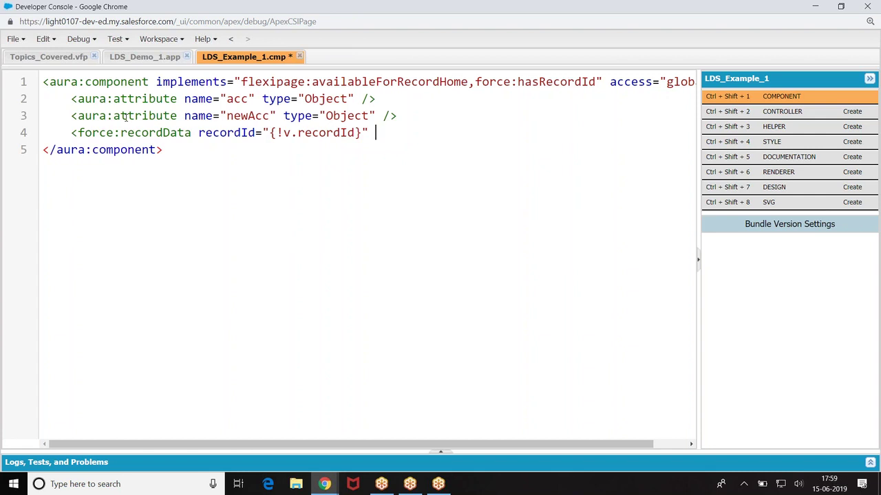
text(targetRecor)
text(d="{!v)
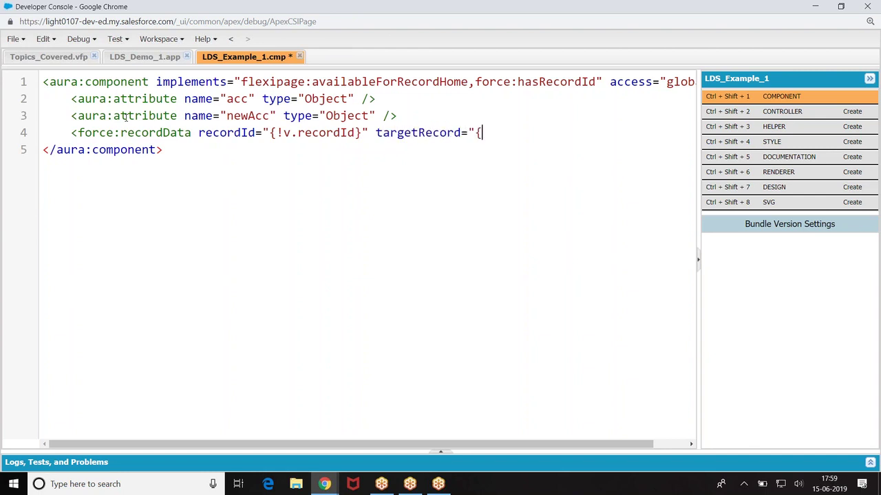
text(.acc)
key(BackSpace)
key(BackSpace)
key(BackSpace)
text(newAcc}")
key(Return)
key(Tab)
key(Tab)
key(Tab)
key(Tab)
key(Tab)
key(Tab)
key(Tab)
key(Tab)
key(Tab)
key(Tab)
key(Tab)
text(targetFields=")
key(BackSpace)
text("{!v.acc})
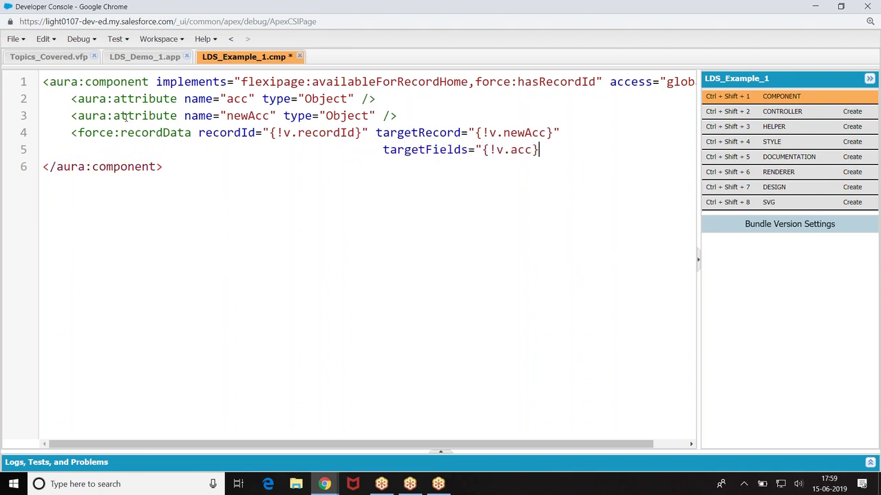
text(")
Step: Replace layoutType with fields="Name,Industry,Rating" and self-close the force:recordData tag
key(Return)
key(Tab)
key(Tab)
key(Tab)
key(Tab)
key(Tab)
key(Tab)
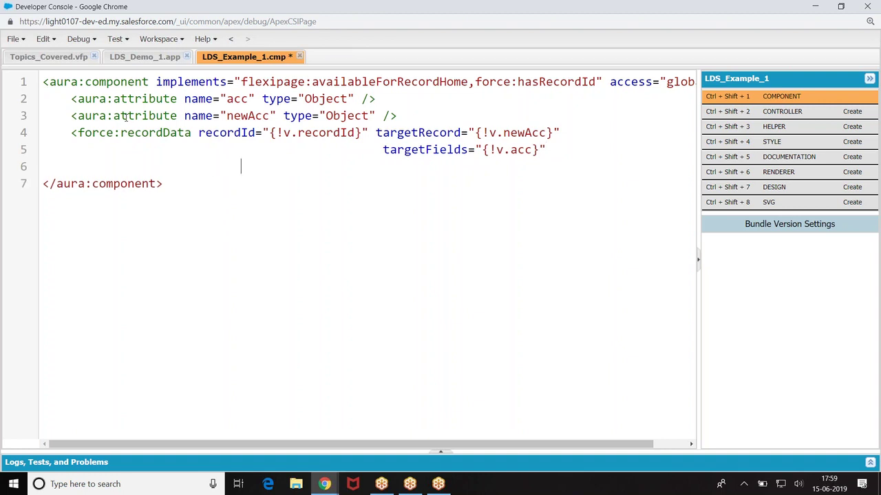
text(layoutType=)
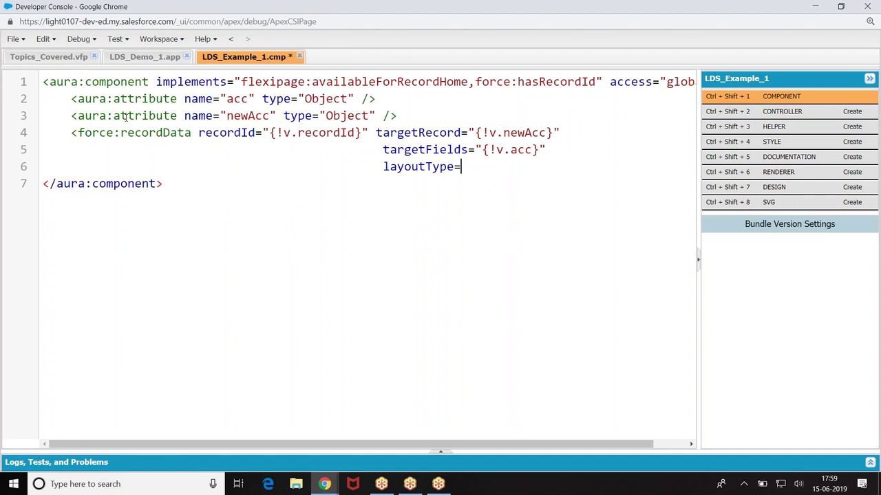
text("FULL")
key(BackSpace)
key(BackSpace)
key(BackSpace)
key(BackSpace)
key(BackSpace)
key(BackSpace)
key(BackSpace)
key(BackSpace)
key(BackSpace)
key(BackSpace)
key(BackSpace)
key(BackSpace)
key(BackSpace)
key(BackSpace)
key(BackSpace)
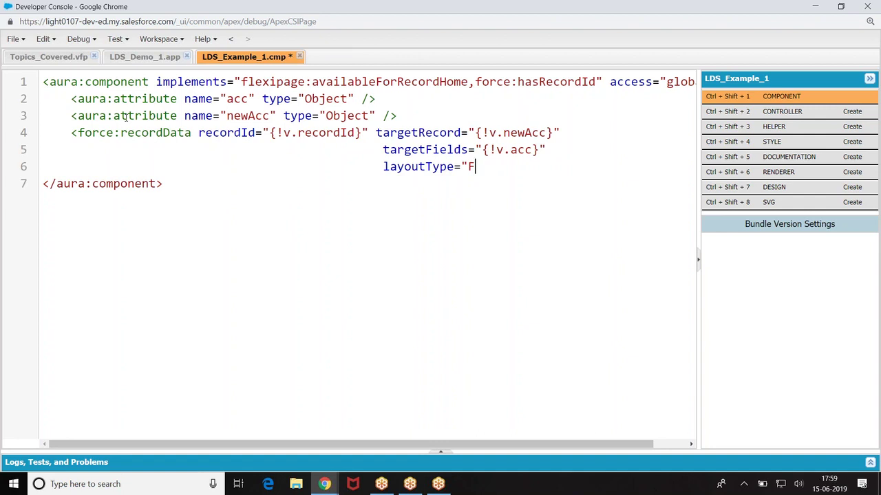
key(BackSpace)
key(BackSpace)
text(fields="Name,)
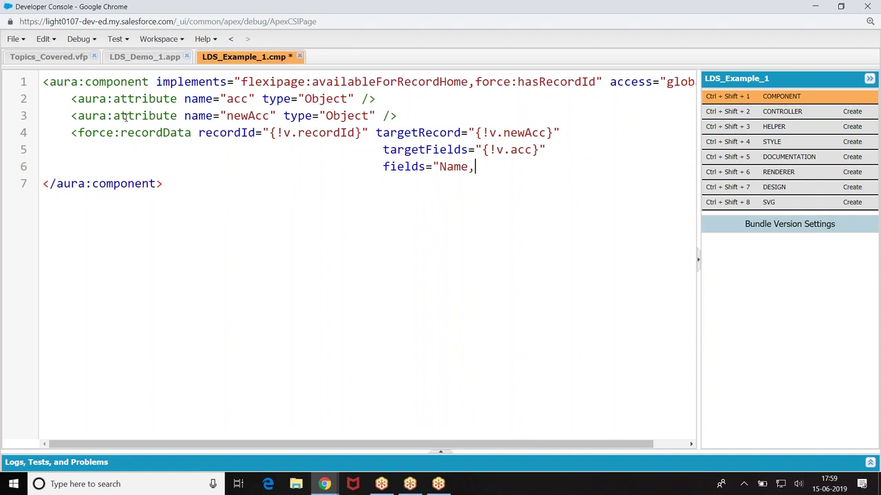
text(Industry)
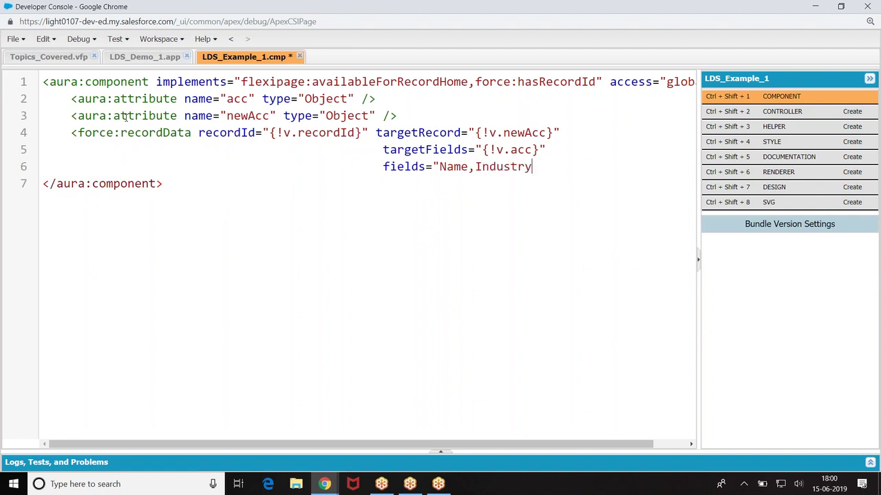
text(,Rating")
key(Return)
key(Tab)
key(Tab)
key(Tab)
key(Tab)
key(Tab)
key(Tab)
key(Tab)
key(Tab)
key(Tab)
key(Tab)
key(Tab)
key(Tab)
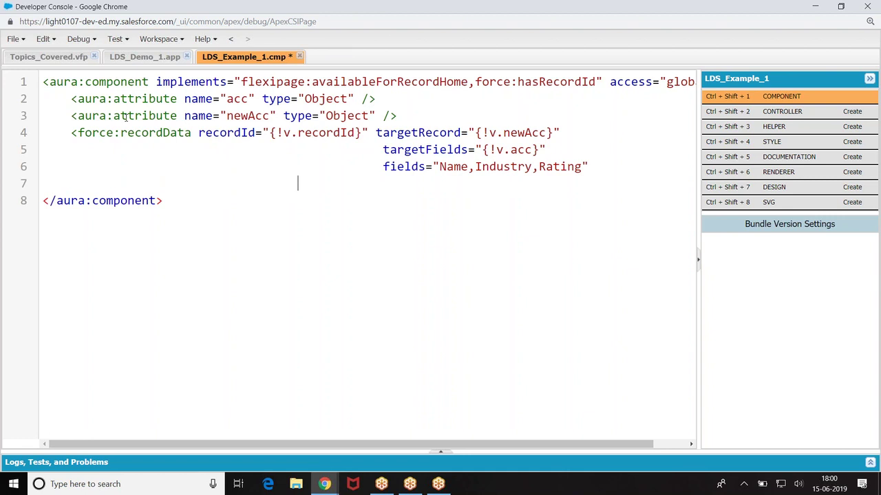
key(BackSpace)
key(BackSpace)
key(BackSpace)
key(BackSpace)
key(BackSpace)
key(BackSpace)
text(/>)
key(Tab)
key(Tab)
key(Tab)
key(Tab)
key(Tab)
key(Tab)
key(Return)
key(Up)
key(Tab)
key(Tab)
key(Tab)
key(Tab)
key(Tab)
key(Tab)
key(Tab)
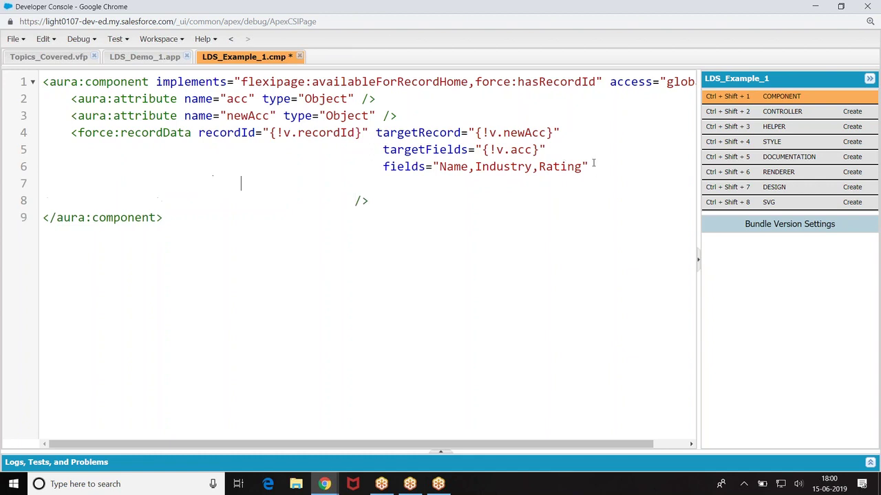
Step: Add mode="view" to the force:recordData tag in LDS_Example_1.cmp
text(mode="view")
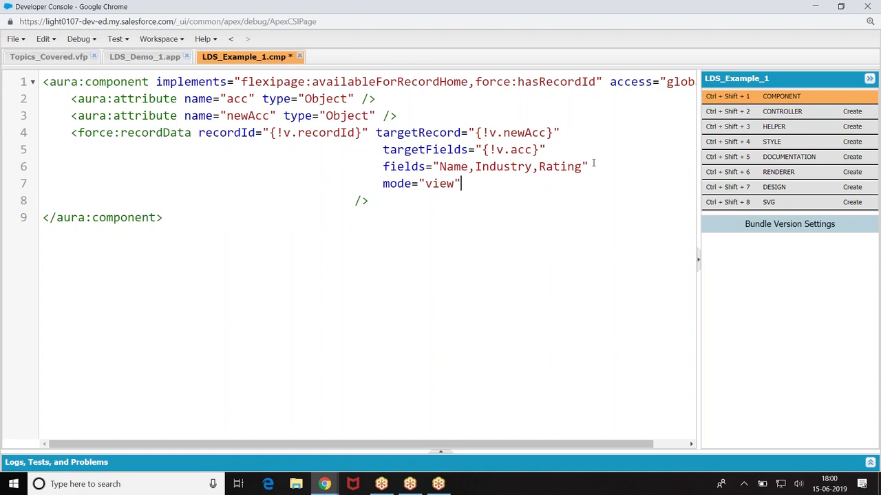
click(390, 149)
click(371, 200)
Step: Add a lightning:card titled Account with a lightning:outputText showing {!v.acc.Name}
key(Return)
text(<l)
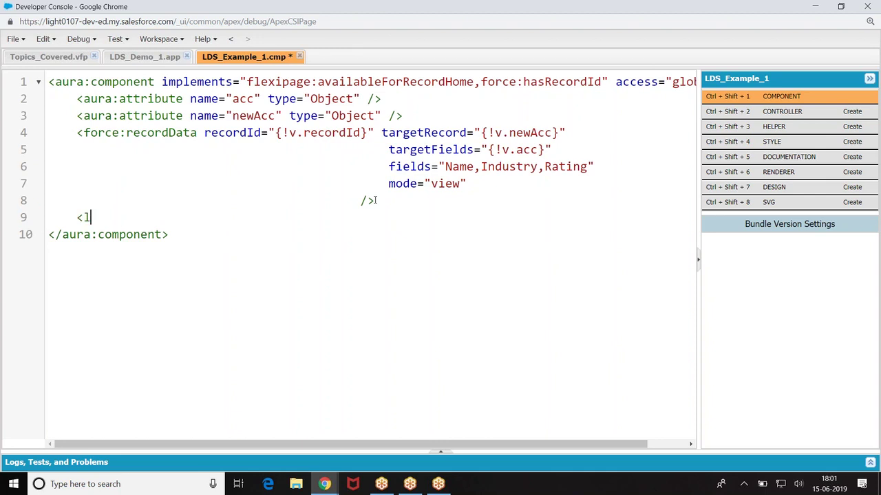
text(ightning:c)
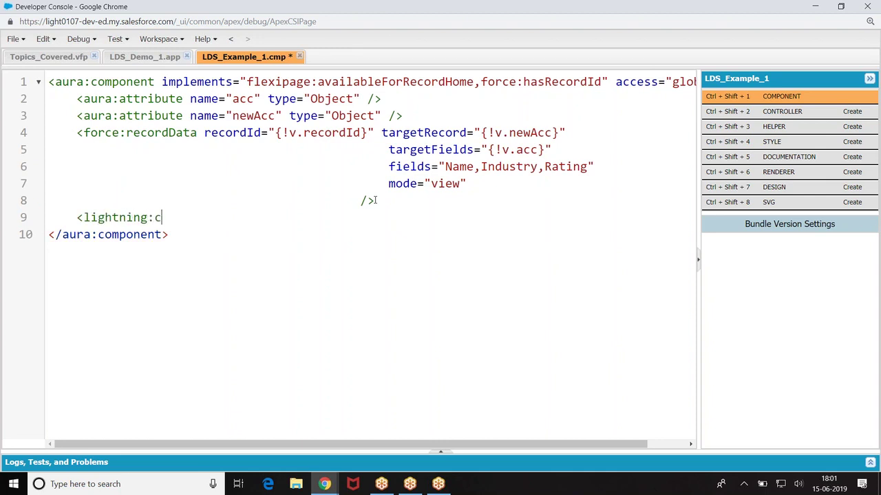
text(ard title="Account">)
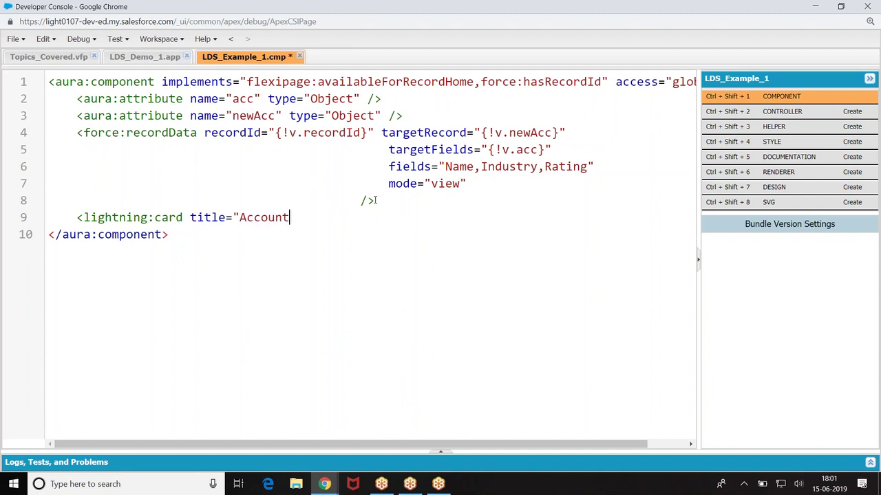
key(Return)
text(<lightning:)
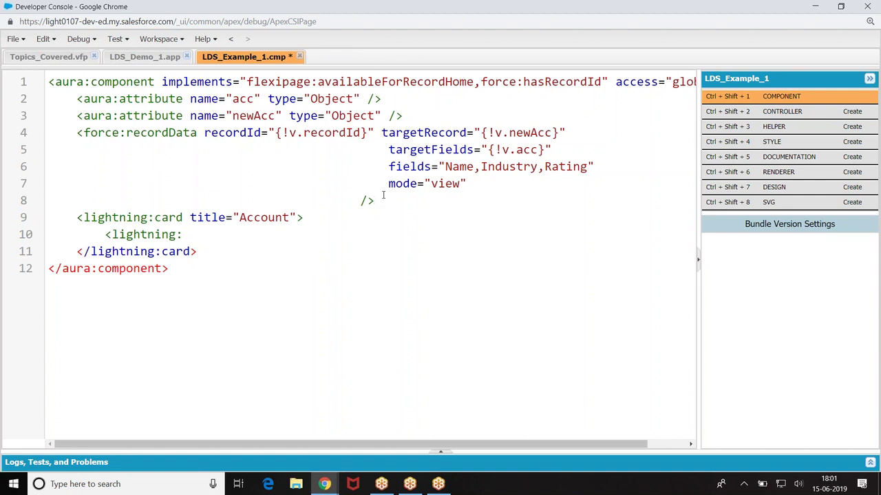
text(outputText value="{!v.)
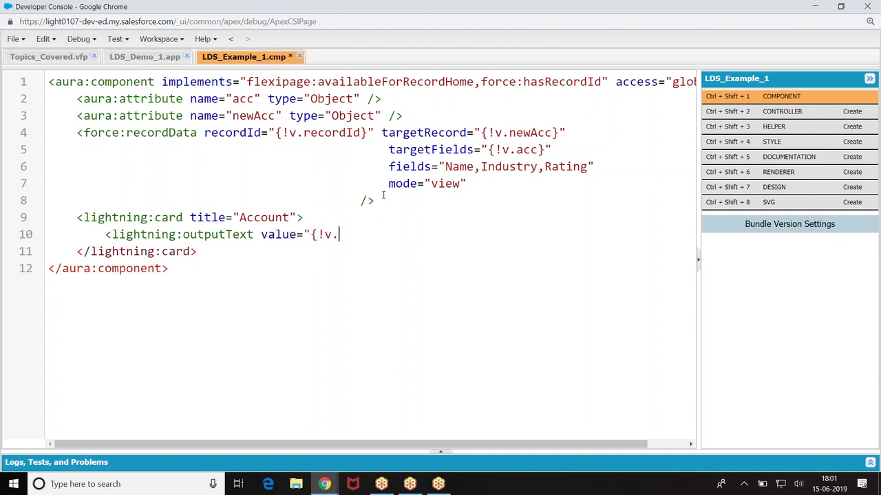
text(acc.Name}" />)
Step: Add two more lightning:outputText lines for the account's Rating and Industry fields
key(Return)
text(<light)
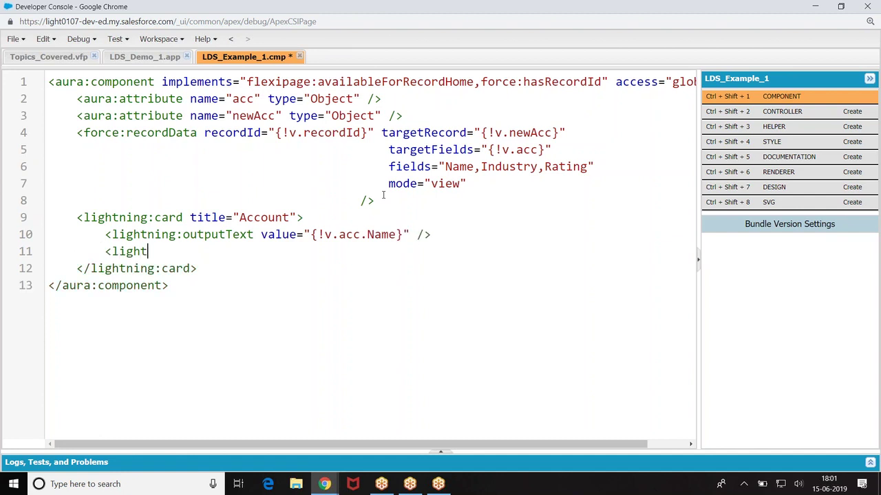
text(ning:outputText value=)
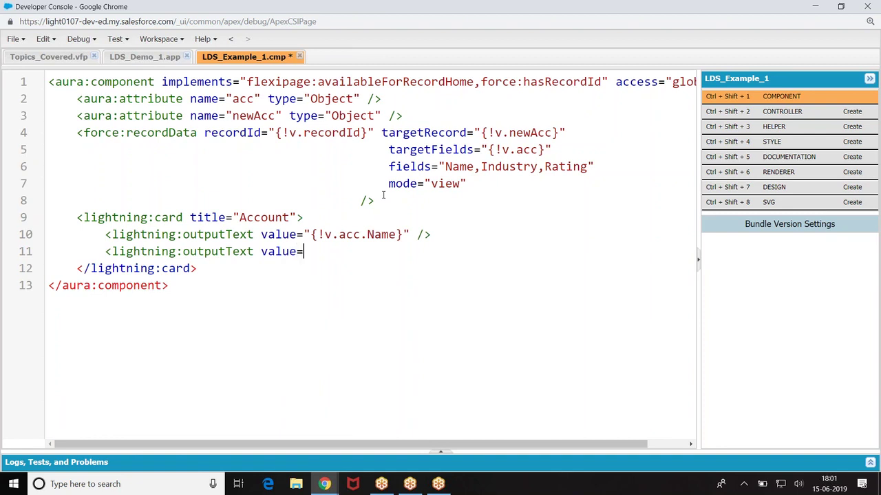
text("{!v.acc.Phone}")
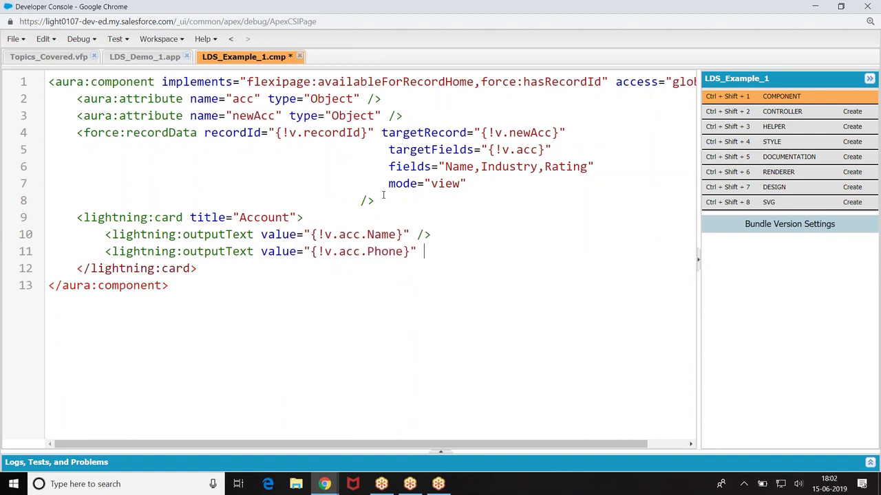
text( />)
key(Return)
text(<)
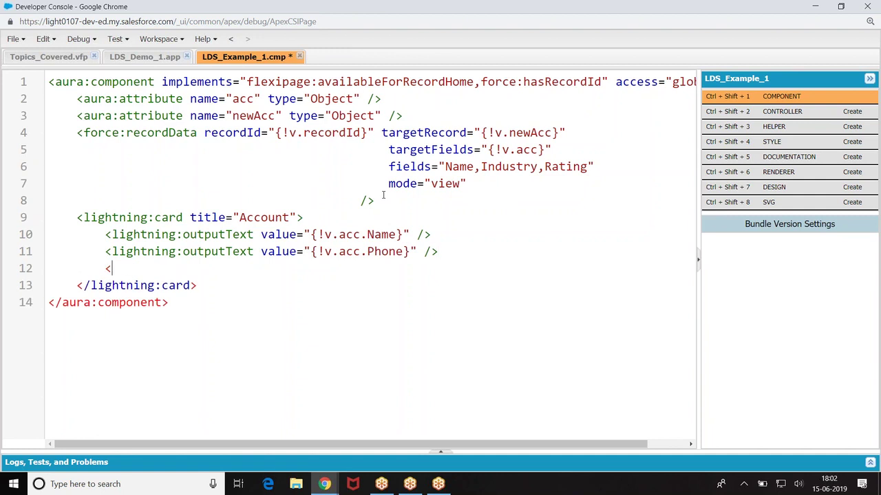
text(lightning:)
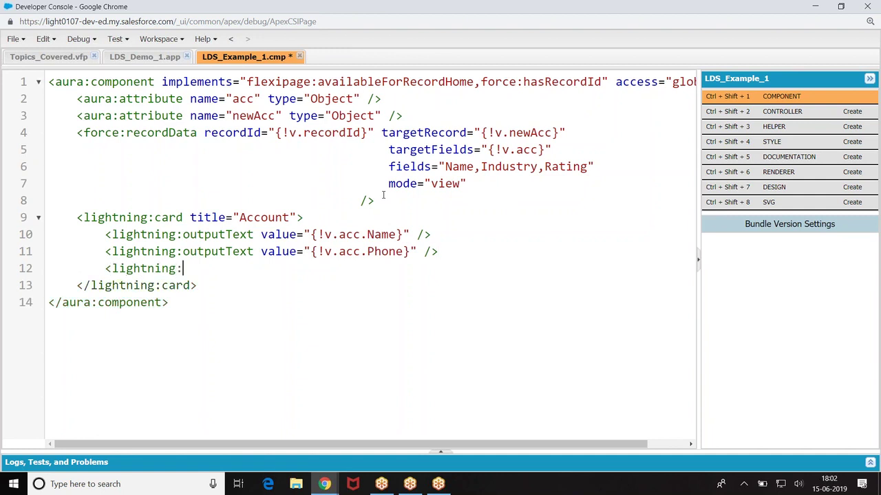
text(outputTexc)
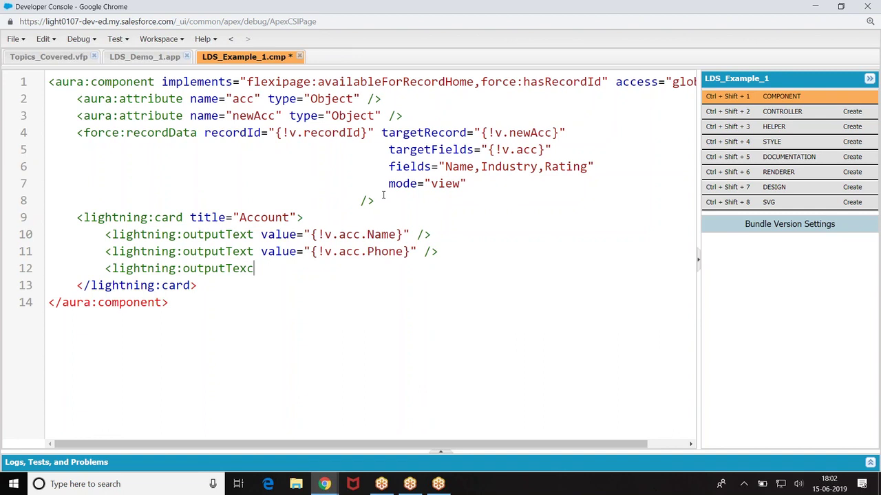
text(value="{!v.acc.UIndust)
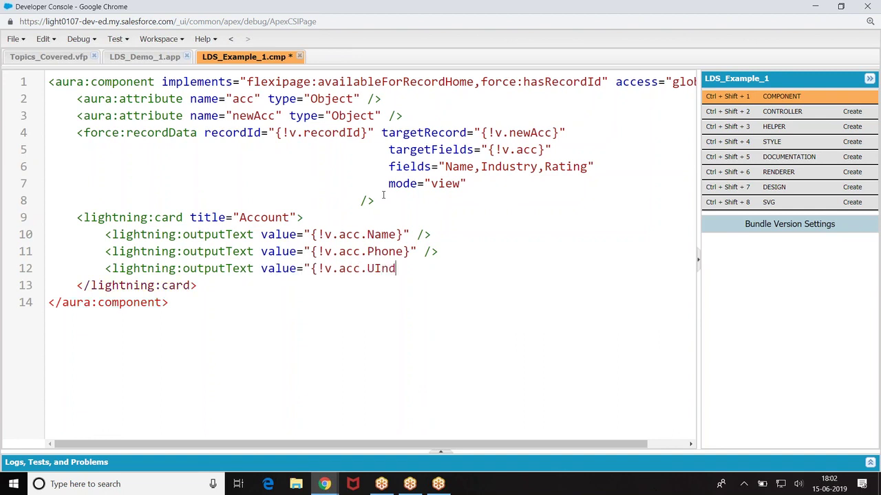
key(BackSpace)
key(BackSpace)
key(BackSpace)
key(BackSpace)
key(BackSpace)
key(BackSpace)
key(BackSpace)
key(BackSpace)
key(BackSpace)
key(BackSpace)
key(BackSpace)
text(Rating)
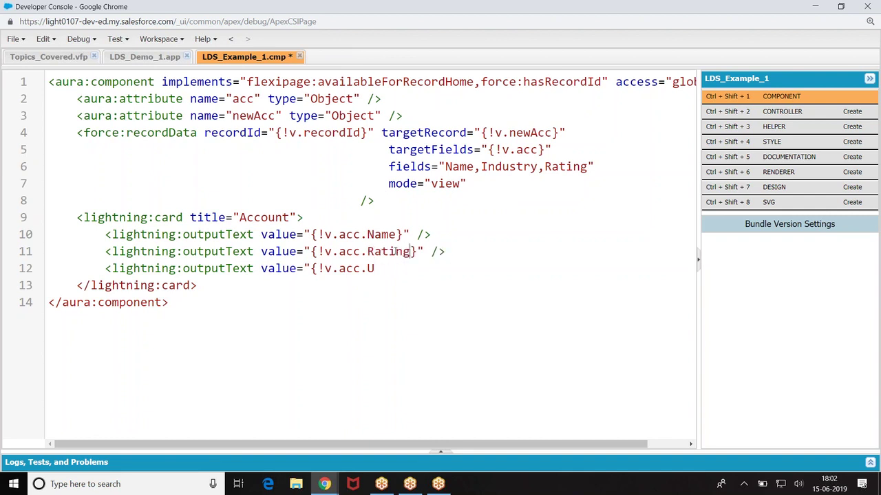
text(Industry)
text(>)
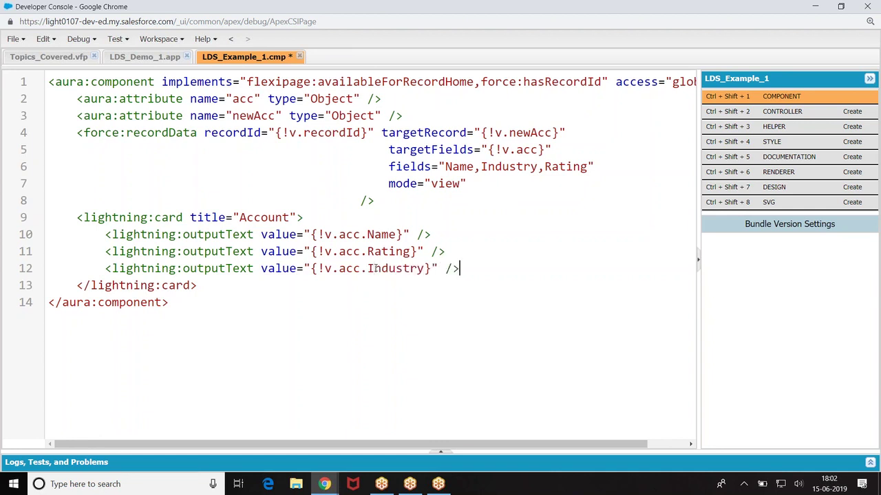
Step: Save the component and dismiss the FIELD_INTEGRITY_EXCEPTION error
key(ctrl+s)
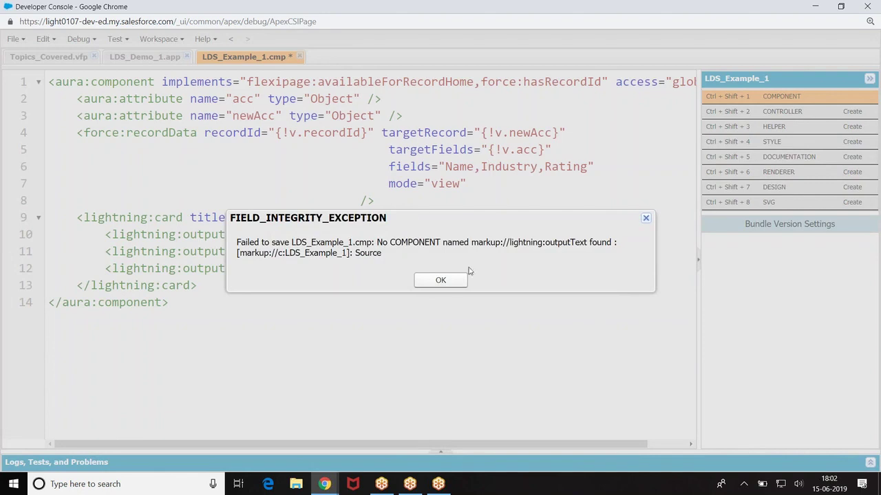
click(448, 279)
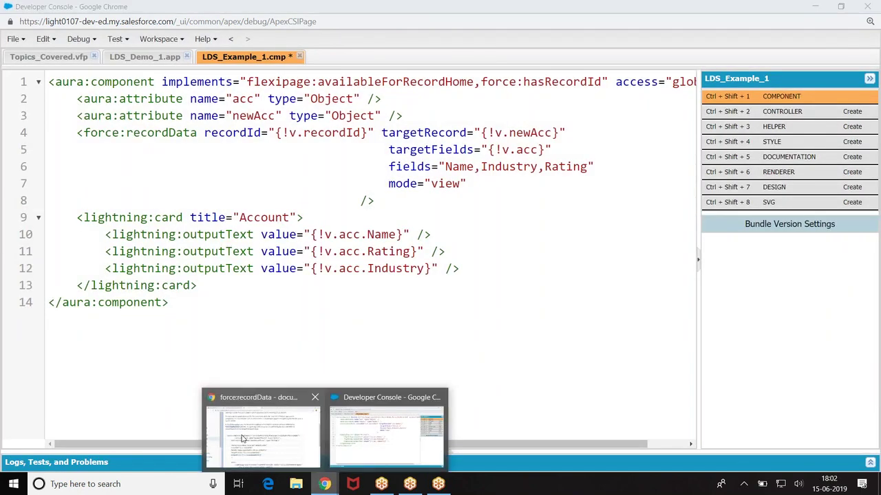
click(317, 465)
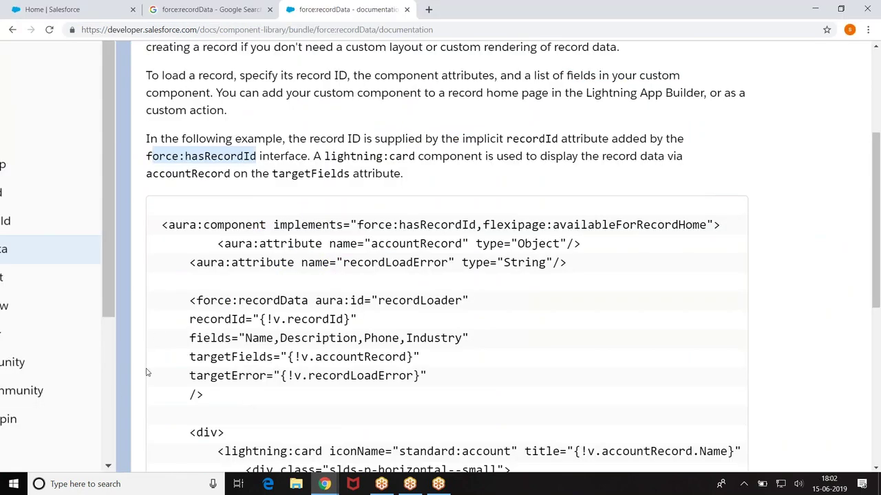
Step: Open the lightning:formattedText page in the component library and copy its tag name
click(20, 79)
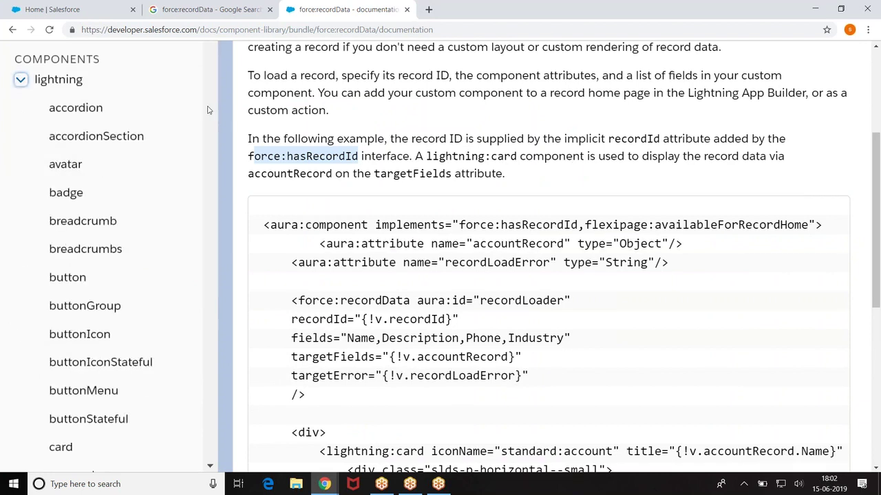
scroll(191, 147, down, 10)
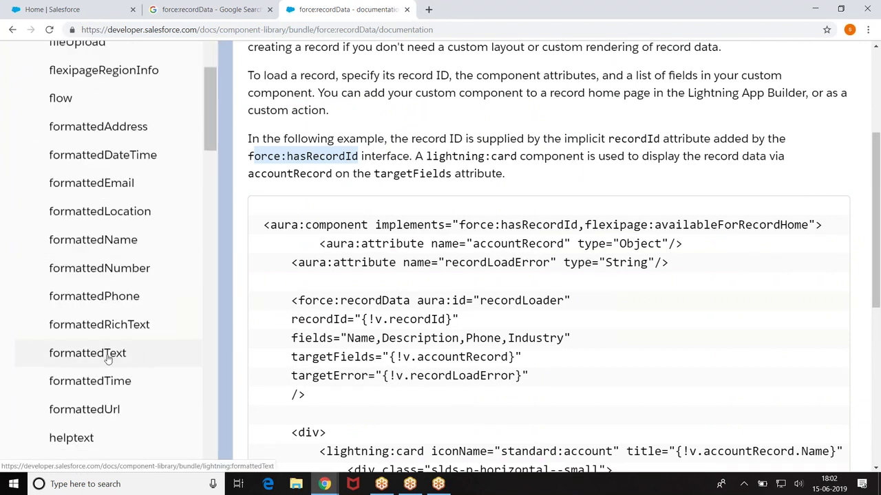
click(86, 353)
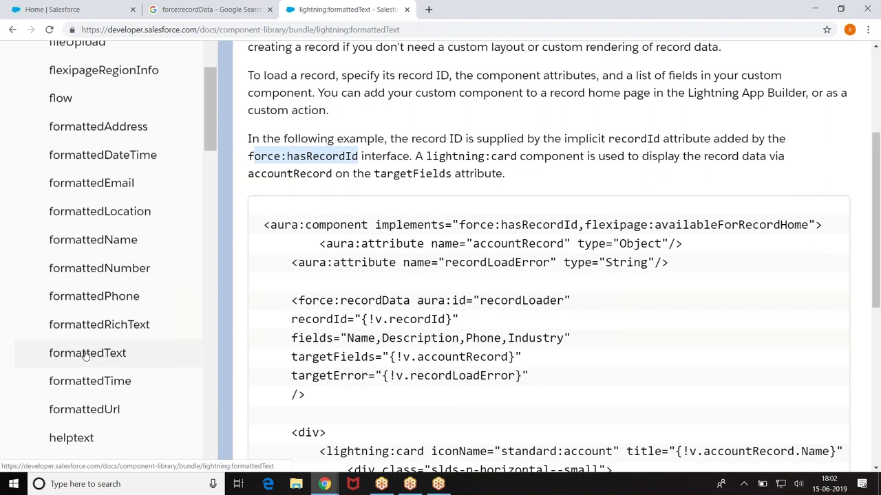
scroll(494, 195, down, 3)
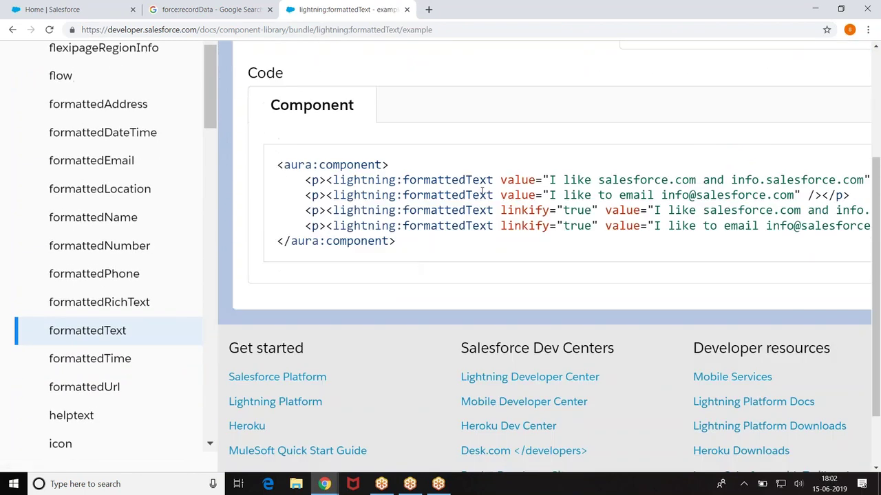
double_click(454, 179)
key(ctrl+c)
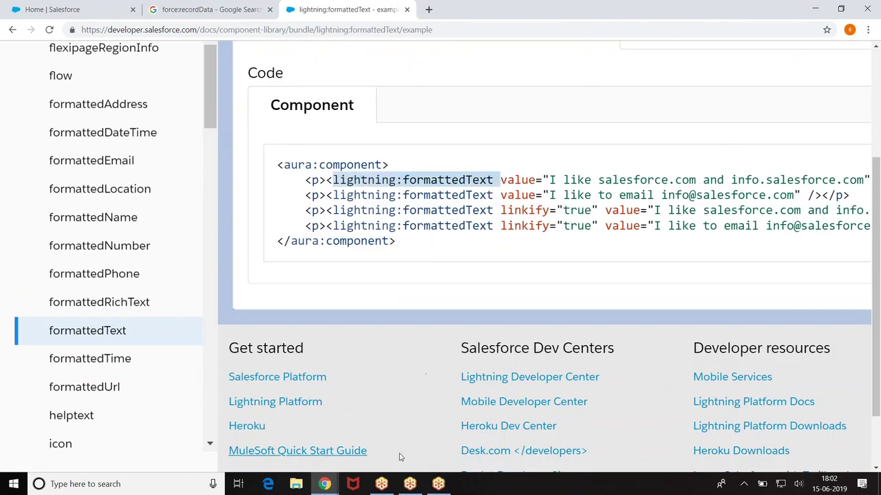
Step: Paste formattedText over outputText on line 10 in the Developer Console, then undo it
mouse_move(329, 485)
click(385, 449)
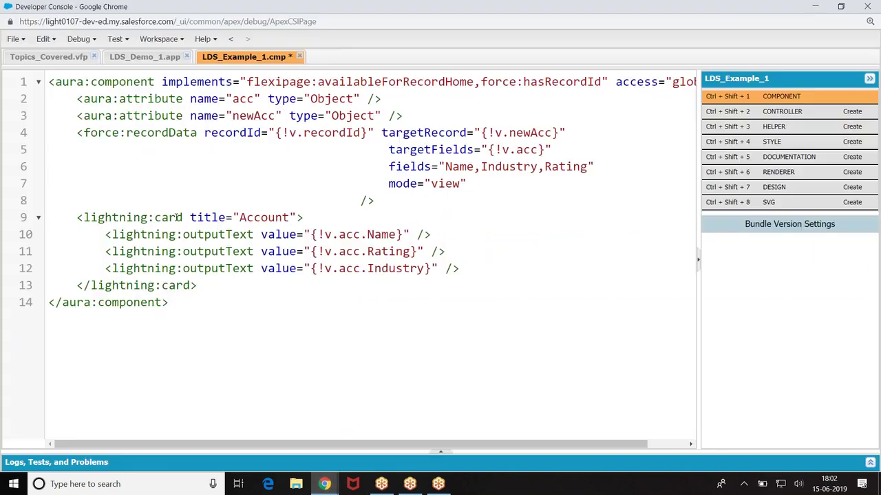
double_click(218, 234)
key(ctrl+v)
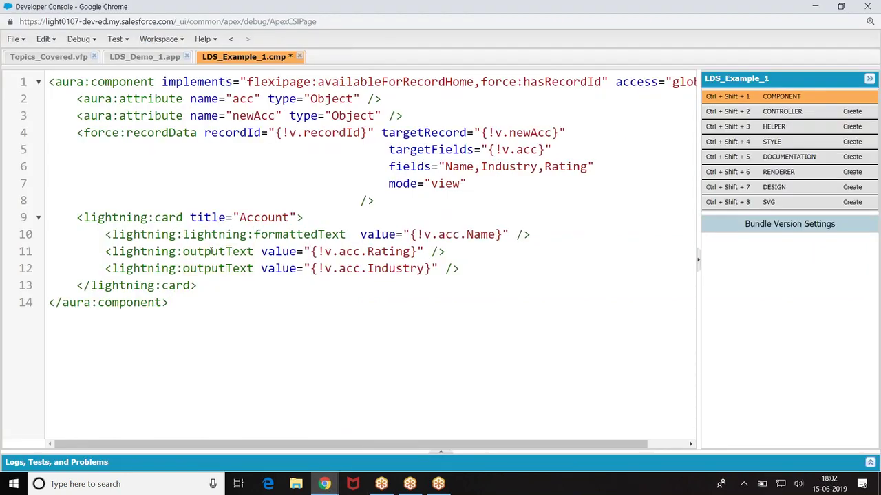
key(ctrl+z)
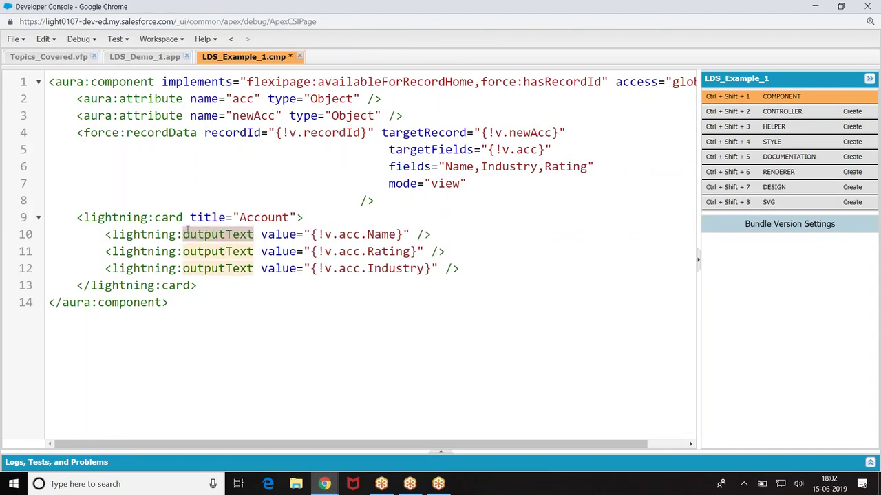
drag(112, 234, 253, 234)
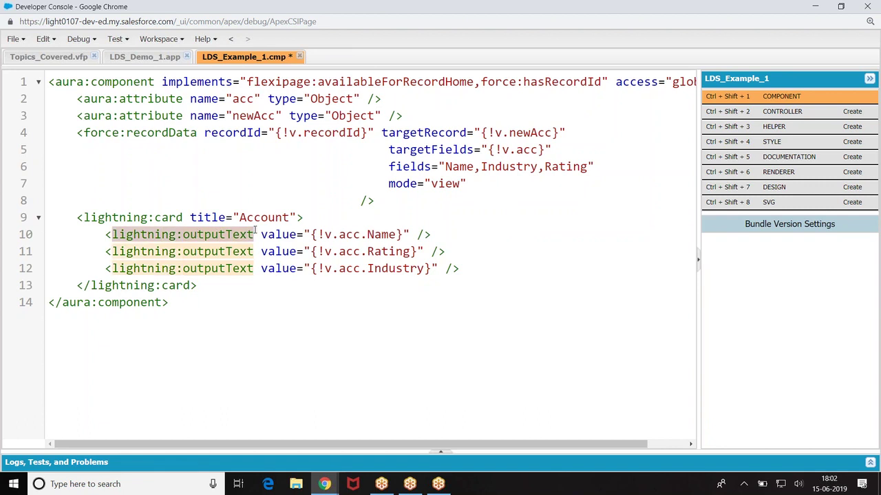
key(Right)
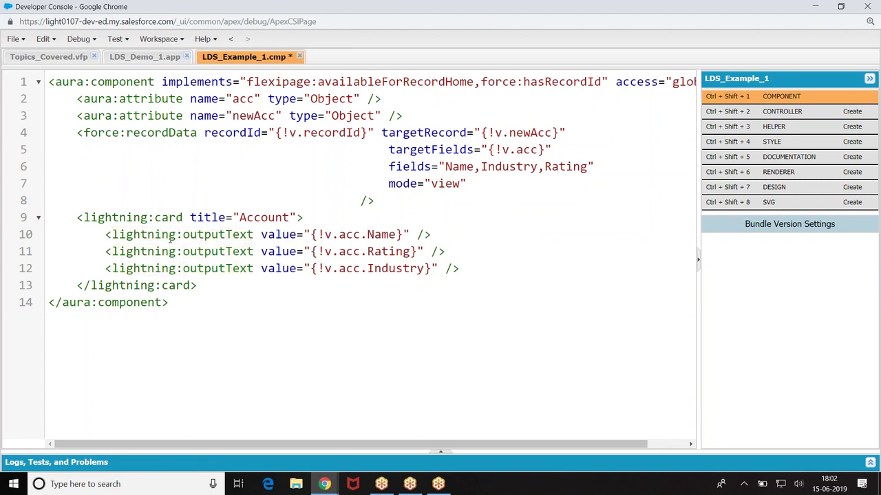
Step: Copy the lightning:formattedText tag from the example's second line in the docs
mouse_move(324, 484)
click(295, 413)
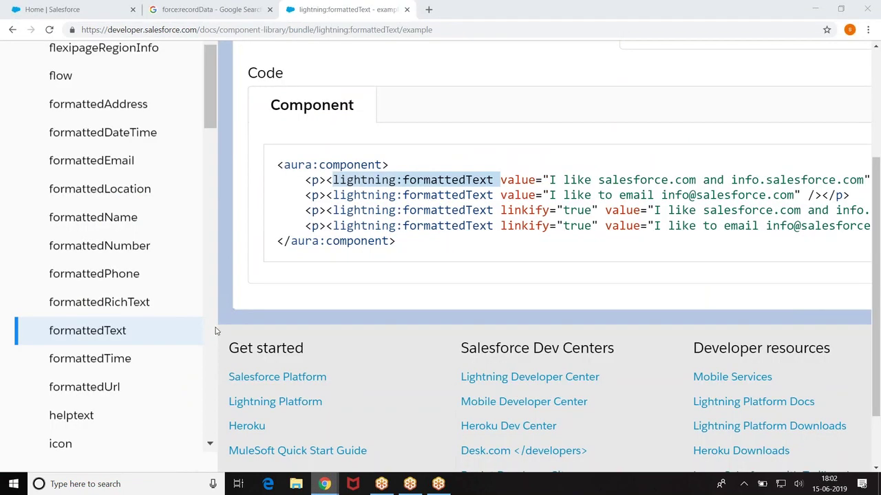
click(430, 203)
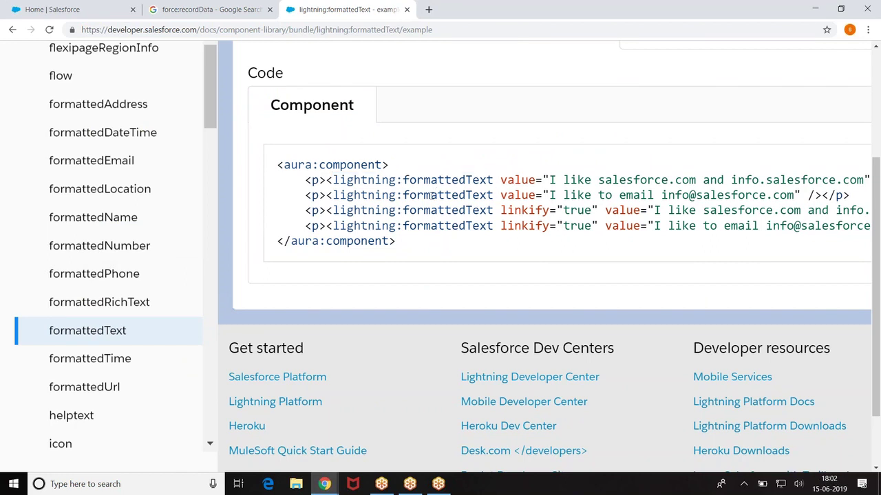
double_click(431, 195)
key(ctrl+c)
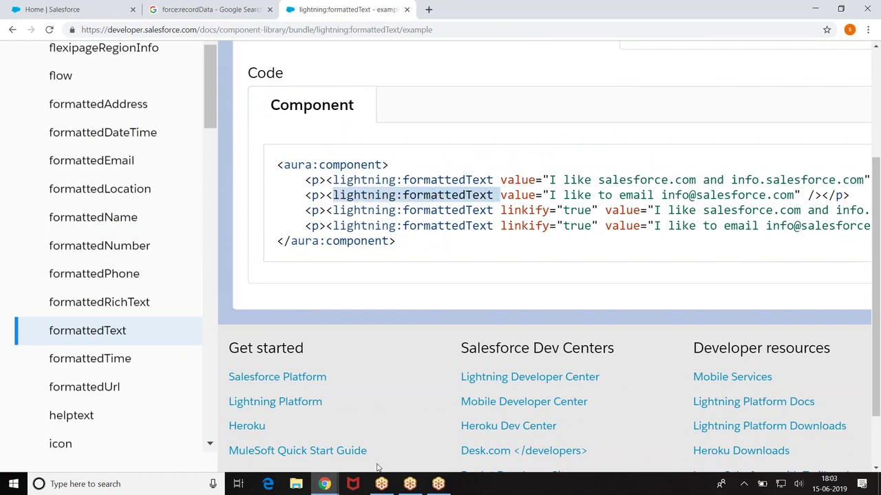
mouse_move(324, 483)
click(361, 433)
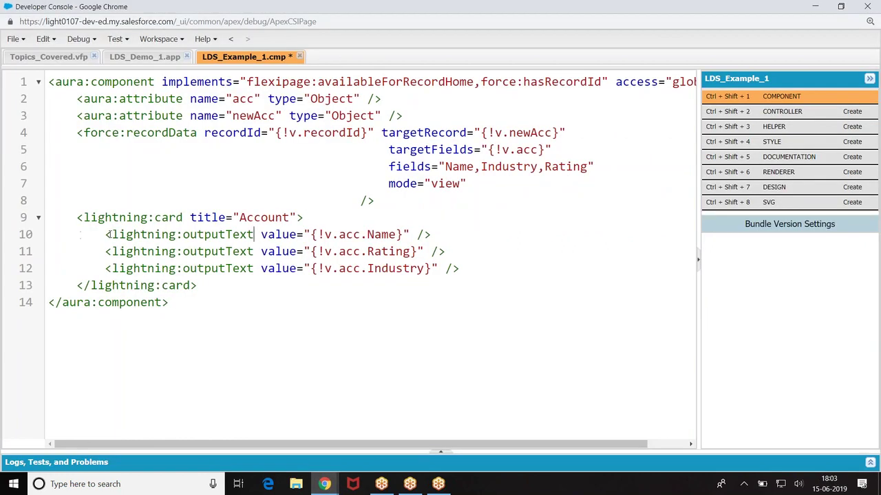
Step: Replace lightning:outputText with lightning:formattedText on line 10
drag(112, 234, 253, 234)
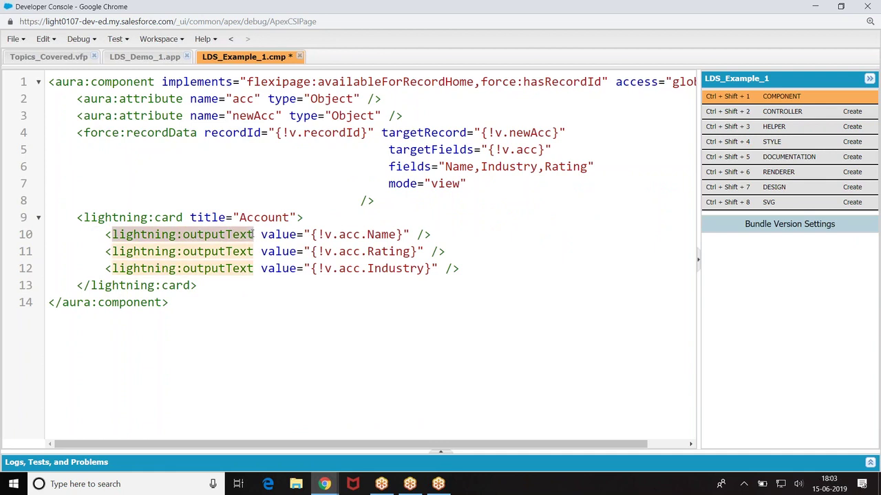
key(ctrl+v)
drag(113, 235, 276, 234)
click(275, 235)
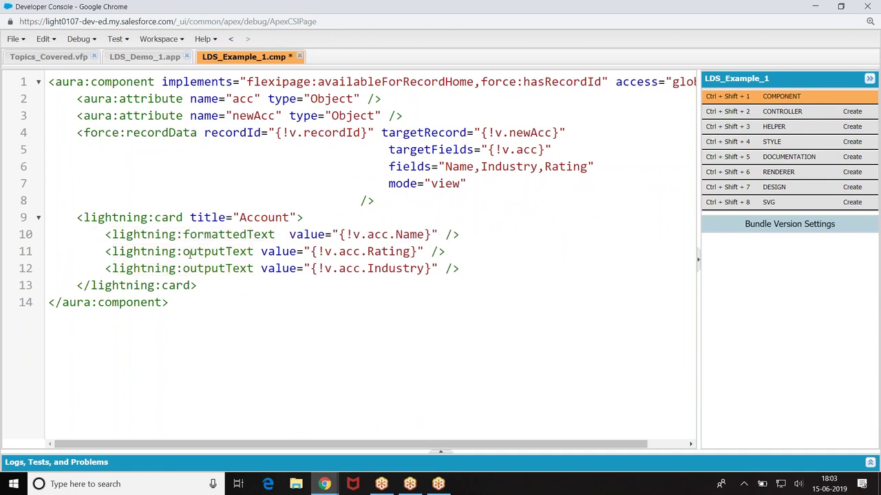
drag(116, 235, 282, 234)
drag(111, 251, 113, 251)
click(255, 251)
click(274, 336)
Step: Change lines 11 and 12 to lightning:formattedText and save the component
key(BackSpace)
key(BackSpace)
key(BackSpace)
key(BackSpace)
key(BackSpace)
key(BackSpace)
key(BackSpace)
key(BackSpace)
key(BackSpace)
key(BackSpace)
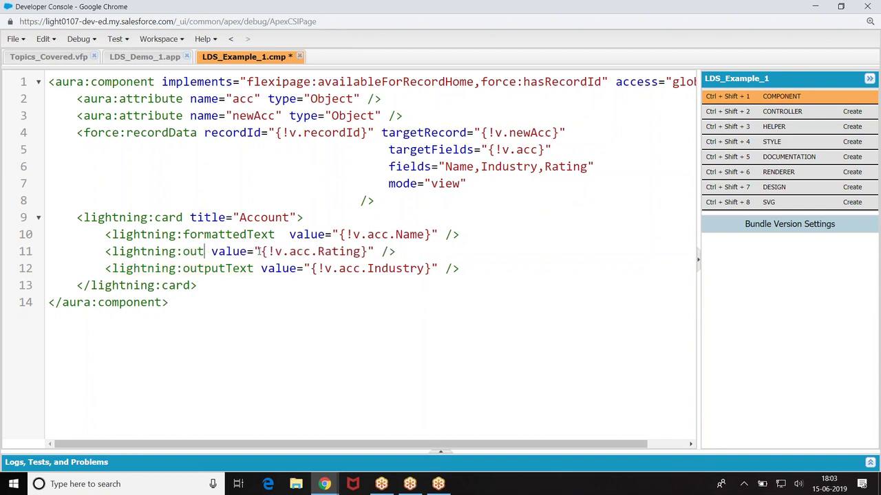
text(formatted)
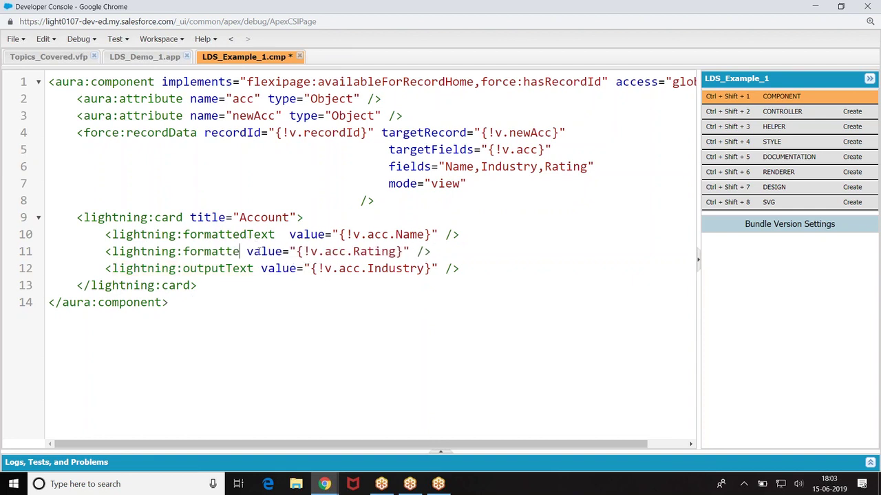
key(BackSpace)
key(BackSpace)
key(BackSpace)
text(tedText)
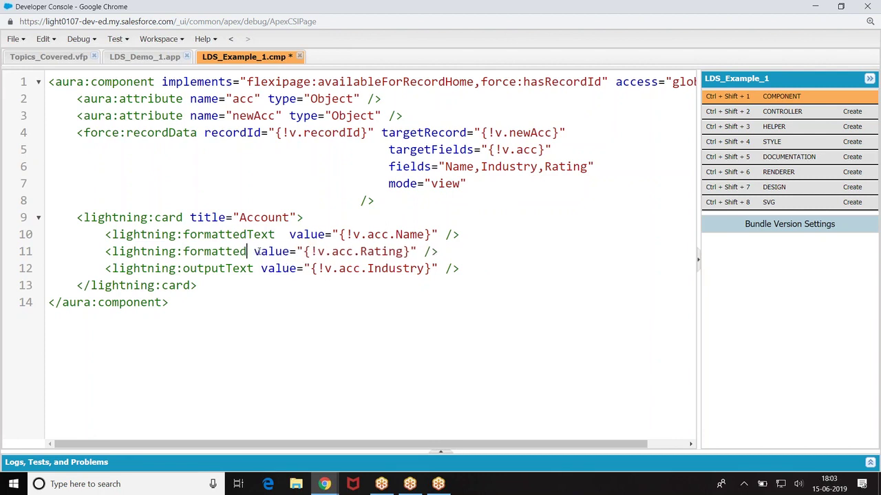
key(BackSpace)
key(BackSpace)
key(BackSpace)
key(BackSpace)
key(BackSpace)
text(dText)
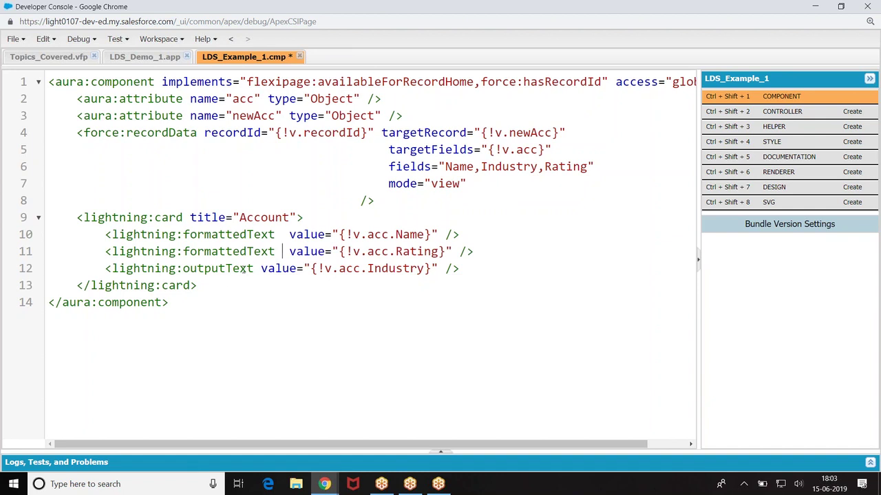
key(BackSpace)
key(BackSpace)
key(BackSpace)
key(BackSpace)
key(BackSpace)
key(BackSpace)
key(BackSpace)
key(BackSpace)
key(BackSpace)
key(BackSpace)
text(formattedTex)
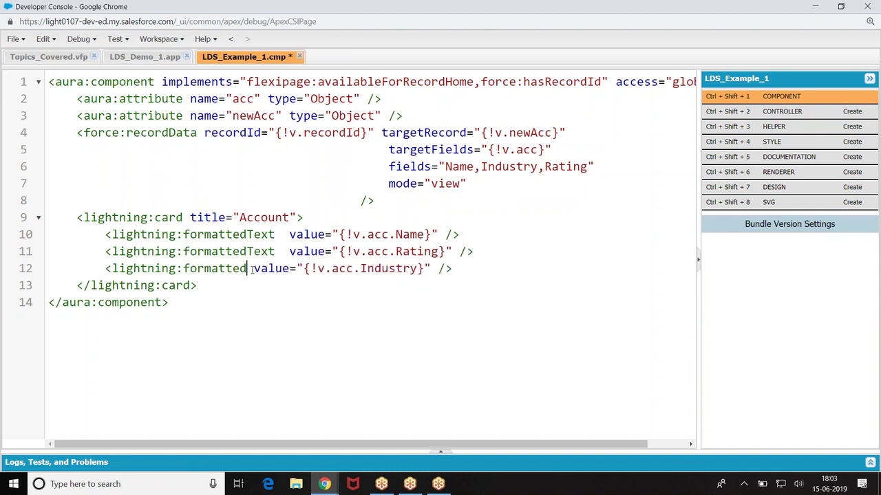
text(t)
key(ctrl+s)
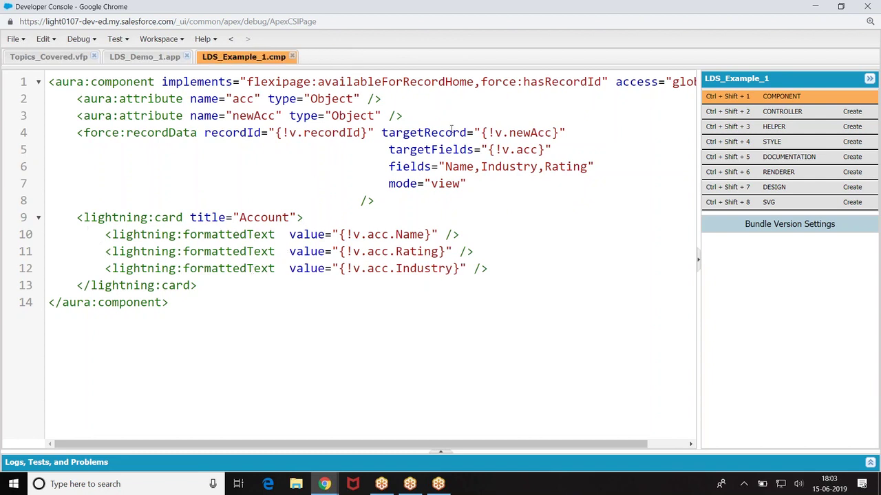
Step: Review where the Name, Industry and Rating fields are used in the component code
click(445, 166)
click(466, 184)
click(482, 167)
click(551, 166)
click(467, 184)
drag(445, 166, 458, 172)
click(495, 166)
click(585, 166)
click(472, 251)
mouse_move(325, 484)
click(255, 430)
Step: Open the Sales app from the App Launcher on the Setup home page
click(97, 10)
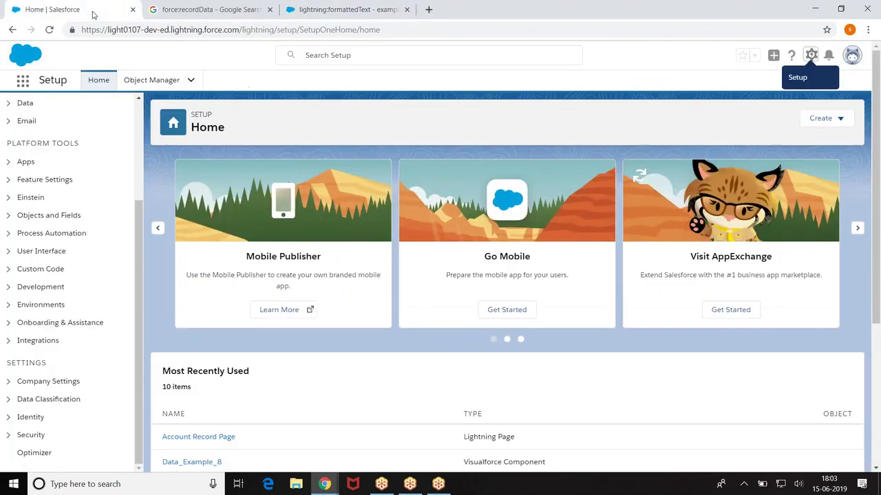
click(23, 81)
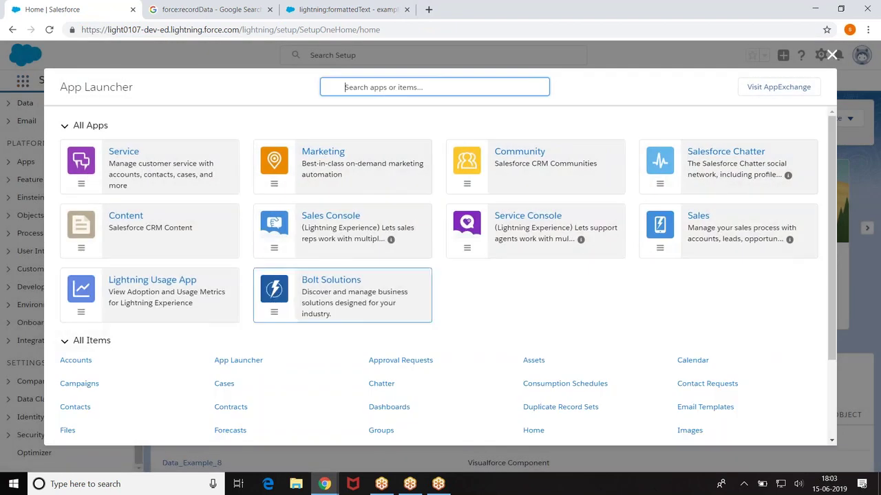
click(704, 220)
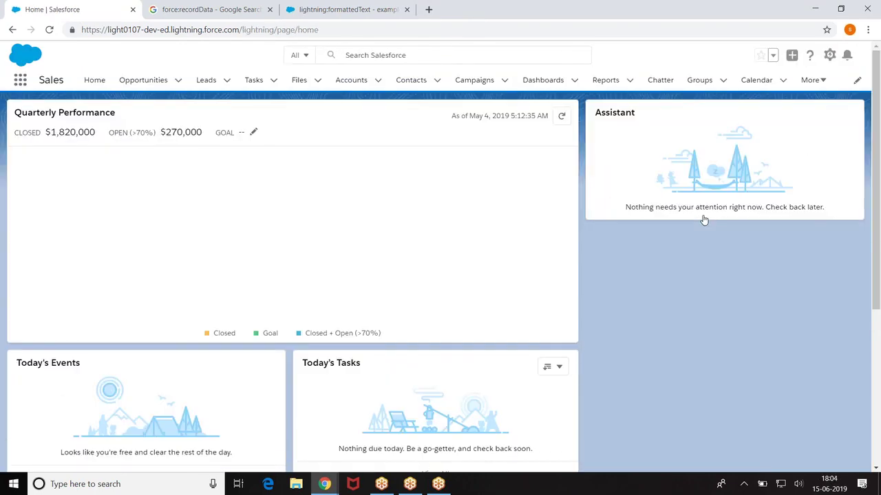
Step: Open the United Oil & Gas, Singapore account from the Accounts list
click(356, 81)
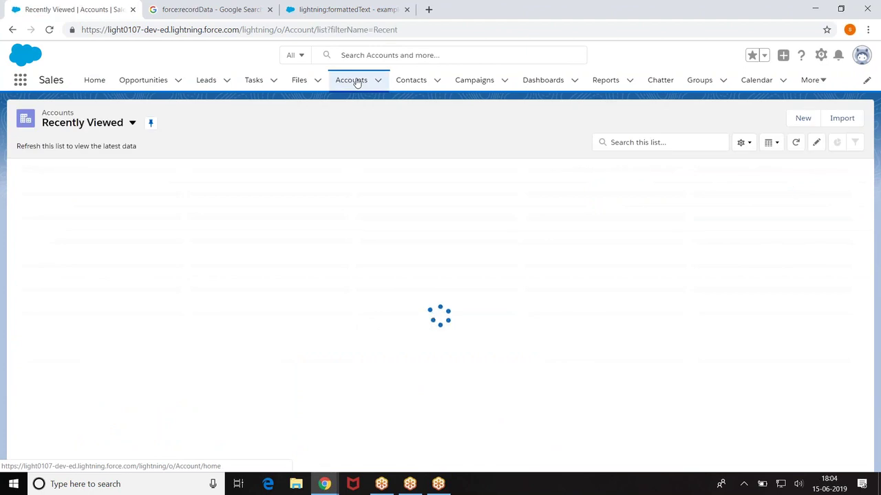
click(104, 187)
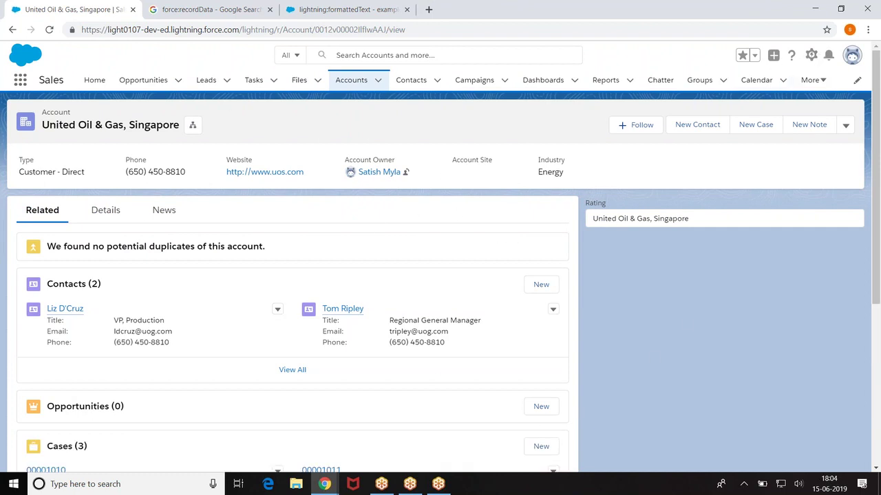
click(810, 56)
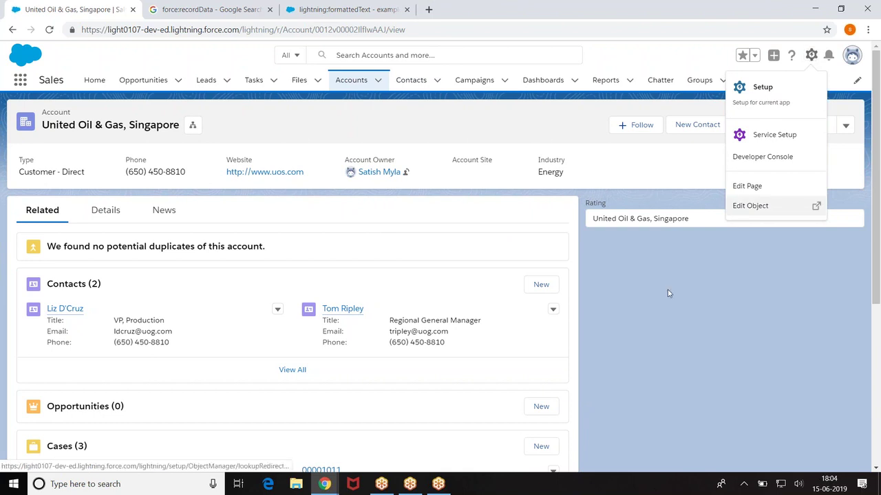
Step: Check the Developer Console code, then open the account page via Setup gear > Edit Page
click(324, 483)
click(386, 433)
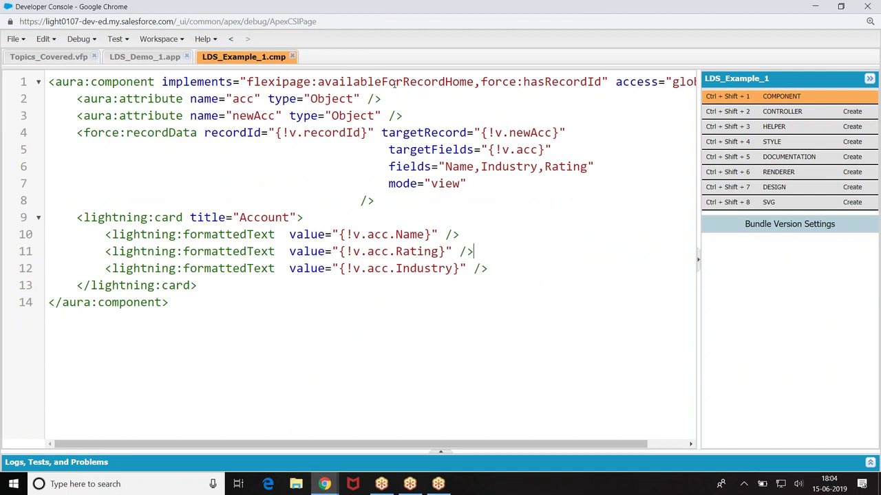
click(324, 483)
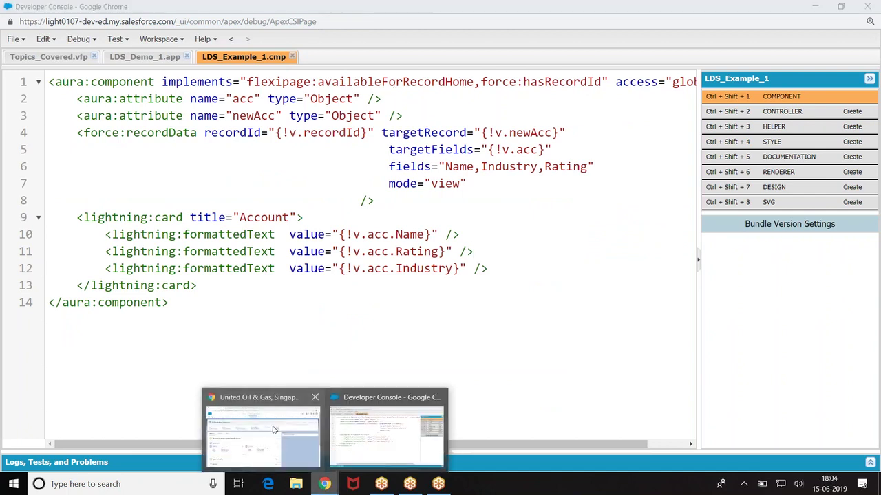
click(272, 428)
click(812, 55)
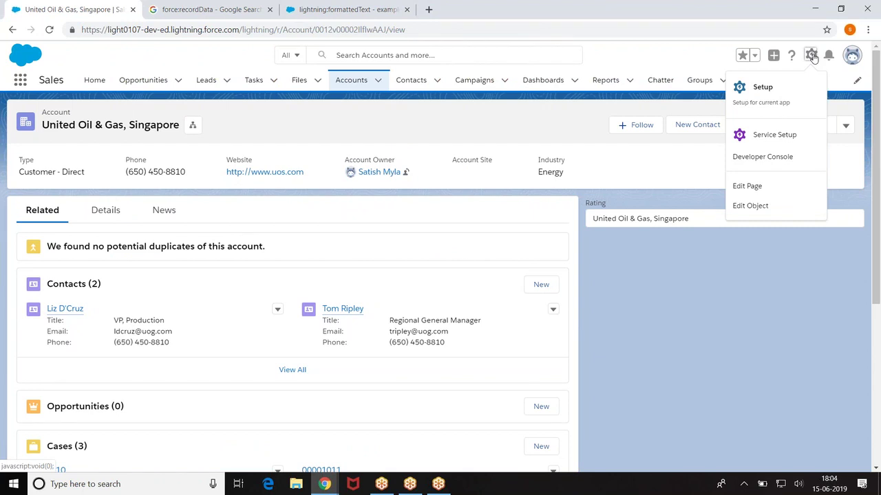
click(750, 187)
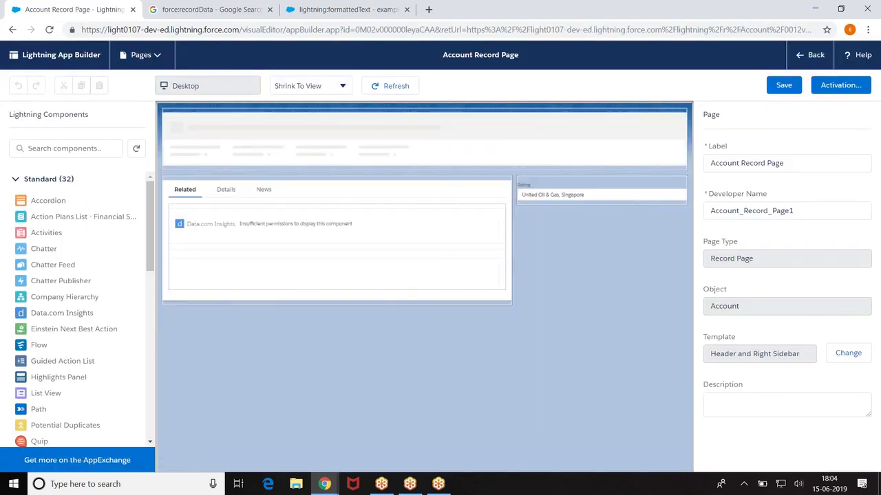
Step: Delete the existing right-sidebar component and drag LDS_Example_1 into the right sidebar
click(686, 184)
click(681, 186)
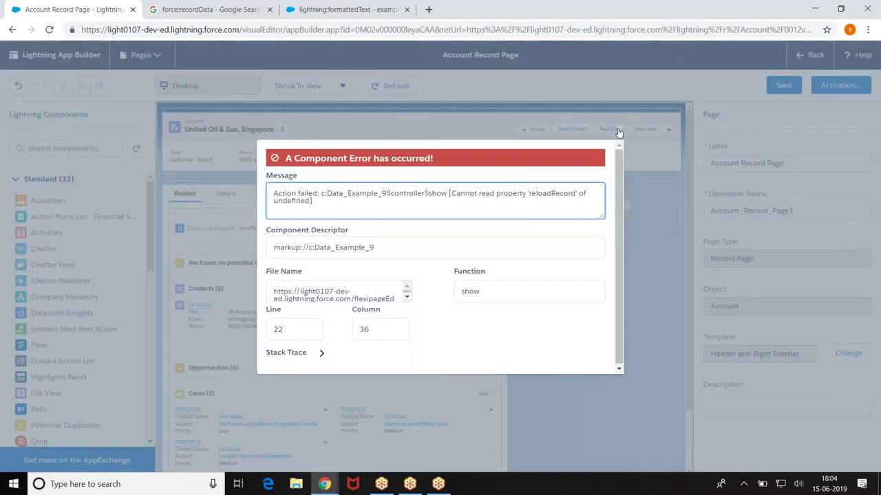
click(617, 133)
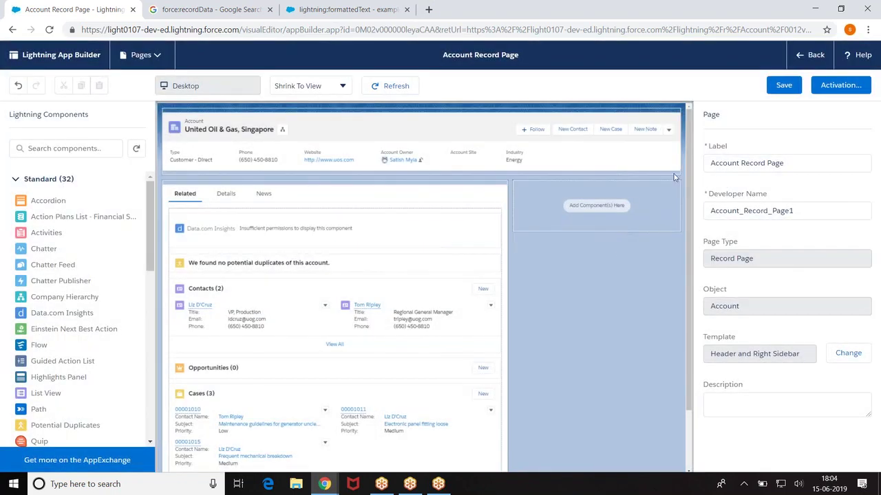
drag(151, 204, 159, 375)
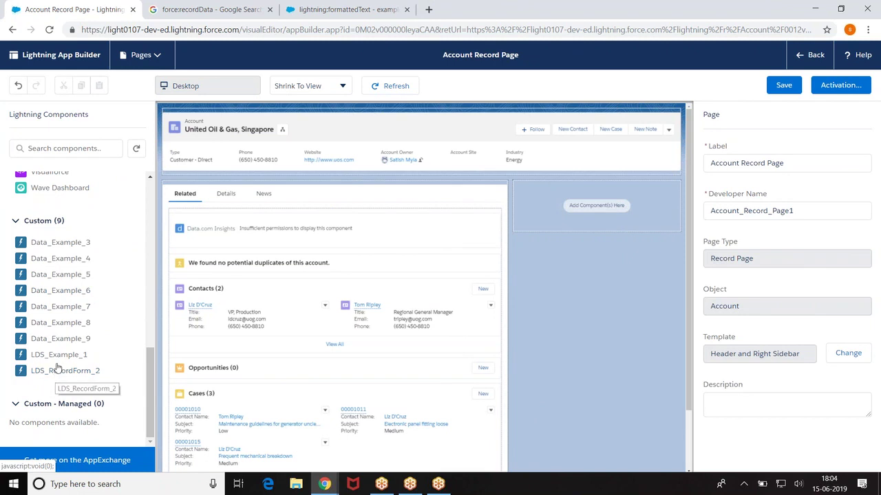
drag(43, 355, 558, 219)
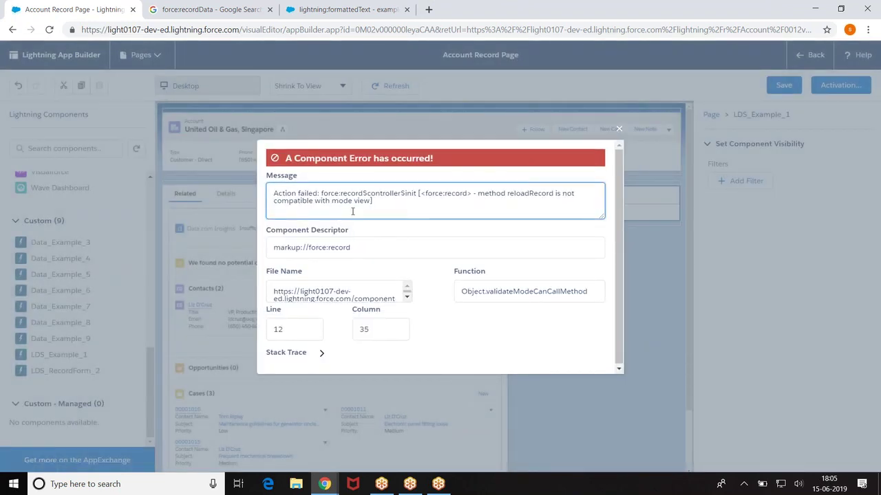
click(622, 131)
Step: Change the recordData mode to "EDIT", save the component, and reload the App Builder
mouse_move(329, 485)
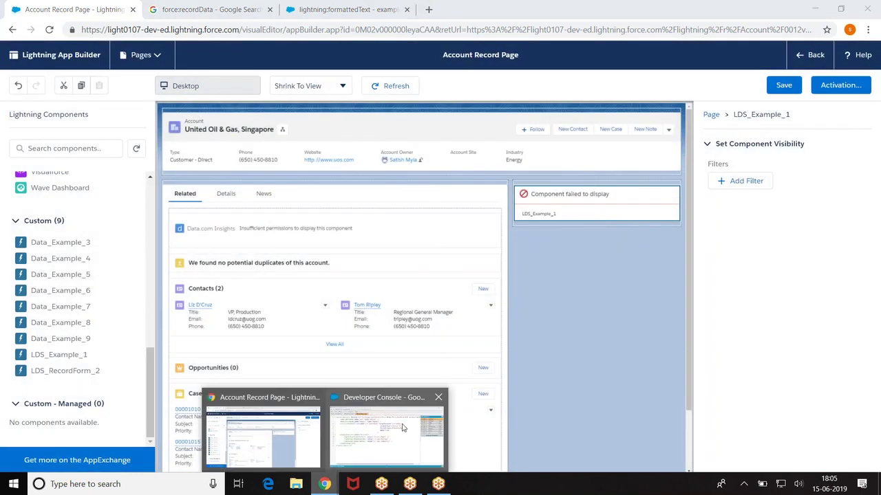
click(403, 428)
key(BackSpace)
key(BackSpace)
key(BackSpace)
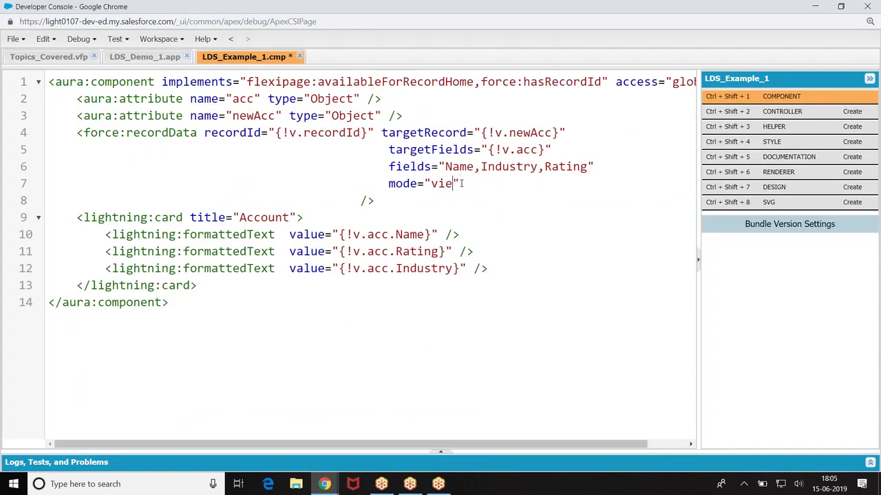
text(EDIT)
key(ctrl+s)
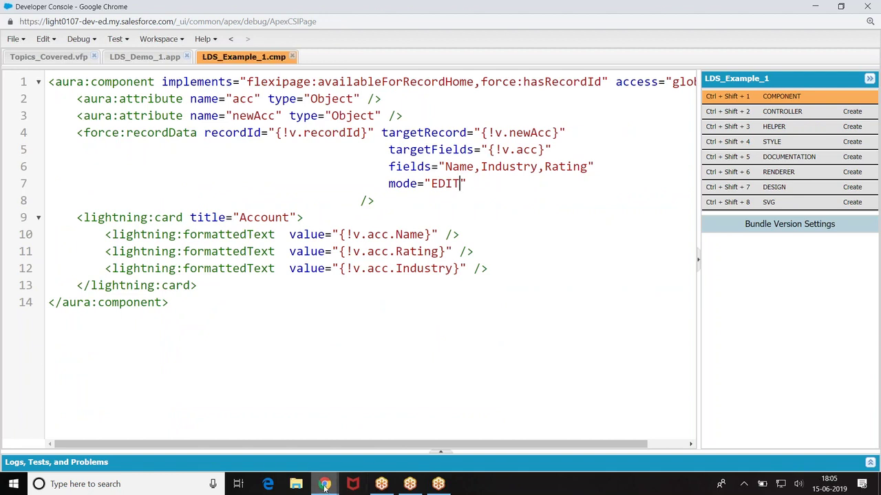
mouse_move(324, 483)
click(271, 444)
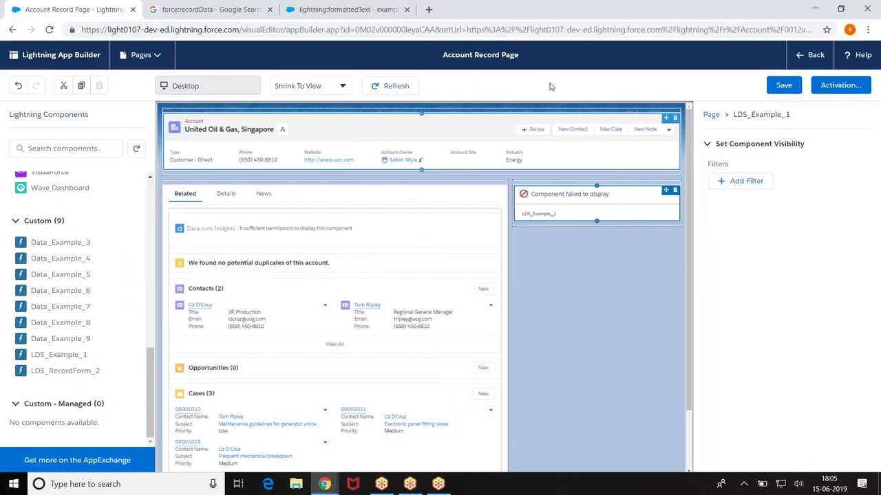
click(49, 30)
Step: Reload the App Builder, remove the failing sidebar component, and save the Account Record Page
click(495, 95)
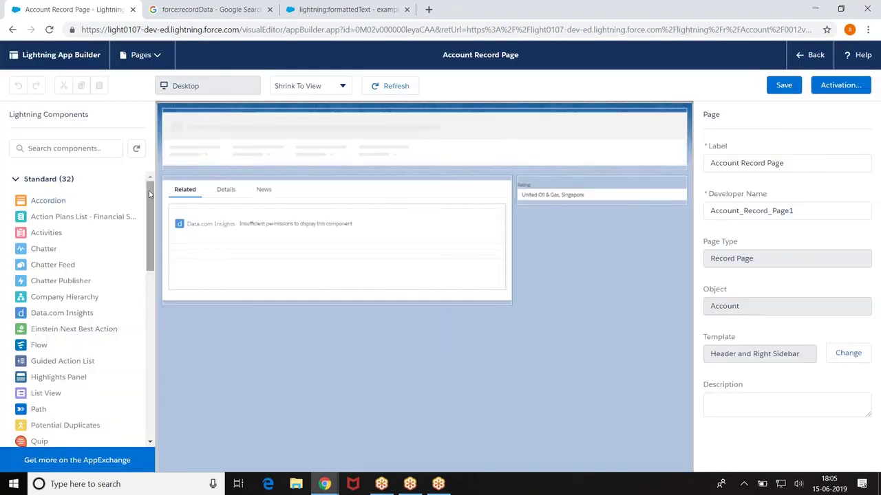
scroll(137, 227, down, 4)
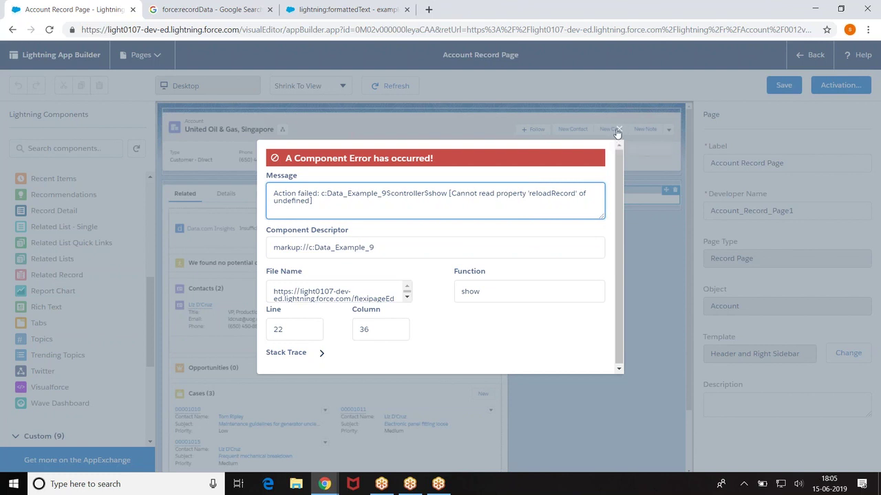
click(615, 132)
click(675, 192)
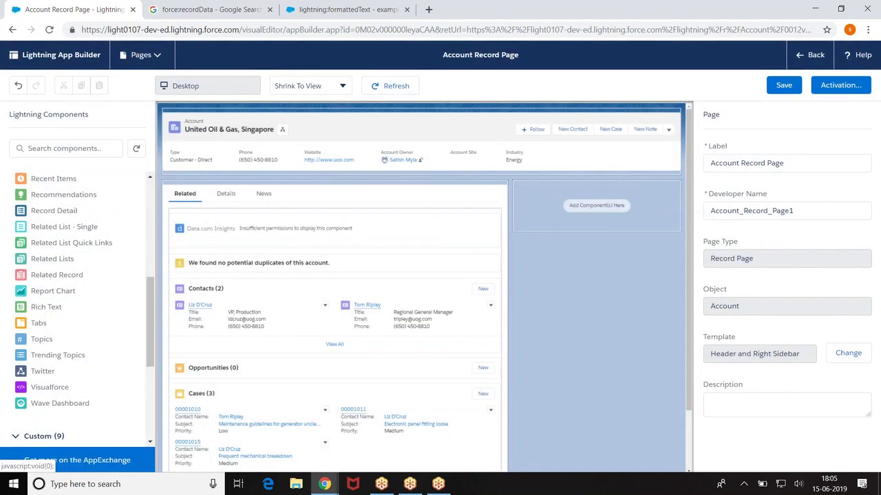
click(784, 85)
click(785, 86)
Step: Reopen the account page in App Builder and drag LDS_Example_1 onto the right sidebar
click(816, 55)
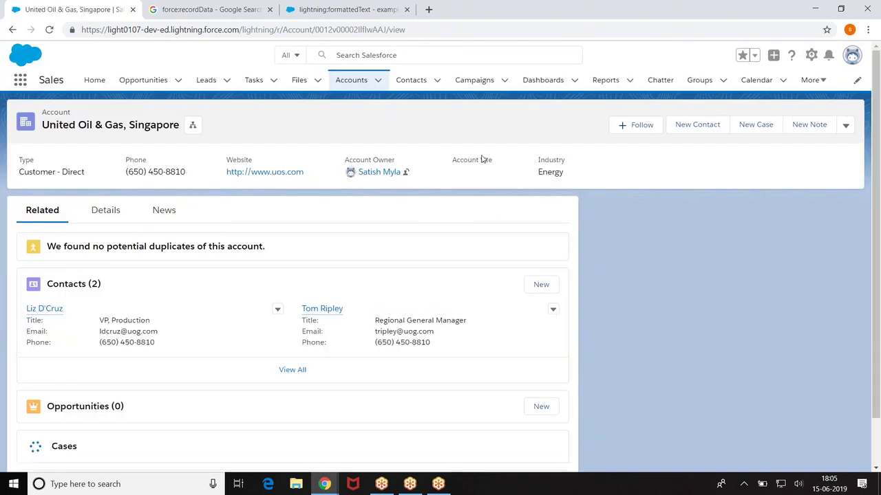
click(812, 54)
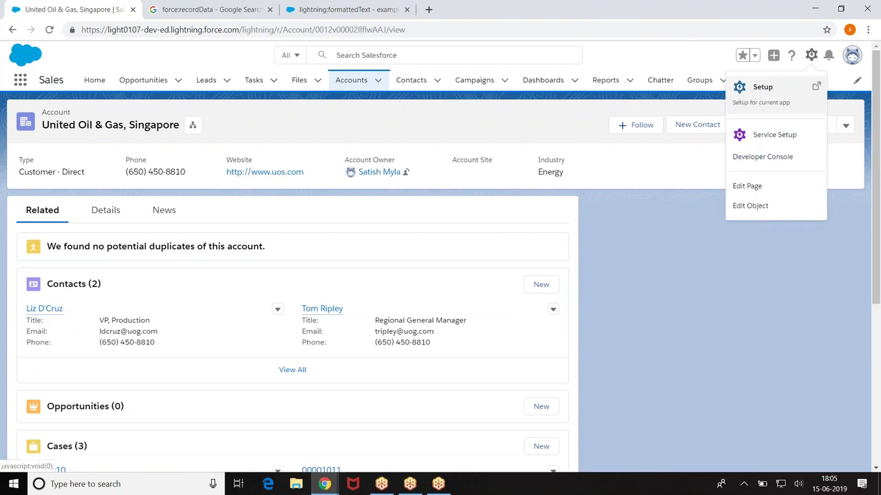
click(747, 187)
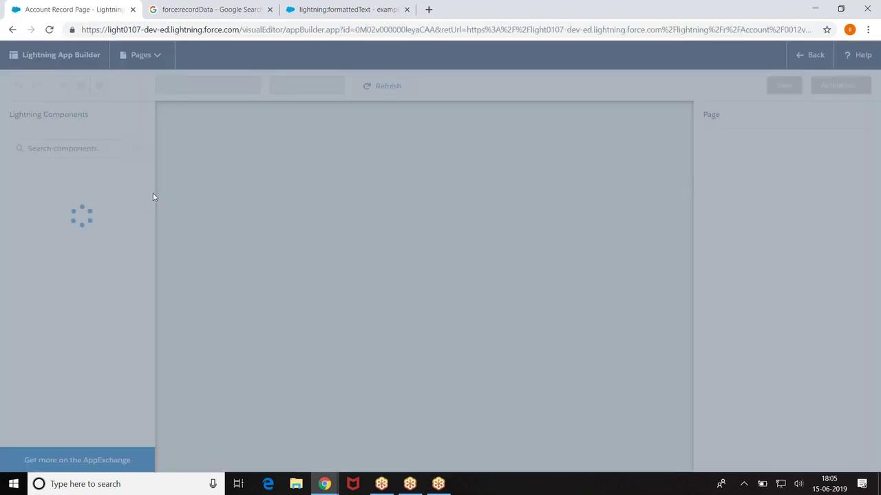
scroll(153, 198, down, 8)
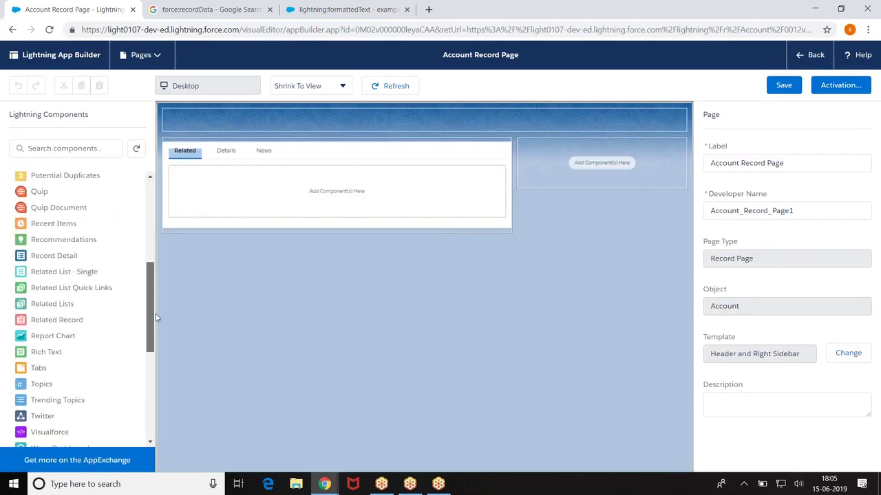
drag(41, 355, 581, 196)
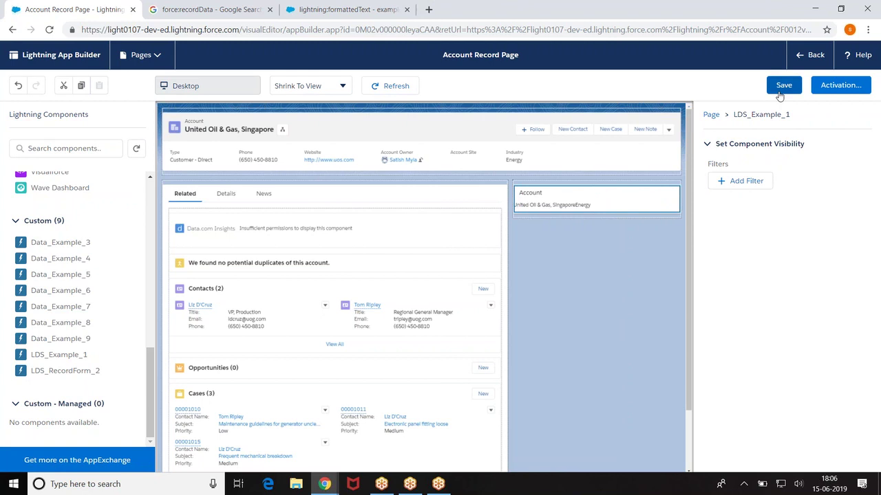
Step: Save the updated Account Record Page and go back to the United Oil & Gas, Singapore record
mouse_move(324, 484)
click(383, 430)
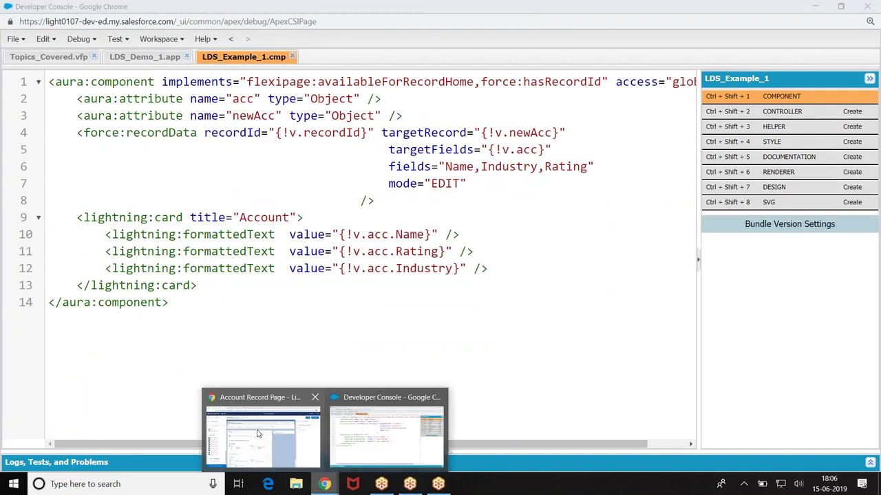
click(258, 433)
click(784, 85)
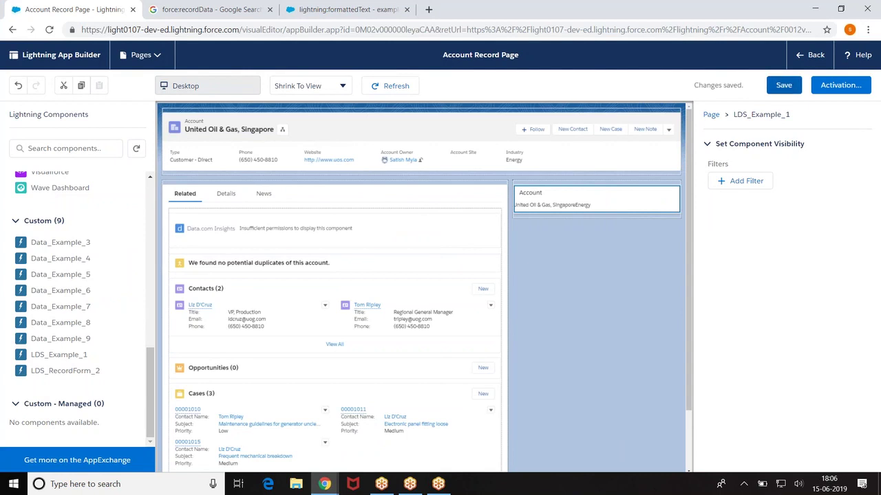
click(812, 57)
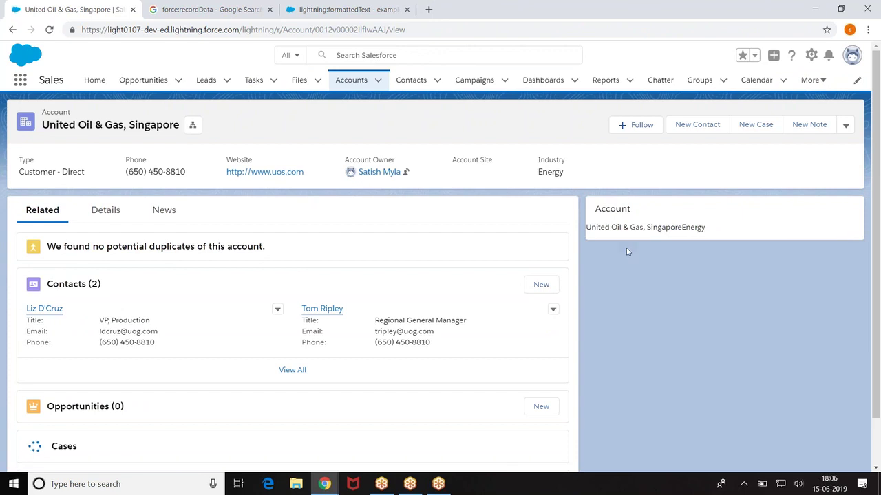
Step: Change the Rating and Industry tags on lines 11 and 12 from formattedText to lightning:input and save
click(331, 486)
click(384, 440)
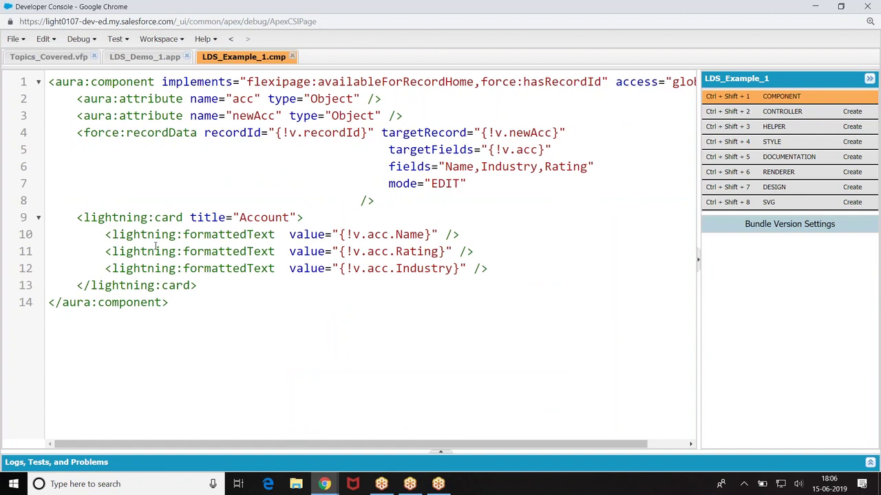
drag(183, 251, 274, 251)
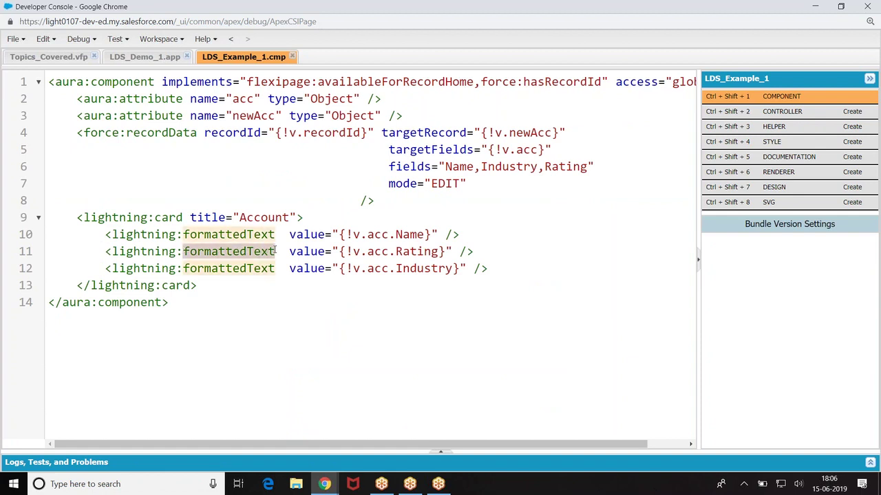
key(BackSpace)
text(input)
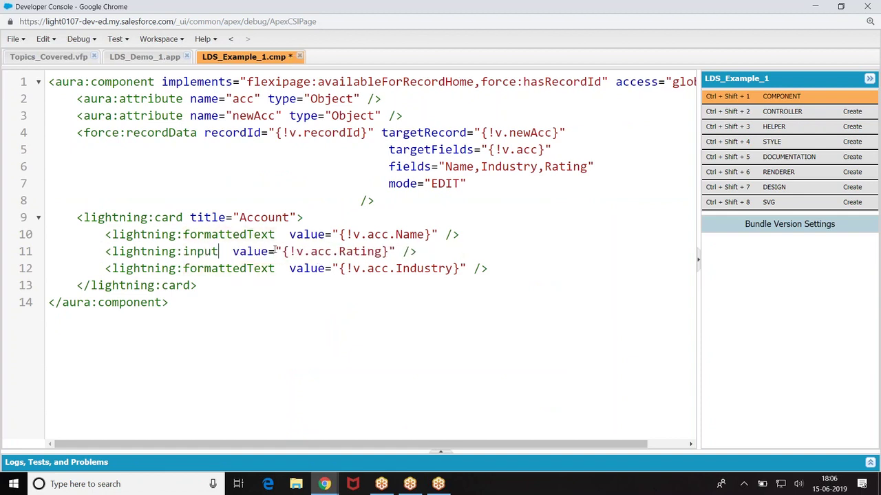
click(271, 268)
key(BackSpace)
key(BackSpace)
key(BackSpace)
key(BackSpace)
key(BackSpace)
key(BackSpace)
key(BackSpace)
key(BackSpace)
key(BackSpace)
key(BackSpace)
key(BackSpace)
key(BackSpace)
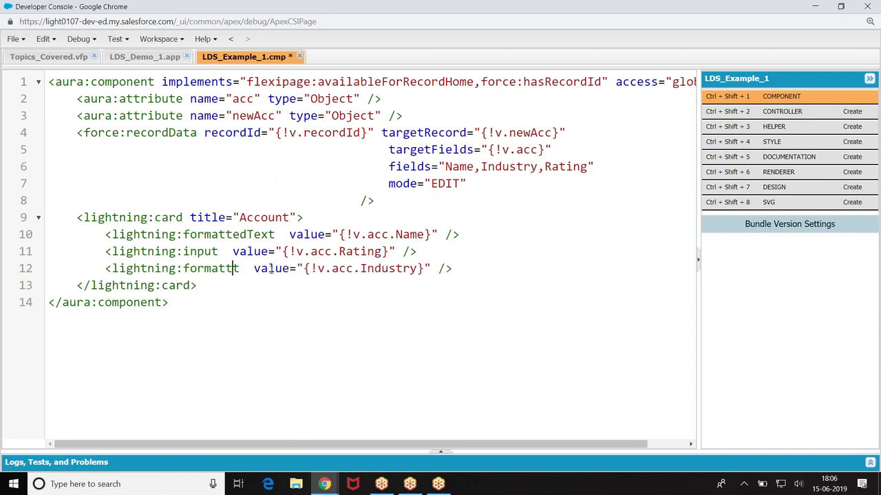
text(inpu)
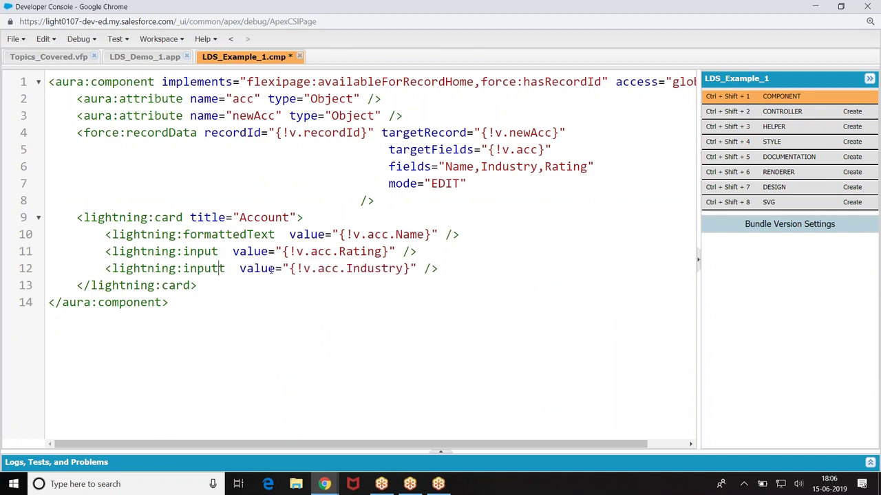
key(ctrl+s)
Step: Add label="Rating" and label="Industry" attributes to the two inputs and save the component
click(232, 251)
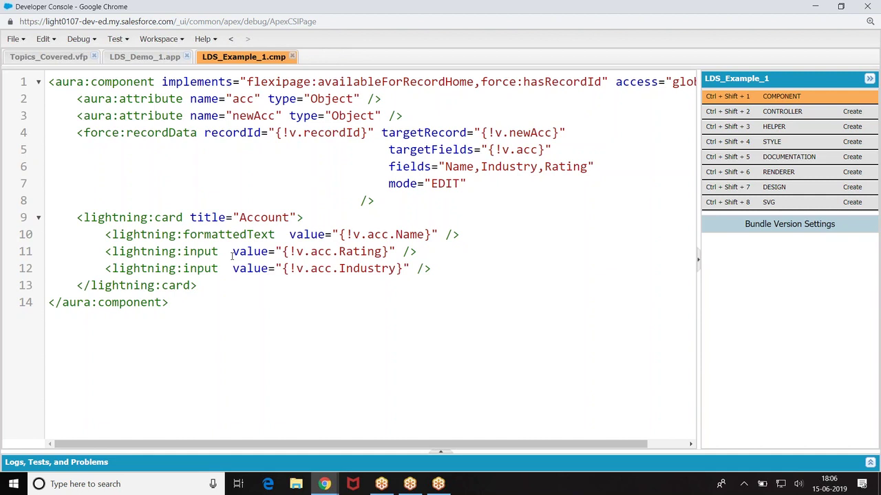
text(label=")
text(Rating")
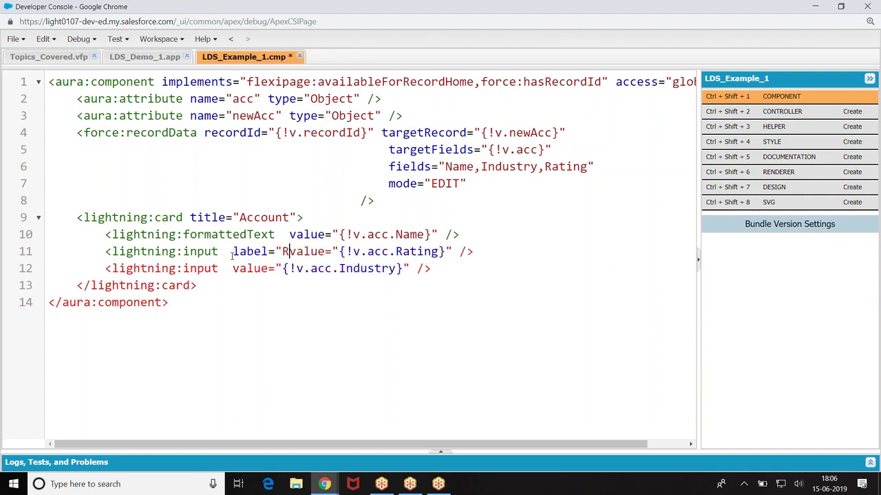
click(232, 269)
text(label="R)
key(BackSpace)
text(Industry")
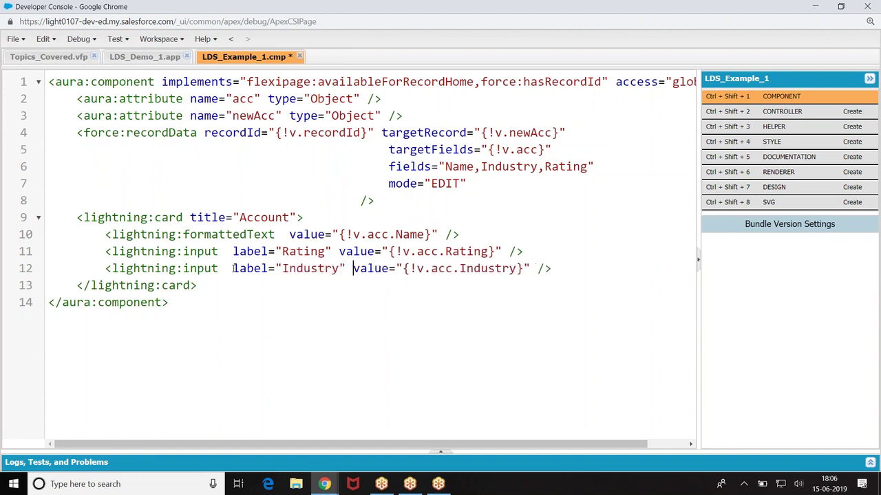
key(ctrl+s)
Step: Reload the account page to see Rating and Industry as editable fields
click(324, 483)
click(263, 434)
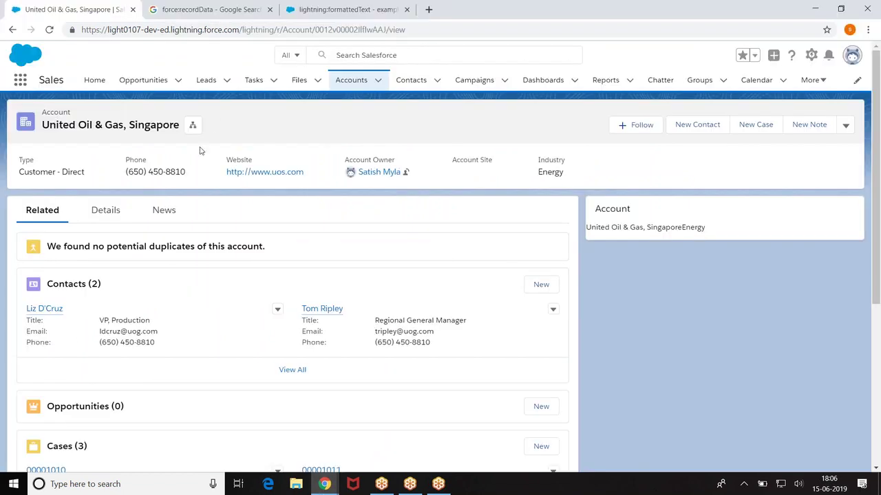
click(51, 30)
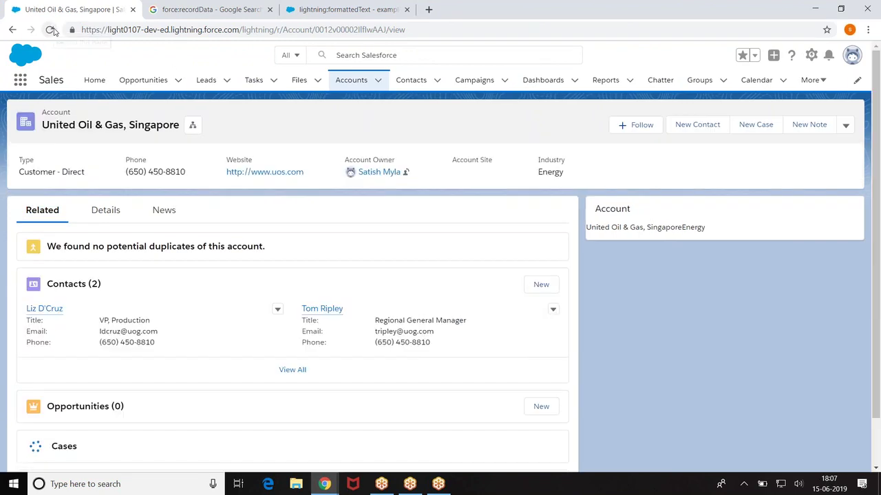
click(50, 29)
mouse_move(324, 484)
click(385, 423)
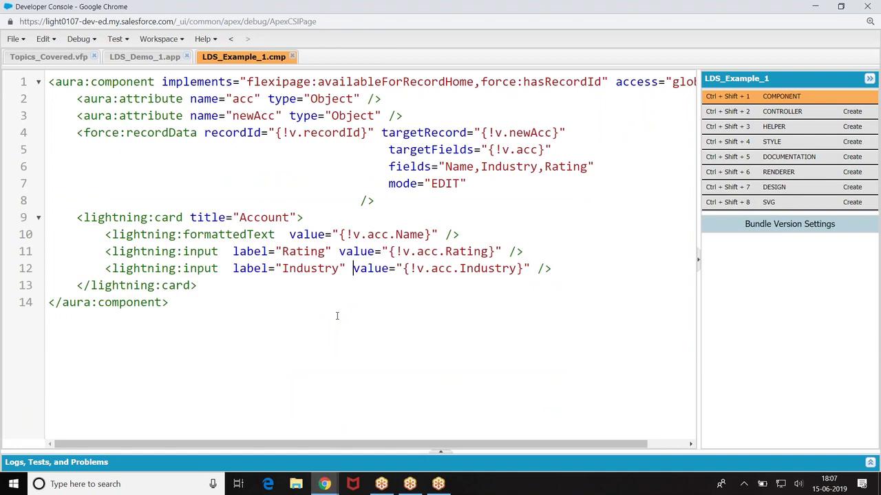
mouse_move(324, 484)
click(261, 423)
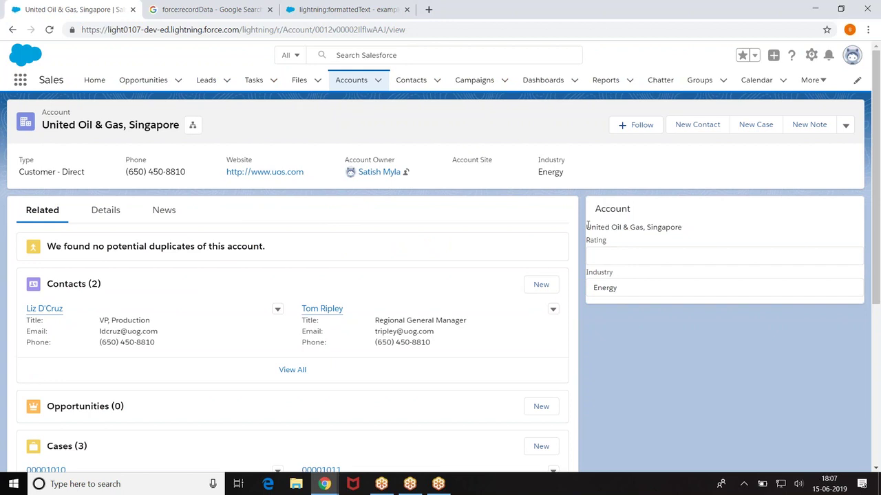
drag(588, 224, 694, 227)
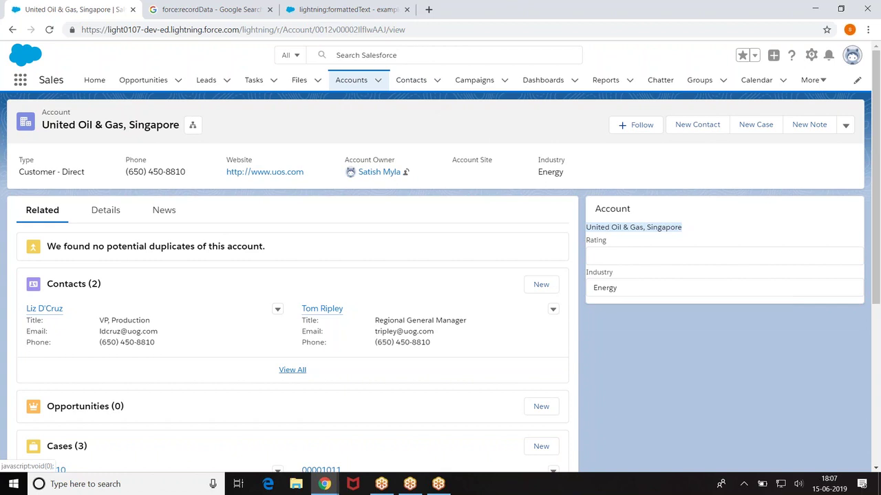
drag(315, 29, 387, 29)
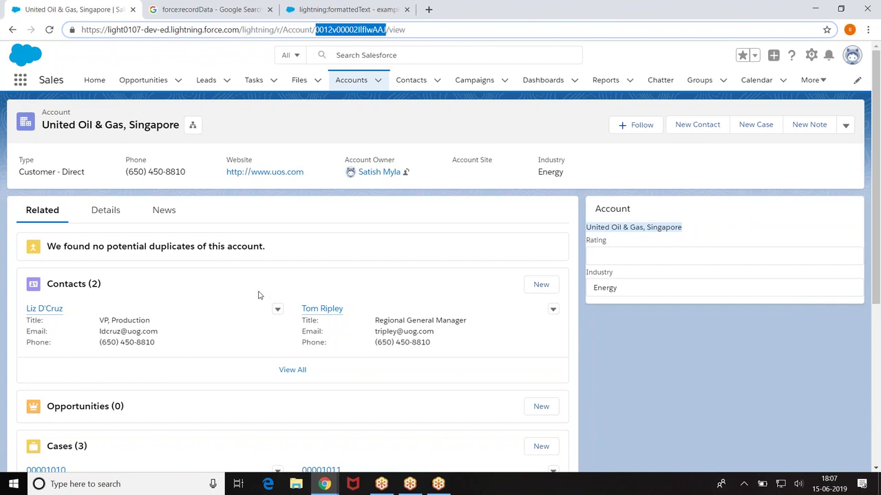
click(324, 484)
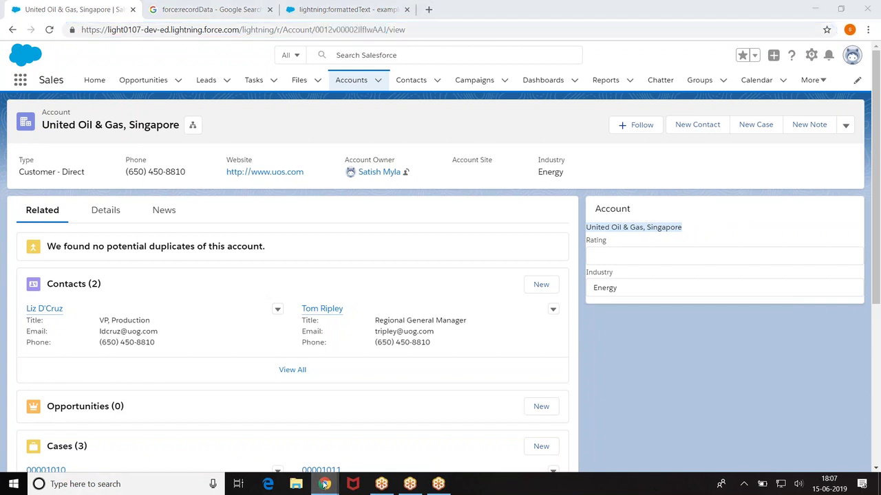
Step: Review LDS_Example_1's recordData attribute, recordId binding and Name,Industry,Rating field list
click(401, 427)
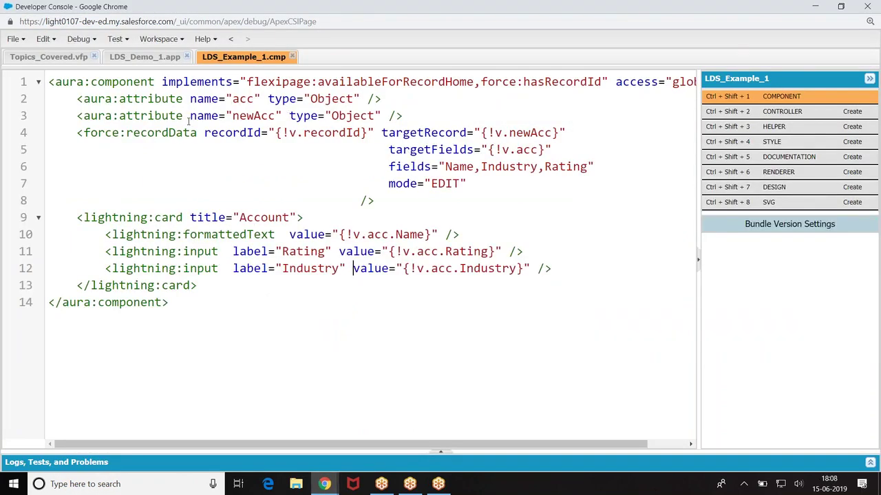
drag(126, 132, 195, 131)
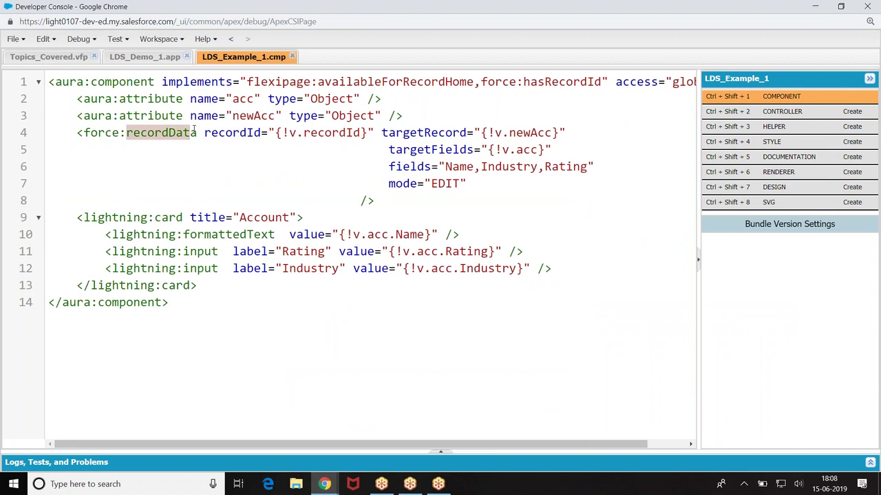
click(254, 176)
drag(282, 133, 369, 133)
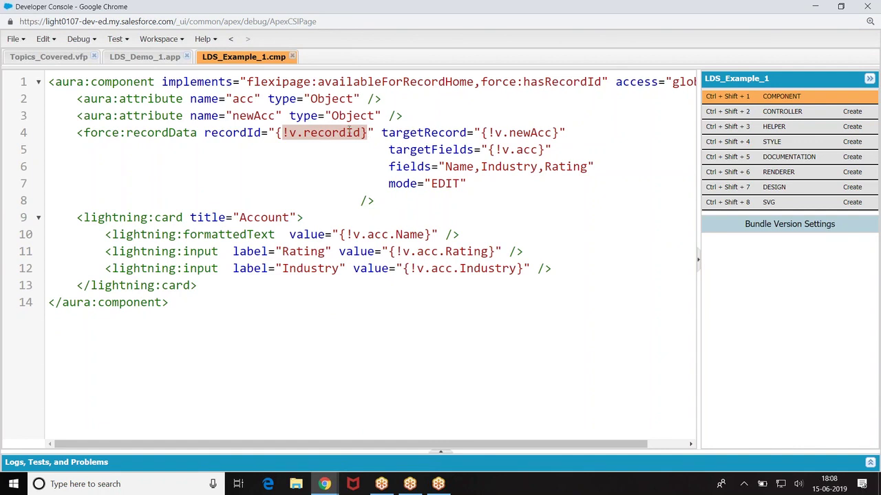
drag(445, 167, 587, 167)
mouse_move(324, 484)
click(275, 426)
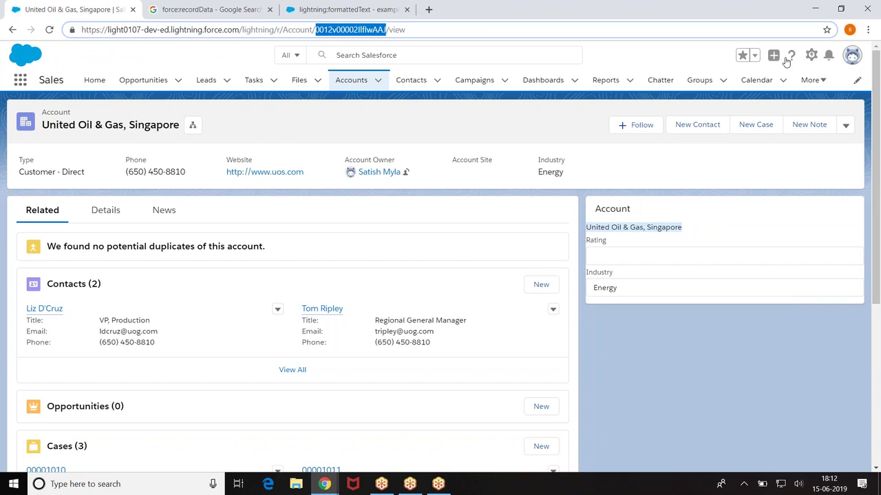
Step: Open the force:recordData documentation from the Component Library's component list
click(358, 9)
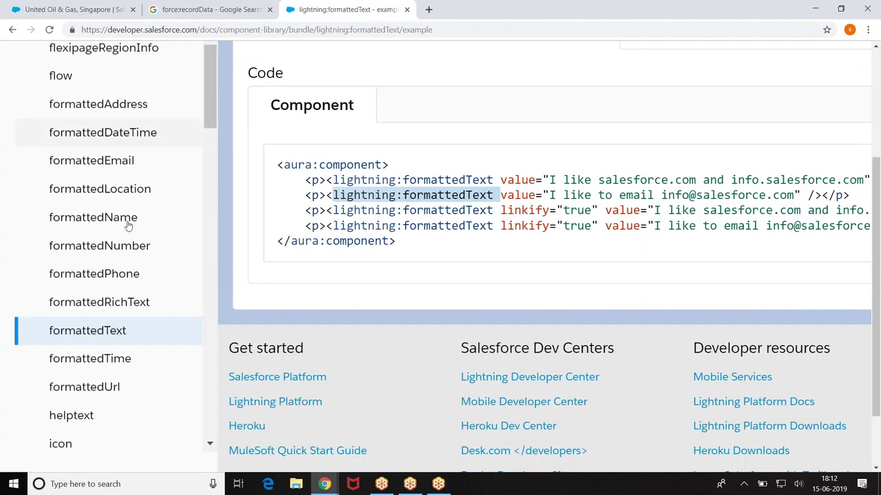
scroll(127, 275, up, 9)
scroll(116, 276, up, 10)
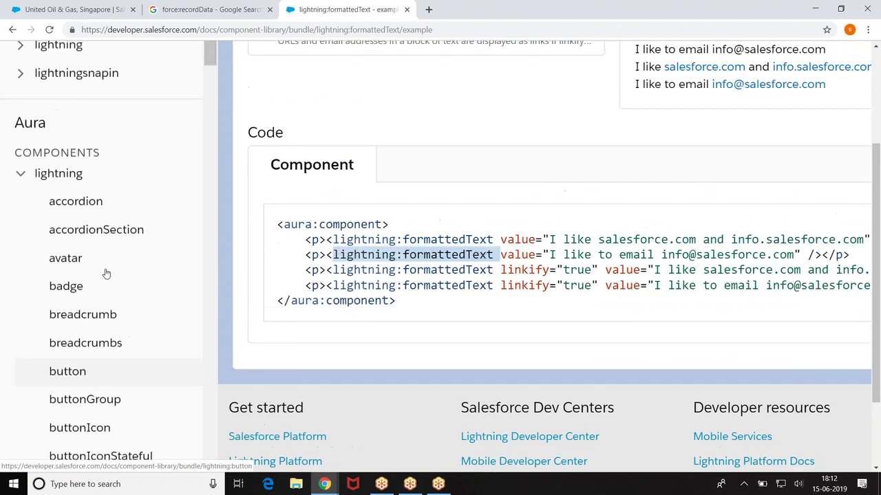
click(20, 343)
scroll(99, 218, down, 5)
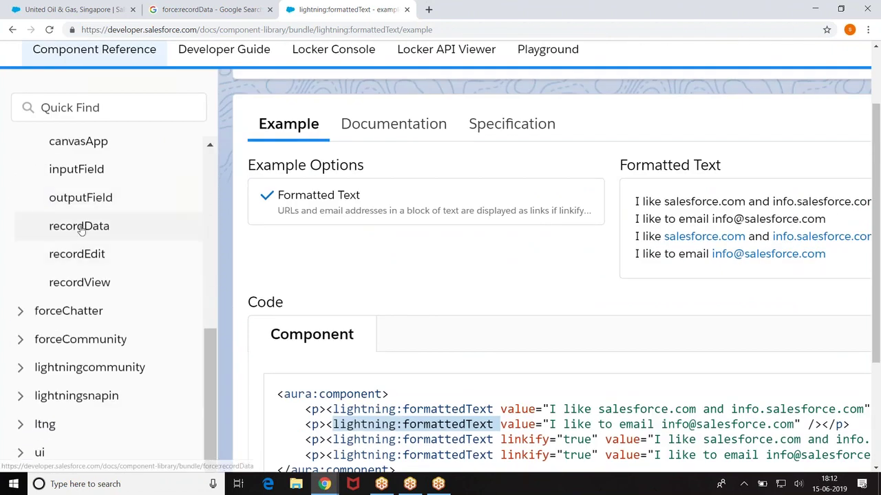
click(79, 226)
Step: Show the force:recordData Specification and its Methods table with getNewRecord's arguments
scroll(128, 211, down, 1)
scroll(544, 275, down, 15)
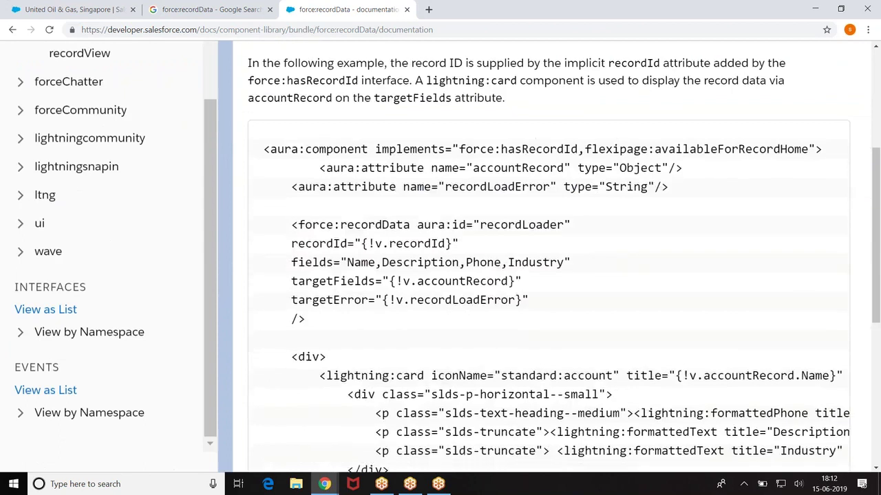
scroll(543, 275, up, 10)
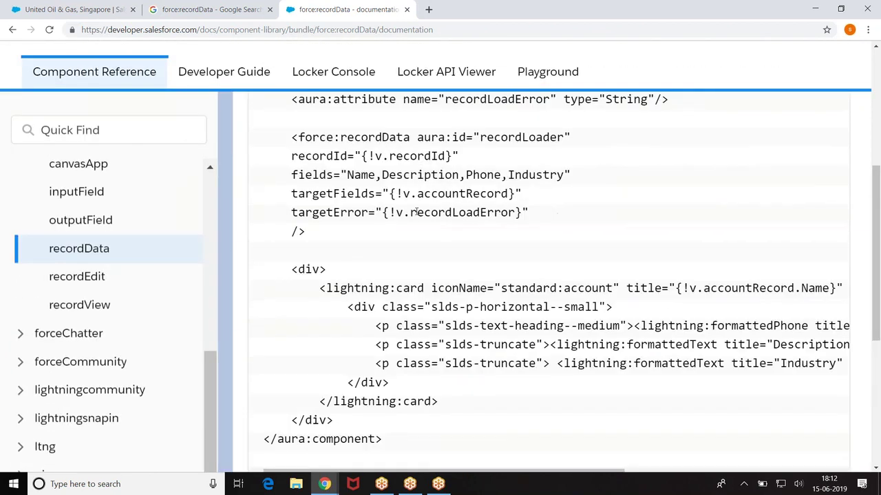
scroll(396, 146, up, 5)
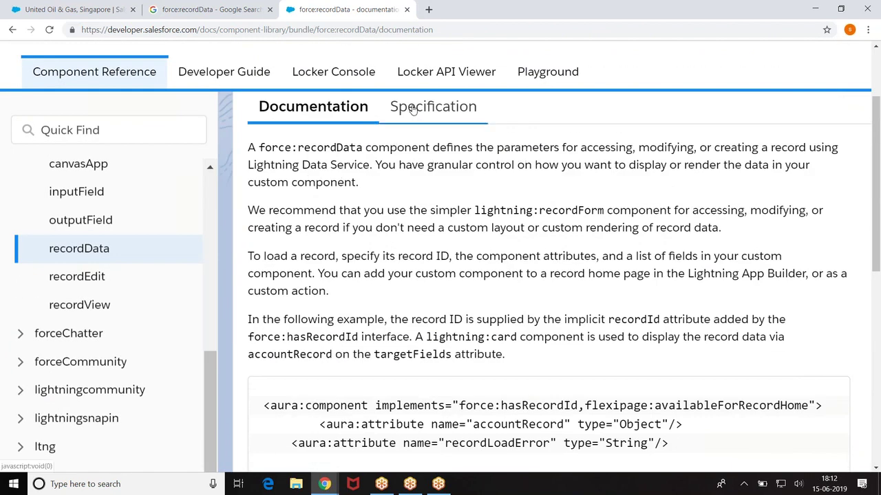
click(402, 106)
scroll(412, 252, down, 3)
scroll(413, 252, down, 10)
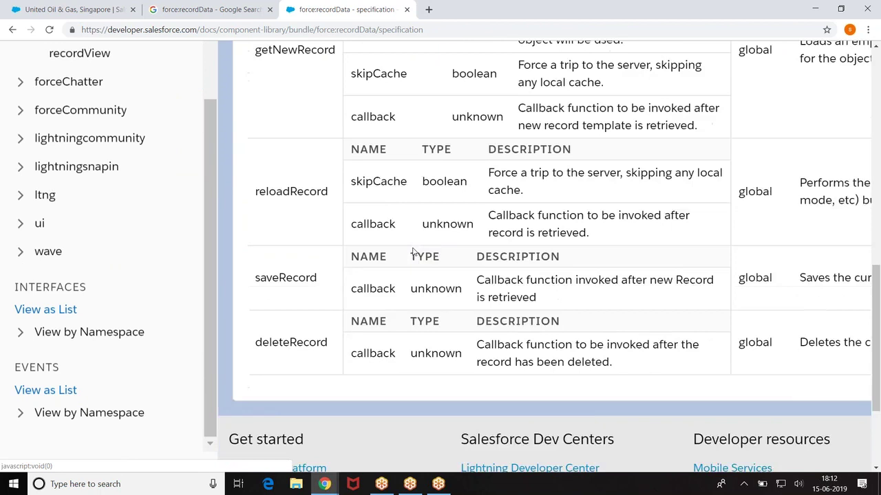
scroll(250, 173, up, 2)
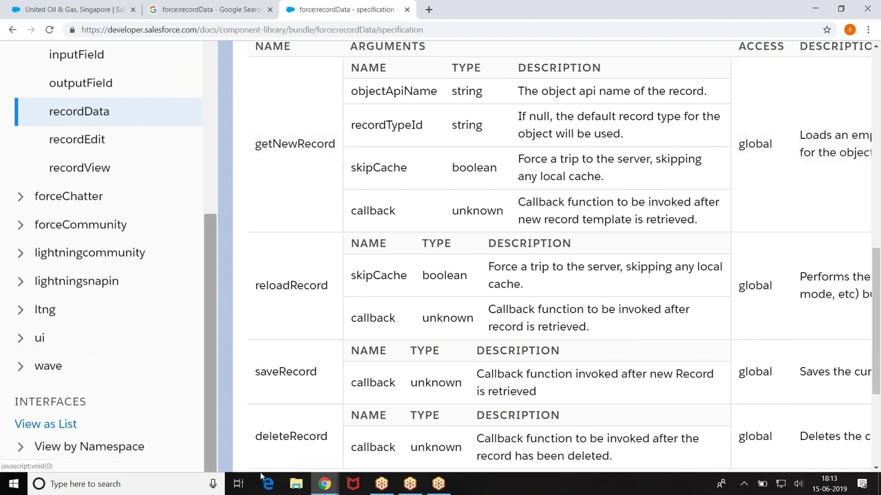
Step: Launch Notepad and write getNewRecord(param1,param2,param3,param4)
click(111, 483)
text(Notepad)
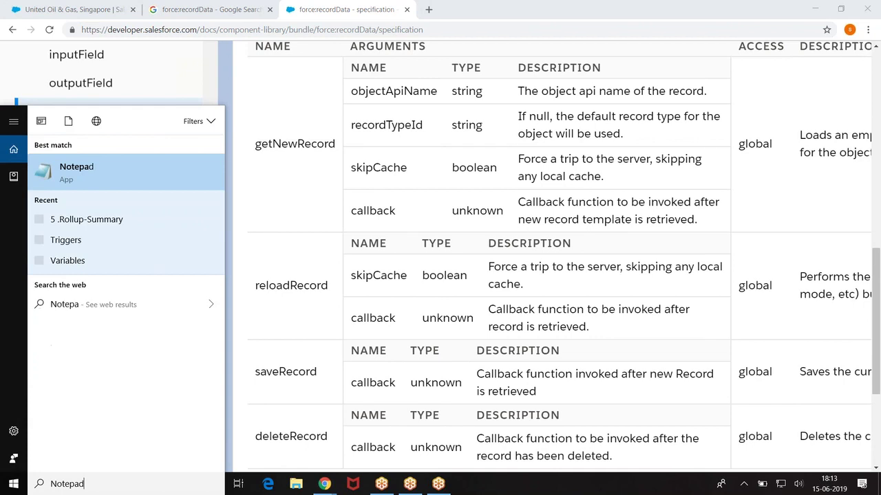
key(Return)
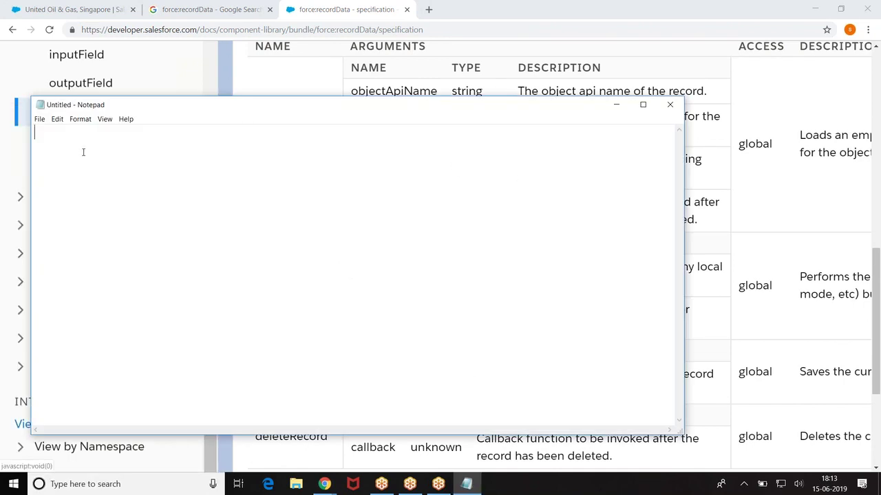
text(getNewRecord()
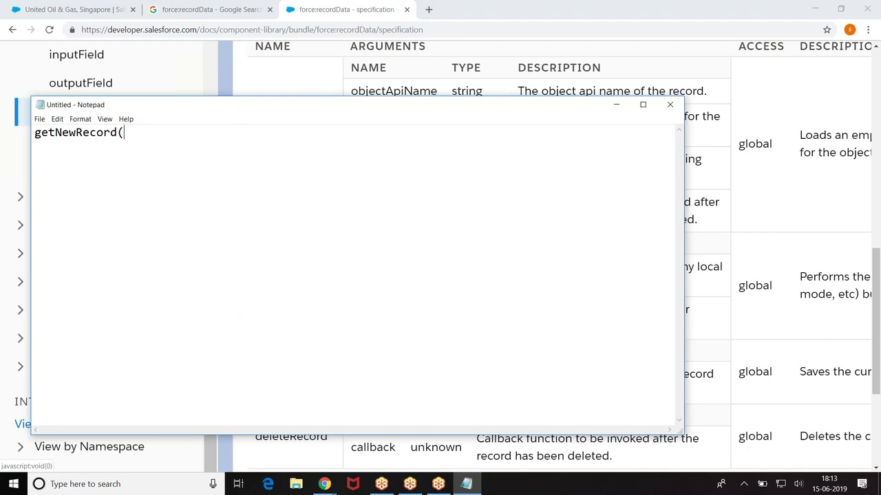
text(param1,param2,param)
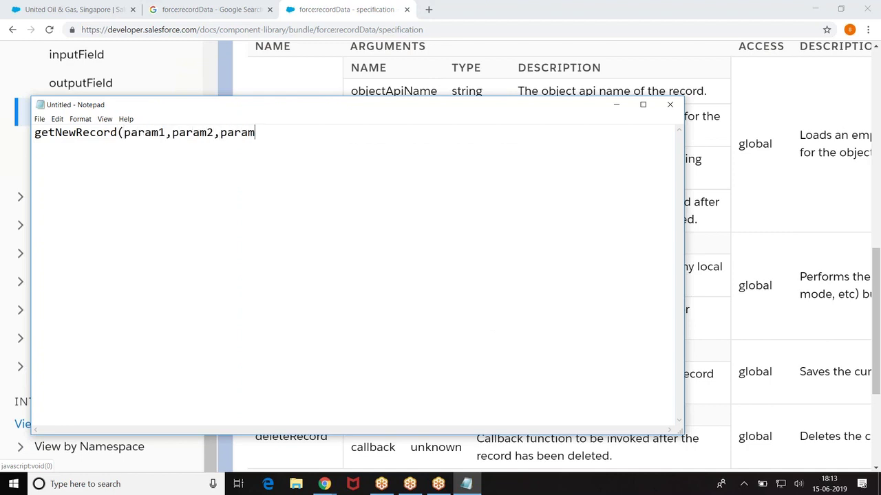
text(3,param4))
Step: Add the note 'param1 : name of the sobject' on a new line
key(Return)
key(Return)
text(param)
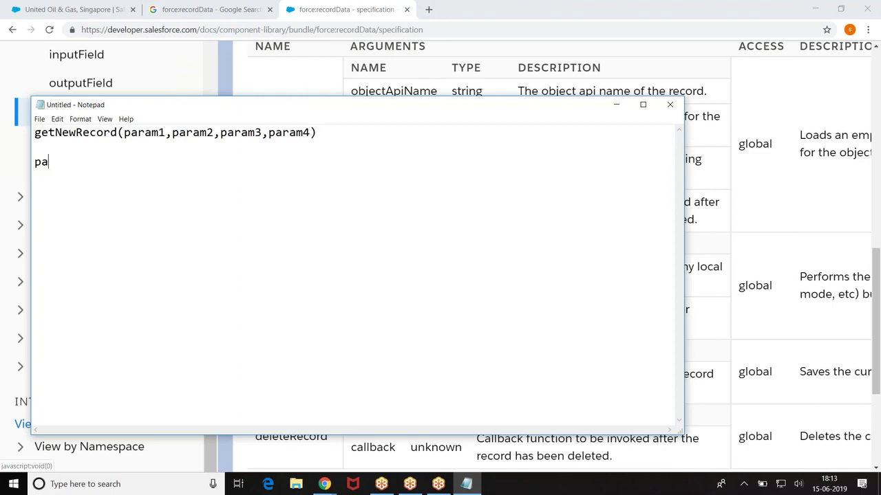
text(1 : name of)
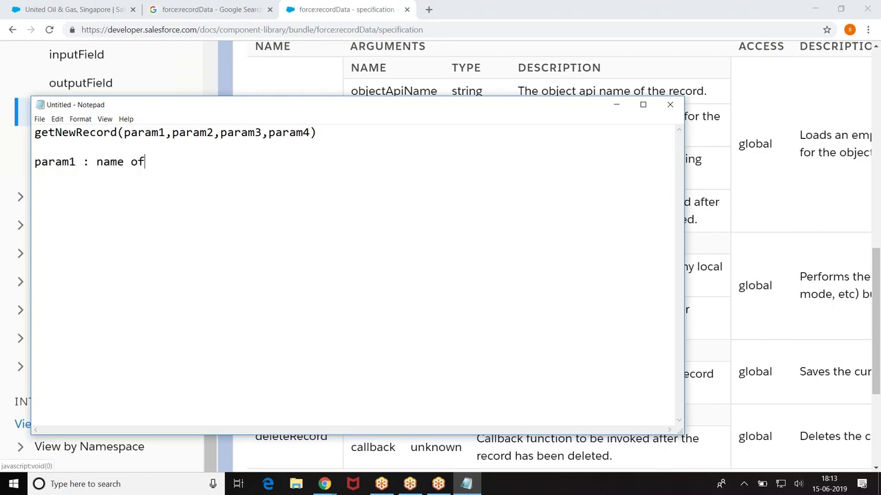
text( the sobje)
key(BackSpace)
key(BackSpace)
key(BackSpace)
key(BackSpace)
text(sobject)
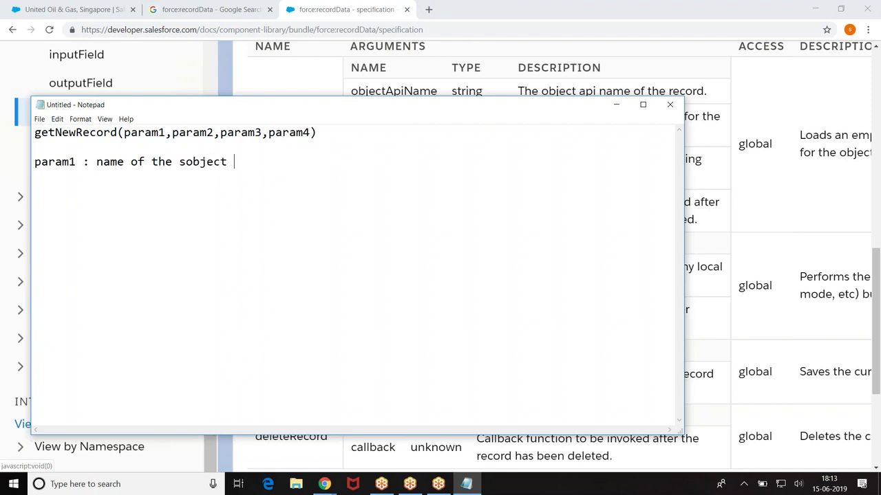
Step: Start the next note line with 'recordTypeId :'
key(Return)
key(Return)
text(recrd)
key(BackSpace)
key(BackSpace)
text(ordTye)
key(BackSpace)
key(BackSpace)
text(peId L:)
key(BackSpace)
key(BackSpace)
key(BackSpace)
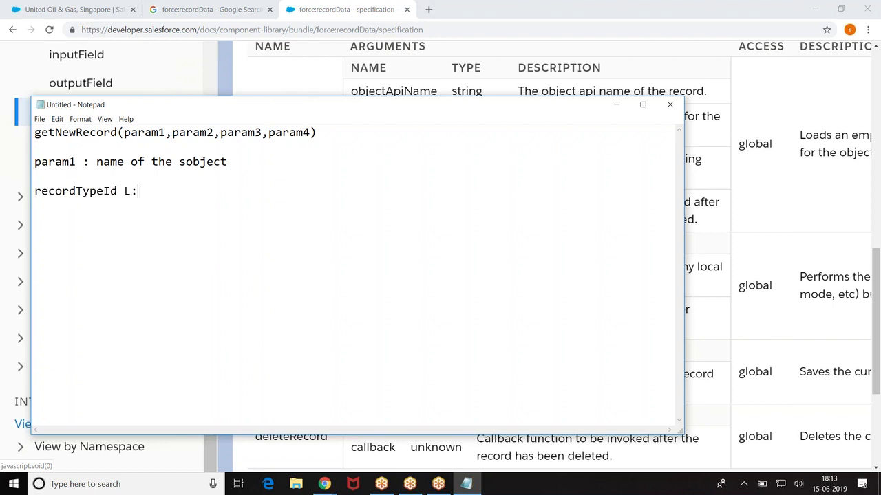
text(:)
Step: Describe recordTypeId as 'id of the record Type which you want to reffer'
text(id of the record )
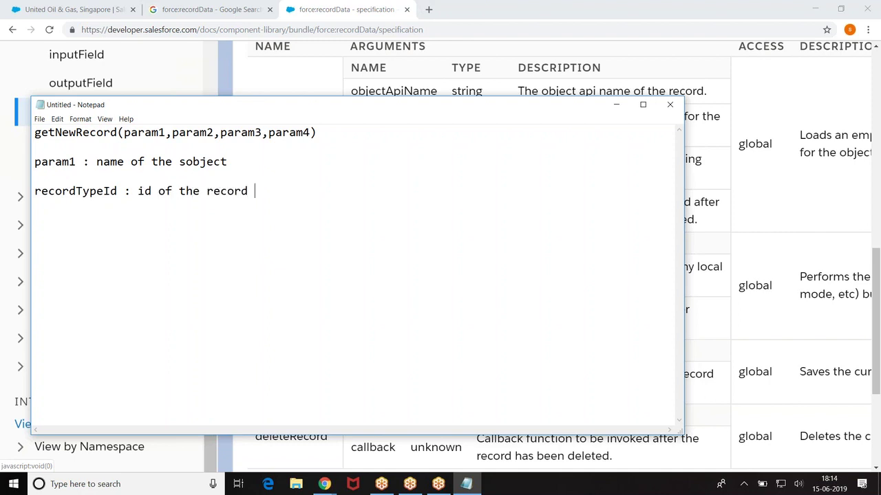
text(Type which wyo)
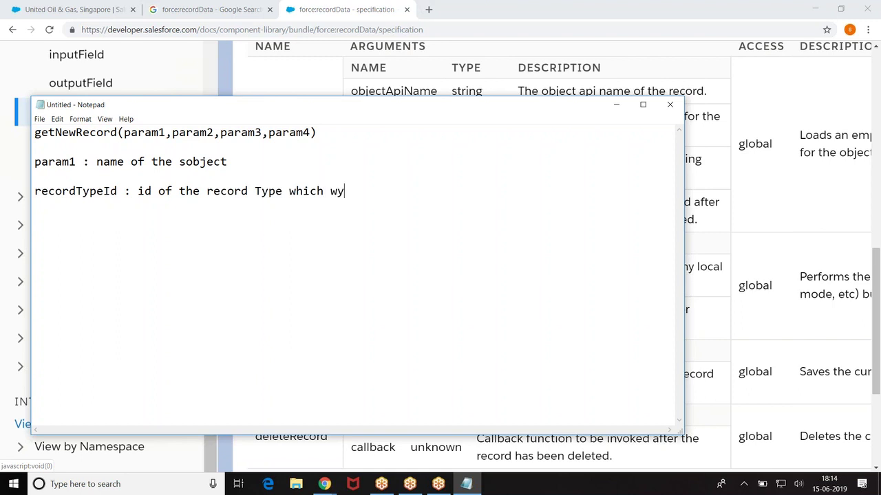
key(BackSpace)
key(BackSpace)
key(BackSpace)
key(BackSpace)
key(BackSpace)
text(yo)
key(BackSpace)
key(BackSpace)
key(BackSpace)
text(h you want to reffer)
Step: Add 'cache' and 'callback action' lines to the notes
key(Return)
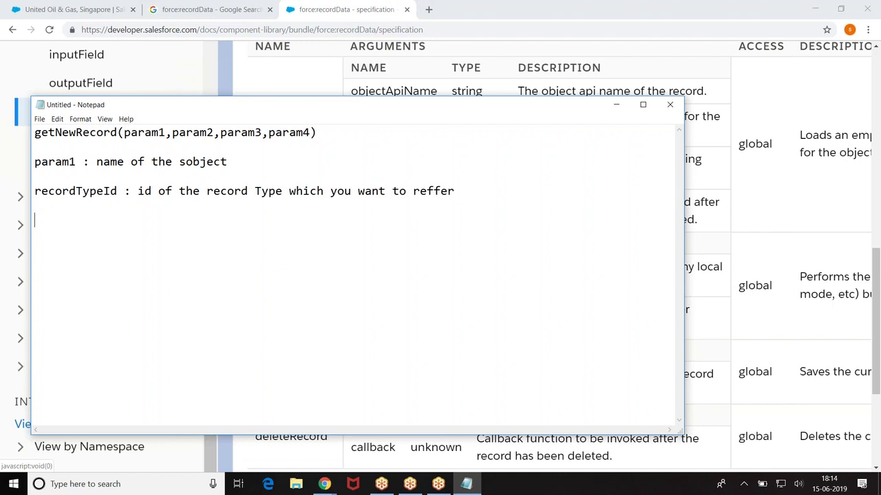
text(sko)
key(BackSpace)
key(BackSpace)
key(BackSpace)
text(cache)
key(Return)
key(Return)
text(callback acto)
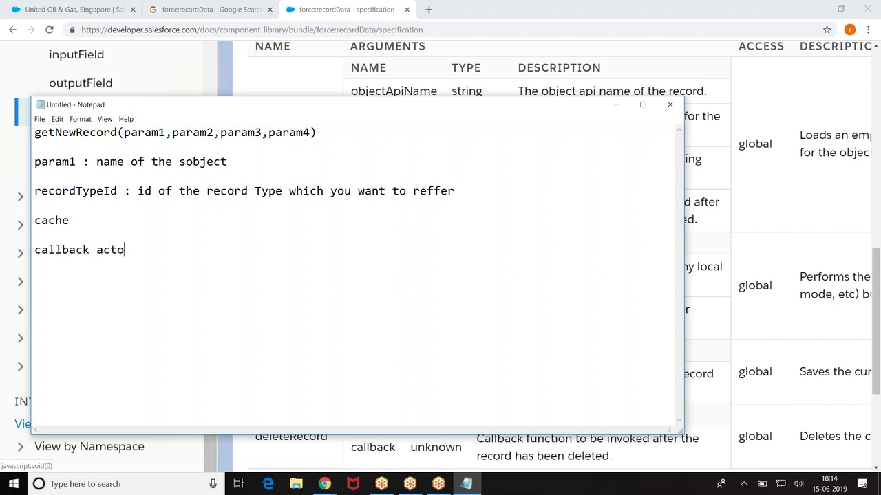
key(BackSpace)
text(ion)
key(Return)
Step: Label the recordTypeId, cache and callback action lines as param2, param3 and param4
click(36, 194)
text(param2 )
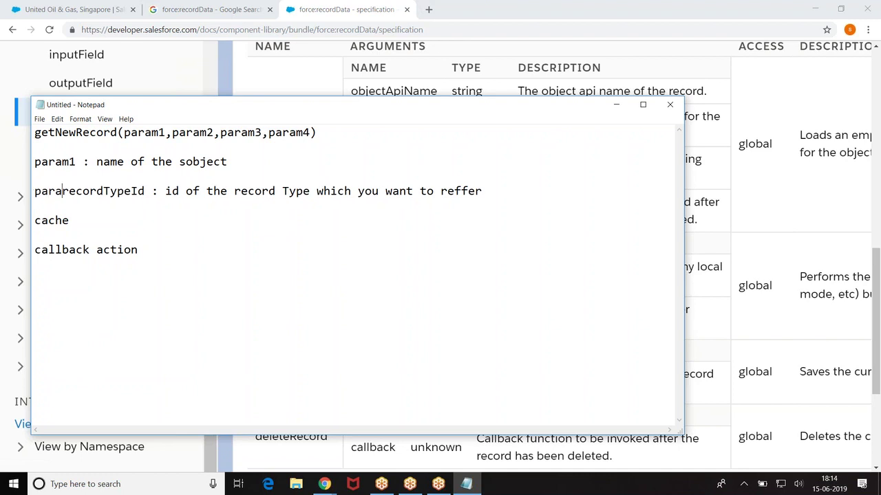
text(:)
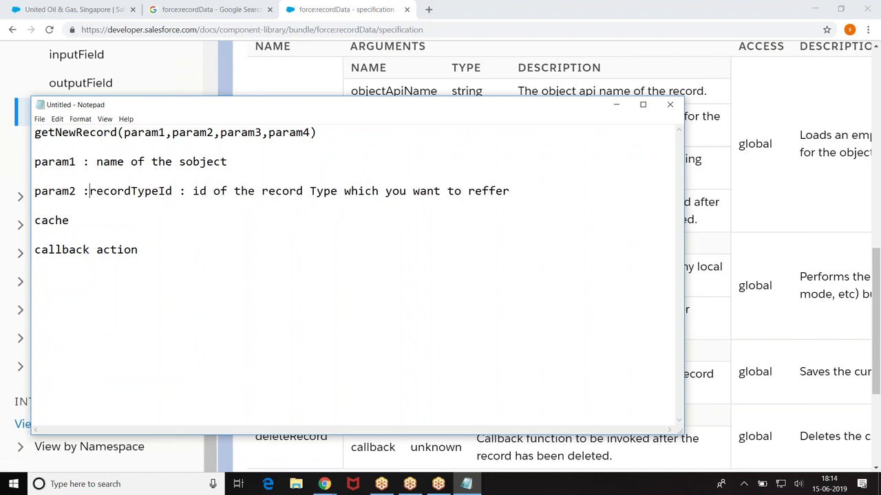
text(param3)
click(35, 252)
text(param4:)
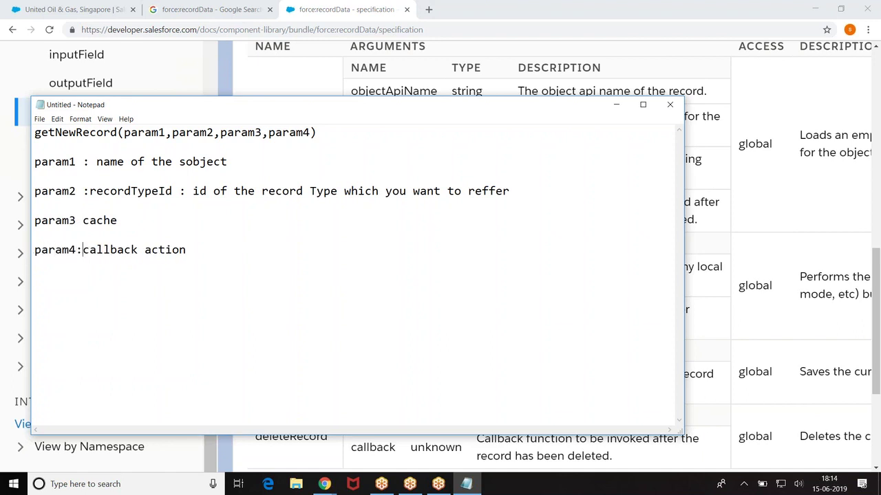
Step: Add an indented example line $A.getCallback(function(comp){}) under callback action
click(221, 249)
key(Return)
key(Return)
key(Tab)
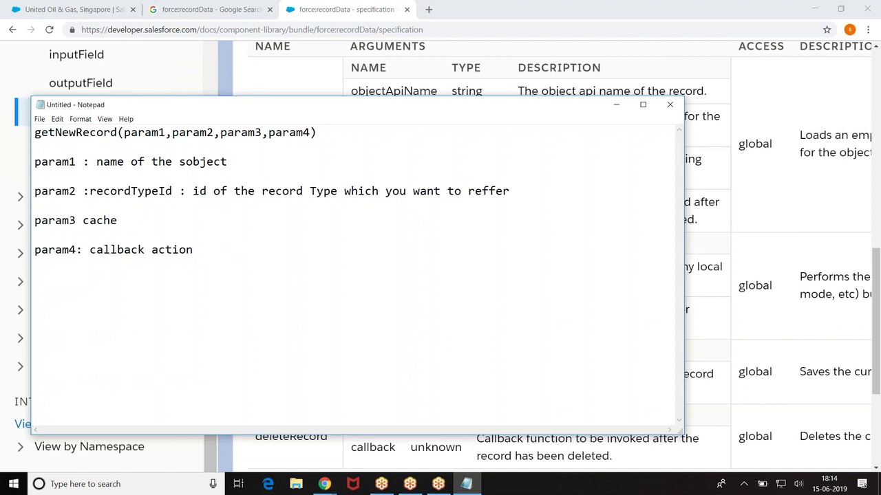
text($A.getCallback())
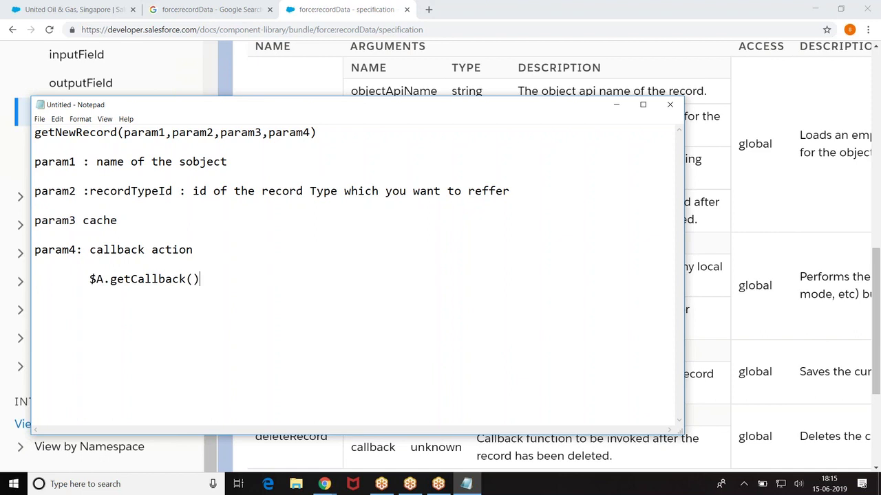
click(192, 278)
text(function(comp){})
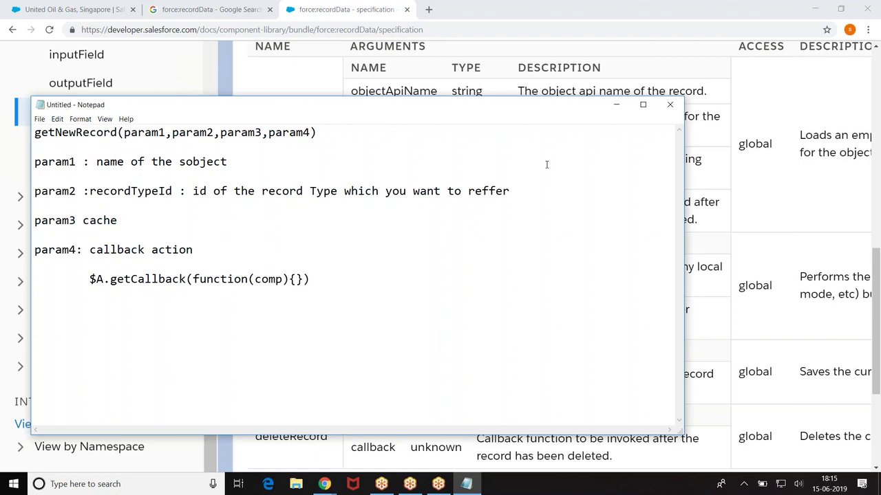
Step: Return to the getNewRecord arguments documentation in the browser
click(611, 112)
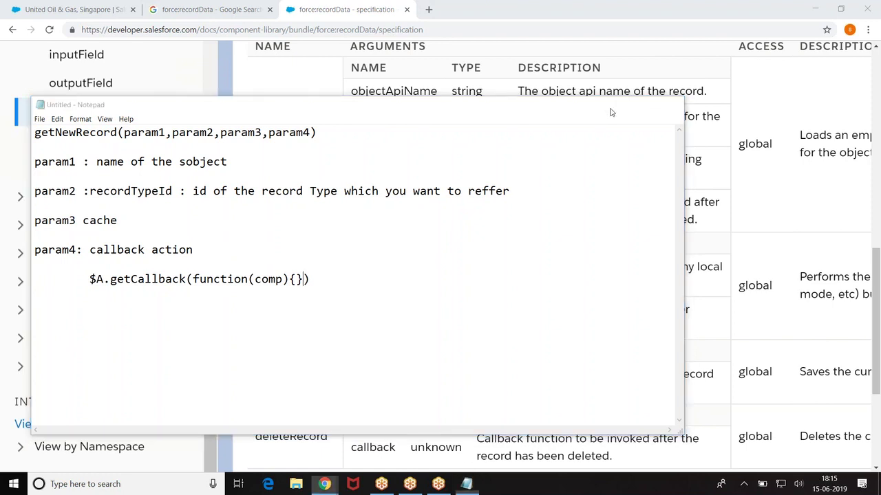
scroll(342, 216, down, 1)
scroll(331, 262, up, 2)
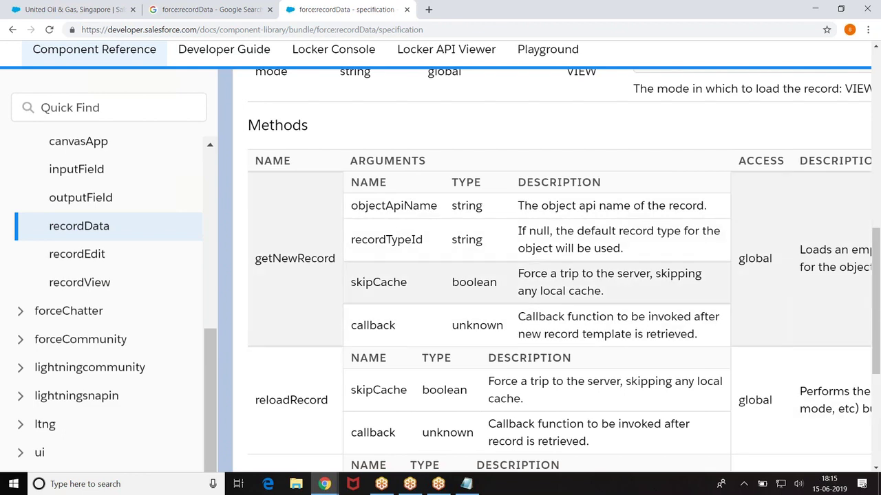
Step: Open the Loading a Record guide in a new tab and go to the Creating a Record article
click(210, 8)
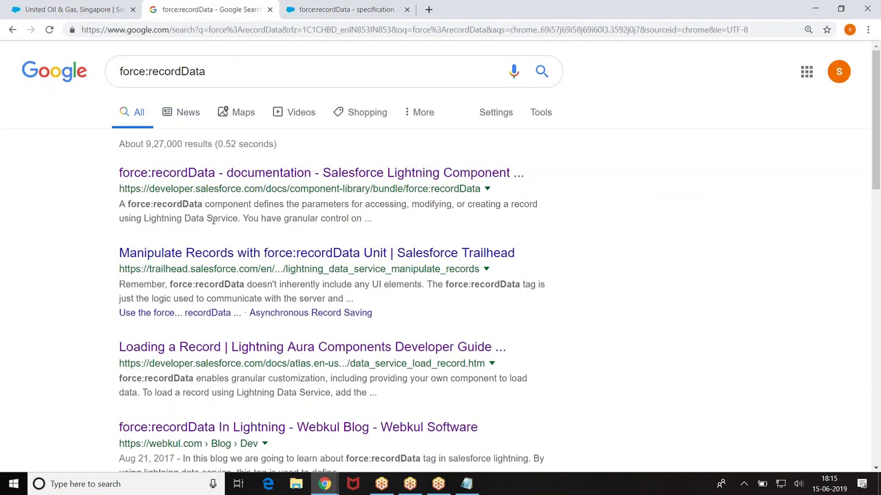
right_click(291, 346)
click(309, 354)
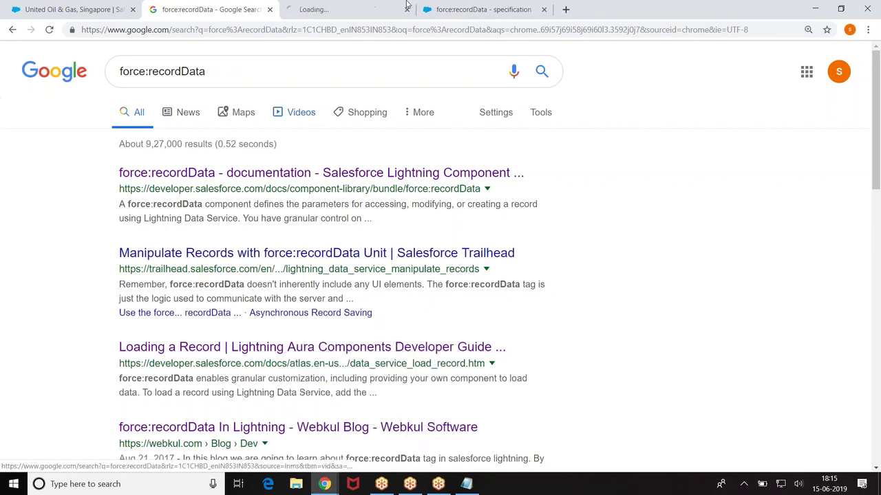
click(338, 8)
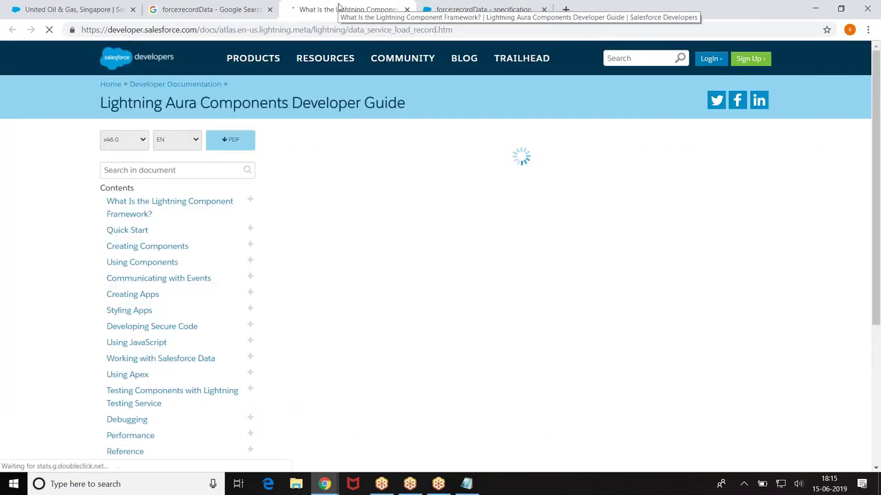
mouse_move(480, 204)
scroll(479, 205, down, 2)
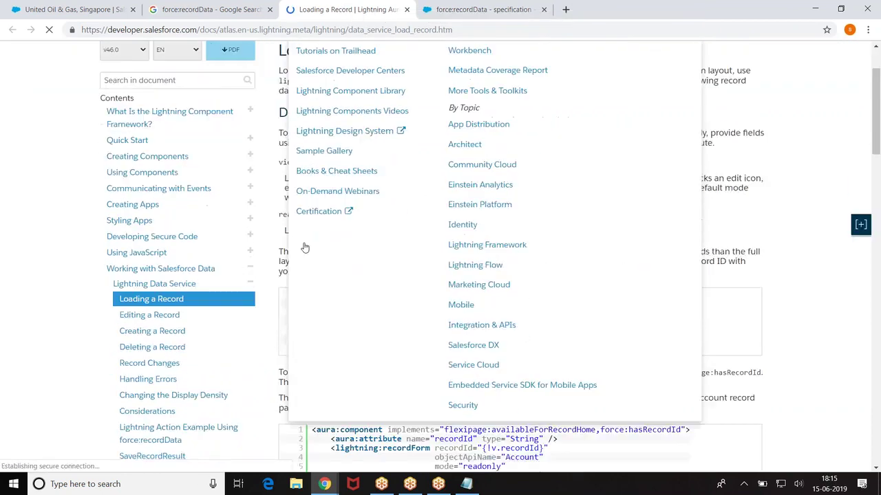
click(165, 307)
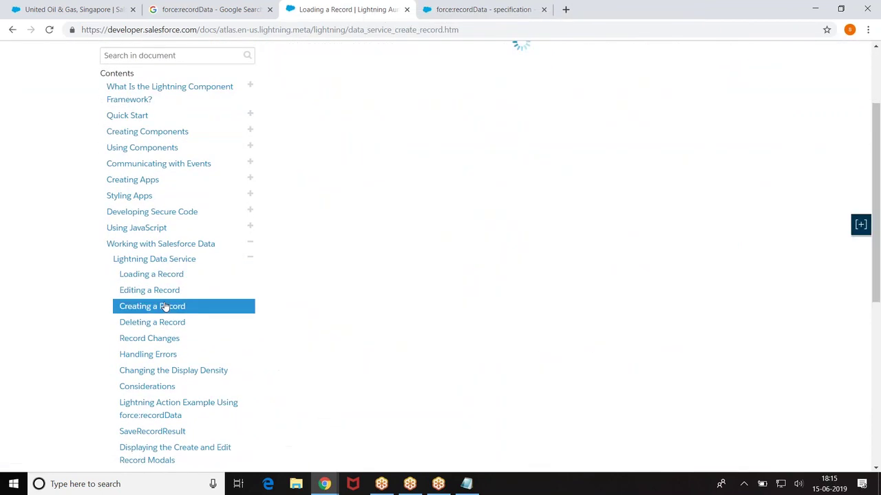
Step: Read through the ldsCreate.cmp and controller example, adjusting zoom, then return to Developer Console
scroll(651, 192, down, 5)
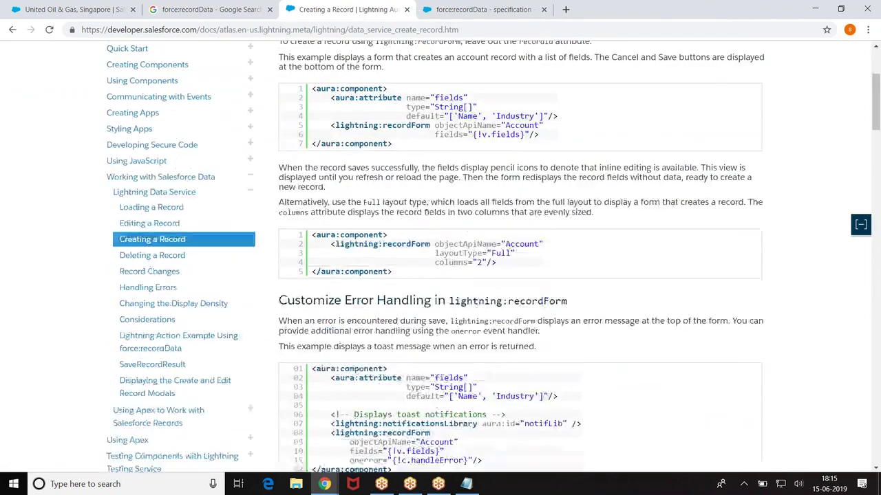
scroll(451, 258, down, 7)
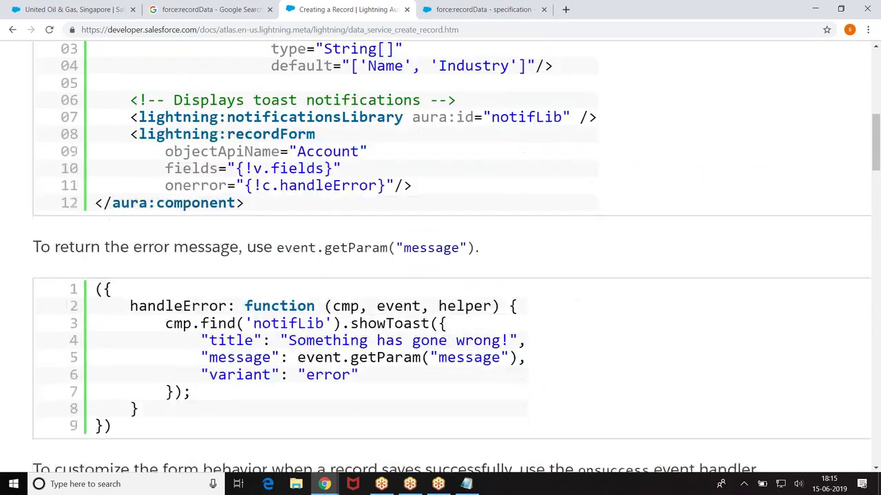
scroll(451, 258, down, 10)
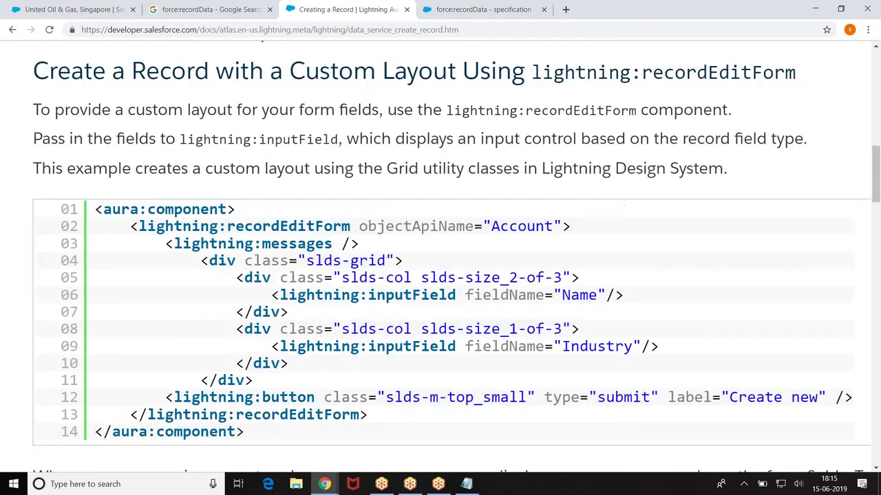
scroll(451, 260, down, 10)
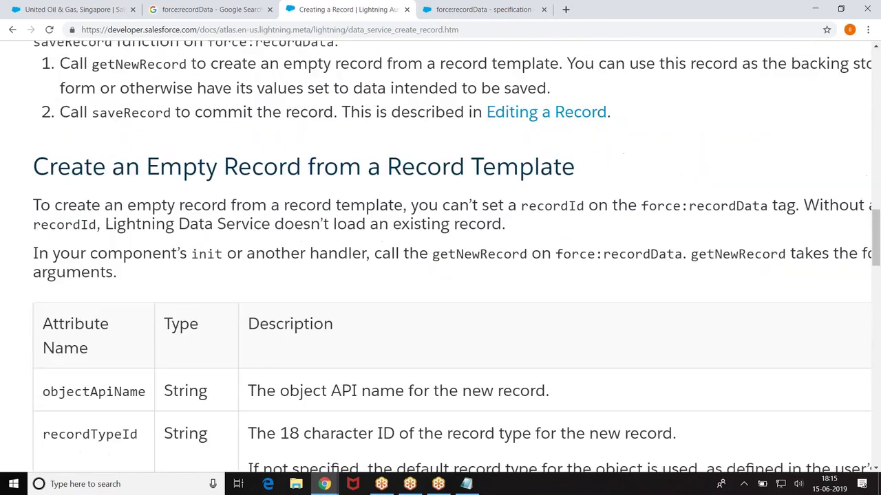
scroll(451, 261, down, 5)
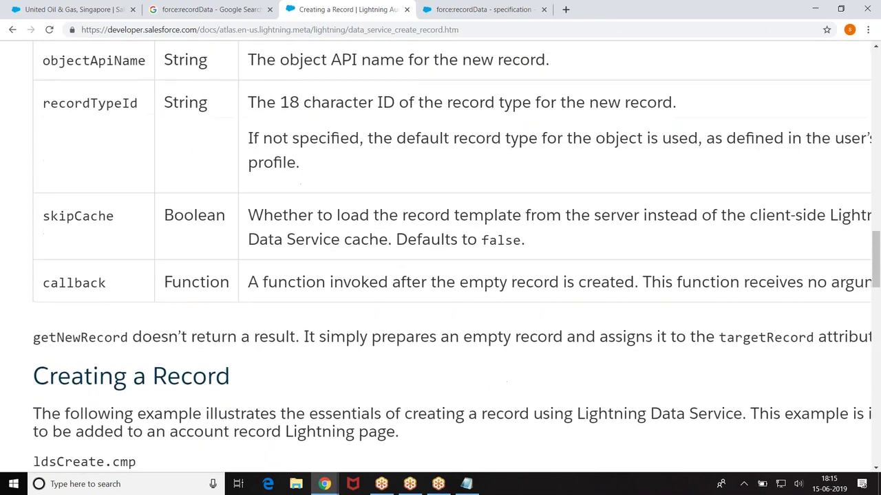
scroll(451, 260, down, 15)
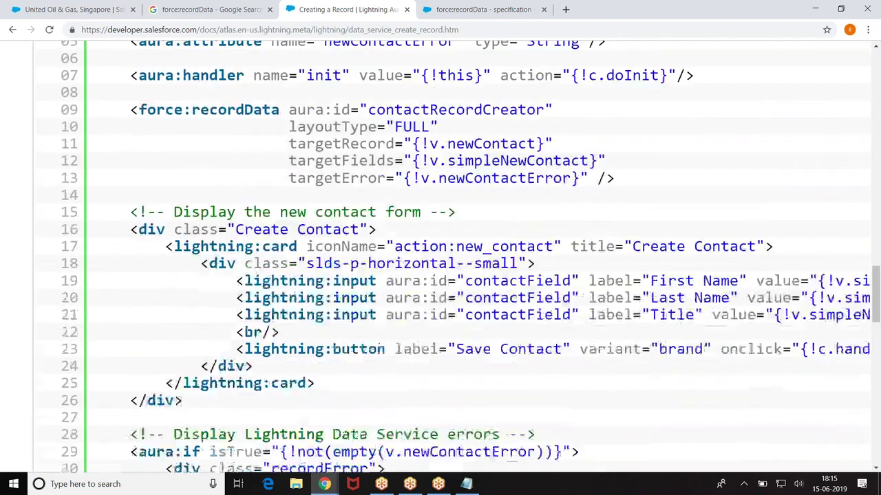
key(ctrl+plus)
key(ctrl+plus)
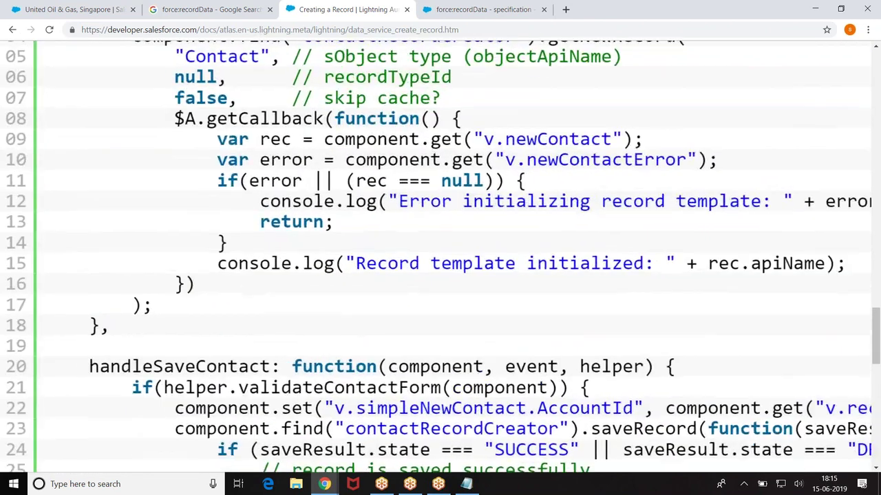
scroll(440, 256, up, 2)
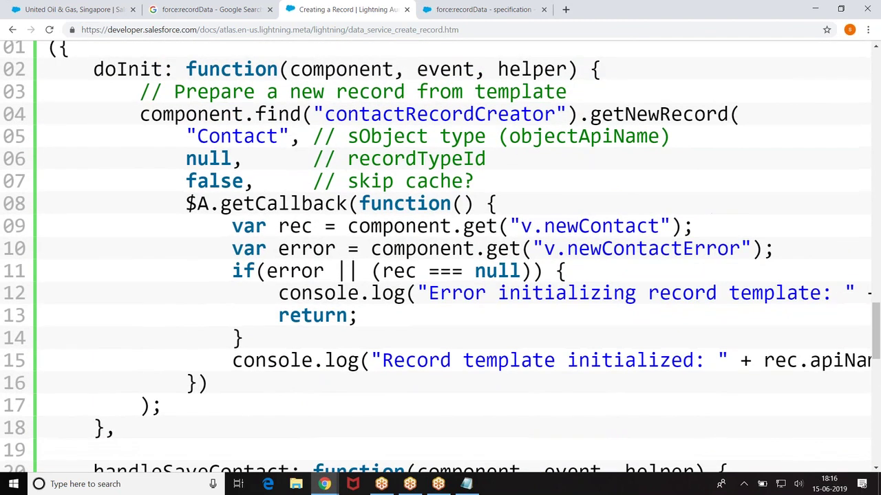
key(ctrl+minus)
key(ctrl+minus)
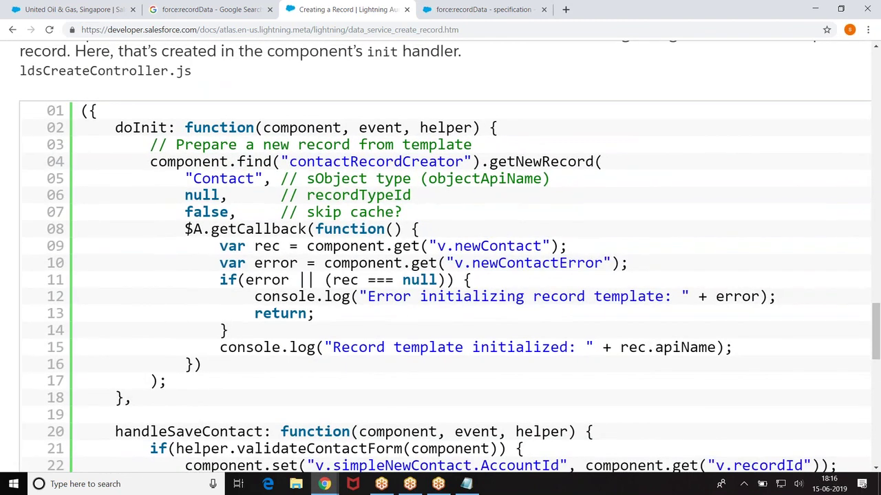
key(ctrl+plus)
key(ctrl+minus)
key(ctrl+minus)
key(ctrl+minus)
key(ctrl+minus)
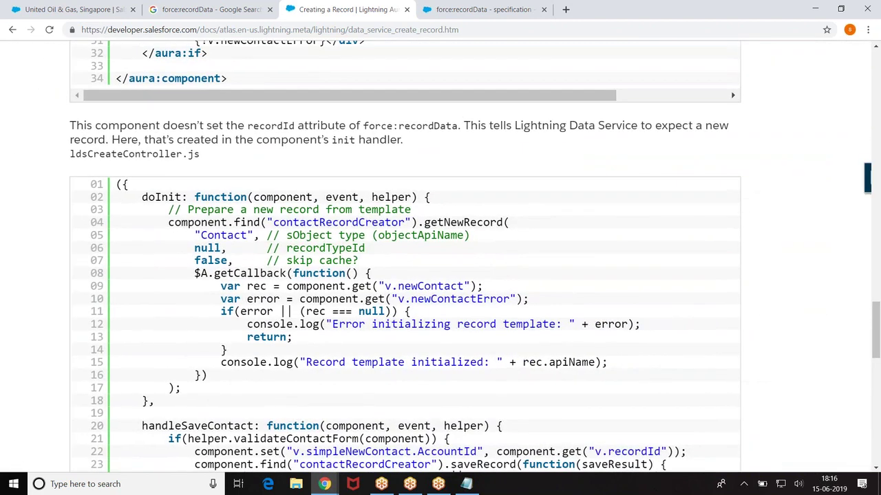
scroll(406, 254, up, 10)
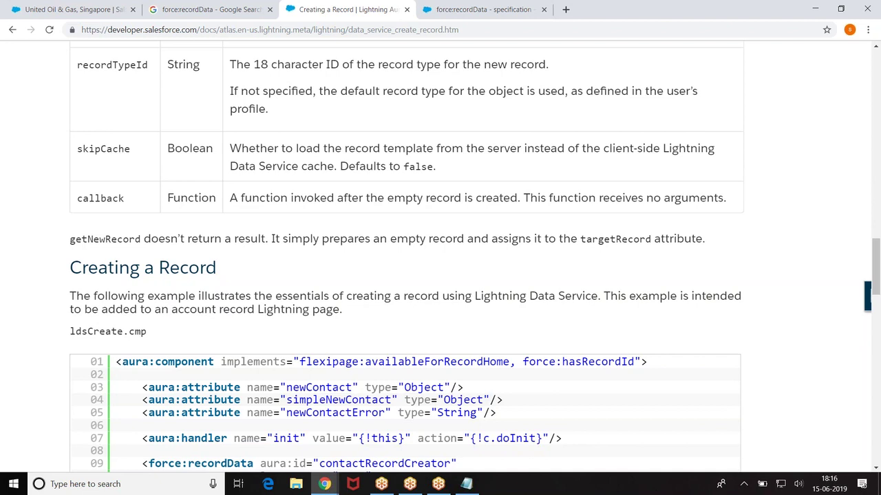
scroll(440, 255, down, 2)
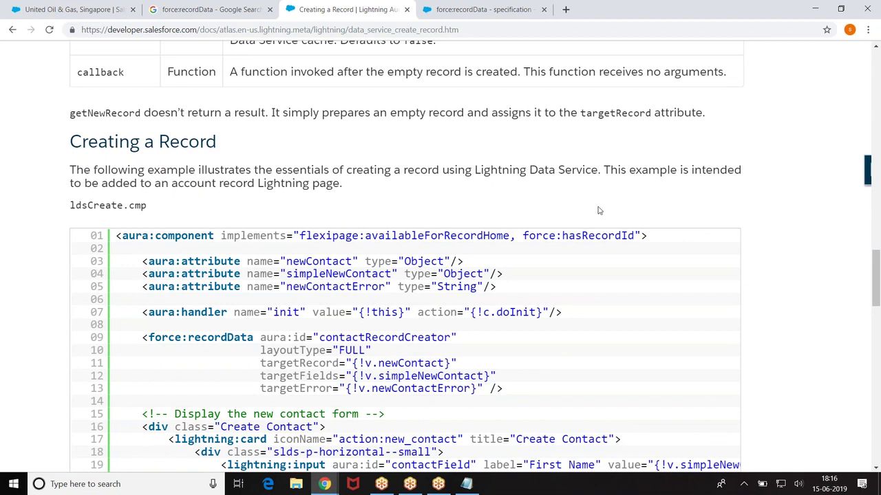
mouse_move(324, 484)
click(357, 459)
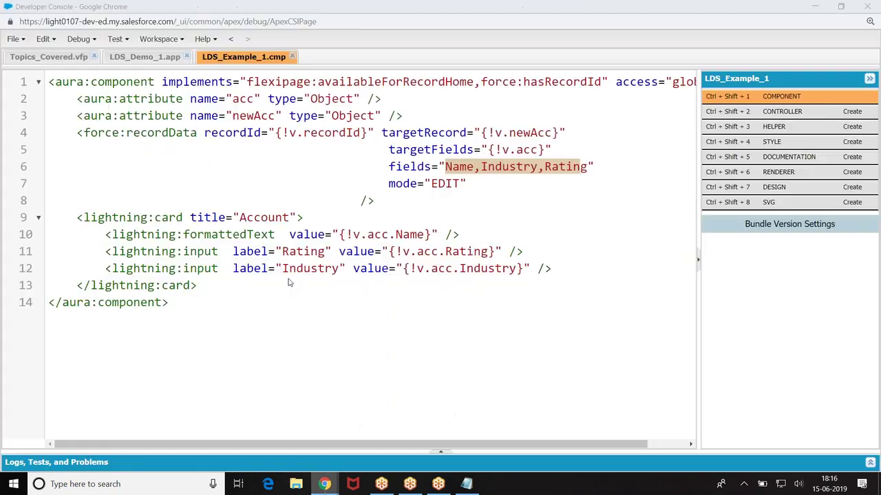
Step: Close the LDS_Example_1.cmp and LDS_Demo_1.app tabs and go back to the United Oil & Gas, Singapore account
click(292, 58)
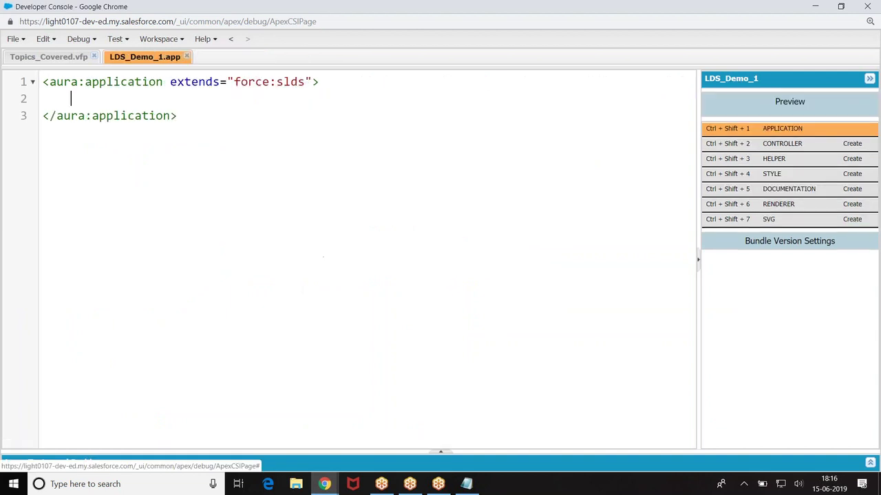
click(186, 56)
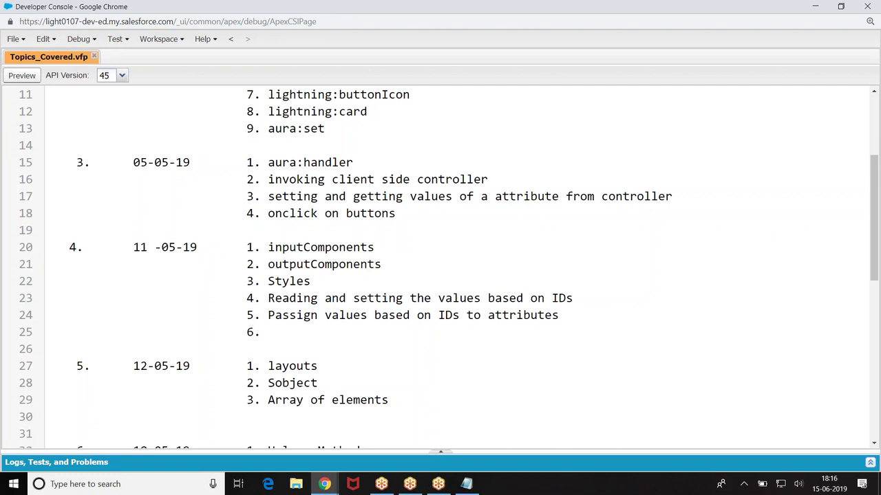
click(324, 483)
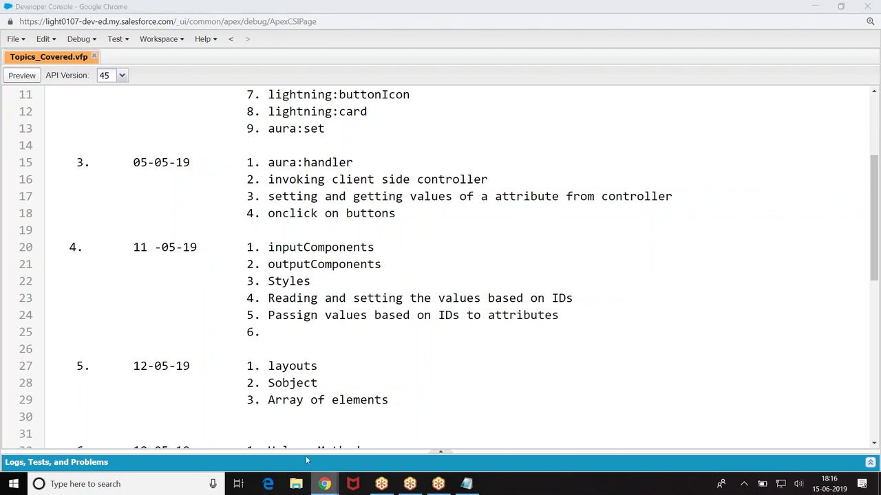
click(258, 423)
click(110, 9)
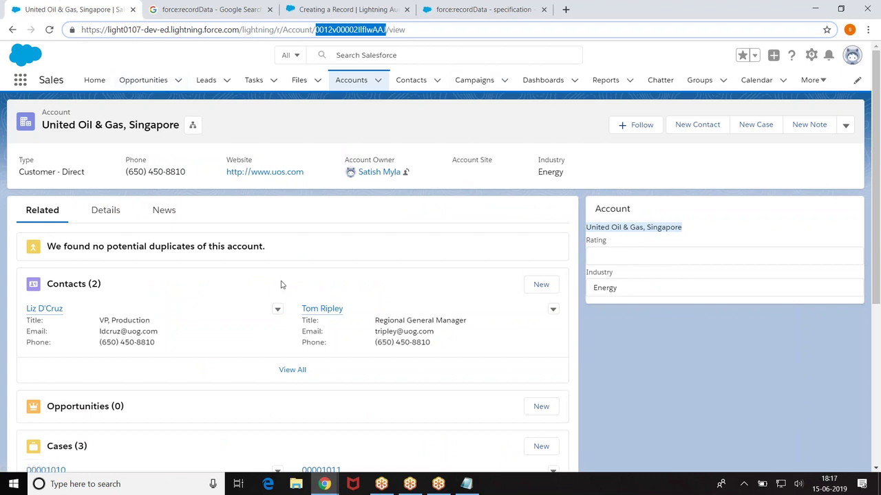
Step: Switch the org from Lightning to Salesforce Classic via the profile menu
scroll(295, 279, down, 3)
scroll(295, 279, up, 4)
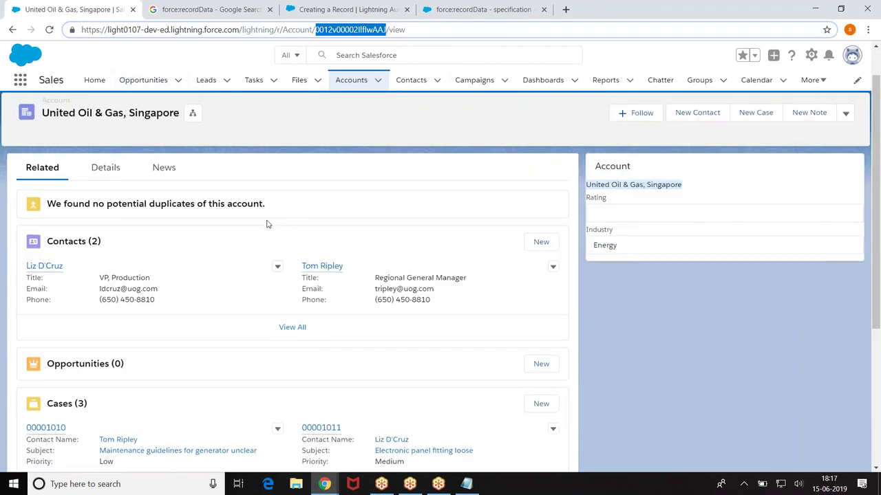
scroll(265, 222, up, 1)
click(853, 58)
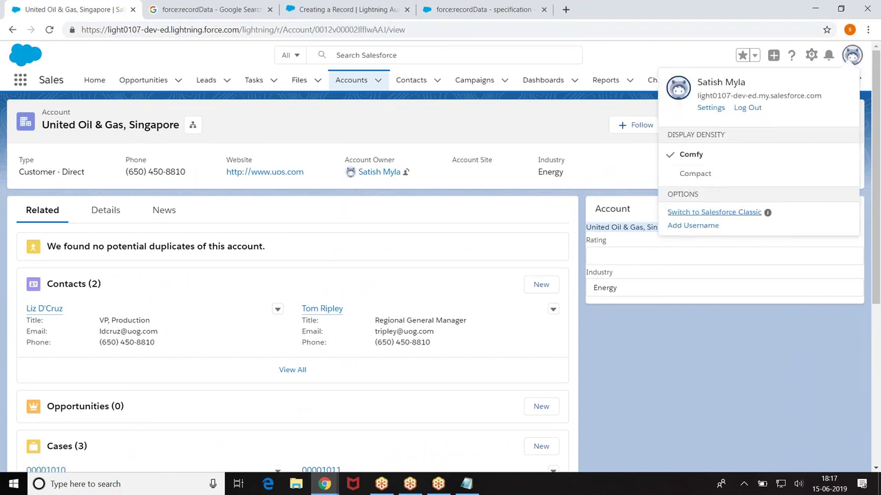
click(702, 213)
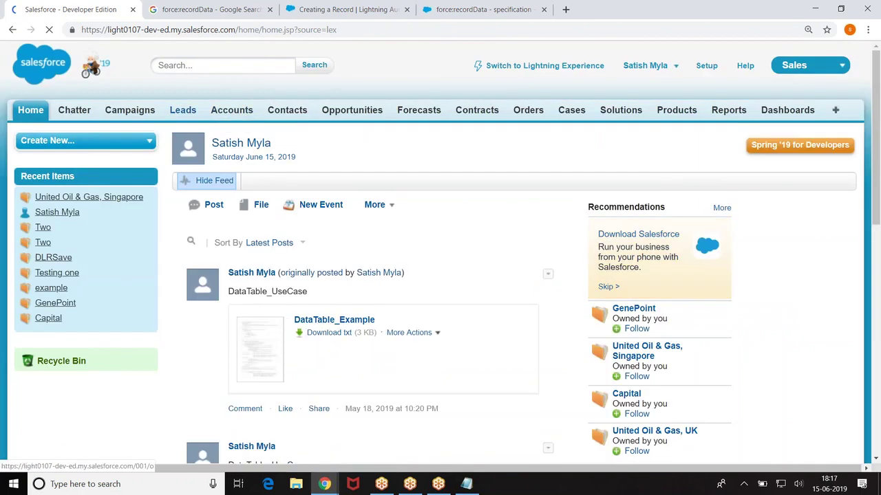
Step: View the Accounts Home page's Recent Accounts list, then open Setup
click(232, 111)
scroll(144, 257, down, 5)
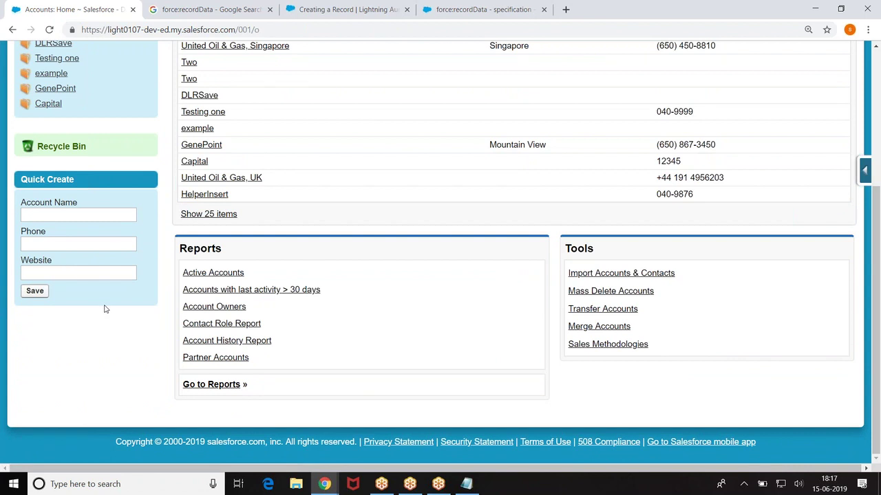
scroll(104, 309, up, 3)
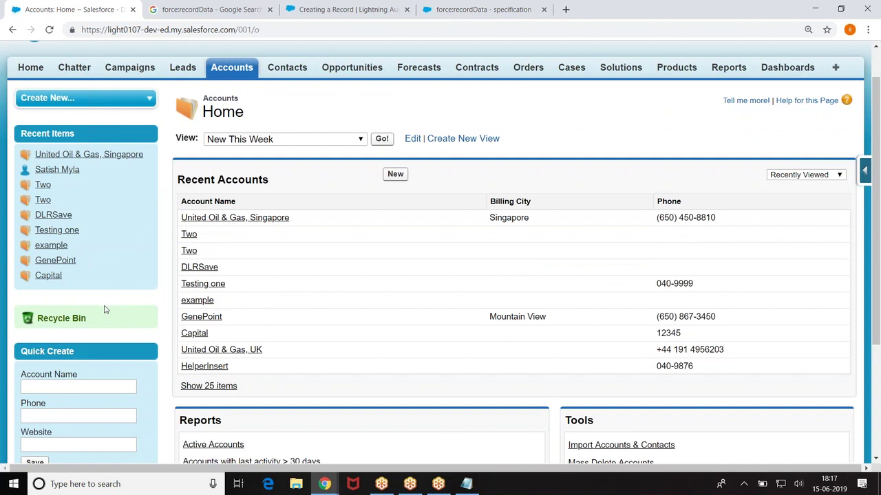
scroll(103, 309, down, 2)
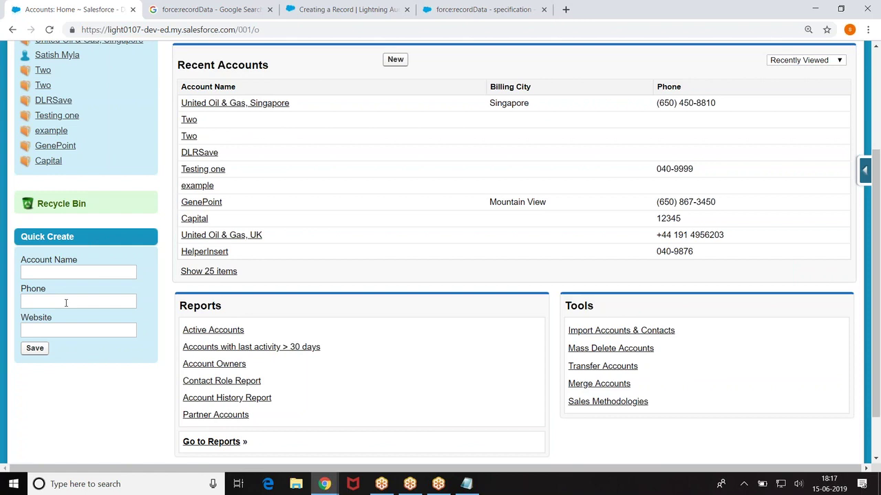
scroll(66, 302, up, 3)
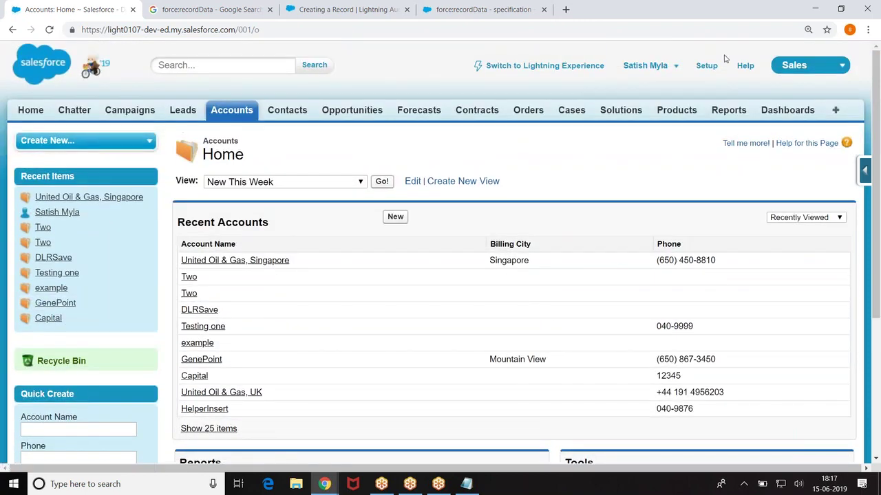
click(706, 65)
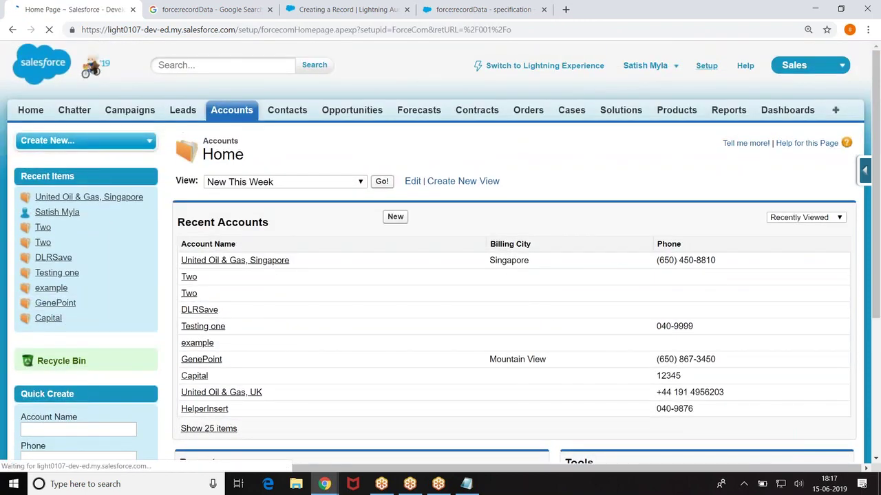
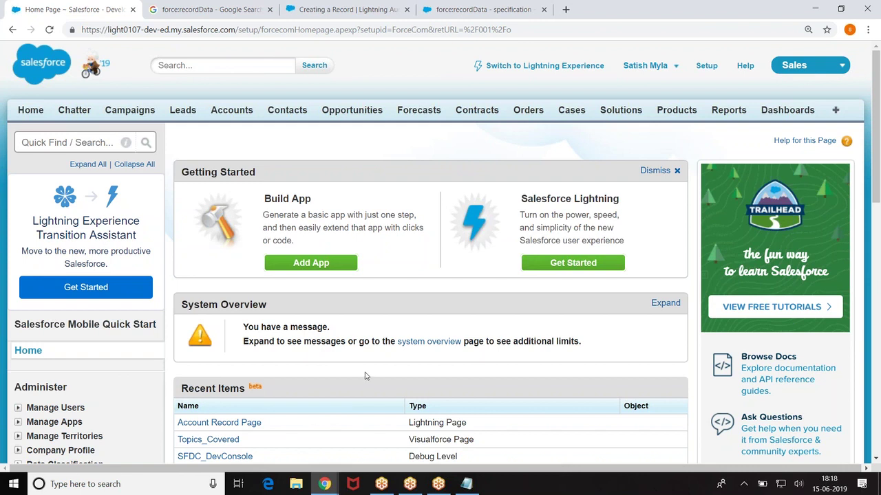
Step: Create the LDS_Example_2 Lightning component bundle with Lightning Record Page enabled
mouse_move(325, 484)
click(391, 423)
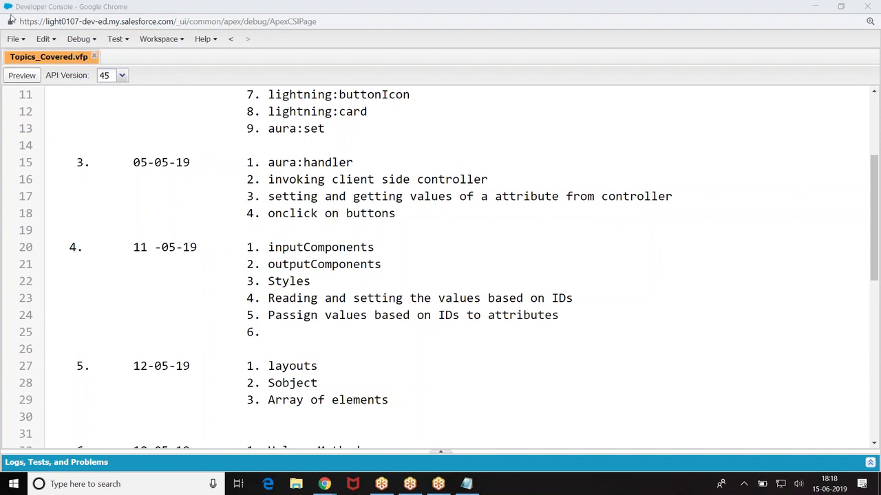
click(22, 39)
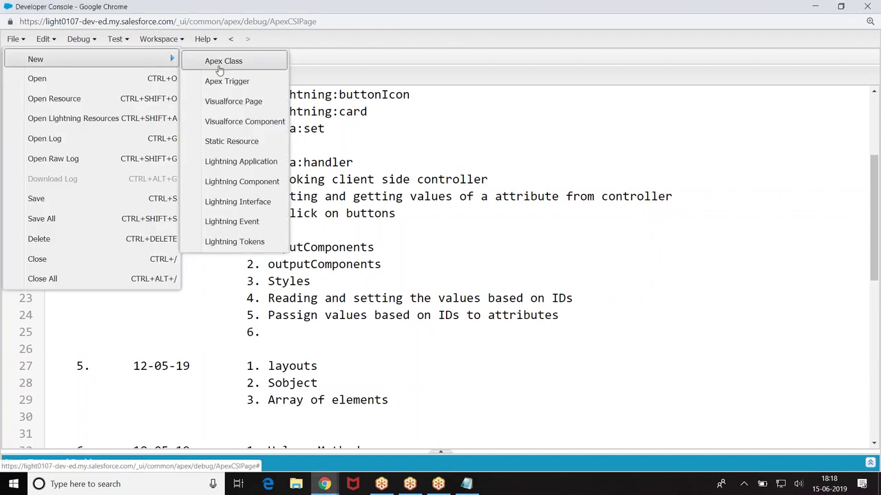
click(237, 182)
key(BackSpace)
text(2)
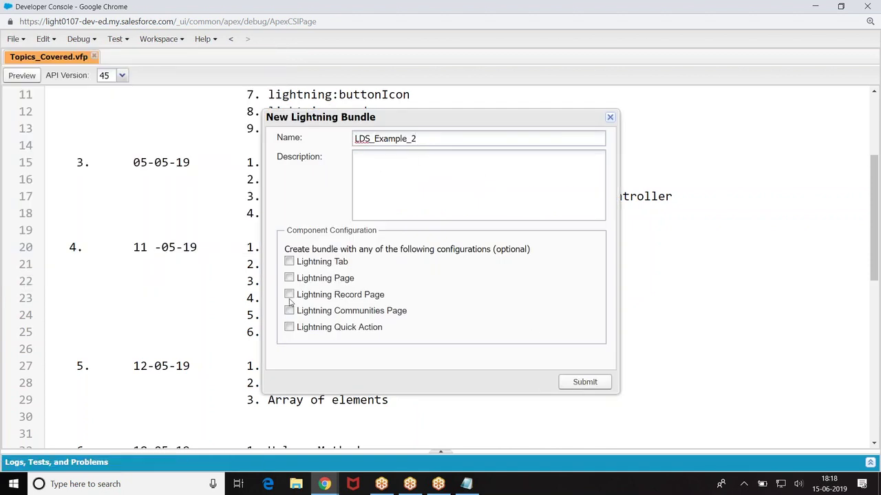
click(290, 295)
click(585, 383)
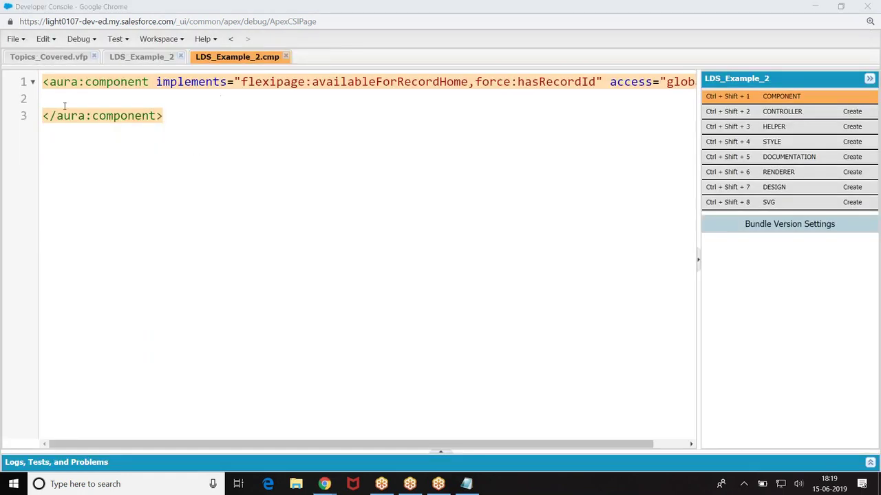
click(70, 94)
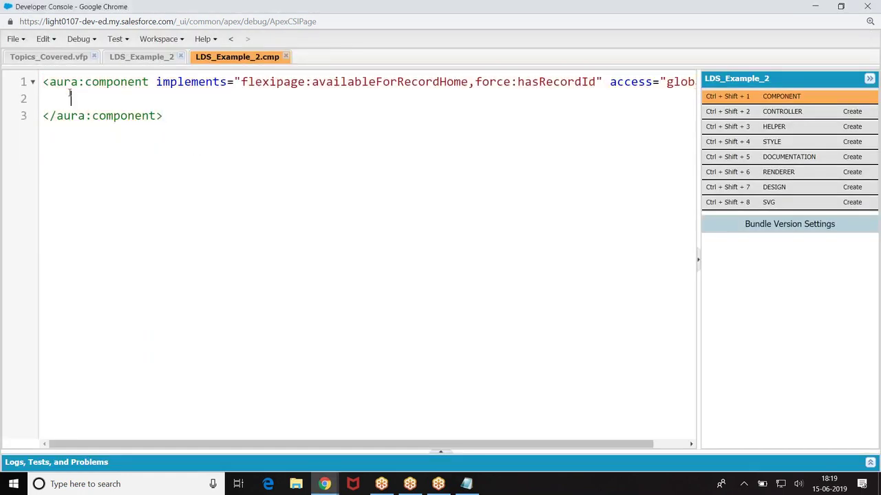
Step: Declare aura:attribute tags con and newCon, both type Object, then begin a force: tag
text(<aura:)
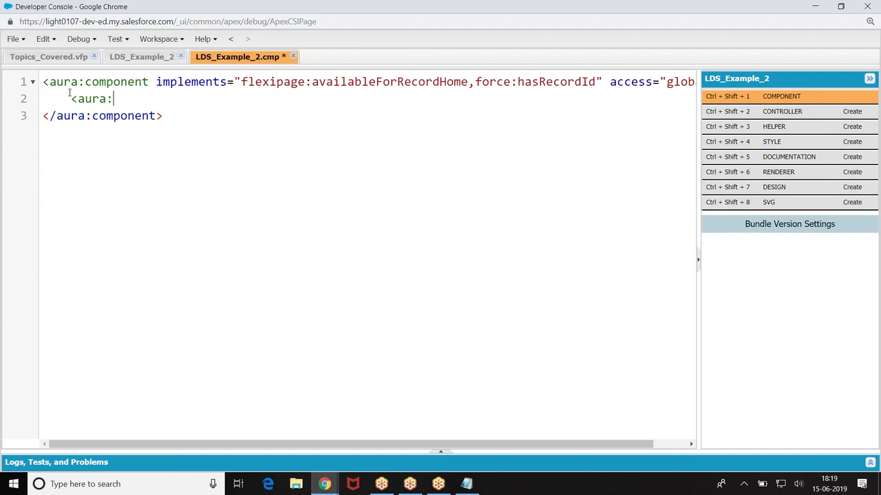
text(attribute name="co)
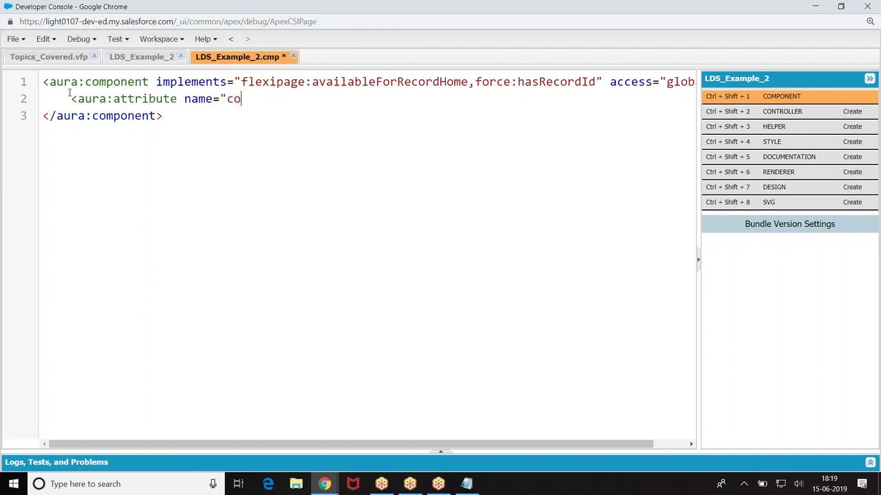
text(n" type="Object" />)
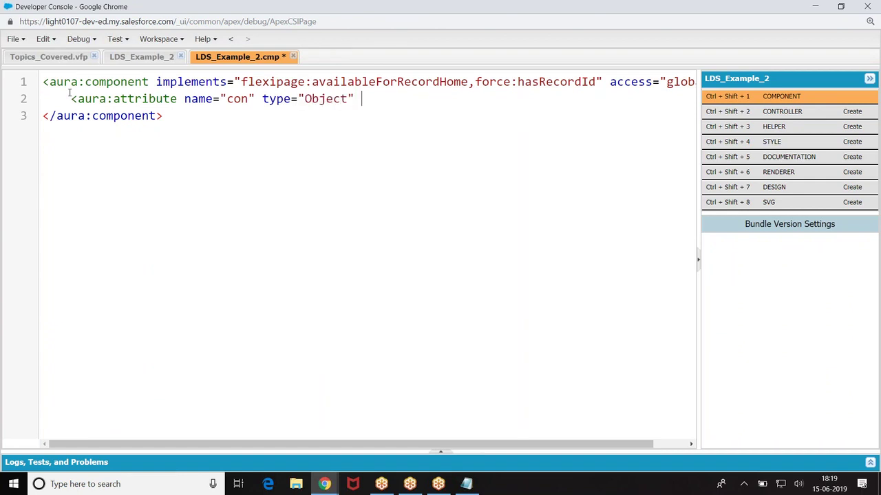
key(Return)
text(<aura:at)
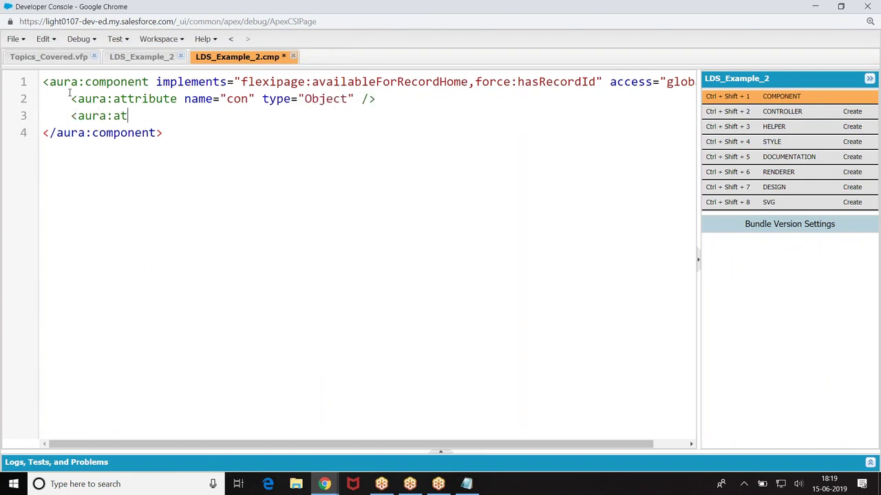
text(tribute name=)
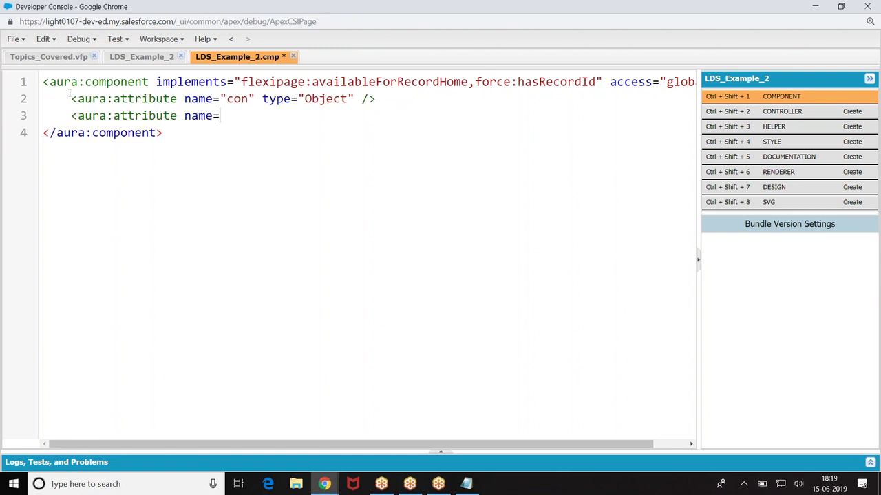
text("newCon" t)
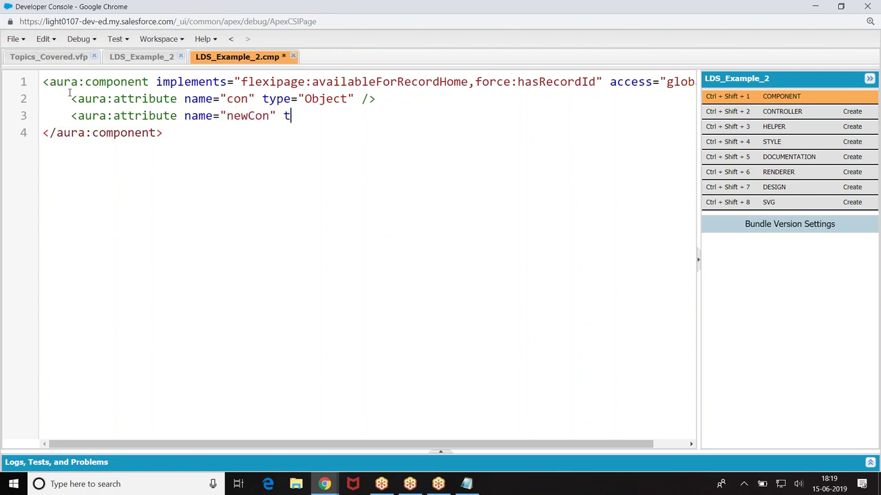
text(ype="Object" />)
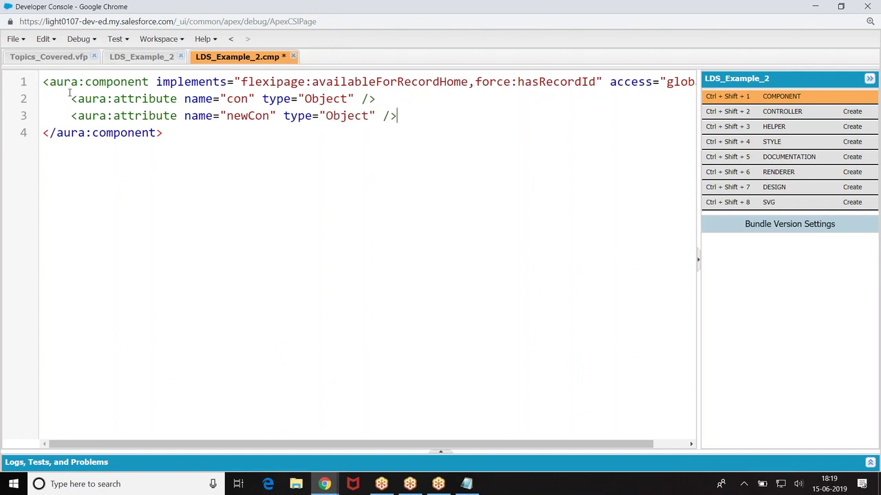
key(Return)
text(<forc)
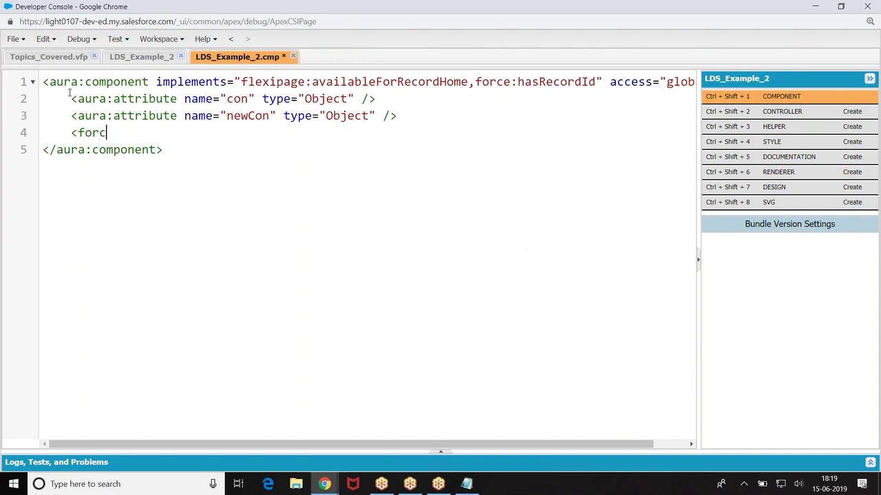
text(e:)
Step: Start force:recordData with aura:id "rec", targetRecord "{!v.newCon}" and targetFields "{!v.con}"
key(BackSpace)
key(BackSpace)
text(:recordData )
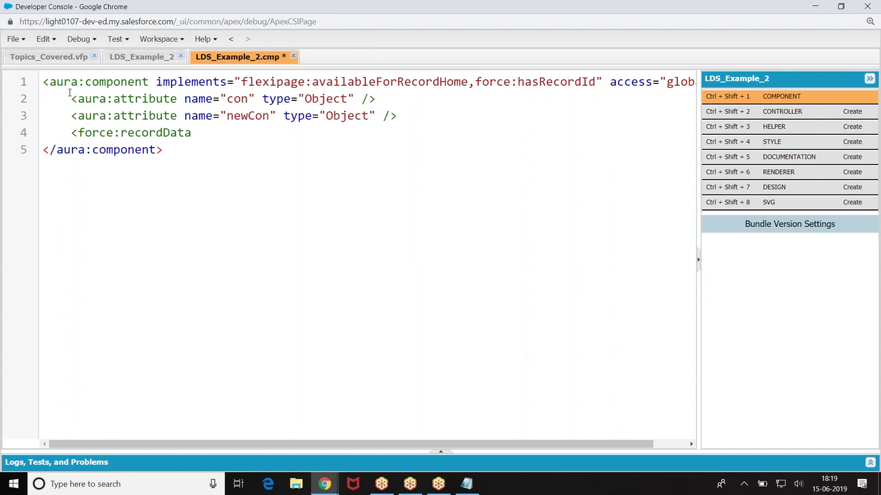
text(aura:id="rec" target)
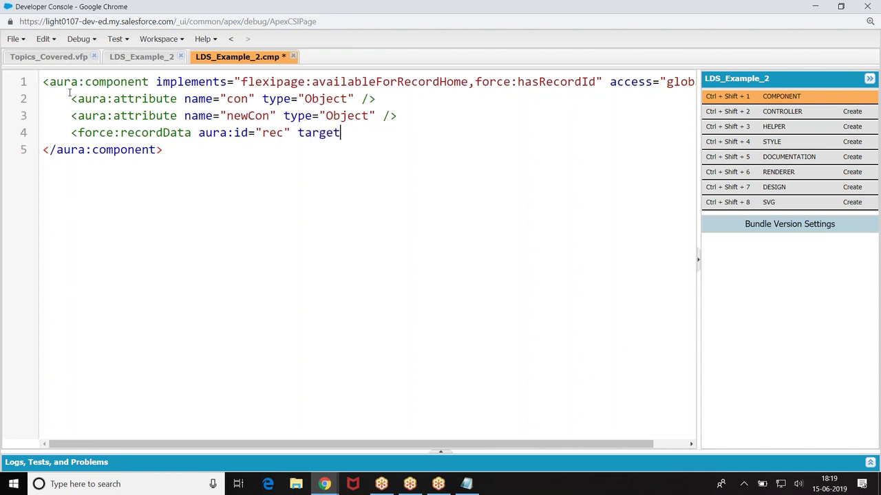
text(Record="{!v.new)
key(BackSpace)
key(BackSpace)
key(BackSpace)
text(v.newA)
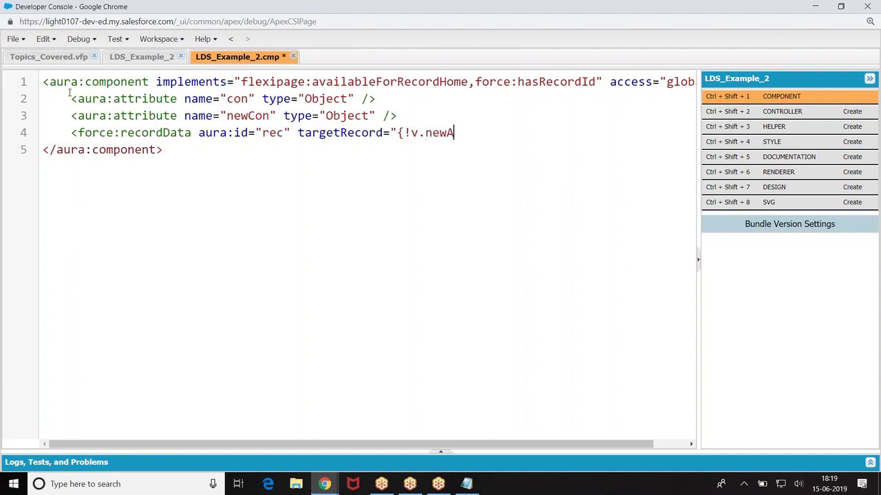
key(BackSpace)
text(Con}" a)
key(BackSpace)
text(target)
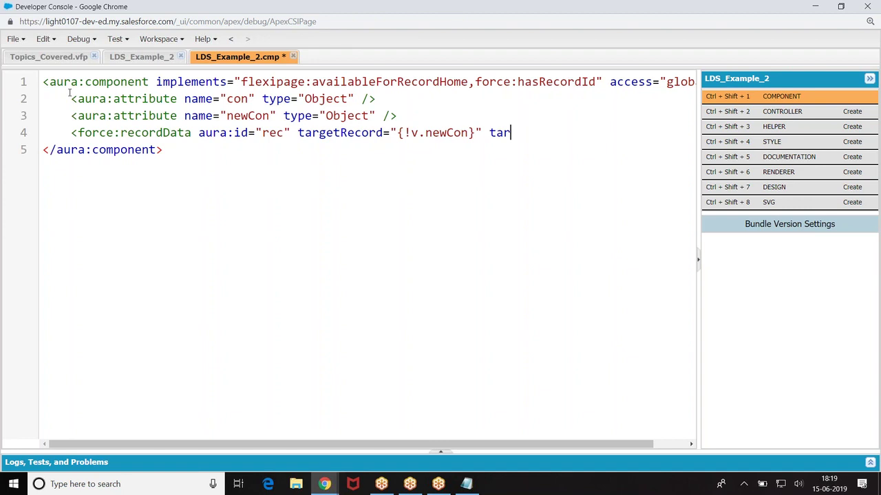
text(Field)
text(s="{!c.)
key(BackSpace)
key(BackSpace)
text(v.con}")
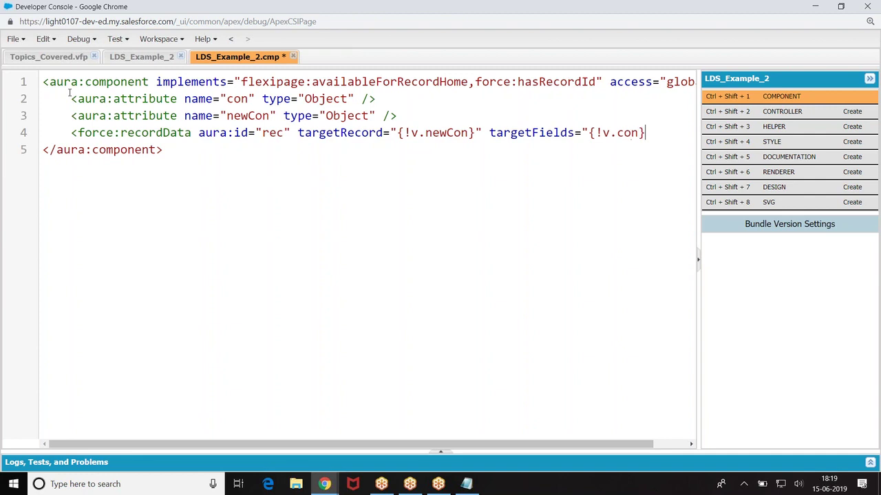
Step: Add fields "LastName,FirstName,Phone" and mode="Edit", save the markup, then open the controller
key(Return)
key(Tab)
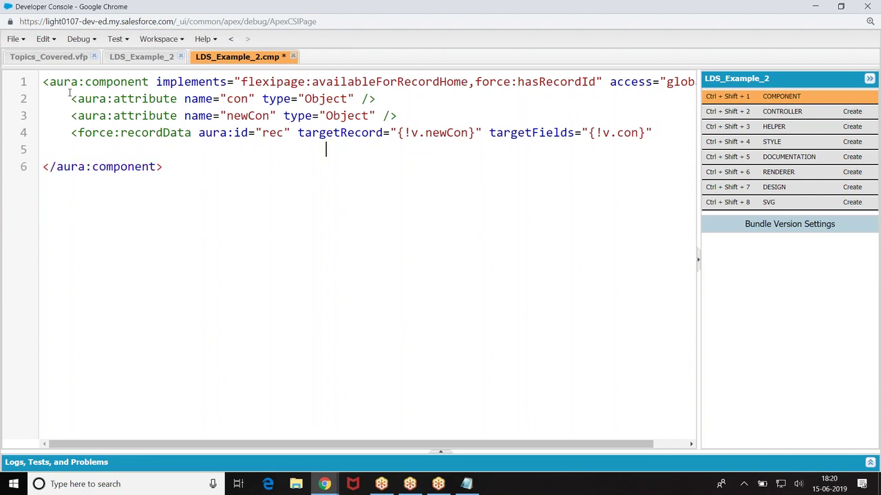
text(fields="{)
key(BackSpace)
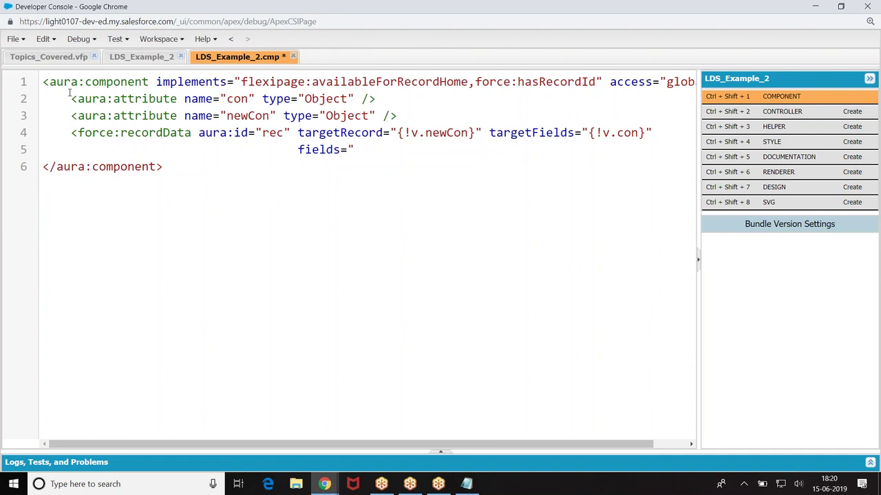
text(LastName,first)
key(BackSpace)
key(BackSpace)
key(BackSpace)
key(BackSpace)
key(BackSpace)
text(Fi)
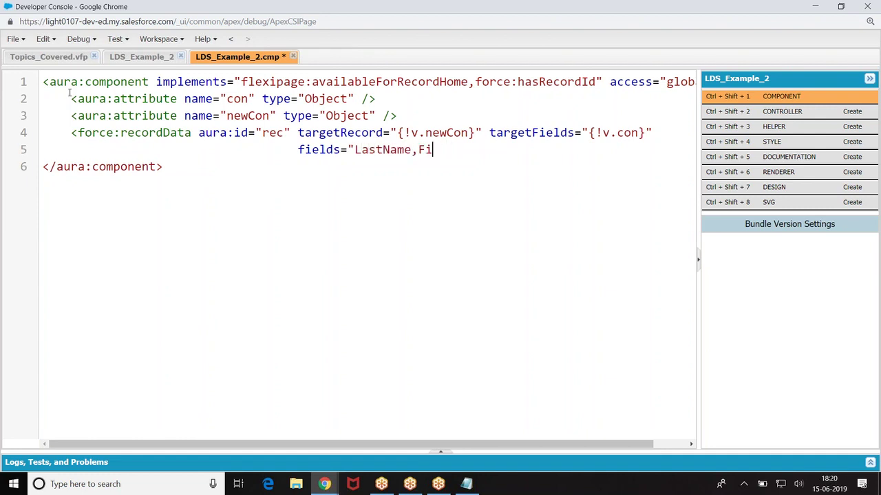
text(rstName)
text(,Phone)
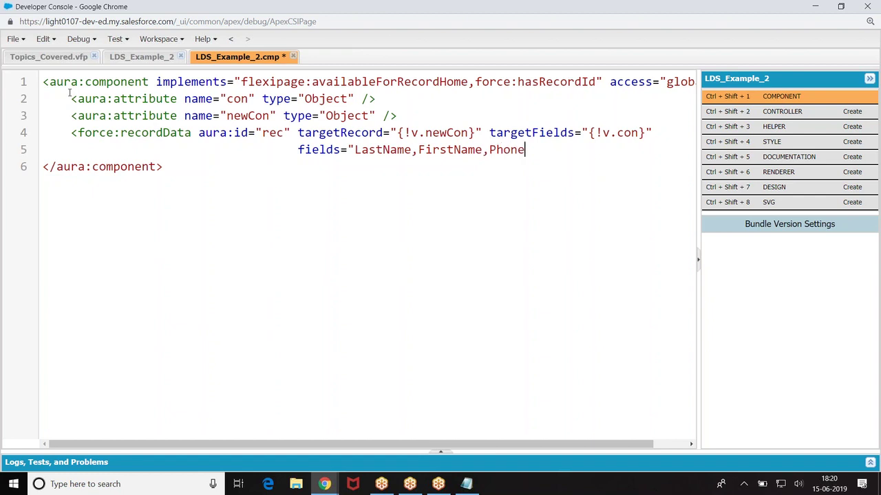
text(" />)
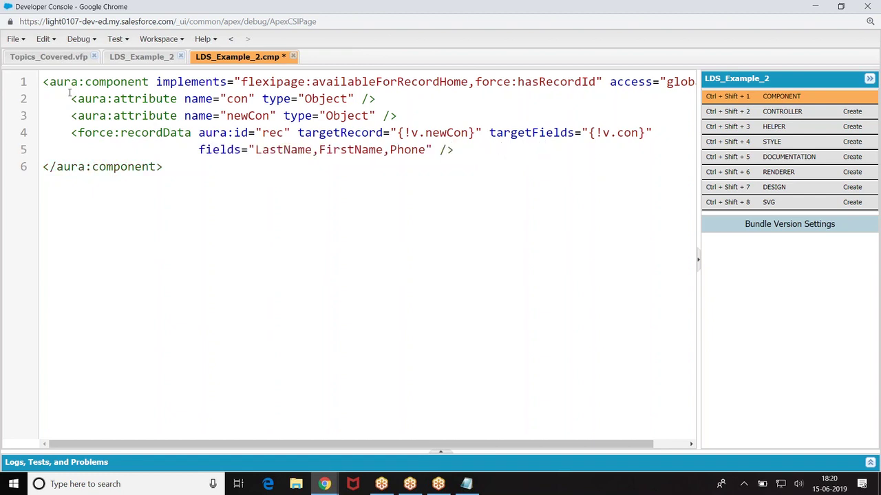
click(438, 149)
text(mode="Edit")
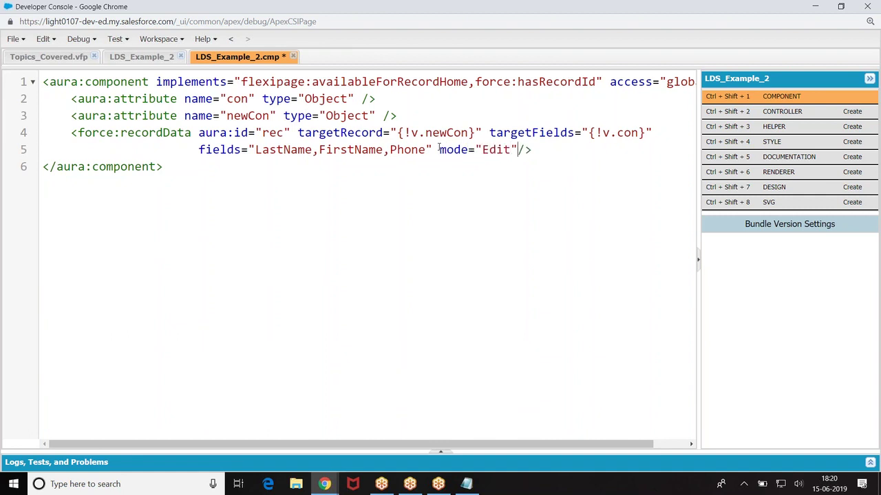
key(ctrl+s)
click(772, 112)
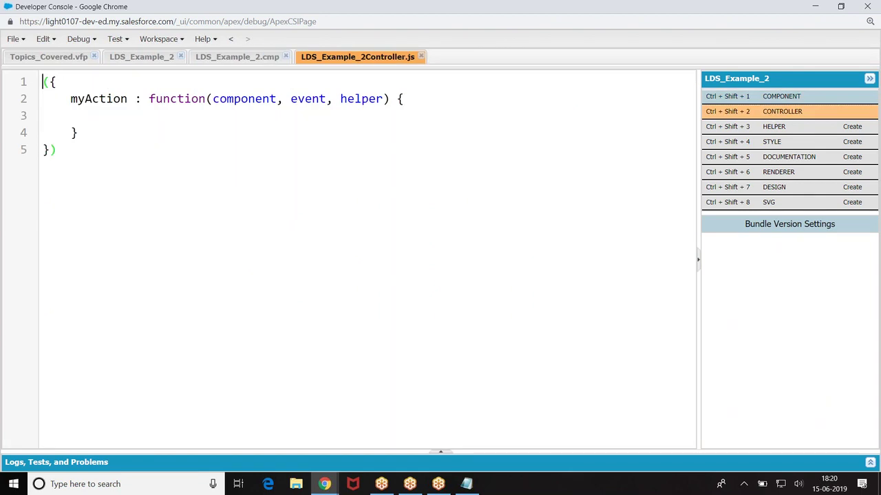
Step: Rename myAction to invoke and call component.find("rec").getNewRecord() inside it
click(128, 93)
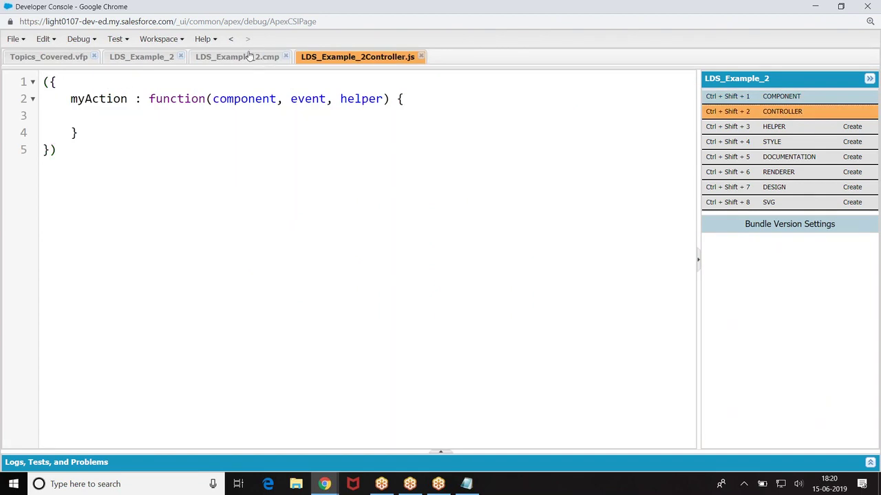
key(BackSpace)
key(BackSpace)
key(BackSpace)
key(BackSpace)
key(BackSpace)
key(BackSpace)
key(BackSpace)
key(BackSpace)
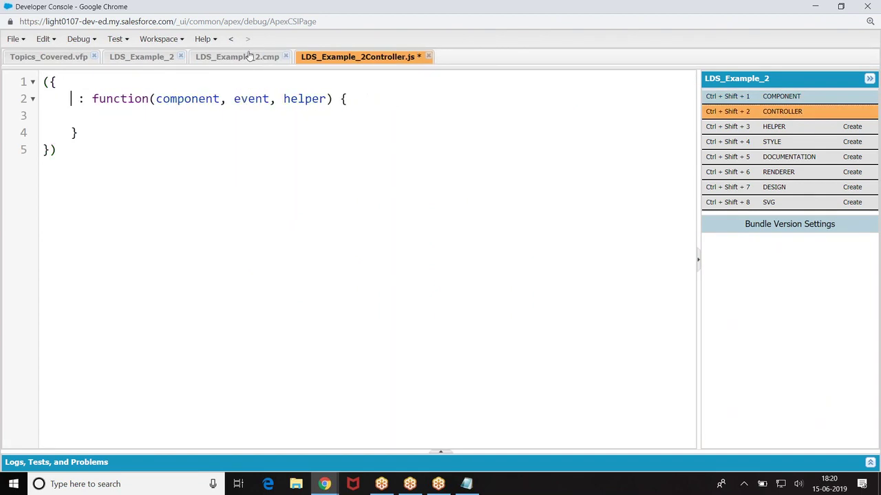
text(invoke)
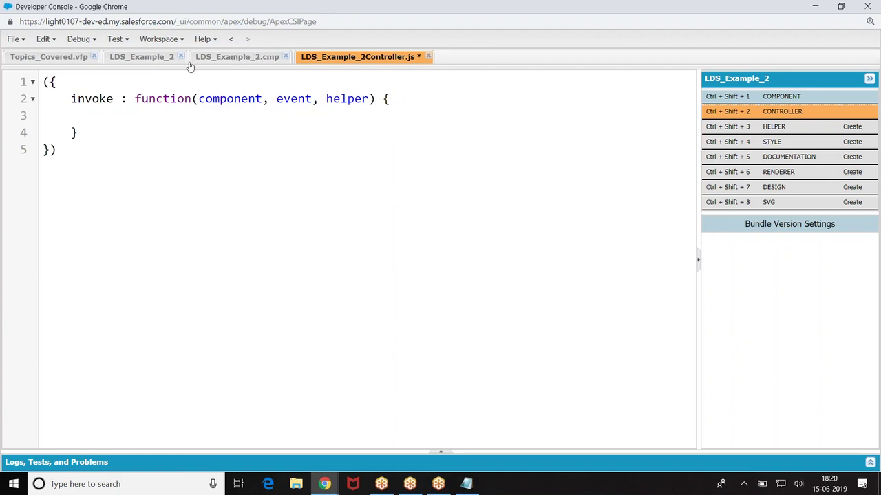
click(128, 115)
text(component.get(""))
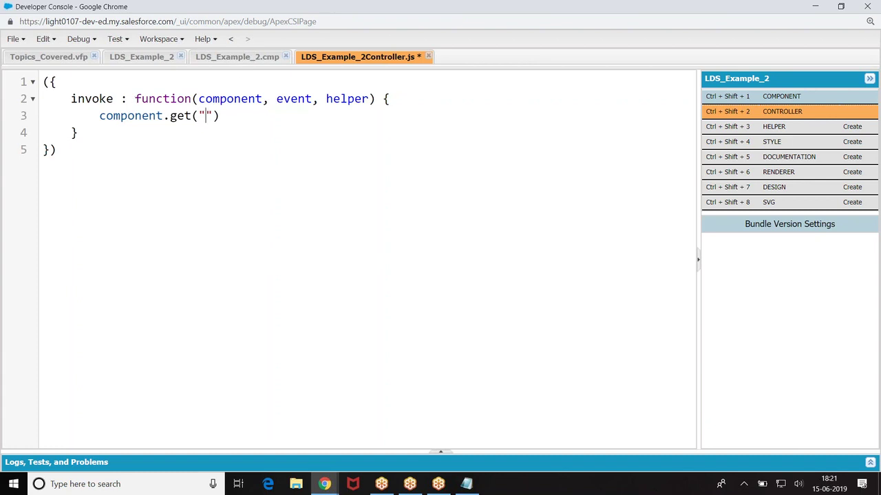
click(236, 57)
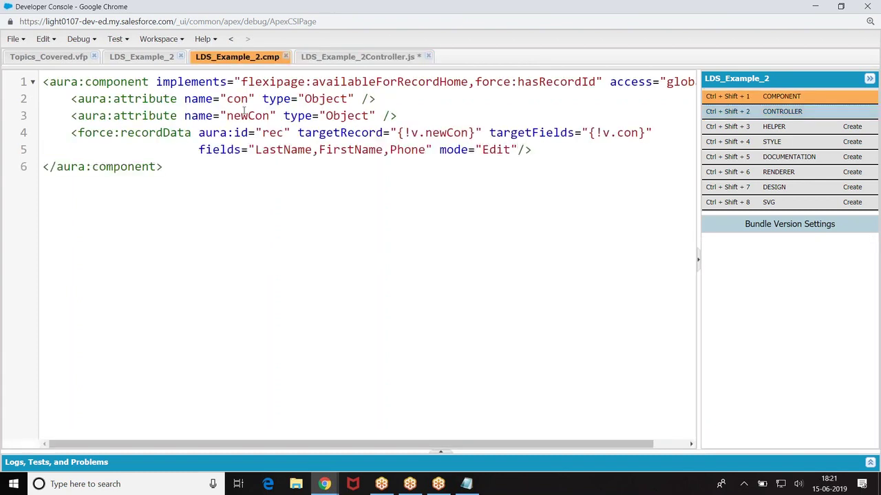
click(351, 57)
key(BackSpace)
key(BackSpace)
key(BackSpace)
key(BackSpace)
key(BackSpace)
text(find)
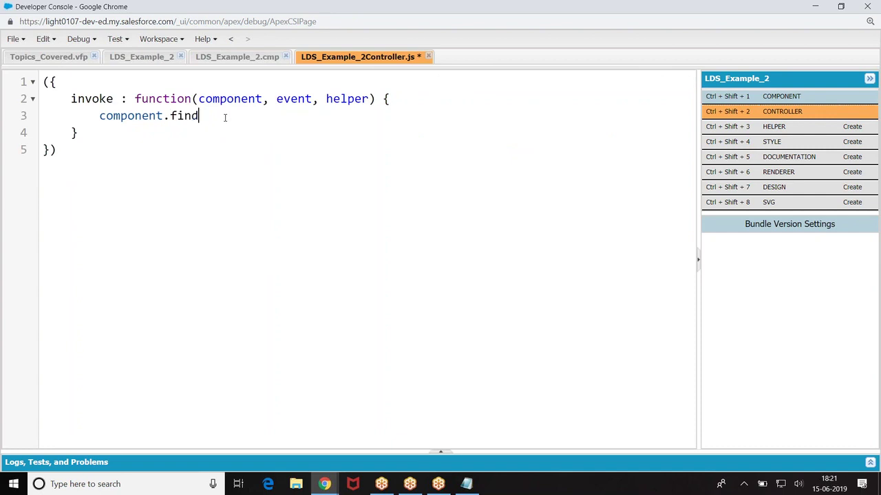
text(("rec").getNewRecord)
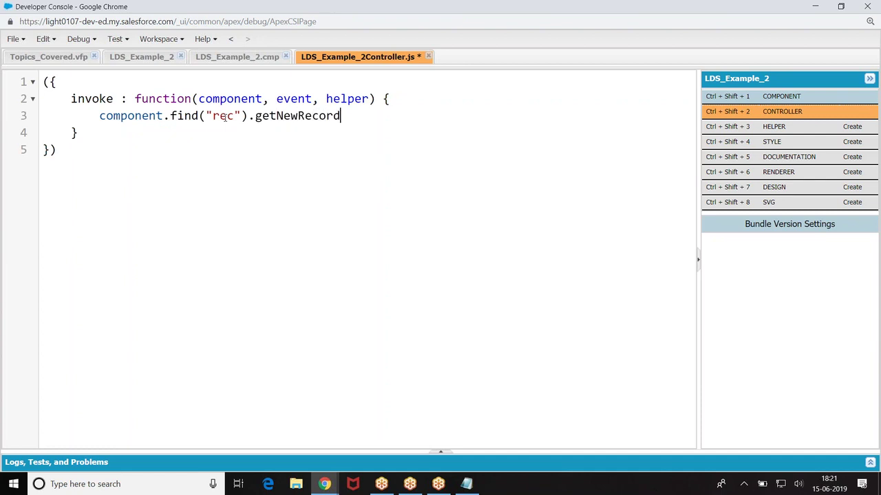
text(();)
Step: Pass getNewRecord the arguments "Contact", null, false and $A.getCallback(function(){})
click(347, 116)
key(Return)
key(Return)
key(Return)
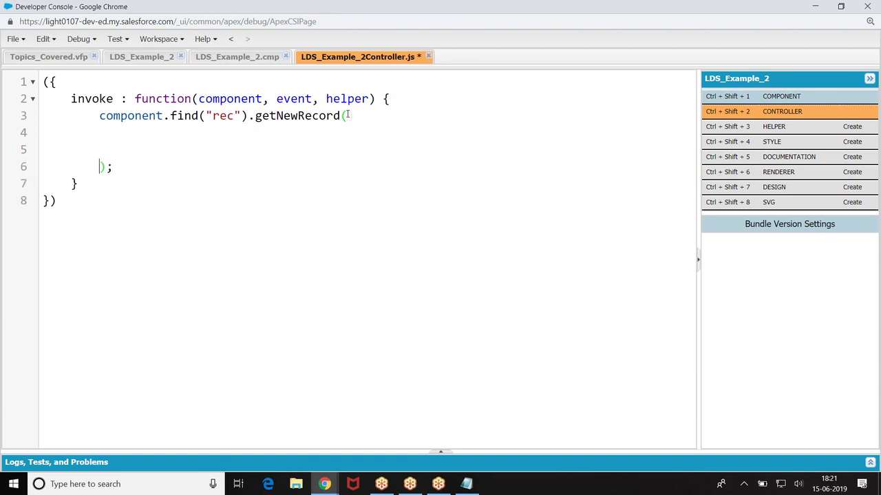
key(Up)
key(Up)
text("Contact",)
key(Return)
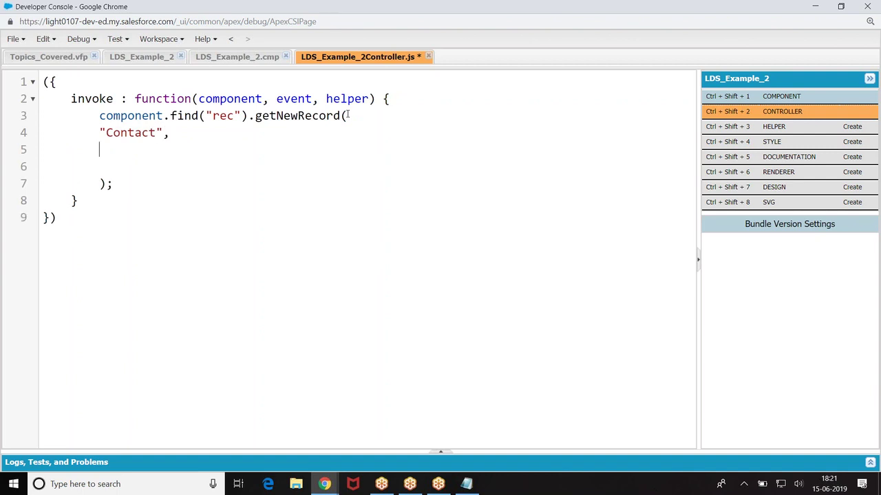
text(null,)
key(Return)
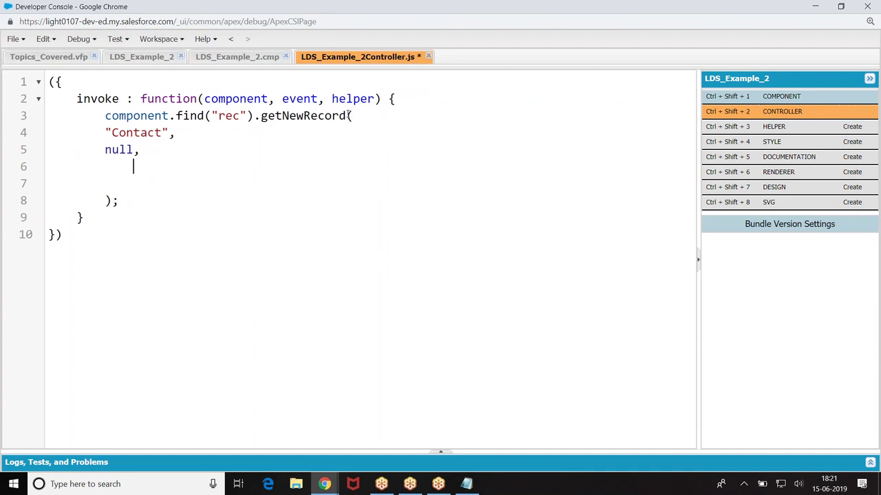
key(BackSpace)
text(false)
key(BackSpace)
key(BackSpace)
text(se,)
key(Return)
text($)
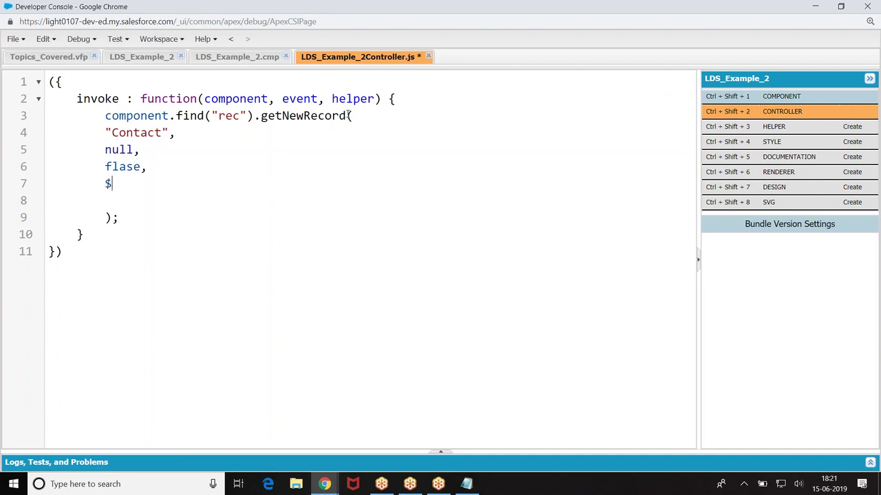
text(A.getCallback)
text((function(){)
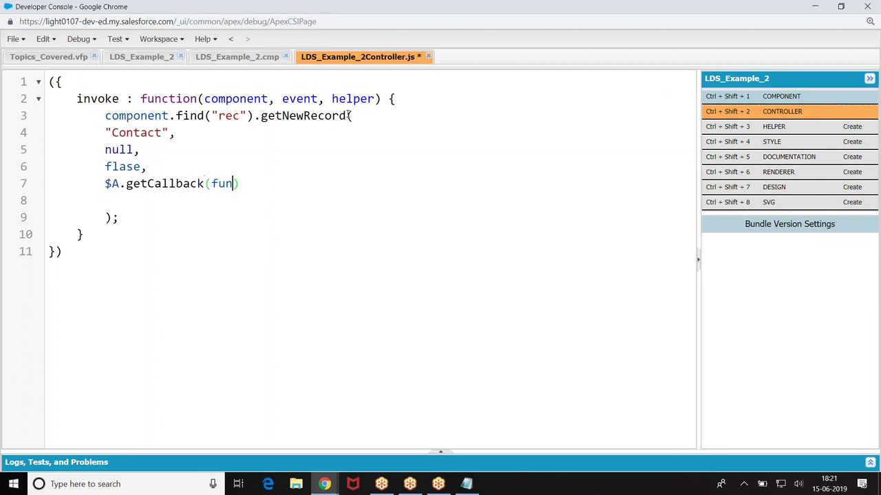
key(Tab)
text(});)
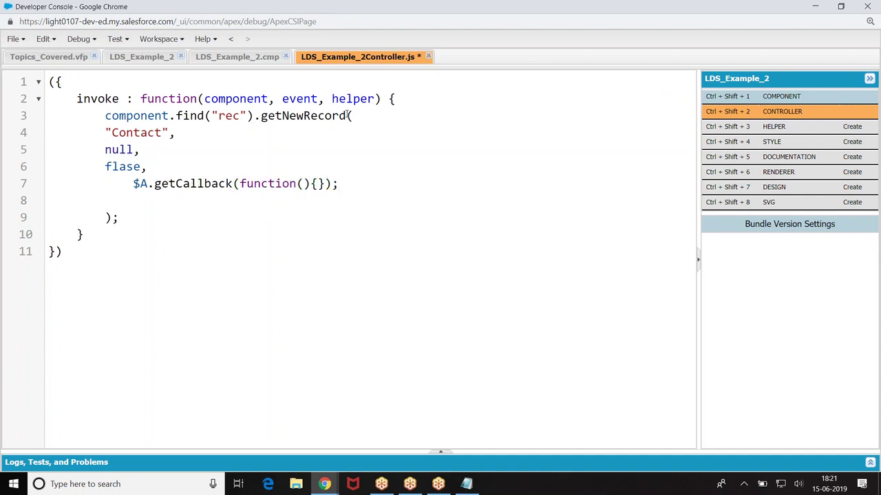
Step: Indent the Contact, null and false arguments and open a blank line in the callback body
click(107, 132)
key(Tab)
click(105, 149)
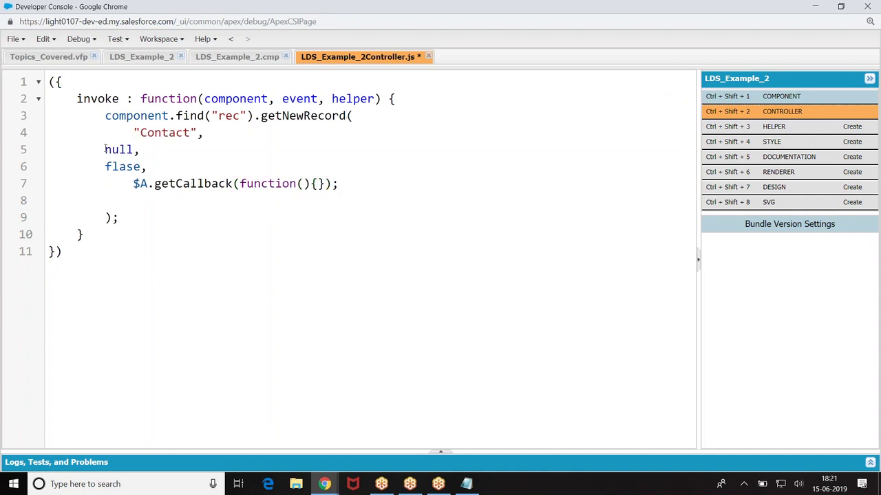
key(Tab)
click(105, 166)
key(Tab)
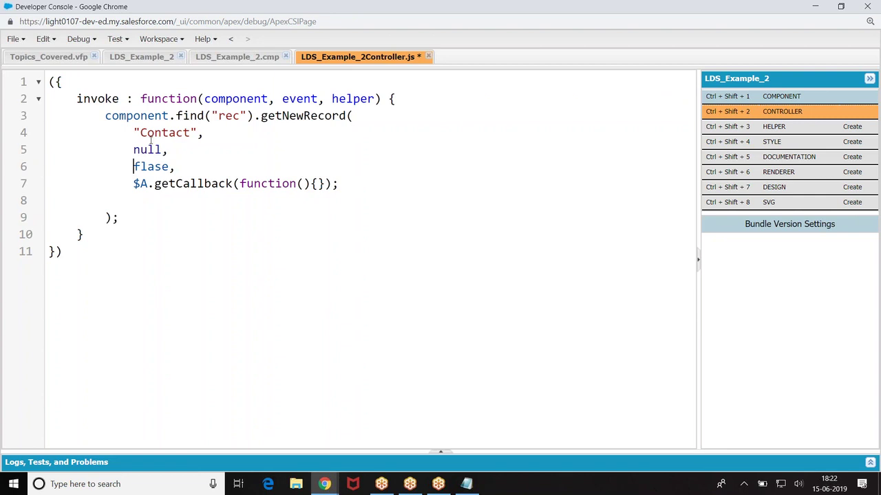
click(317, 184)
key(Return)
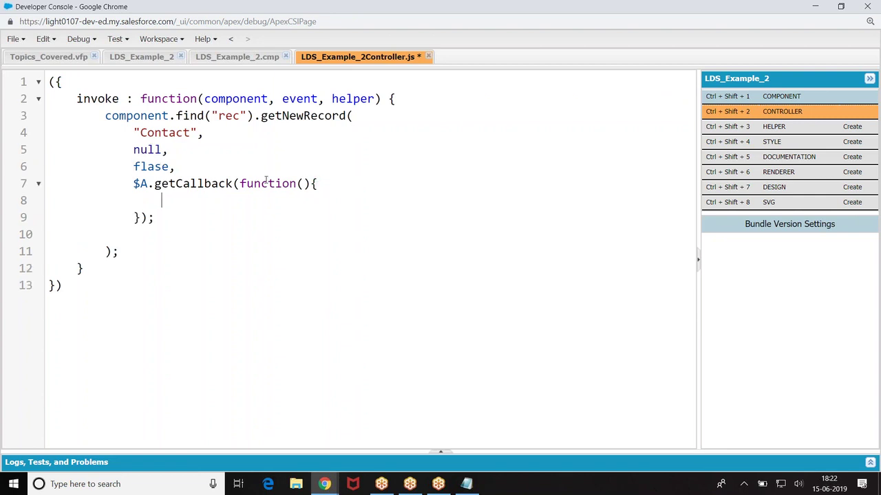
drag(132, 132, 217, 167)
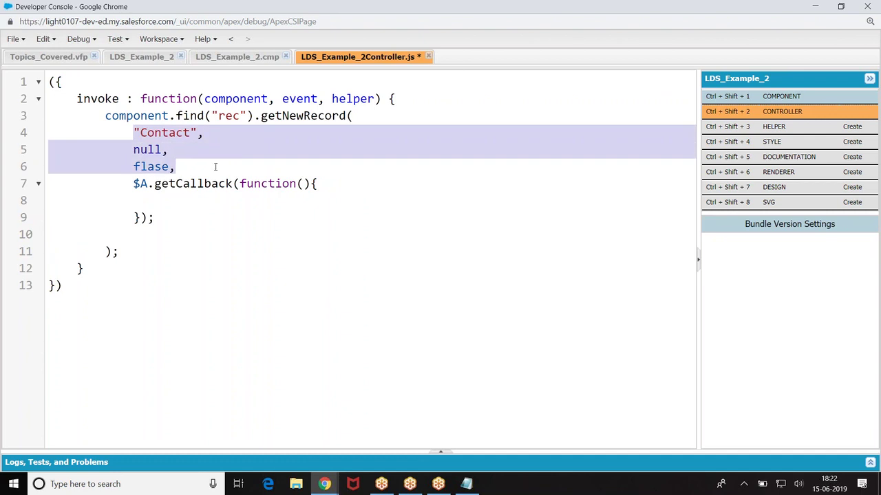
click(358, 186)
drag(133, 132, 342, 159)
click(343, 159)
click(241, 57)
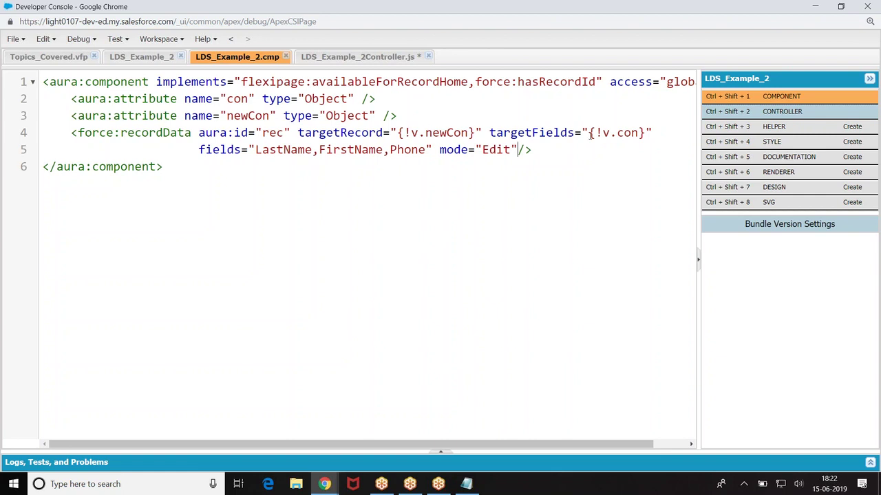
Step: Select newCon in the targetRecord binding and compare the markup against the controller code
drag(424, 132, 467, 132)
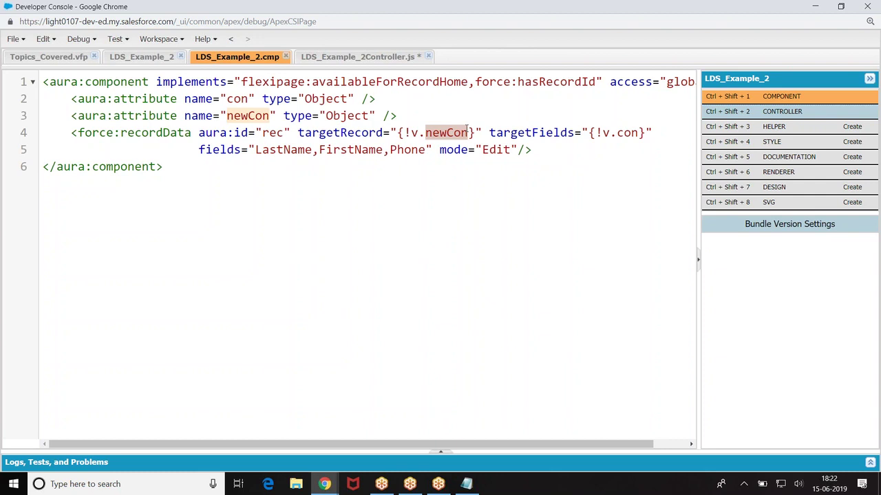
click(426, 132)
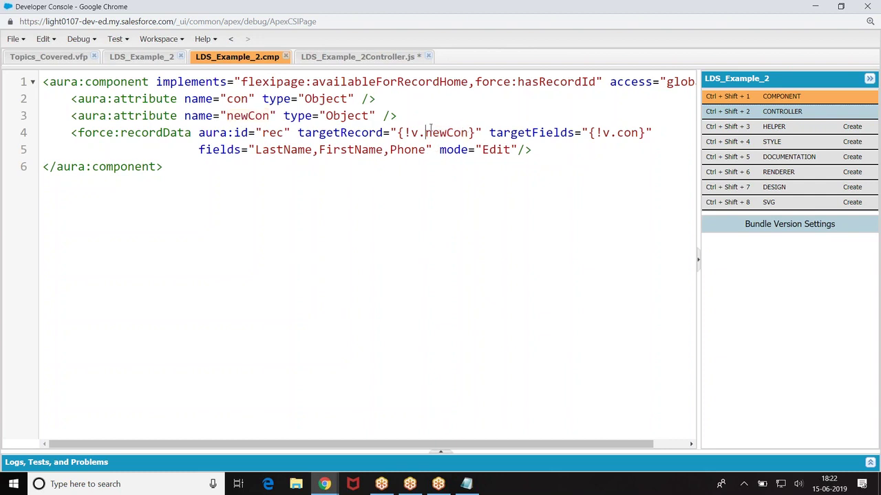
drag(427, 132, 470, 132)
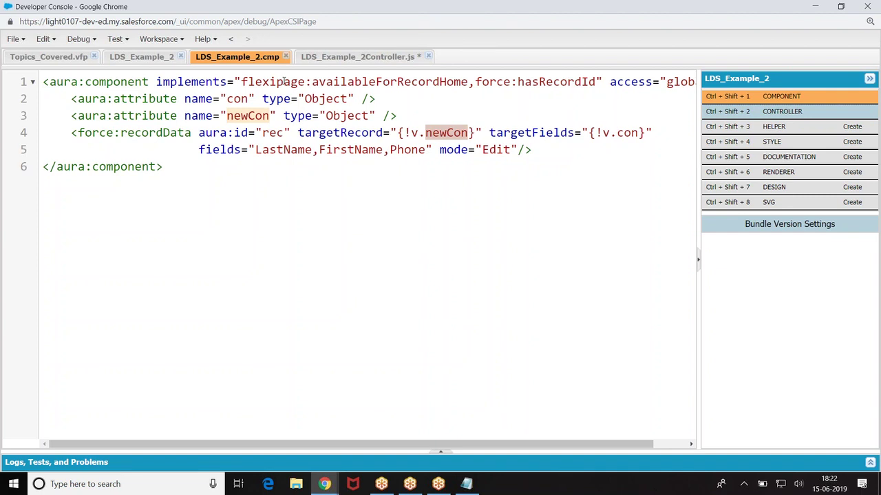
click(359, 58)
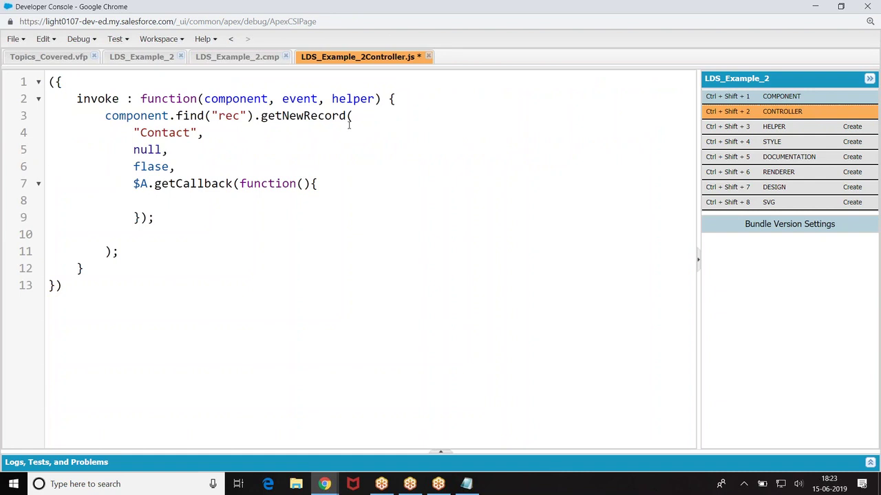
click(250, 59)
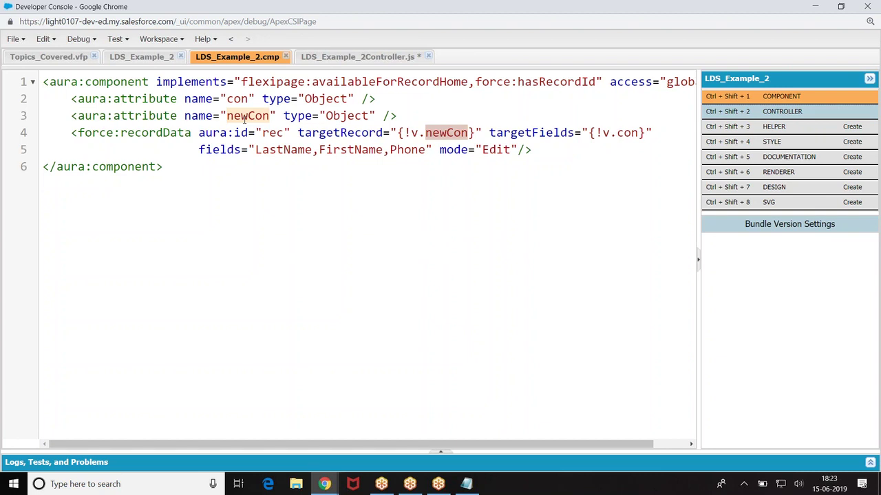
click(325, 57)
Step: Set var acc = component.get("v.newCon") and log 'Contact creation failed' when acc is null
text(var acc =)
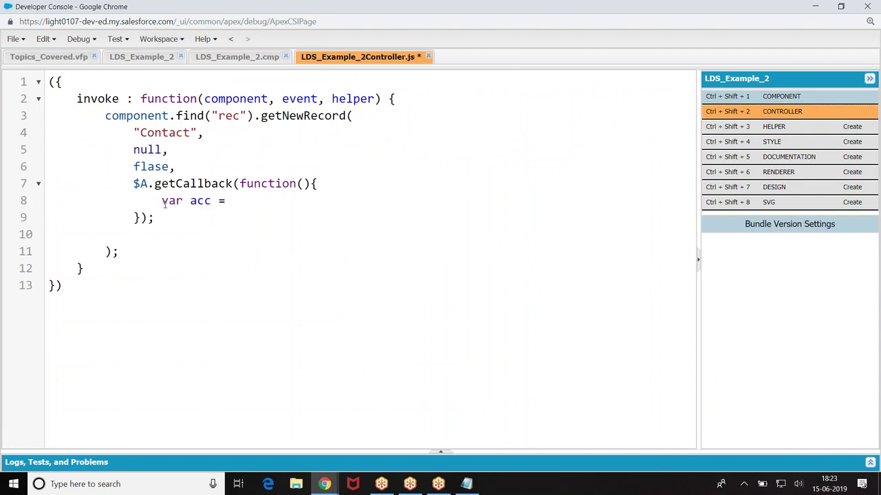
text(component.get("v.newCon)
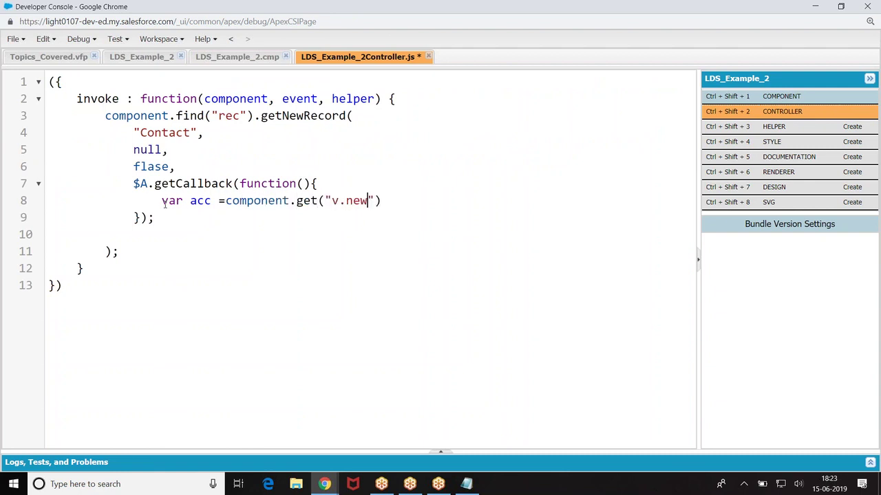
key(End)
text(;)
key(Return)
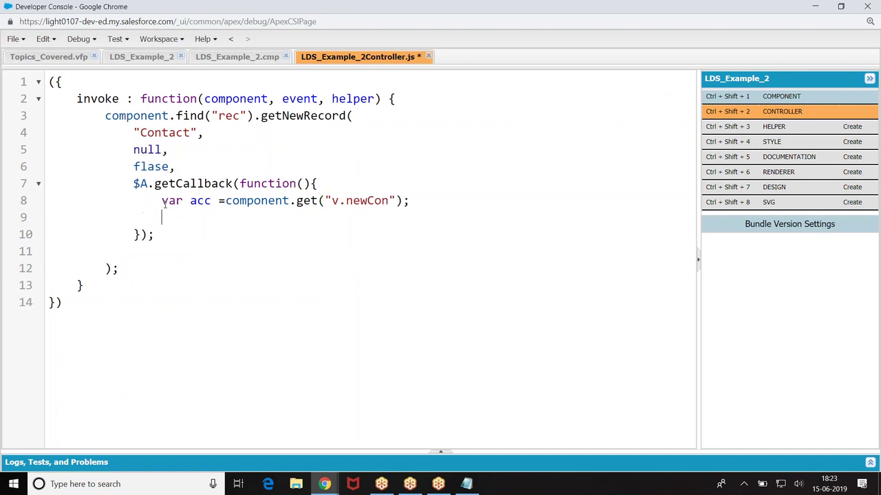
text(if(acc=== null))
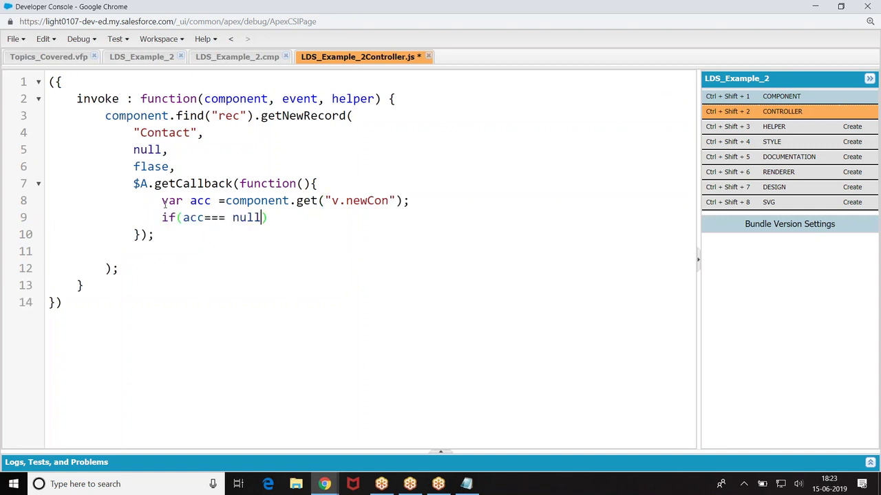
text({)
key(Return)
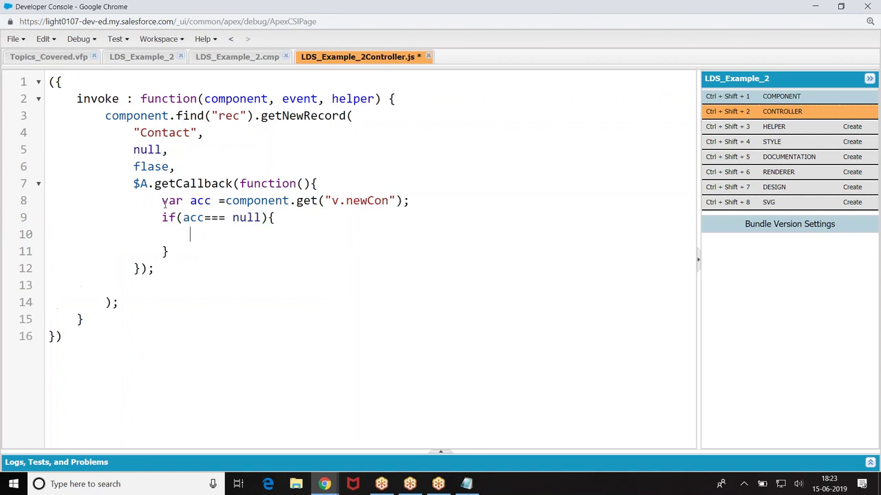
text(console.l)
text(og(')
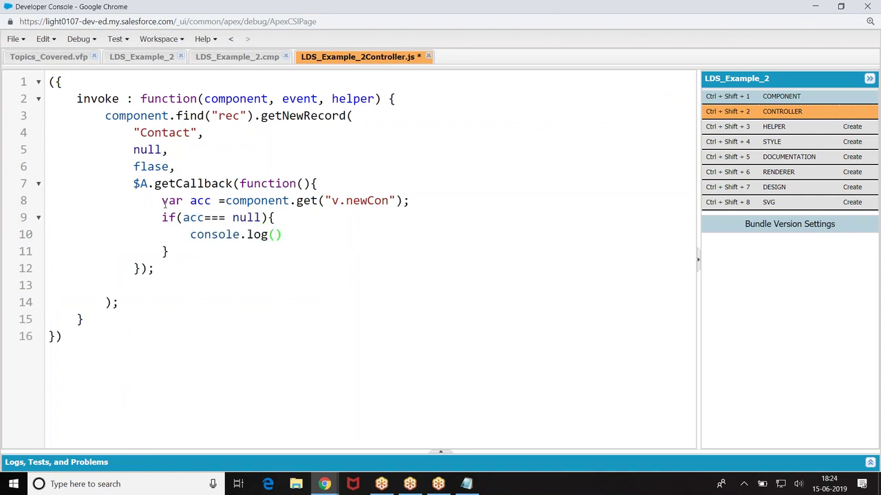
text(Contact create)
key(BackSpace)
text(ion failed)
key(Right)
key(Right)
text(;)
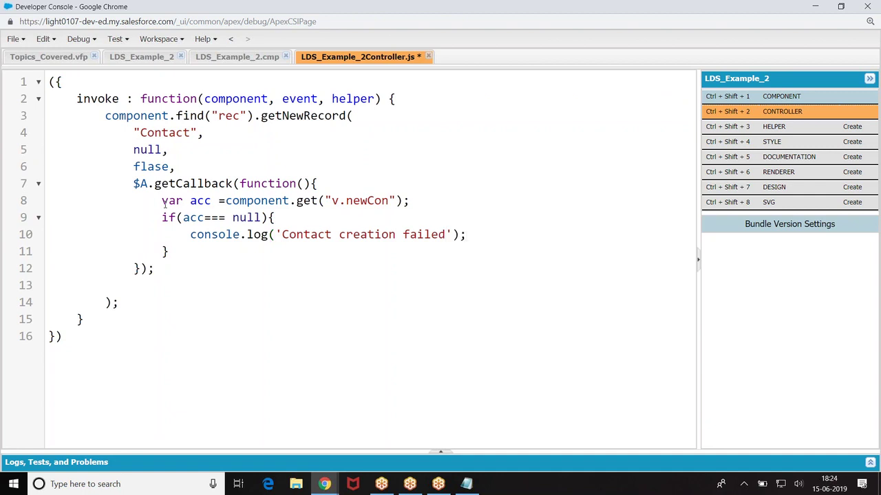
Step: Add an else block logging 'Contact created successfully'
click(171, 252)
text(else{)
key(Return)
text(console.log('Contea)
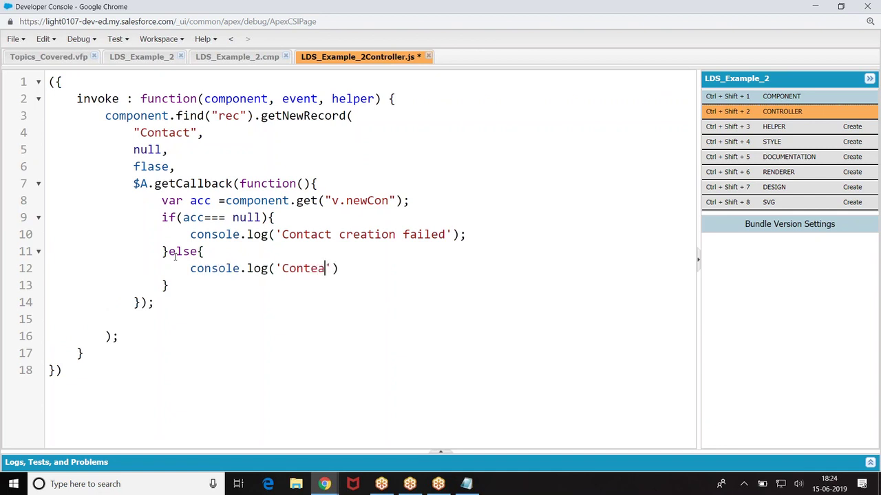
key(BackSpace)
key(BackSpace)
text(act)
click(218, 217)
click(335, 269)
text(created suycc'))
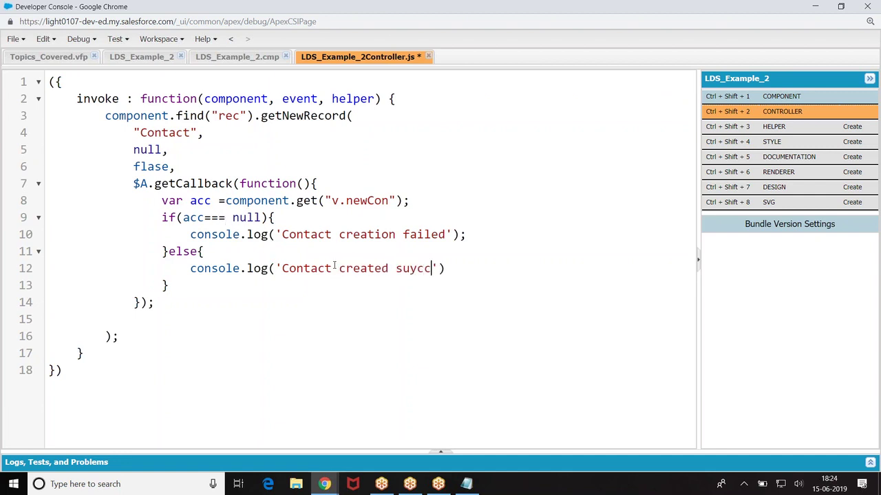
key(BackSpace)
key(BackSpace)
text(cessfuyll)
text(===)
key(BackSpace)
key(BackSpace)
key(BackSpace)
key(BackSpace)
key(BackSpace)
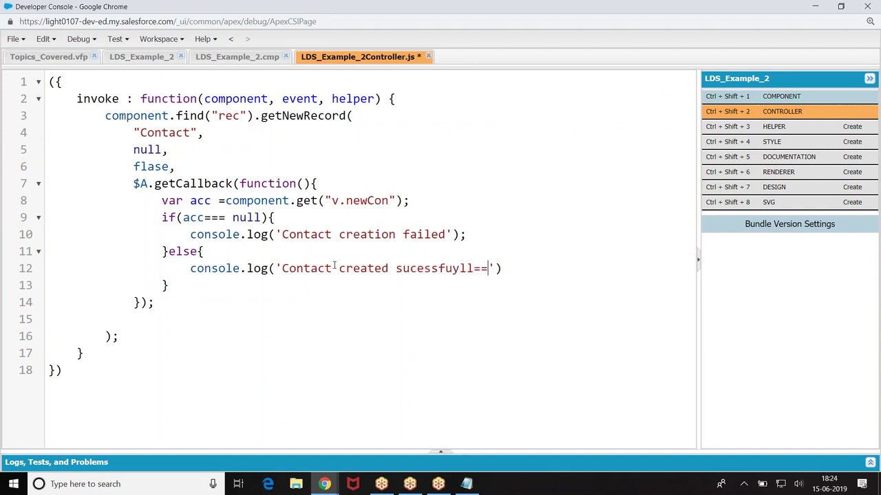
key(BackSpace)
text(lly)
Step: Add alert('Conact Failed') and alert('Contact Success') to the branches and save the controller
click(473, 236)
key(Return)
text(alert(')
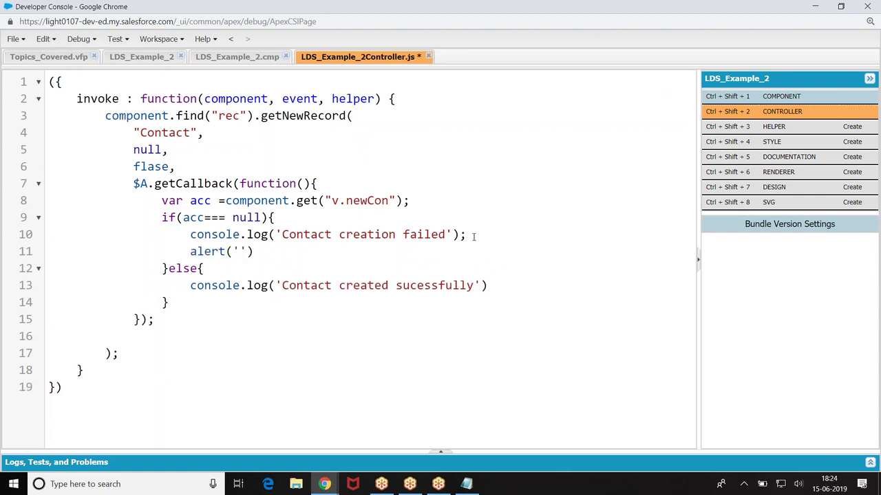
text(Conact Failed')
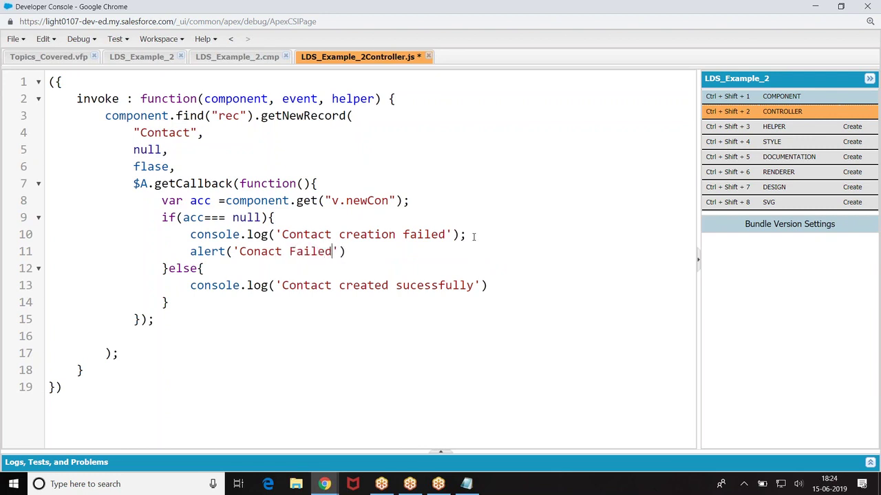
key(Down)
click(345, 252)
text(;)
click(493, 284)
text(;)
key(Return)
text(alert('Contact Success');)
key(ctrl+s)
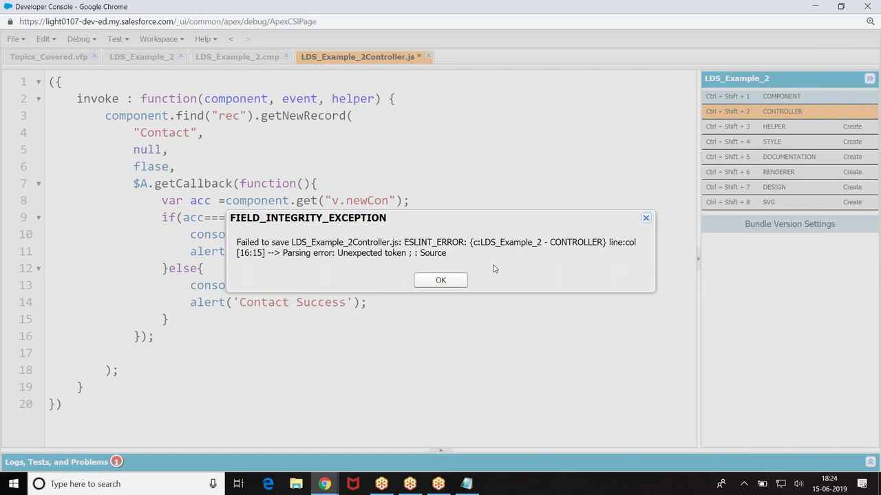
Step: Dismiss the ESLint error, delete the semicolon ending line 16, and save LDS_Example_2Controller.js
click(455, 281)
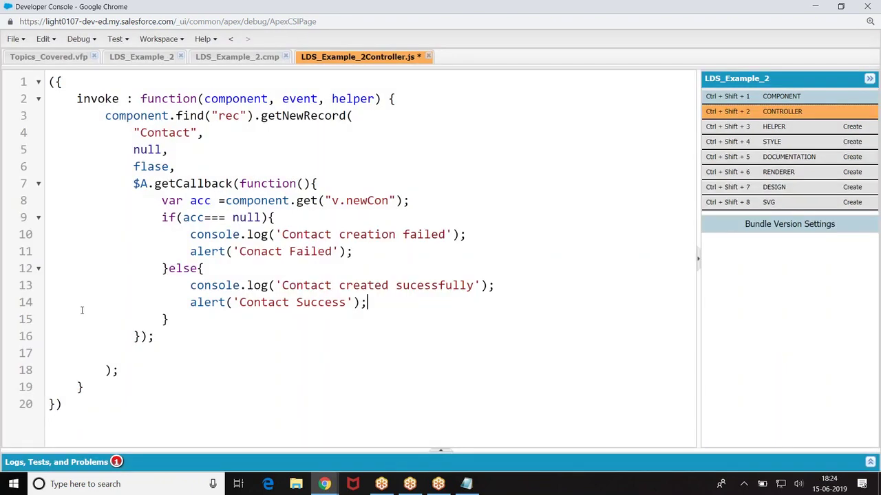
click(138, 334)
click(157, 334)
key(BackSpace)
key(ctrl+s)
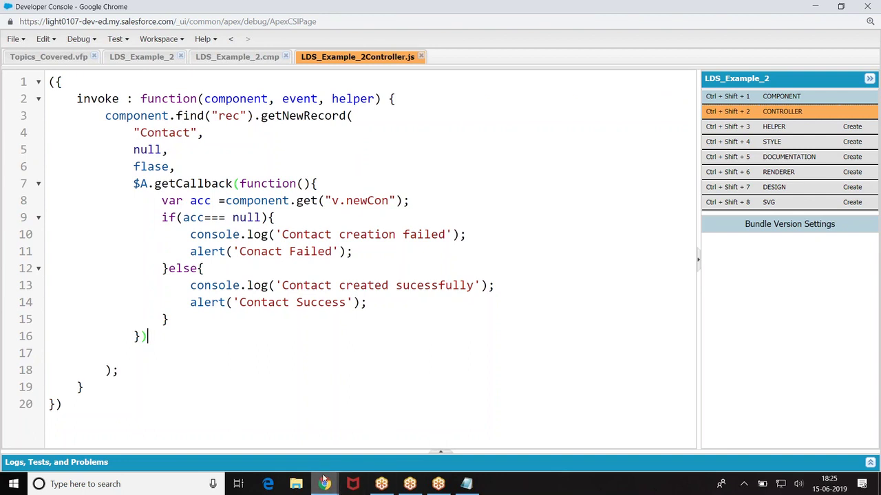
mouse_move(325, 484)
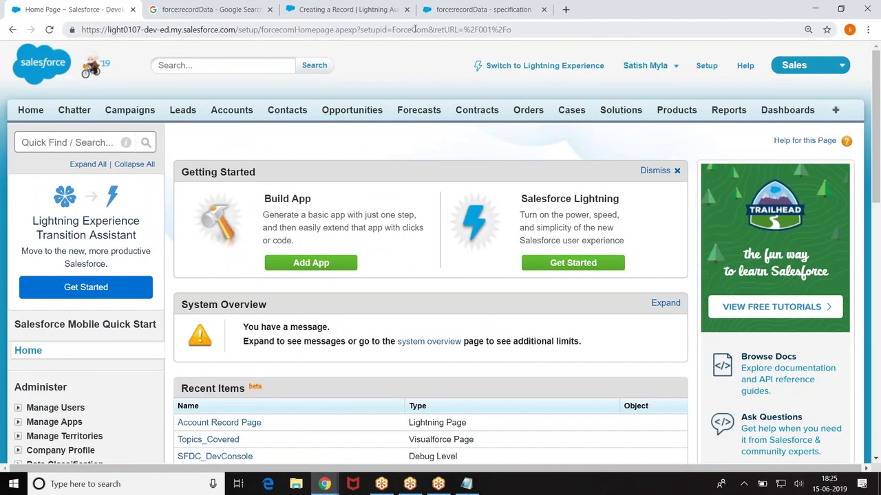
Step: Switch to Lightning Experience and choose Edit Page on the United Oil & Gas, Singapore account
click(572, 67)
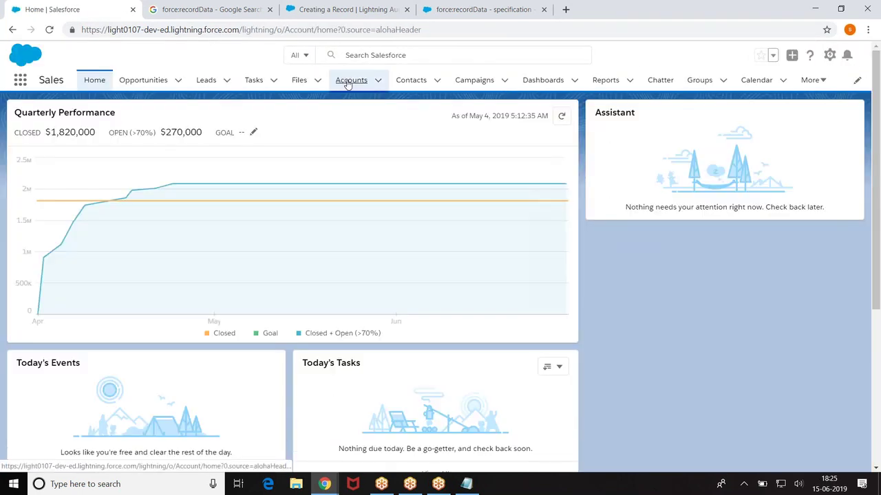
click(348, 82)
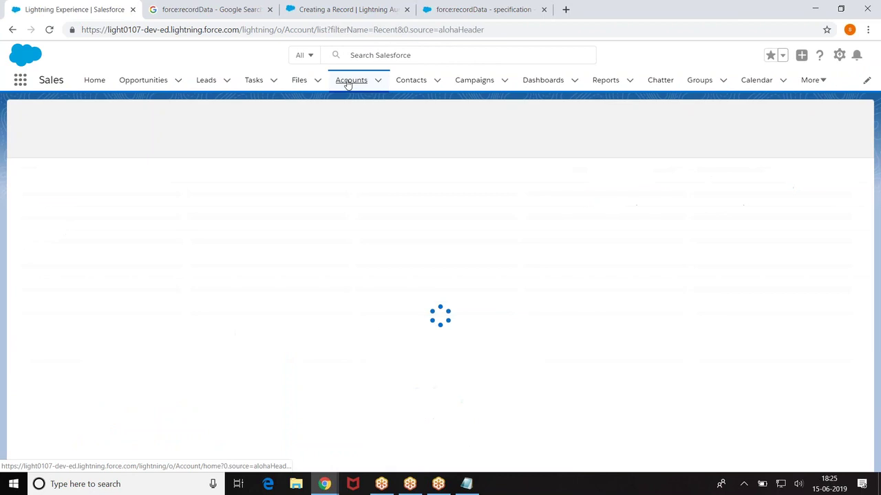
click(104, 188)
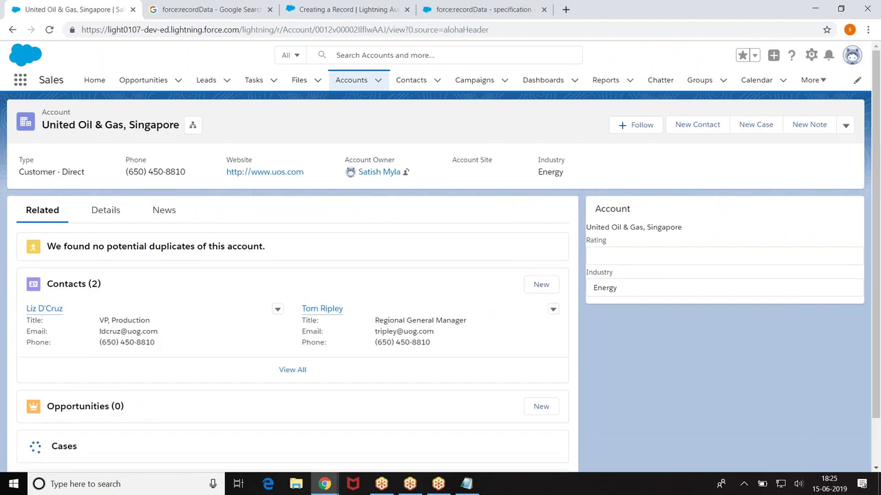
click(810, 59)
click(746, 184)
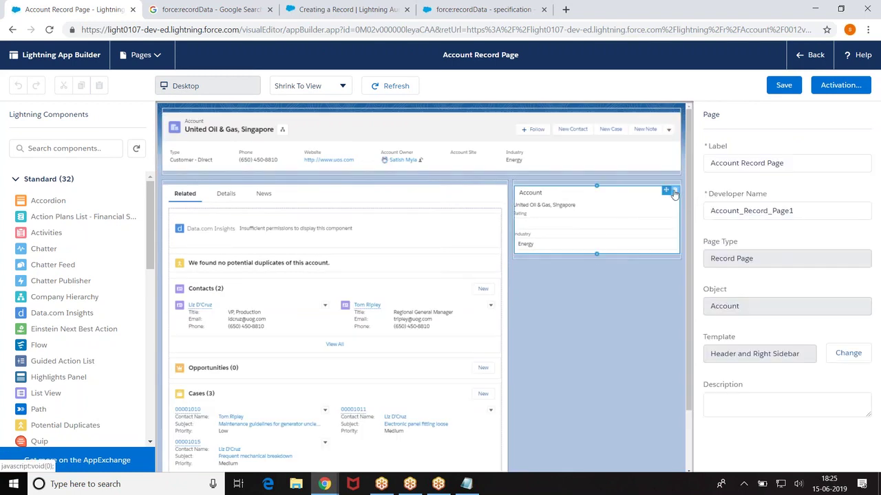
Step: Remove the Account sidebar component and drag LDS_Example_2 from Custom components into the right sidebar
click(675, 192)
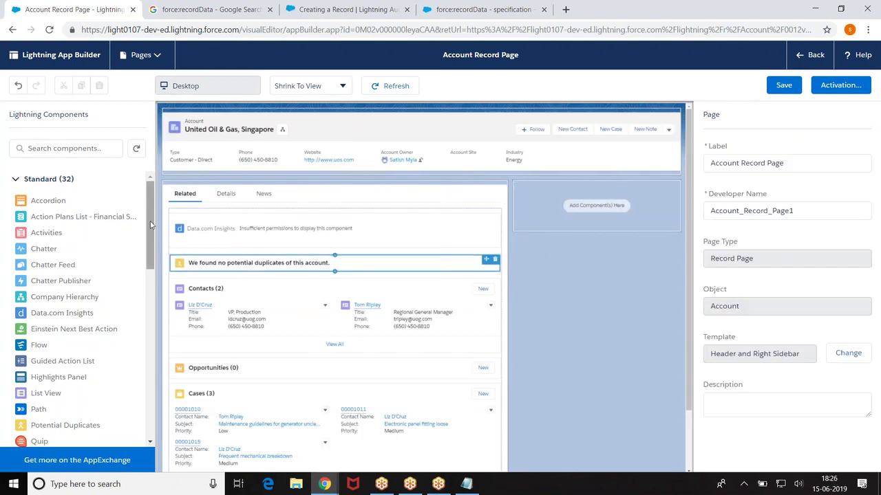
drag(151, 222, 153, 418)
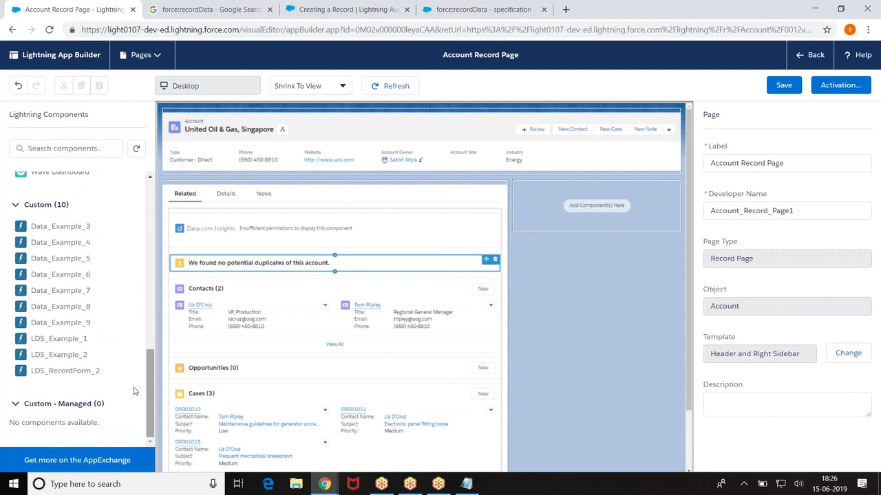
drag(54, 357, 596, 199)
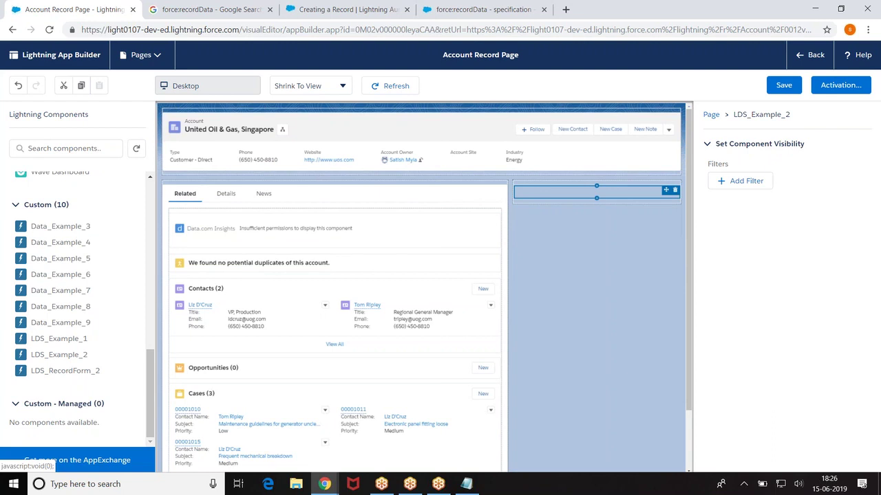
Step: Back in Developer Console, open LDS_Example_2.cmp and start a '<lightning' tag on new line 6
click(324, 484)
click(364, 438)
click(240, 58)
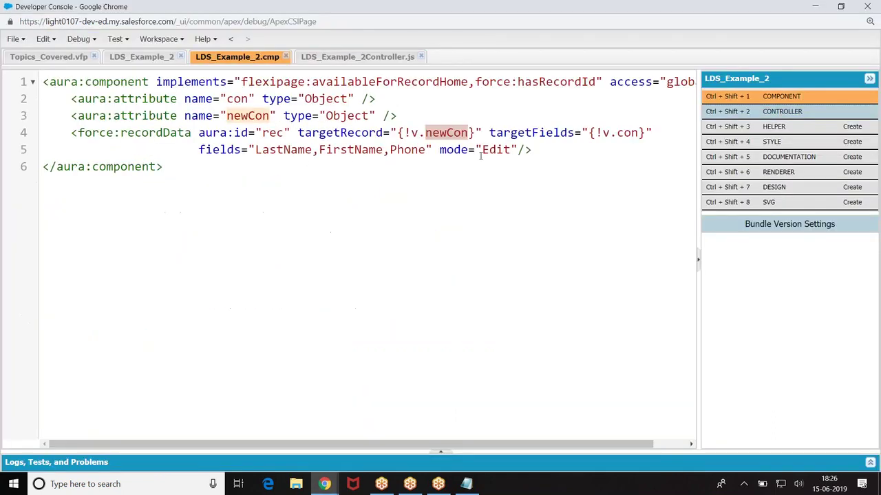
click(553, 151)
key(Return)
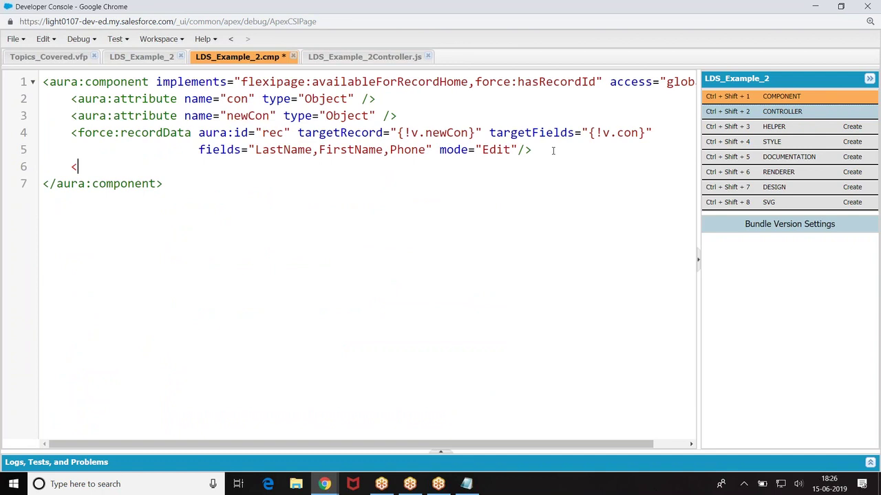
text(<lightning)
Step: Delete the partial '<lightning' tag, save the markup, and save the Account Record Page in App Builder
key(BackSpace)
key(BackSpace)
key(BackSpace)
key(BackSpace)
key(BackSpace)
key(BackSpace)
key(BackSpace)
key(ctrl+s)
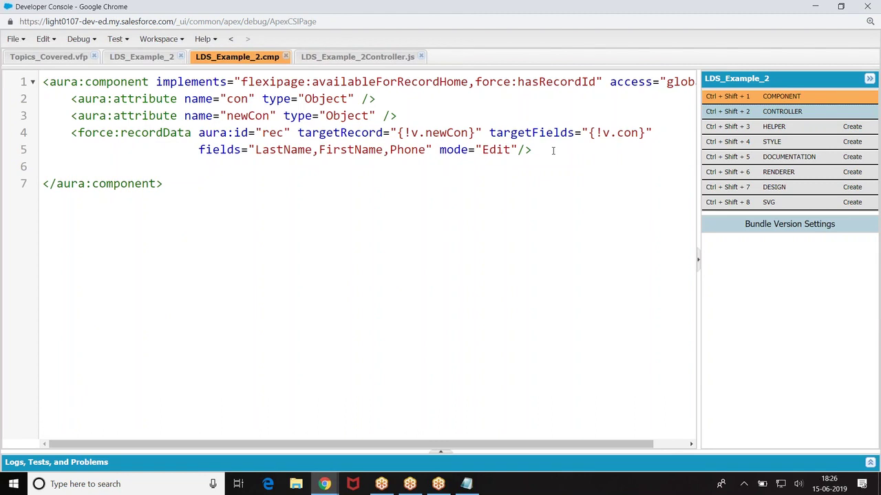
click(324, 484)
click(261, 426)
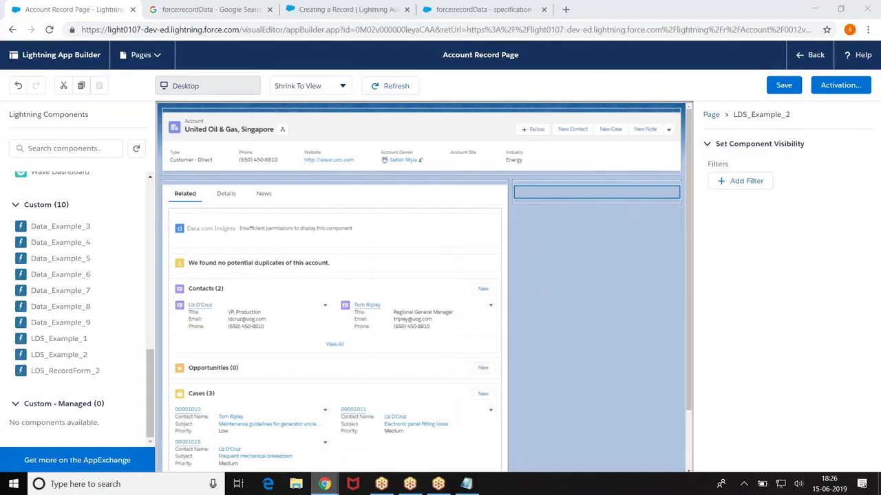
click(784, 86)
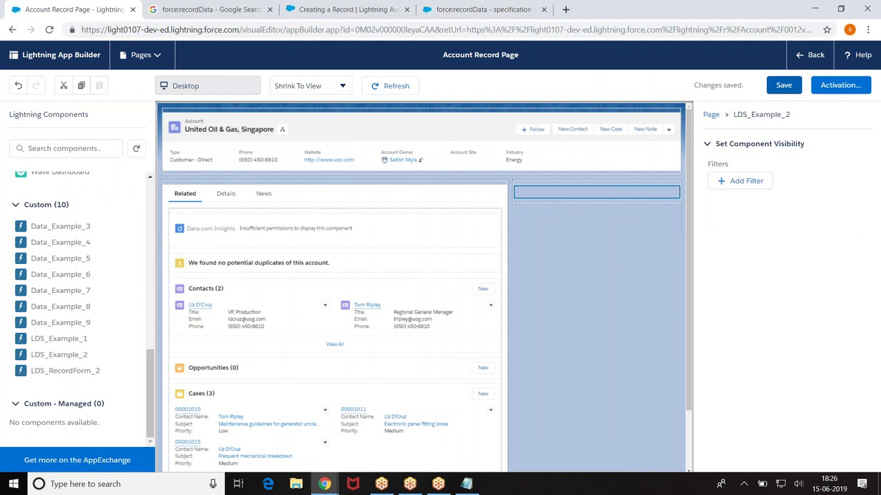
Step: Exit App Builder to the account record page, then return to Developer Console
click(785, 86)
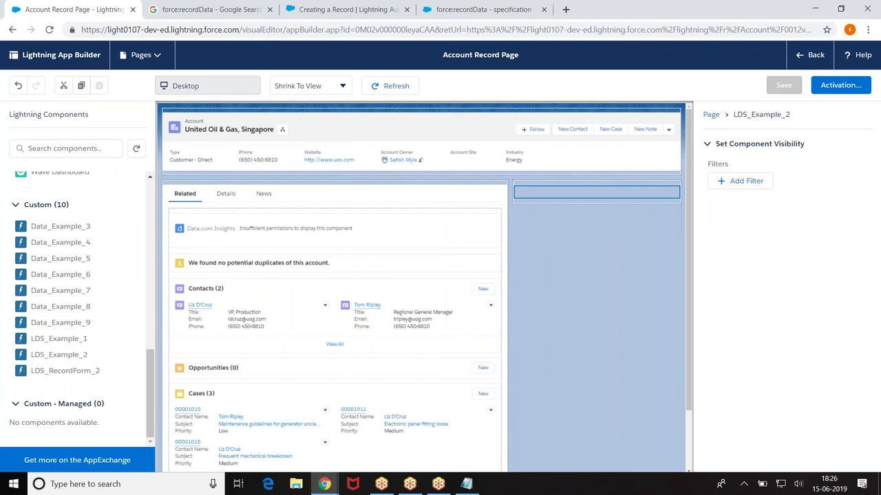
click(810, 54)
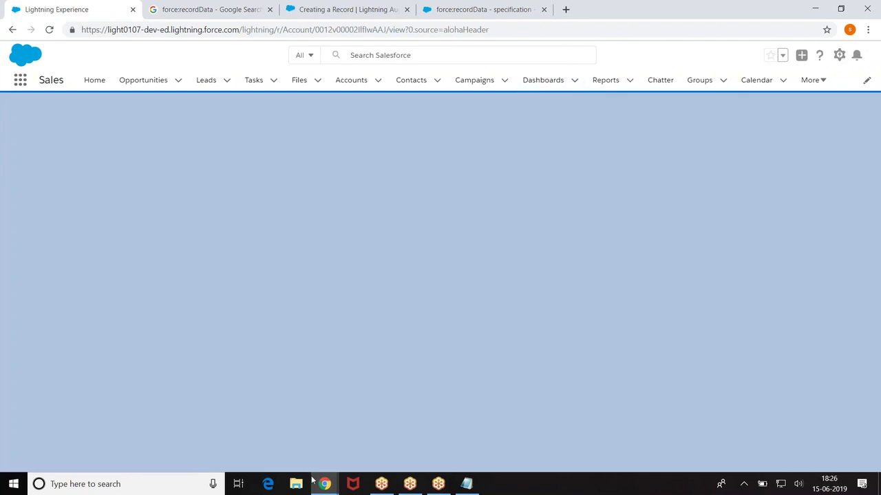
mouse_move(324, 484)
click(357, 430)
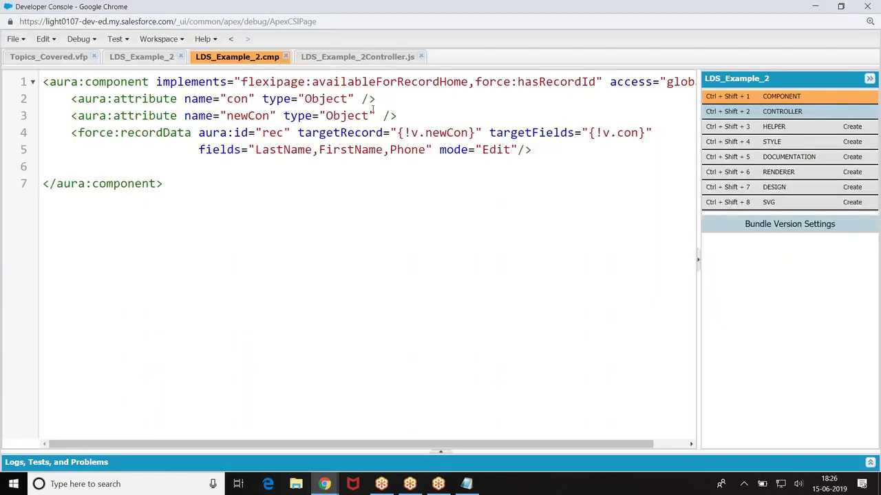
Step: Add <aura:handler name="init" value="{!this}" action="{!c.invoke}"/> as line 4 of LDS_Example_2.cmp and save
click(351, 61)
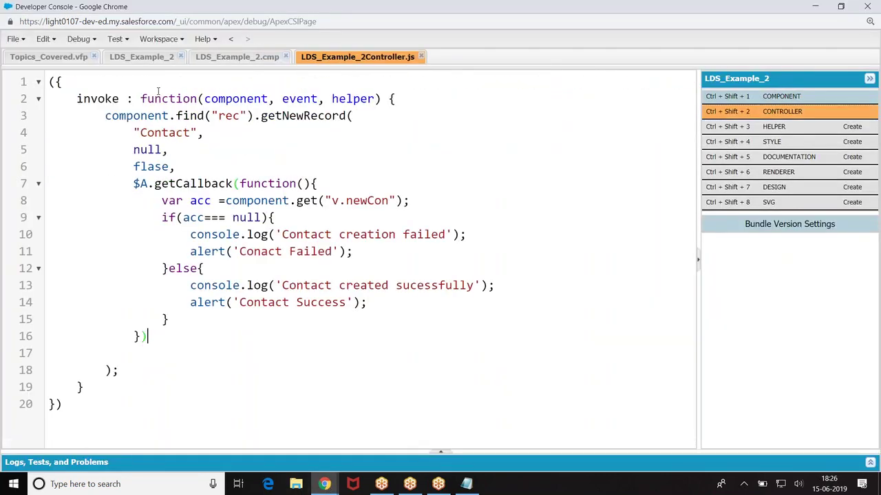
click(244, 60)
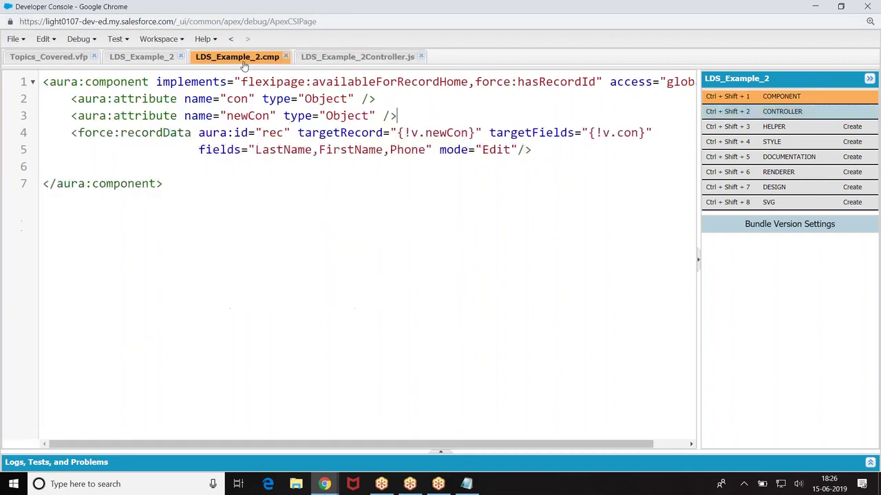
click(414, 115)
key(Return)
text(<aura:in)
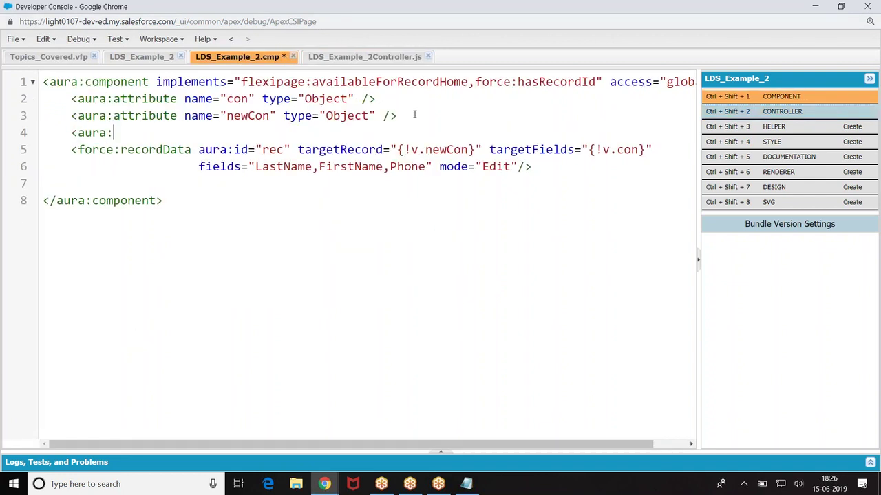
key(BackSpace)
key(BackSpace)
text(han)
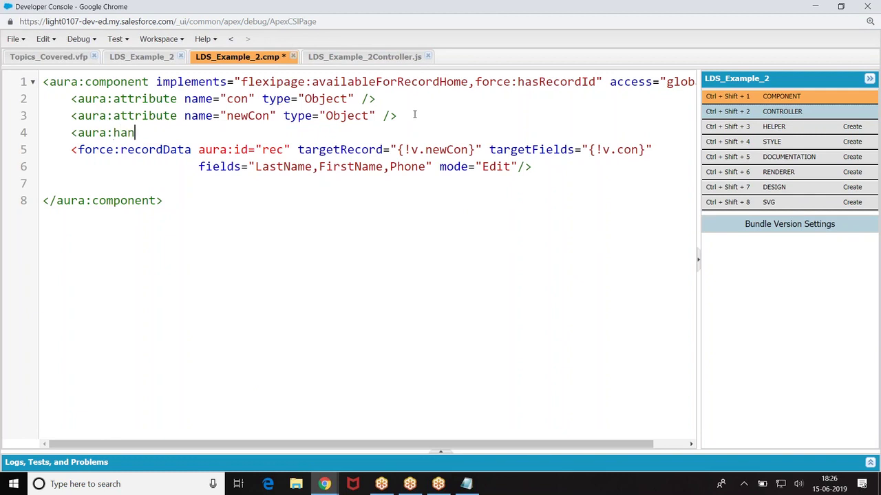
text(dler name="init)
text( t)
key(BackSpace)
text(value=")
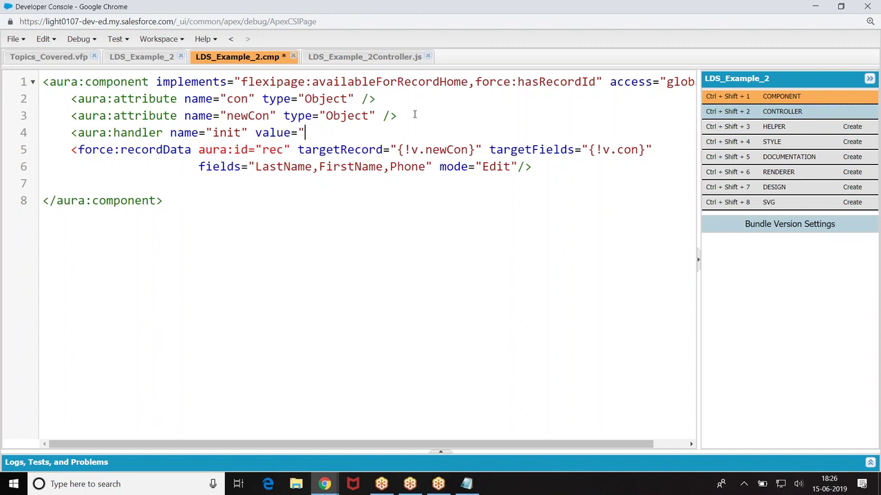
text({!this}" action="{)
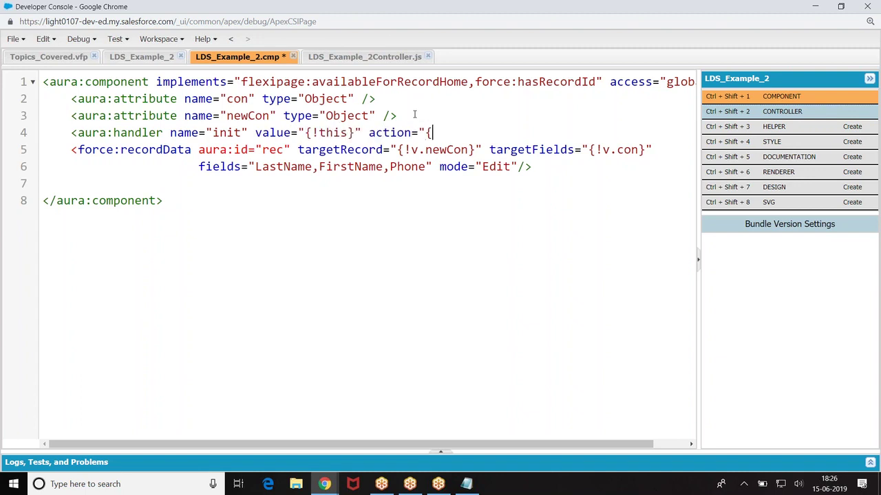
text(!v.in)
key(BackSpace)
key(BackSpace)
text(c.inv)
key(BackSpace)
key(BackSpace)
key(BackSpace)
text(invoke}" />)
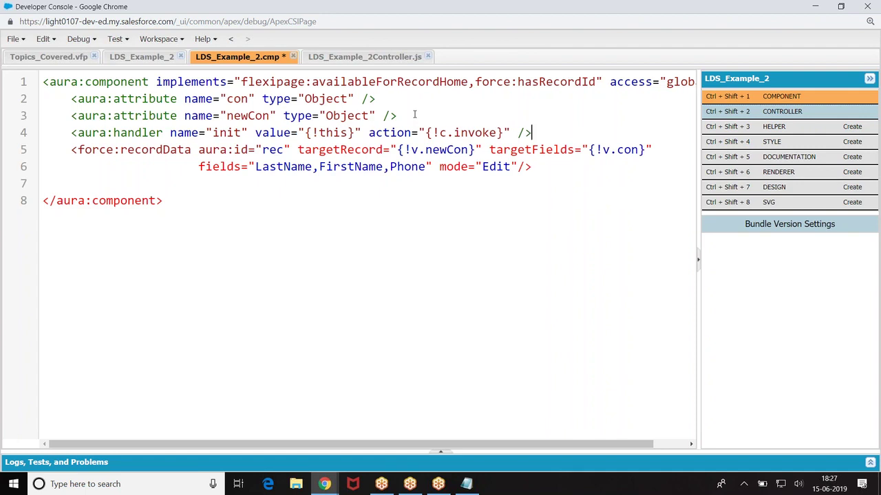
key(ctrl+s)
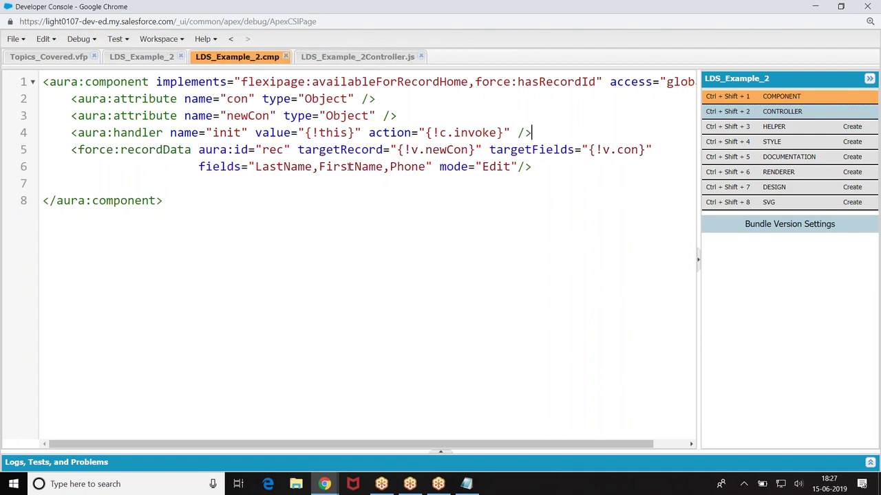
Step: Reload the account page twice to test the LDS_Example_2 component
mouse_move(324, 484)
click(251, 426)
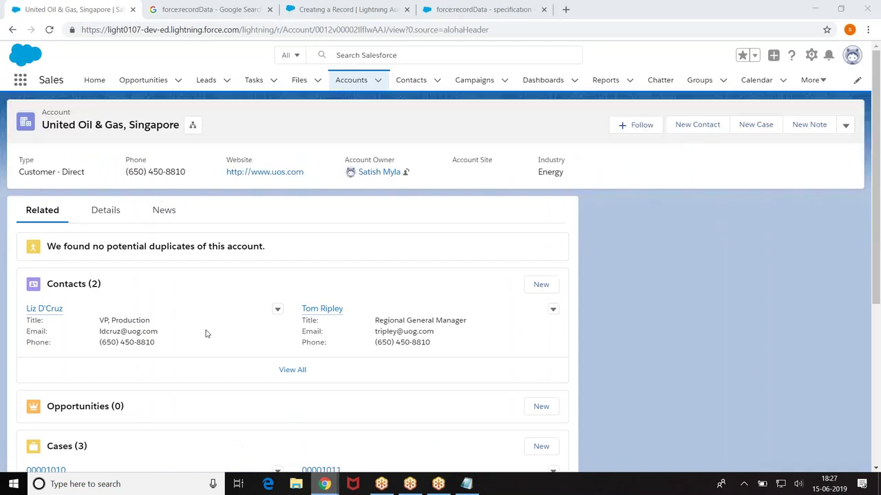
click(50, 30)
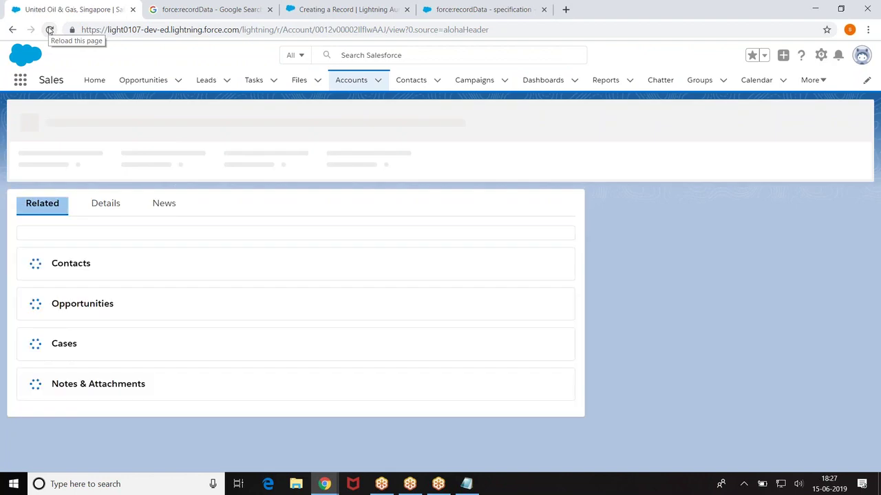
click(51, 31)
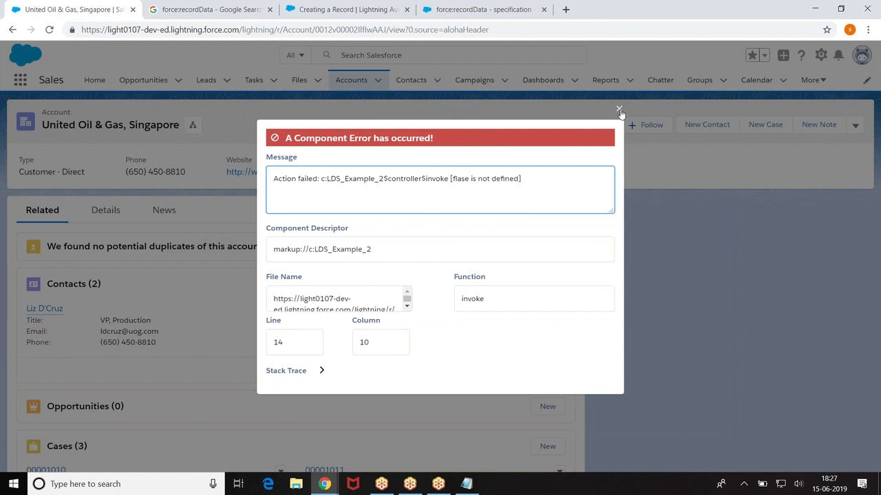
Step: Inspect the 'flase is not defined' stack trace, close the error, and return to Developer Console
click(292, 371)
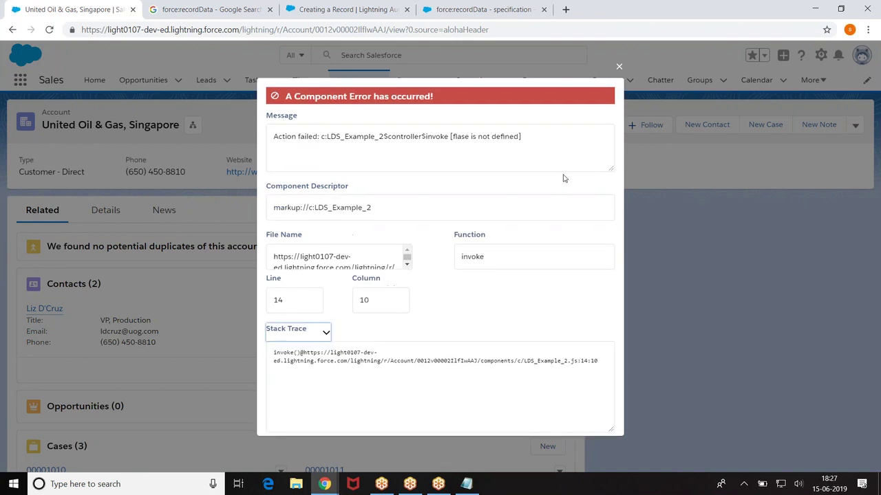
click(619, 69)
mouse_move(324, 484)
click(383, 426)
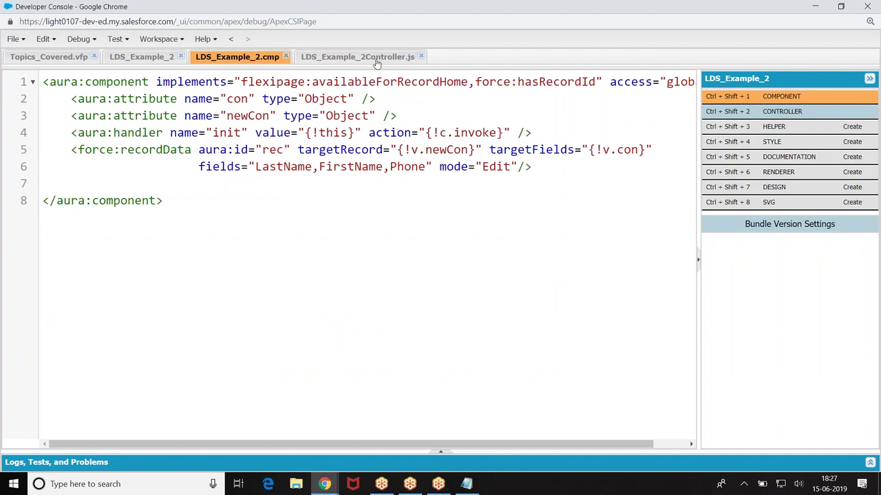
Step: Correct 'flase' to 'false' in LDS_Example_2Controller.js, save it, and switch back to the account page
click(377, 59)
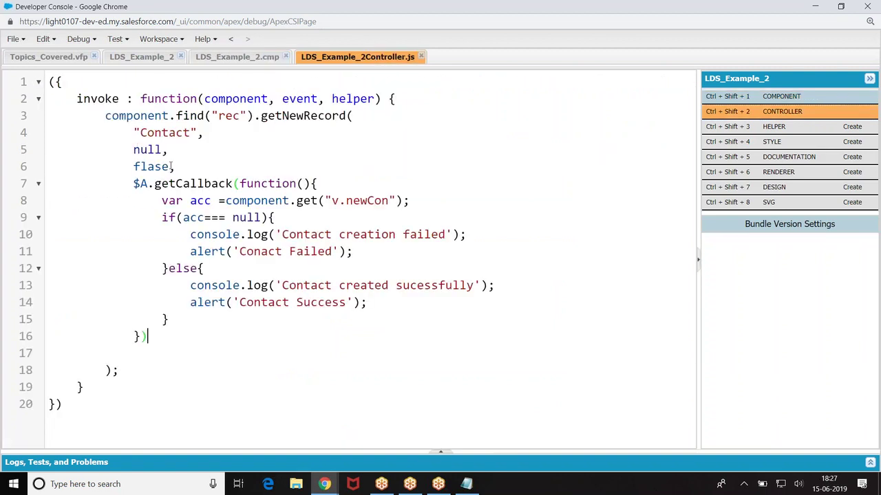
key(BackSpace)
key(BackSpace)
key(BackSpace)
key(BackSpace)
text(a)
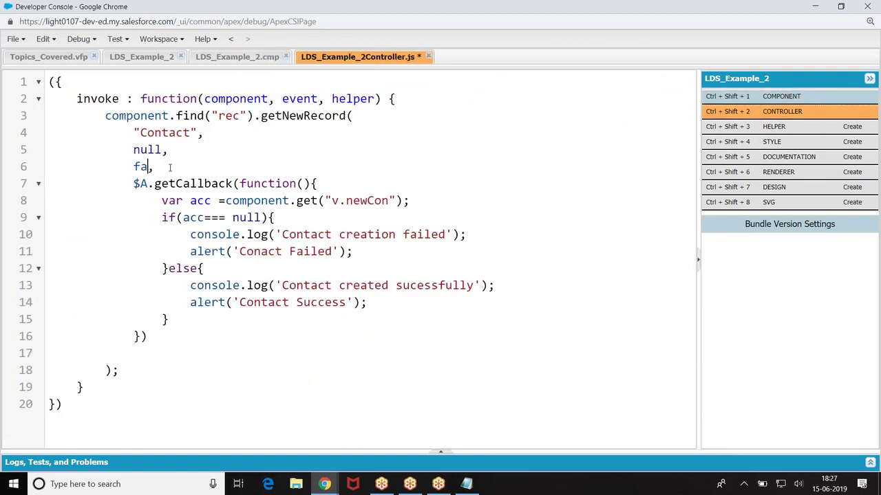
text(lse)
key(ctrl+s)
mouse_move(324, 483)
click(264, 432)
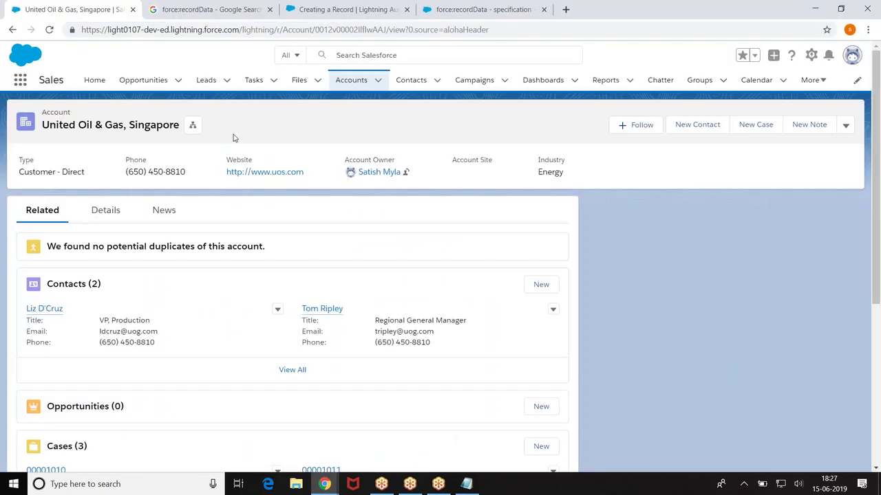
Step: Reload the account page, close the Creating a Record docs tab, and dismiss the error
click(48, 30)
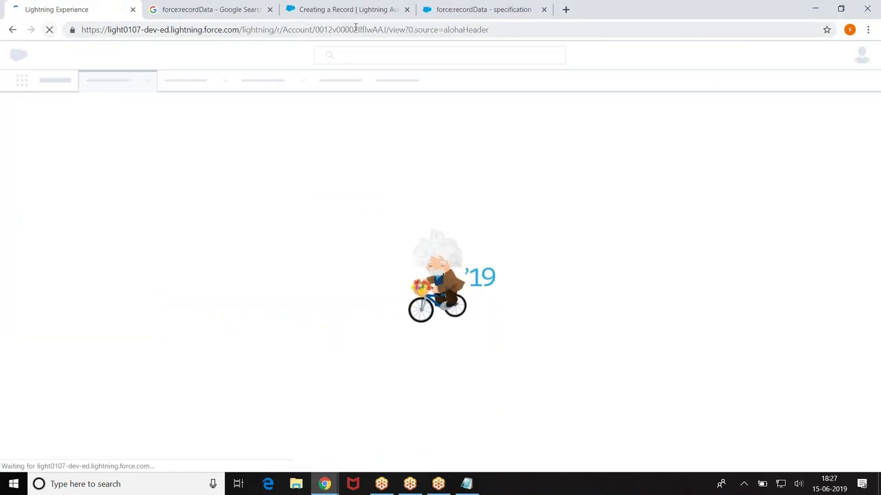
click(407, 10)
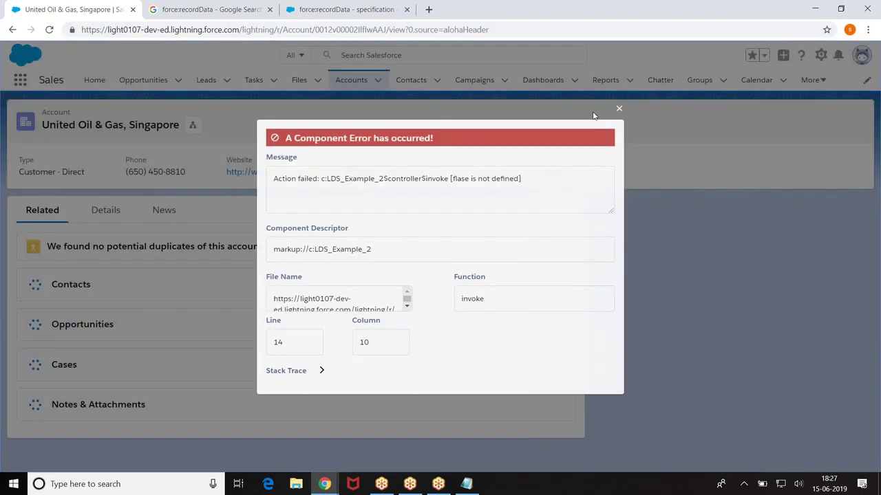
click(619, 110)
Step: Reopen United Oil & Gas, Singapore from Accounts and reload until the Contact Success alert appears
click(351, 80)
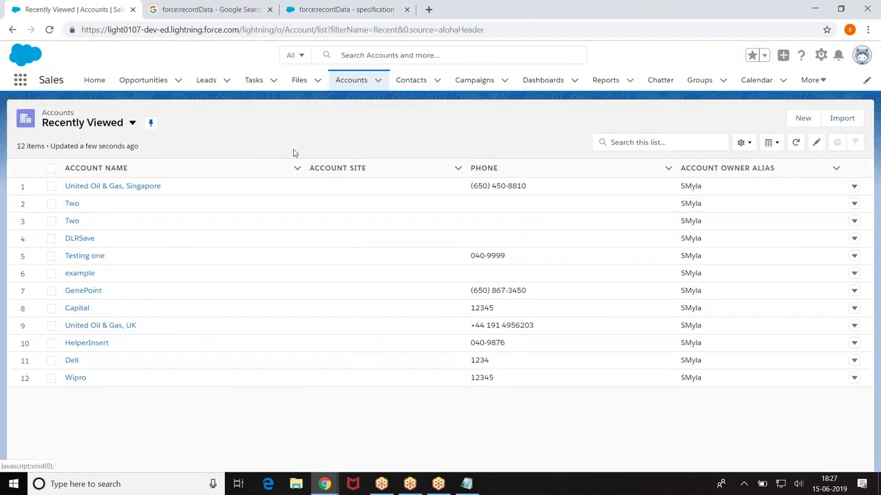
click(100, 192)
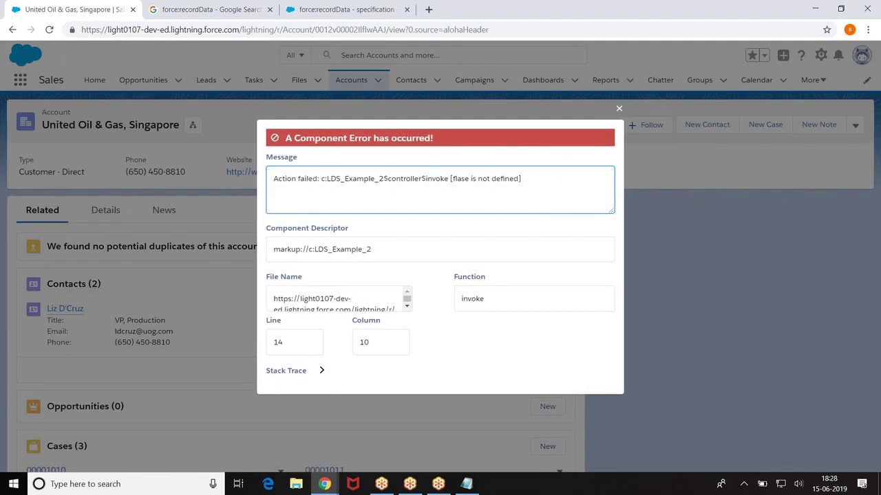
click(619, 108)
click(49, 29)
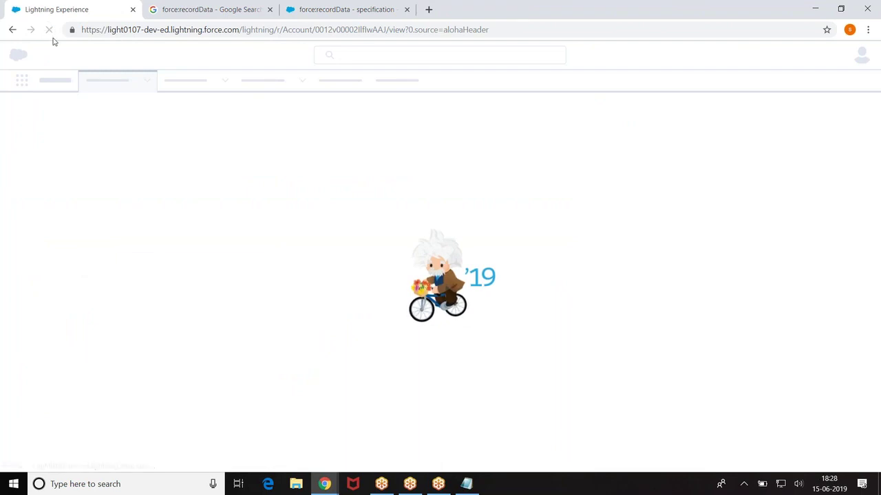
mouse_move(333, 487)
click(371, 431)
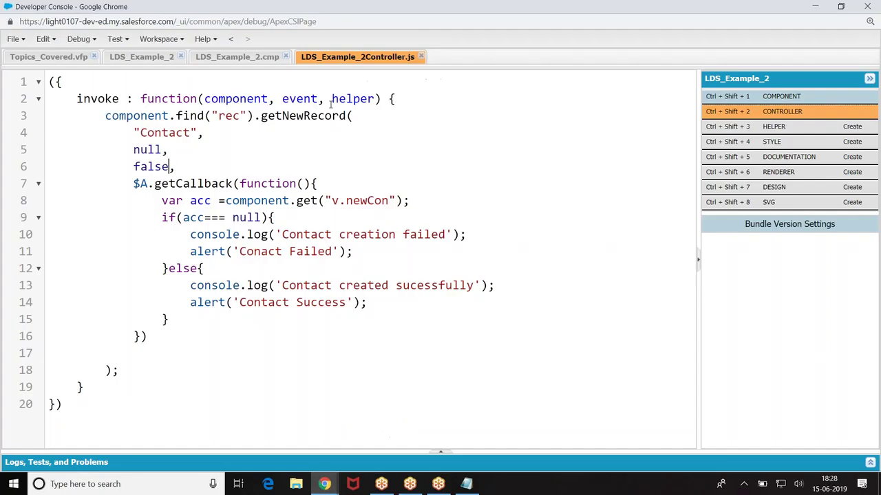
click(281, 455)
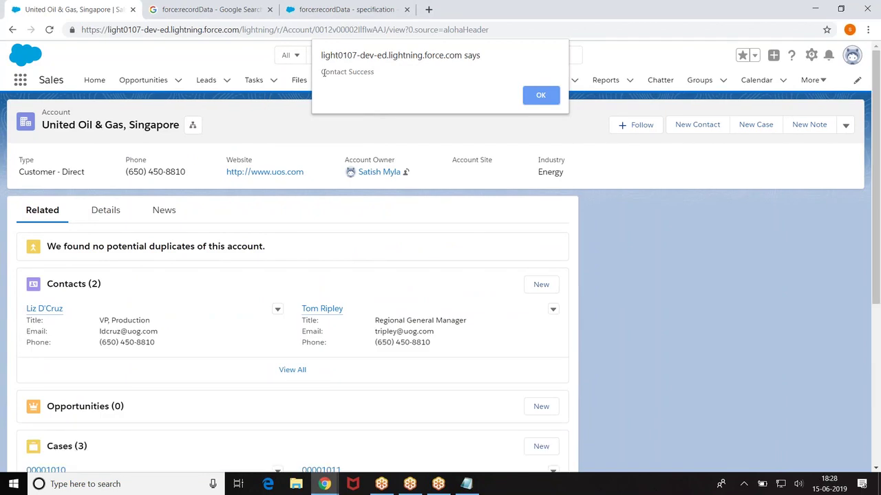
Step: Dismiss the Contact Success alert and check the DevTools console for the 'Contact created sucessfully' log
drag(323, 72, 379, 72)
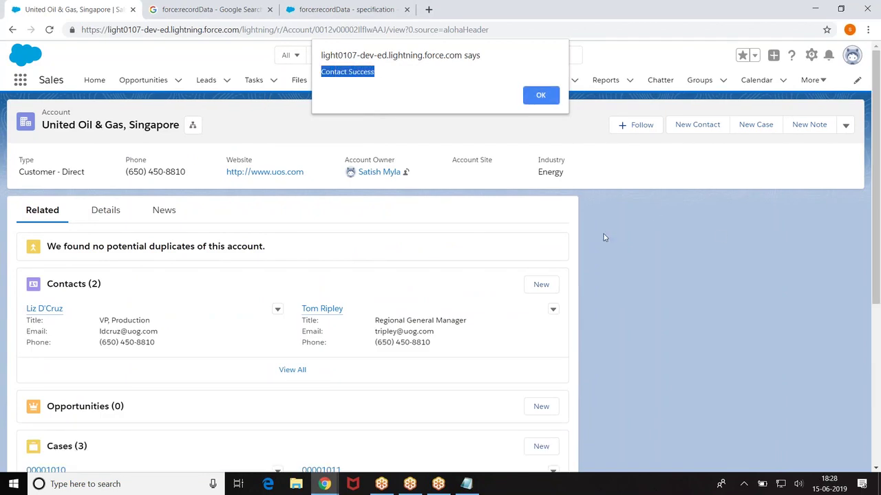
click(540, 96)
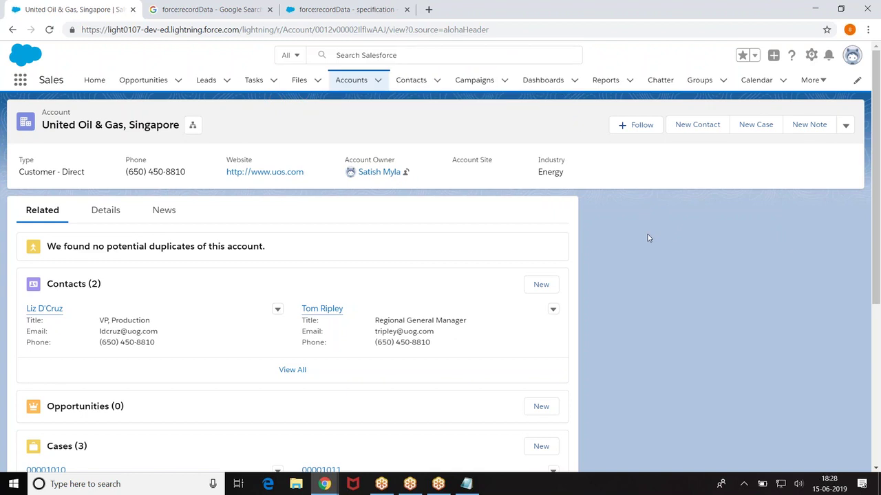
right_click(647, 237)
click(674, 368)
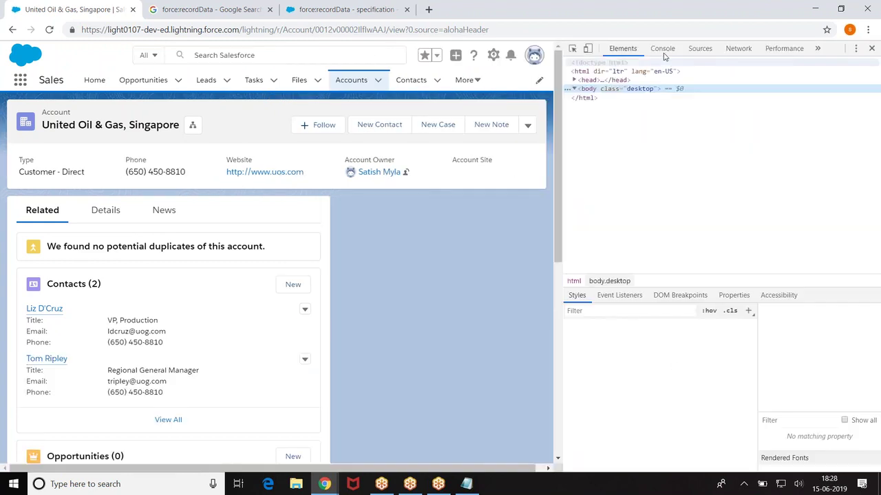
click(662, 49)
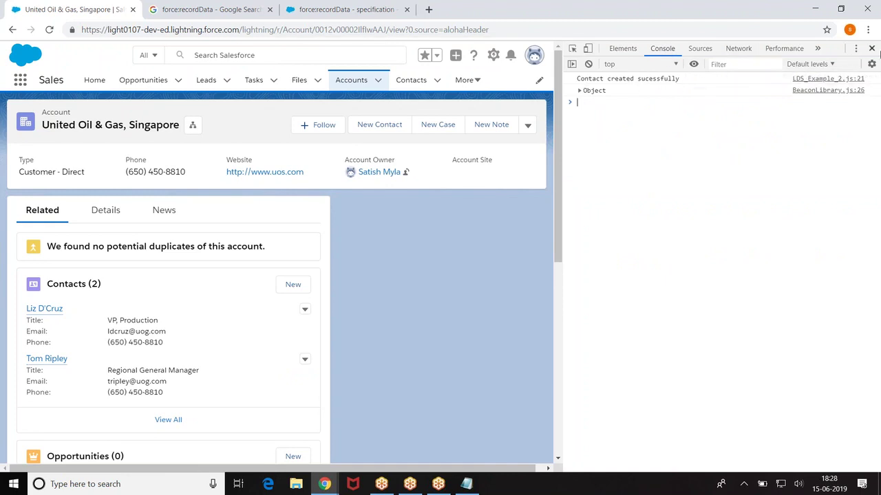
click(872, 49)
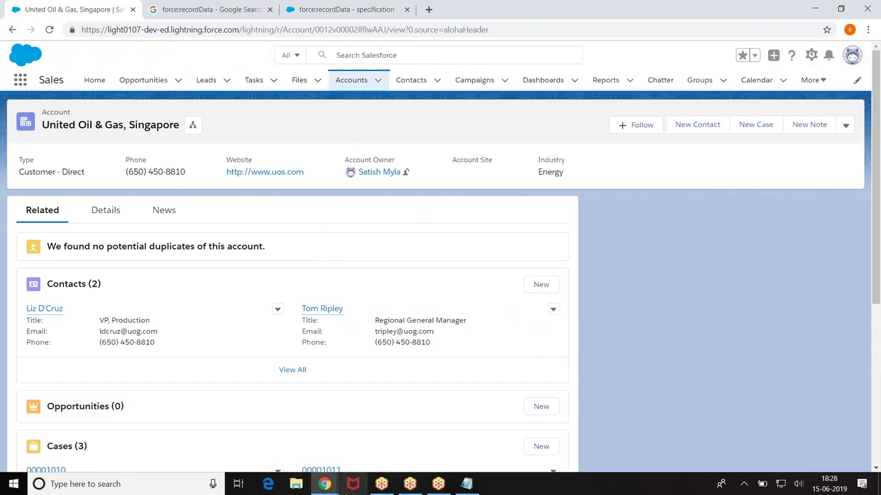
Step: Switch back to the Developer Console window showing LDS_Example_2Controller.js
mouse_move(324, 484)
click(382, 441)
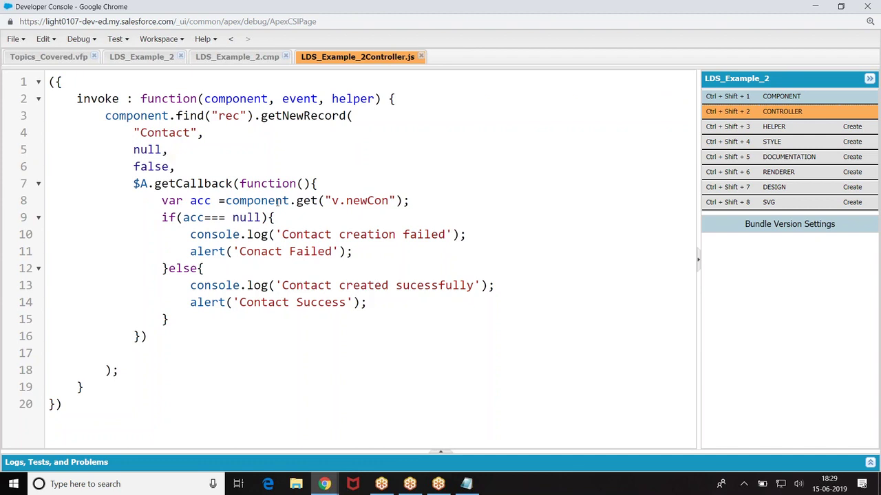
Step: In LDS_Example_2.cmp, add a <lightning:card title="Contact"> holding an <aura:set attribute="actions">
click(247, 61)
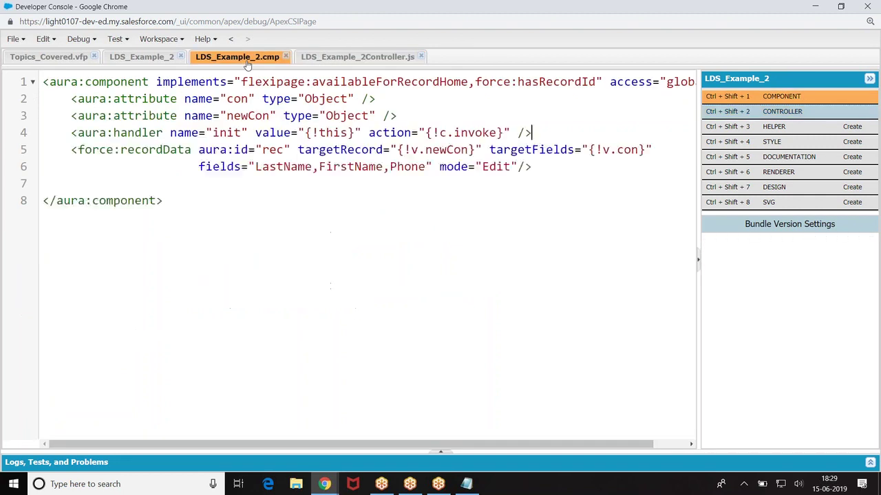
click(96, 186)
text(<l)
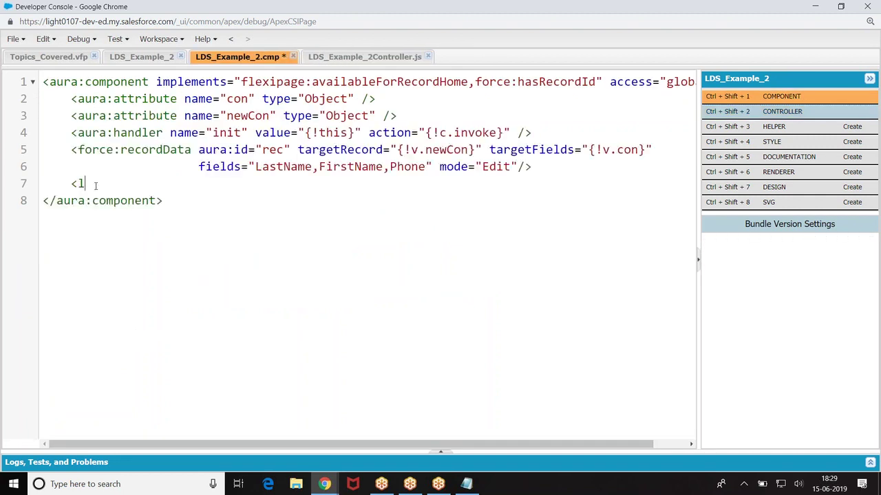
text(ightning:car)
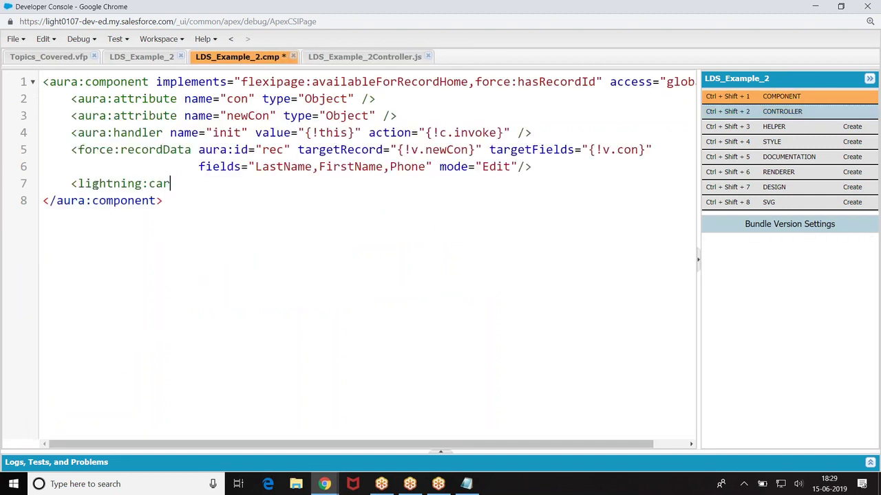
text(d title="Cont)
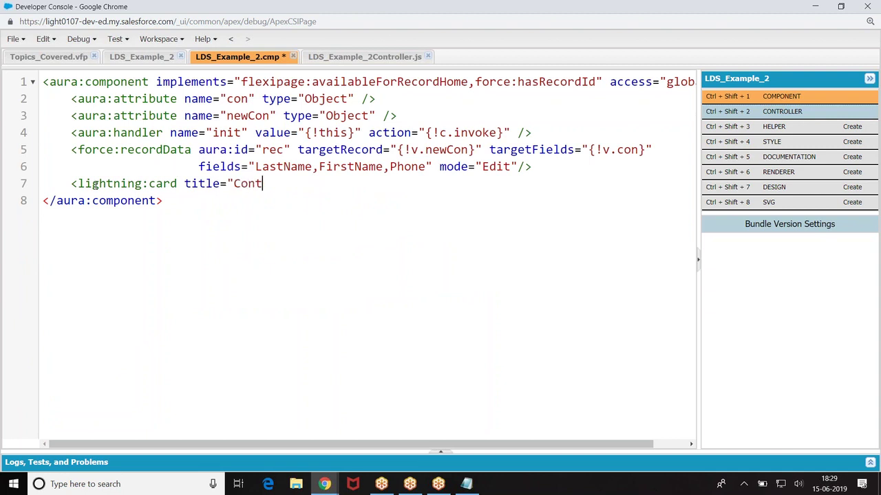
text(act"></lightning:card>)
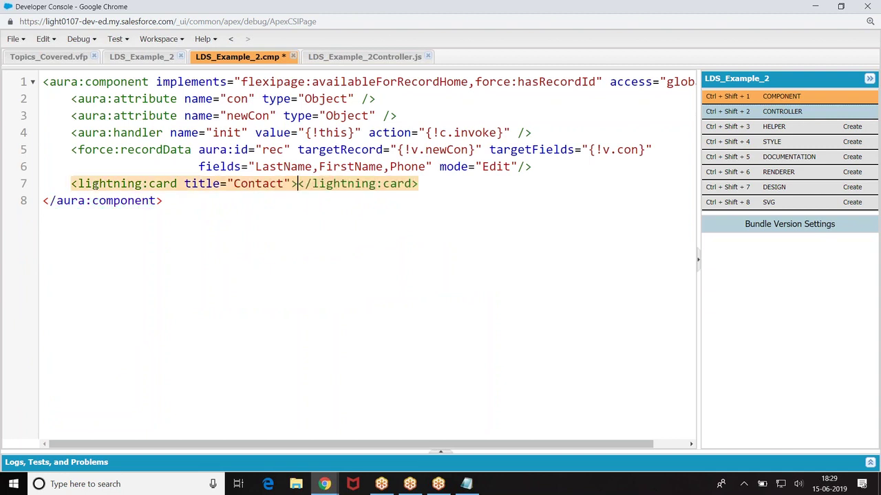
key(Return)
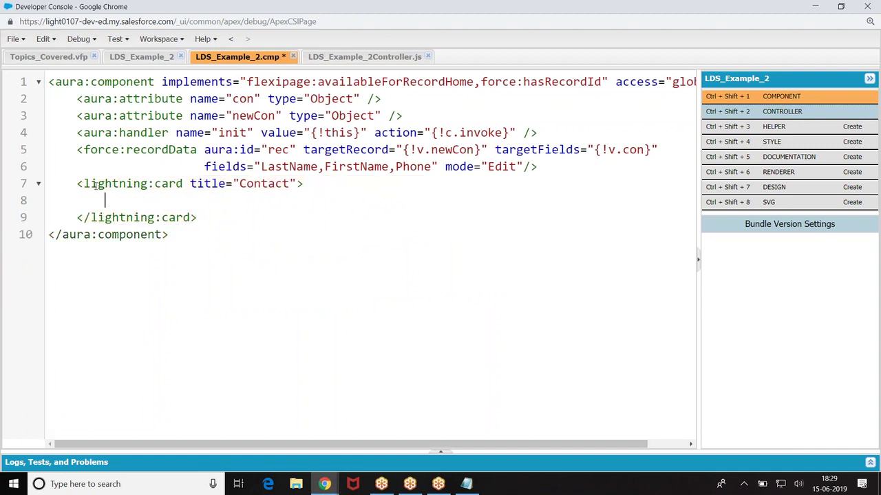
text(<aura:set attributr)
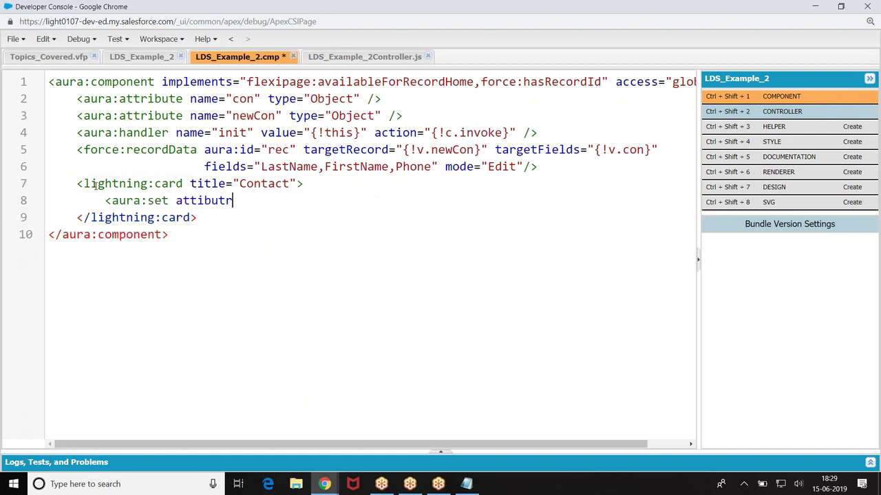
text(e="a)
key(BackSpace)
text(actions"></aura:set>)
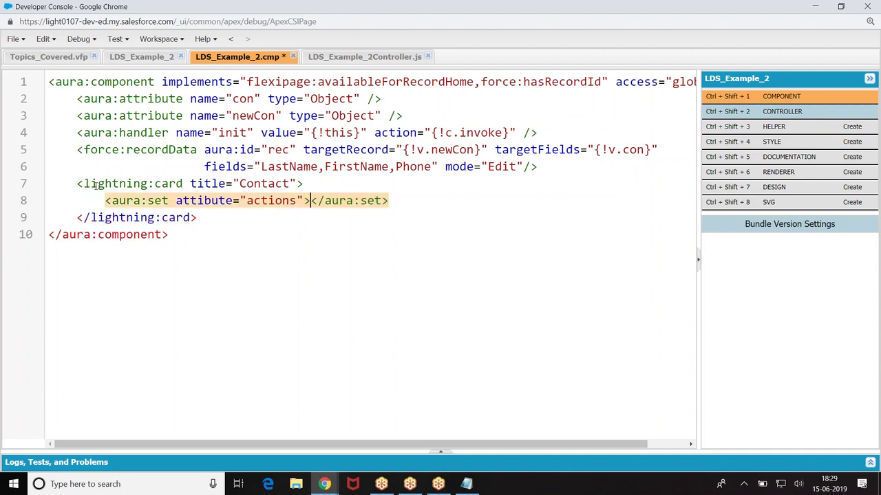
key(Return)
key(Return)
Step: Inside the aura:set, add an indented <lightning:button label="save" />
key(Up)
key(Tab)
text(<au)
key(BackSpace)
key(BackSpace)
text(lightning:bt)
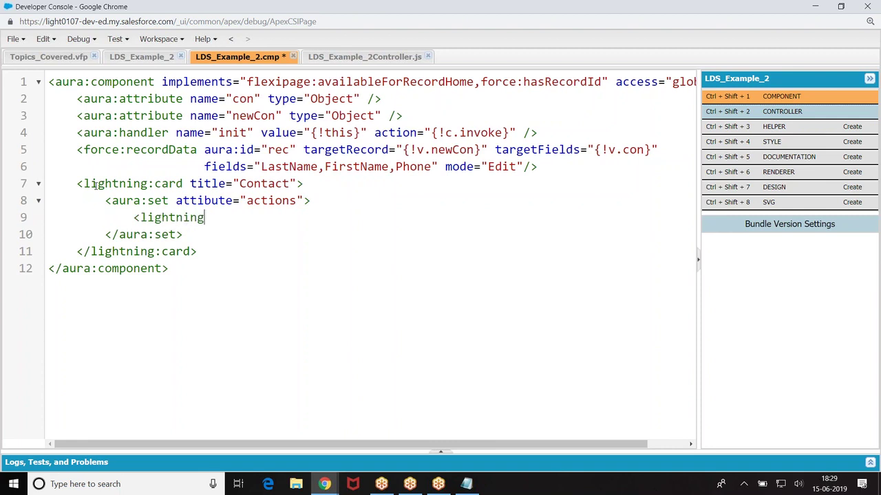
key(BackSpace)
text(uyt)
key(BackSpace)
key(BackSpace)
text(tton valuld)
key(BackSpace)
key(BackSpace)
text(e="sa)
key(BackSpace)
key(BackSpace)
key(BackSpace)
key(BackSpace)
key(BackSpace)
key(BackSpace)
key(BackSpace)
key(BackSpace)
key(BackSpace)
text(lave)
key(BackSpace)
key(BackSpace)
text(vbe)
key(BackSpace)
key(BackSpace)
key(BackSpace)
text(b)
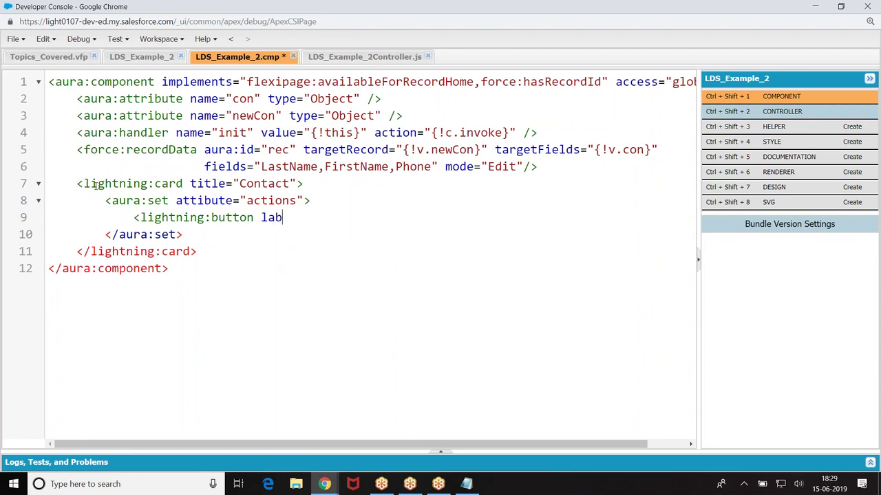
text(el="save" actio)
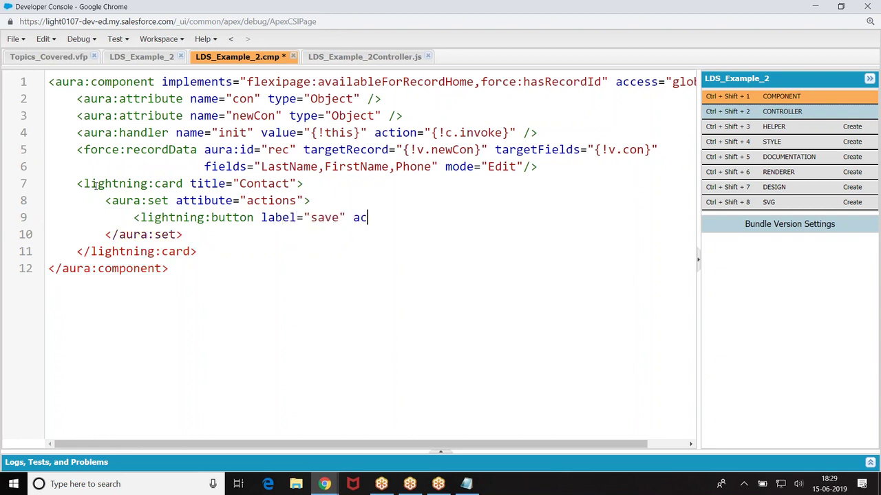
key(BackSpace)
key(BackSpace)
key(BackSpace)
key(BackSpace)
key(BackSpace)
text(/>)
Step: Add an empty line after the closing aura:set tag and place the cursor in 'attibute'
click(194, 235)
key(Return)
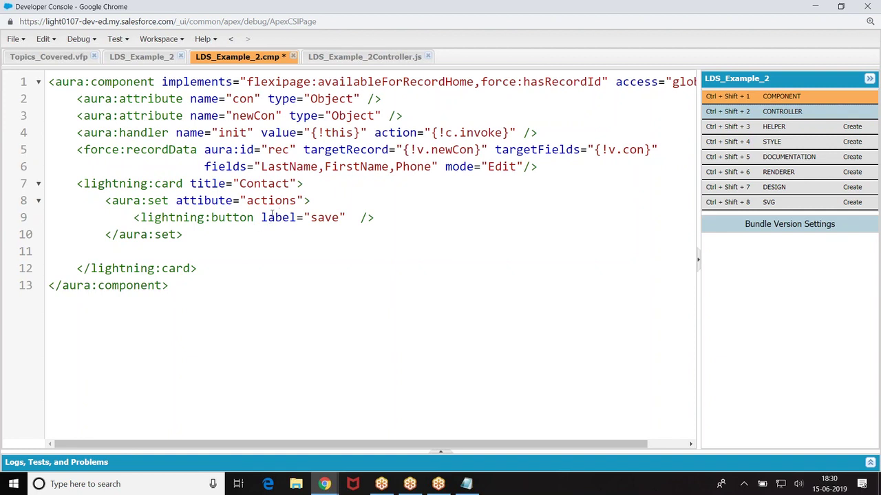
click(197, 201)
Step: Fix 'attibute' to 'attribute' on the aura:set tag and indent the empty line inside the card
text(r)
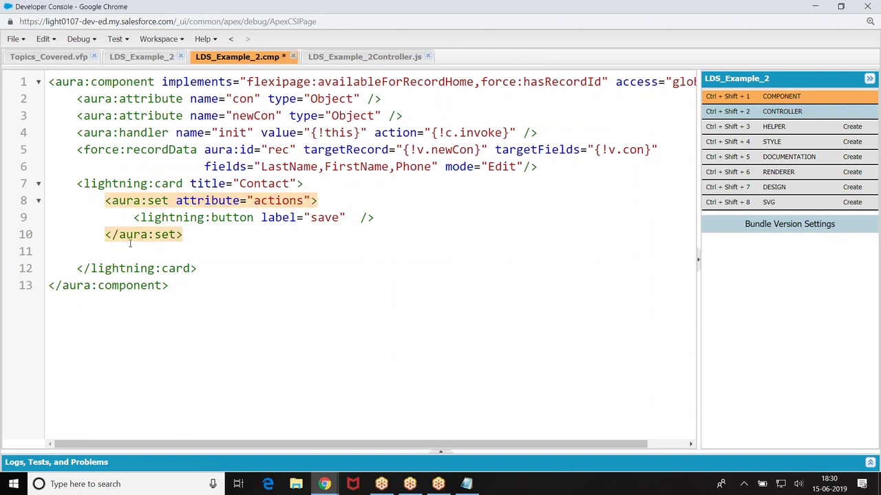
click(130, 245)
key(Tab)
key(Tab)
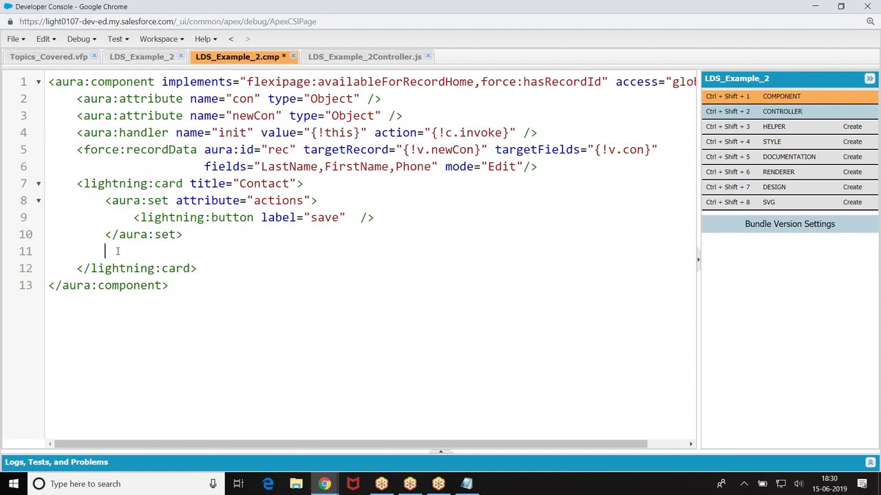
click(117, 251)
Step: Begin a new '<force:' tag line between the init handler and force:recordData
drag(77, 150, 549, 173)
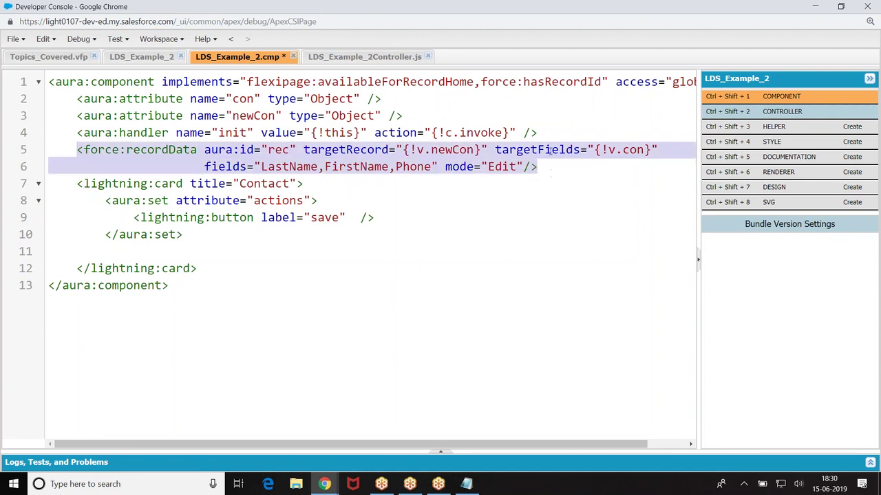
click(544, 134)
key(Return)
text(<force:)
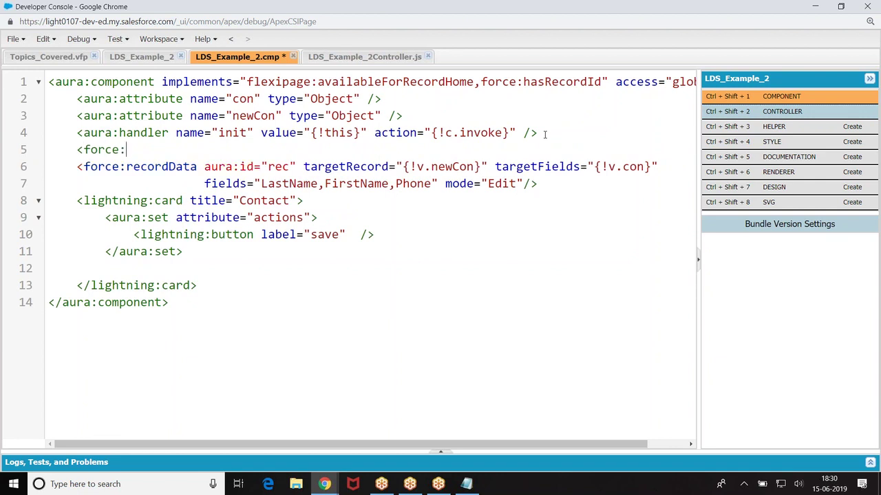
Step: Add the line 'Contact con =new Contact();' to the Notepad notes, then close them without saving
click(467, 485)
key(Return)
key(Return)
key(Return)
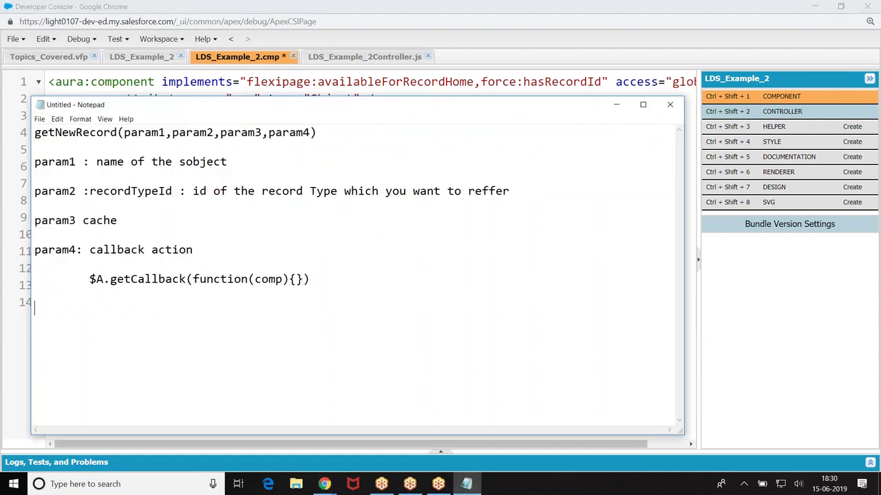
text(Contact con =new Contact();)
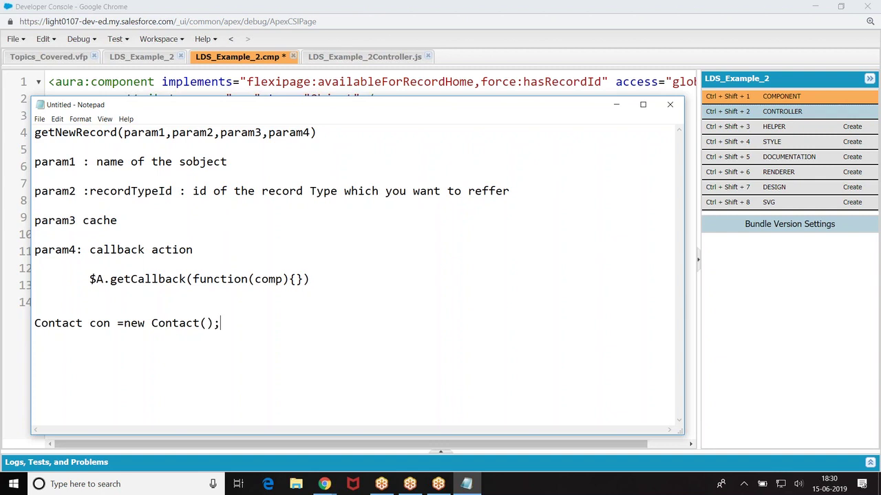
click(669, 104)
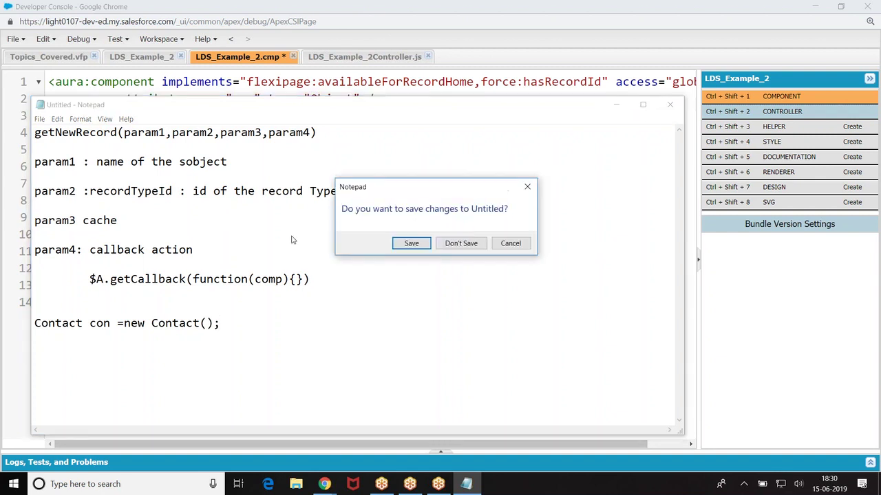
click(460, 243)
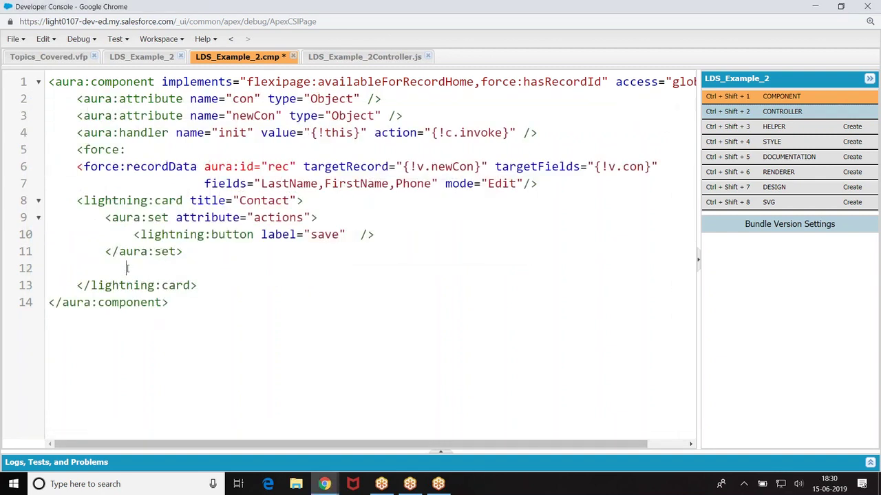
Step: Remove the half-typed accRec force:recordData tag from line 5, leaving it blank
key(BackSpace)
click(131, 151)
text(recordData aura:id="acc)
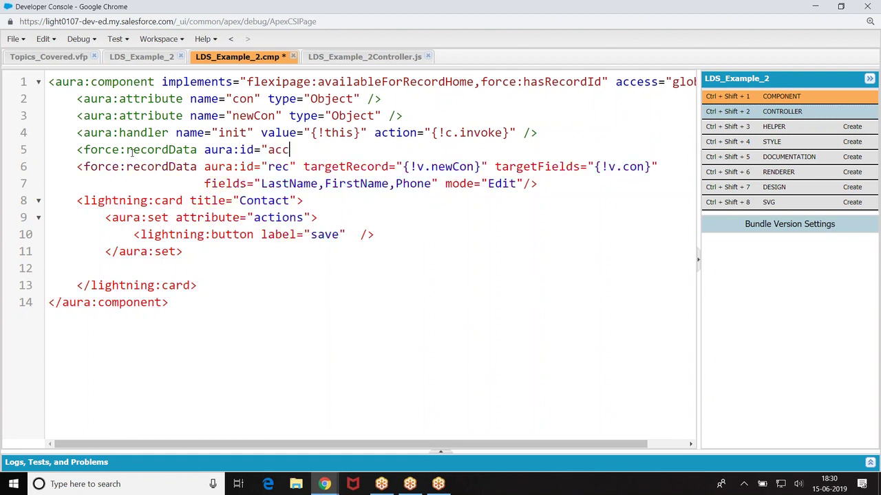
text(Rec")
text( t)
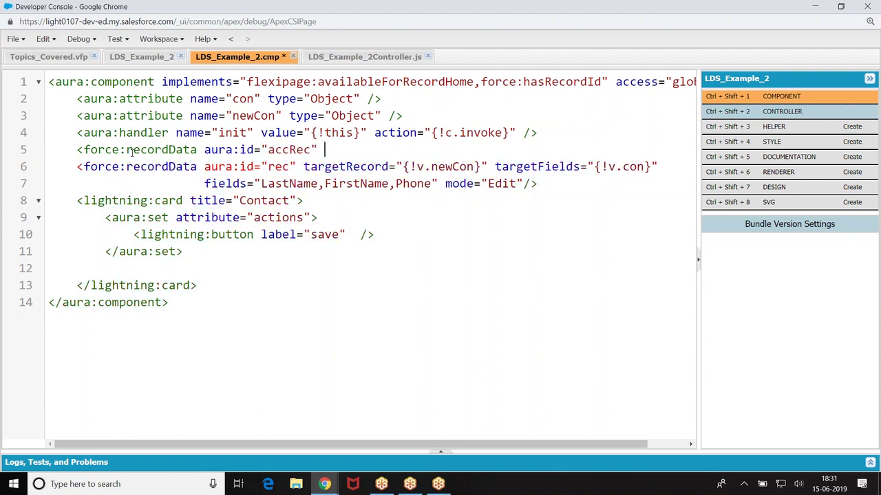
text(arget)
key(BackSpace)
key(BackSpace)
drag(79, 150, 366, 156)
key(BackSpace)
click(235, 281)
click(108, 270)
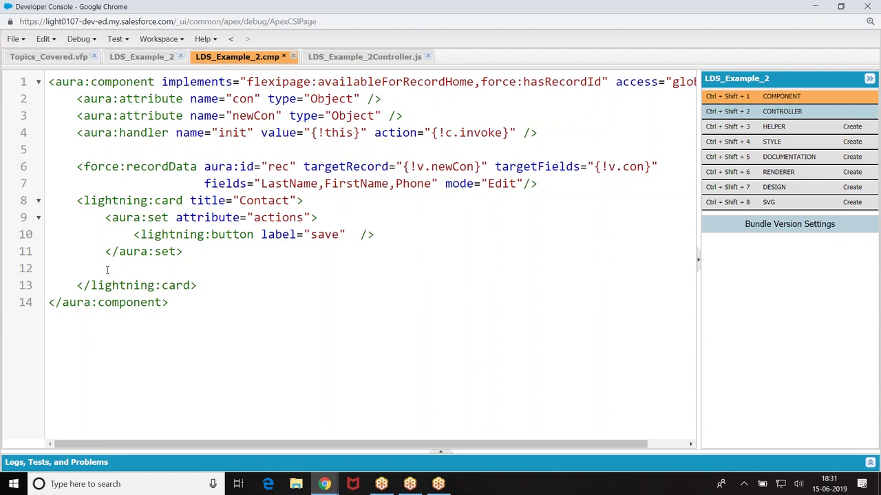
Step: Add <lightning:input label="LastName" value="{!v.con.LastName}" /> inside the Contact card
text(<lightning:inoput)
key(BackSpace)
key(BackSpace)
key(BackSpace)
key(BackSpace)
text(out)
key(BackSpace)
key(BackSpace)
key(BackSpace)
text(put l)
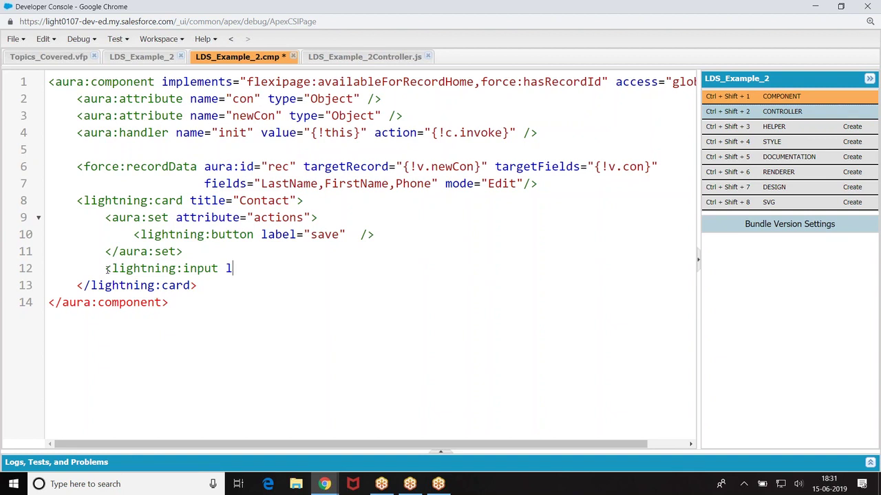
text(abel="Last)
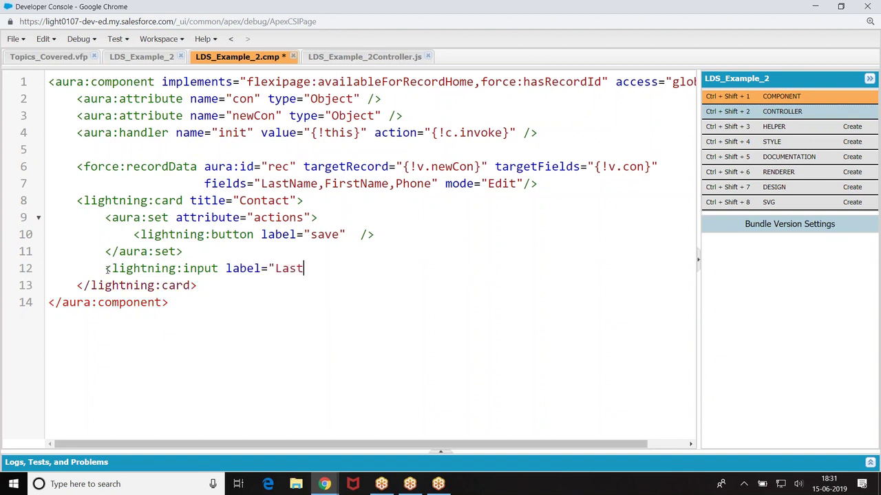
text(Name" value="{!v.a)
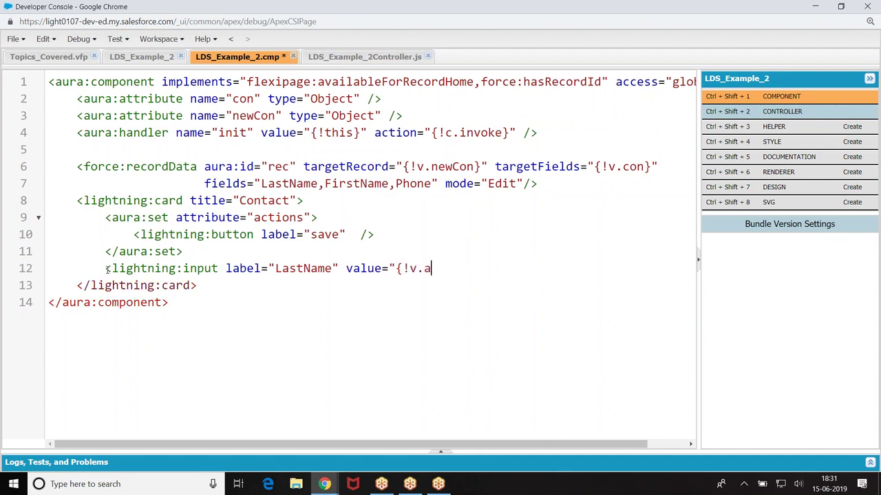
key(BackSpace)
text(con.LastNmae)
key(BackSpace)
key(BackSpace)
key(BackSpace)
text(ame)
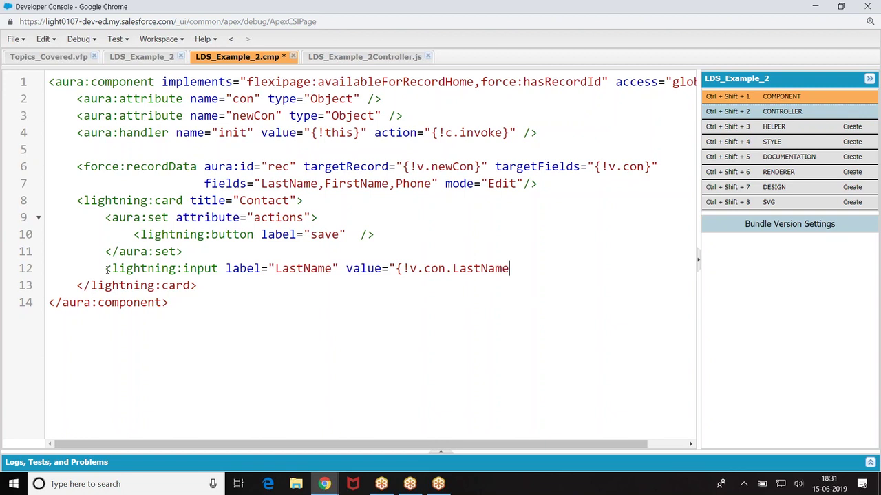
text(}" />)
key(Return)
Step: Add FirstName and Phone lightning:input tags bound to v.con.FirstName and v.con.Phone
text(<)
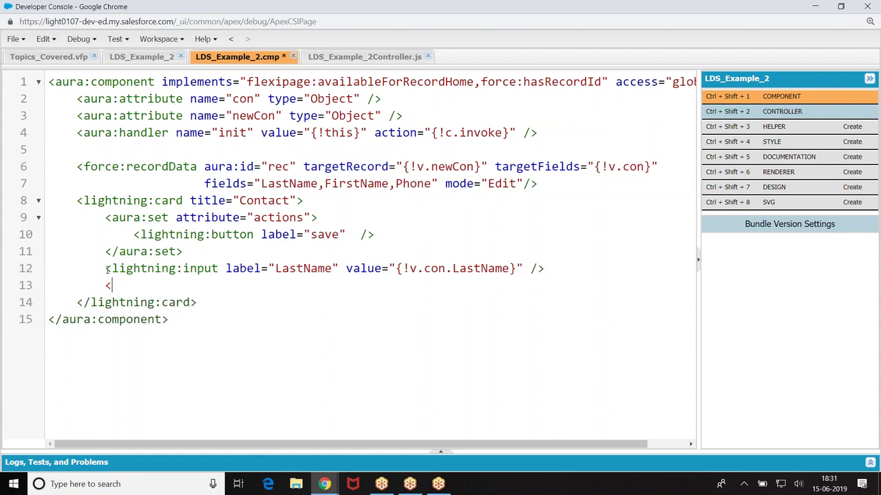
text(lightning:in)
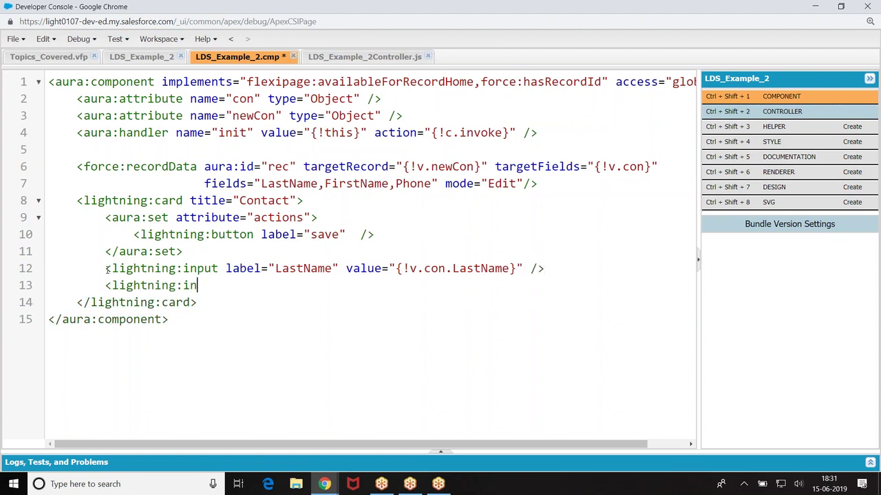
text(put label="FirstNam)
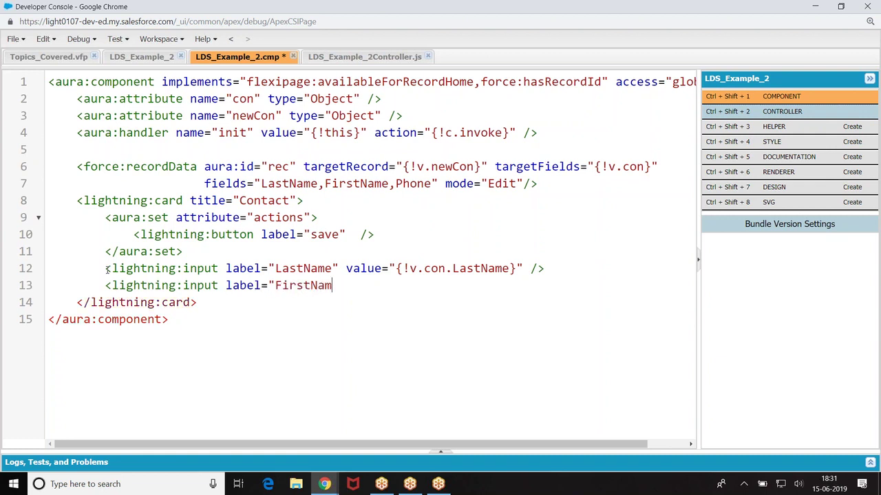
text(e" value="{!v.)
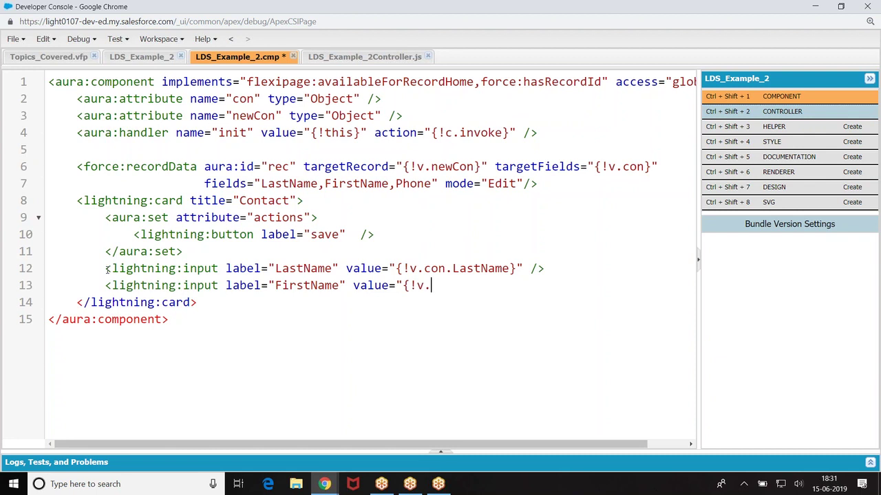
text(con.FirstNmae})
key(BackSpace)
key(BackSpace)
key(BackSpace)
text(ame}" />)
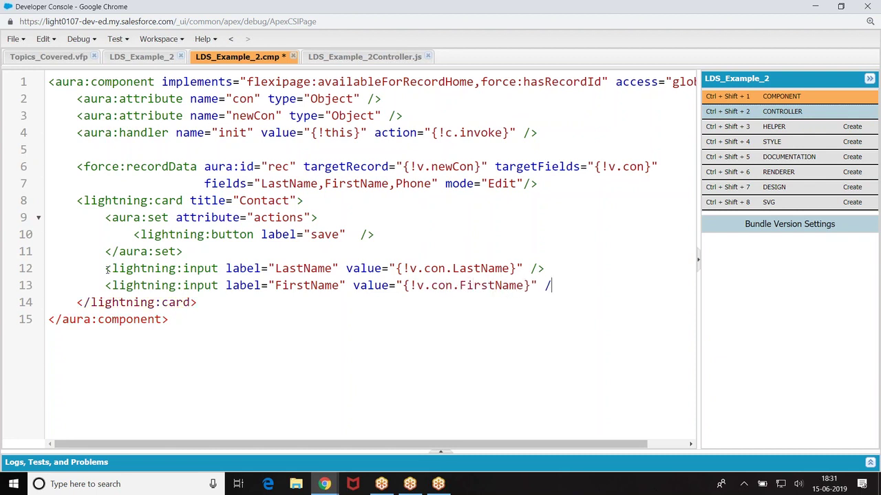
key(Return)
text(<)
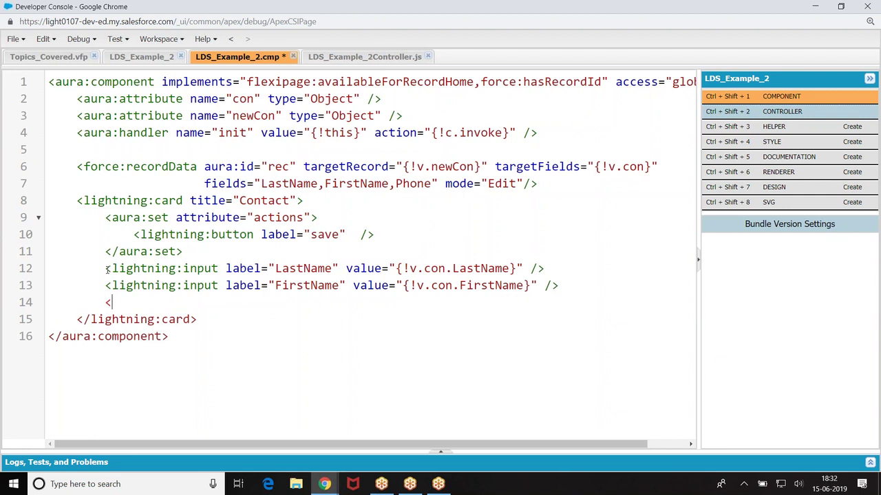
text(lightning:inp)
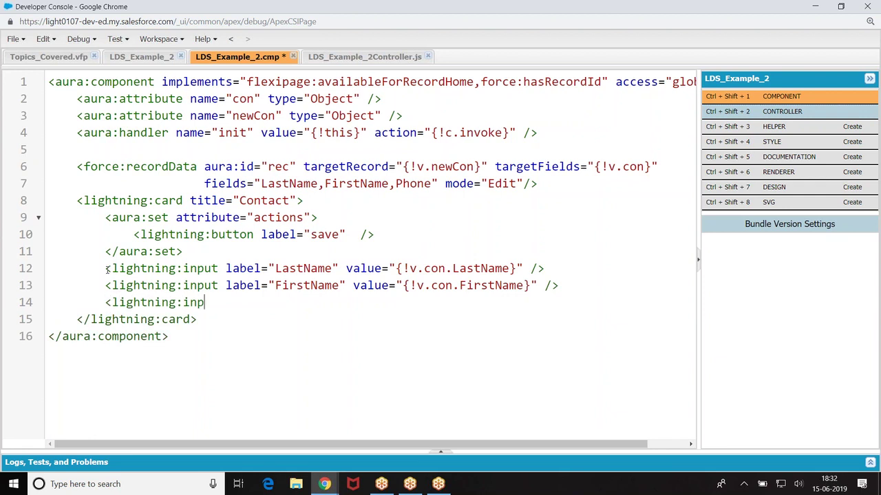
text(ut label="Phone")
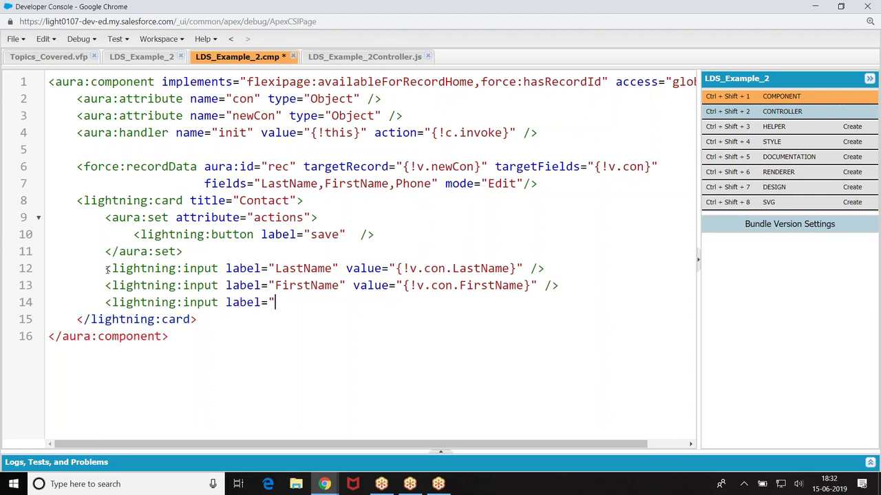
text( value="{!v.con)
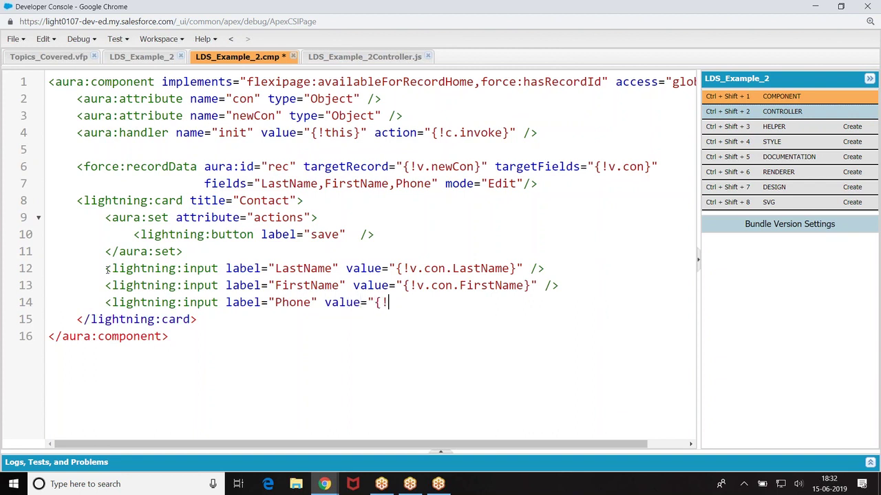
text(Phone}" />)
Step: Save LDS_Example_2.cmp and return to the Salesforce account page
key(ctrl+s)
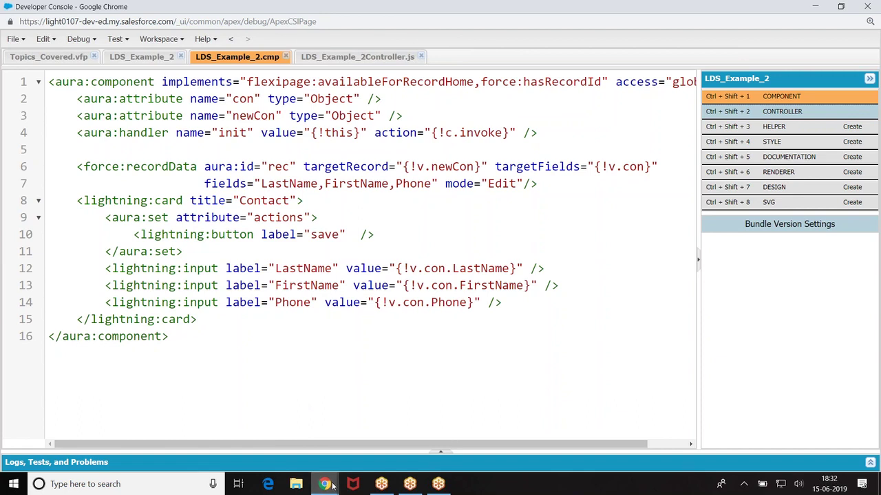
mouse_move(330, 485)
click(248, 418)
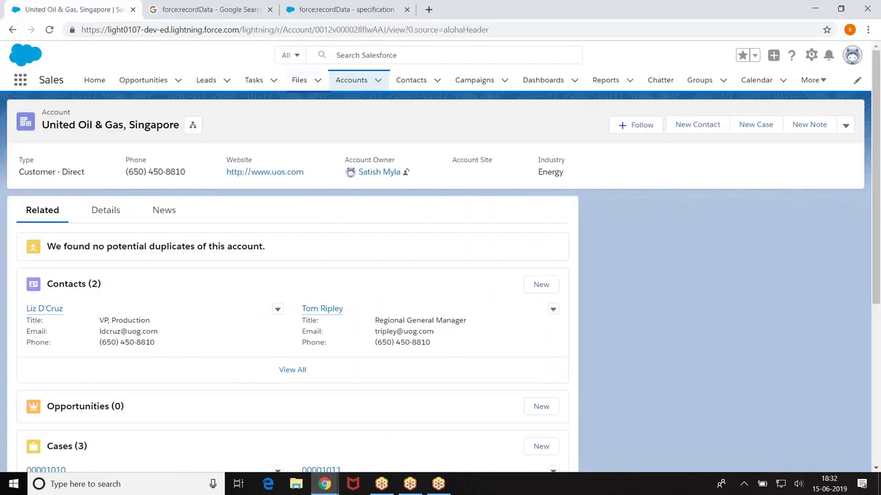
Step: Go through Contacts and Accounts to the United Oil & Gas, Singapore account, then reload it, dismissing the Contact Success alert
click(408, 81)
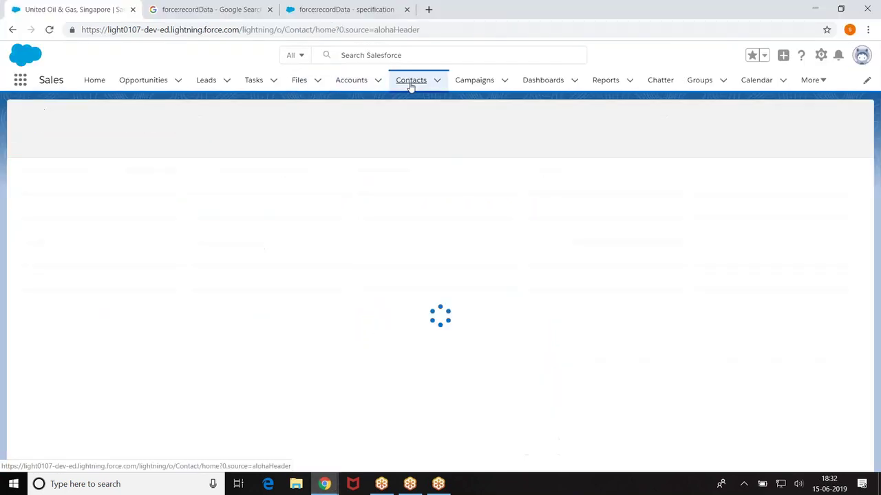
click(350, 80)
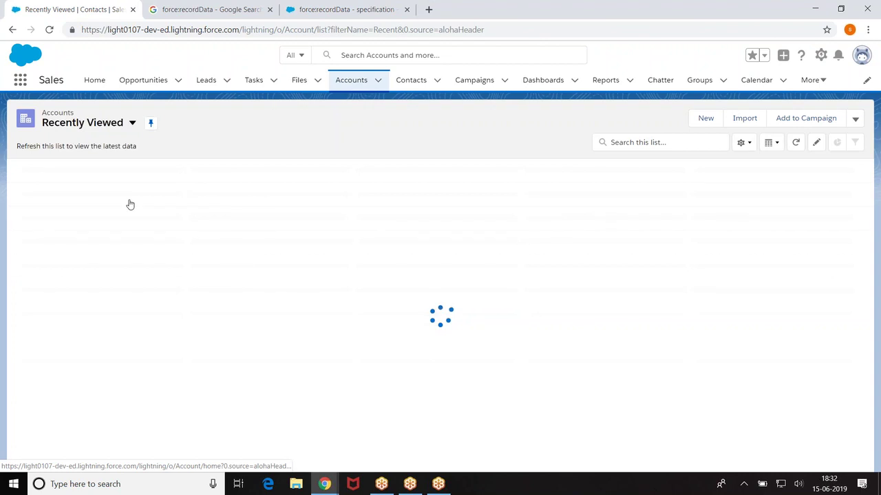
click(118, 187)
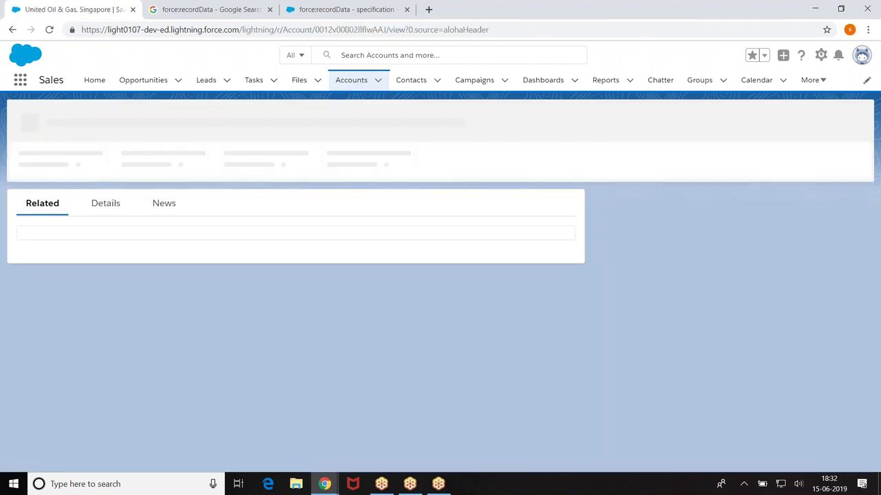
click(527, 94)
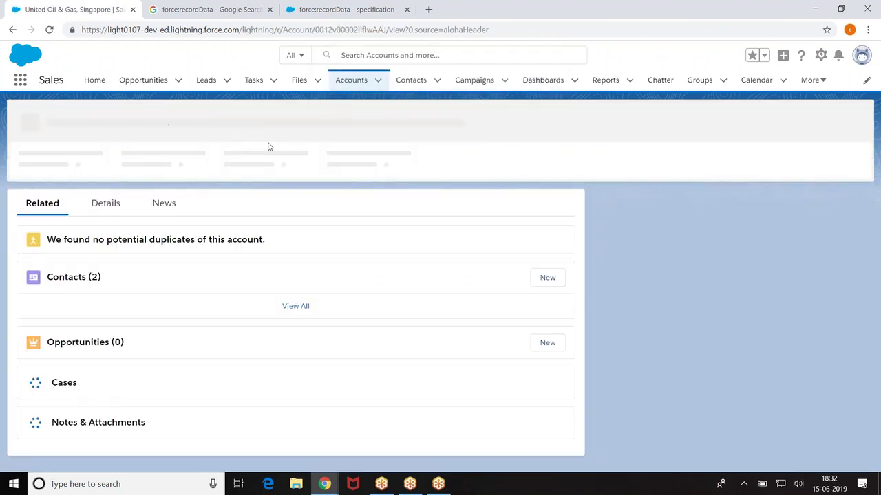
click(50, 31)
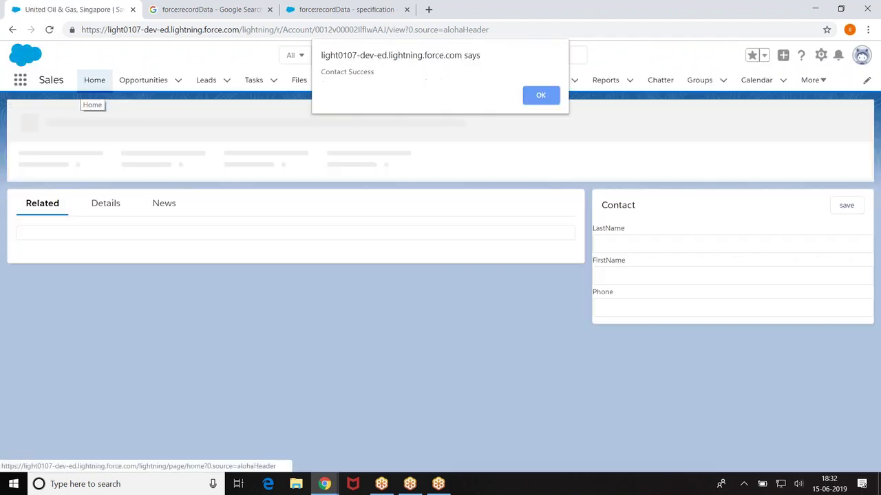
click(548, 96)
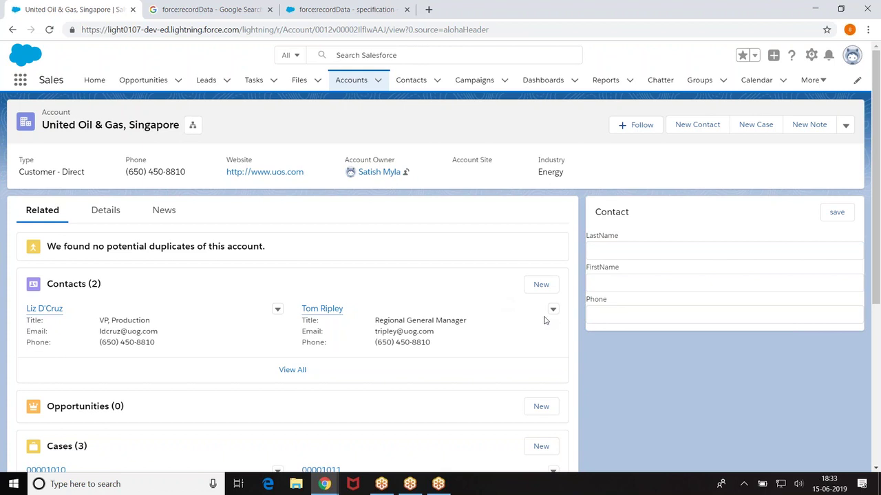
Step: Type a contact's last name, first name and phone number into the card's three inputs
click(618, 248)
click(615, 281)
click(607, 317)
text(12345)
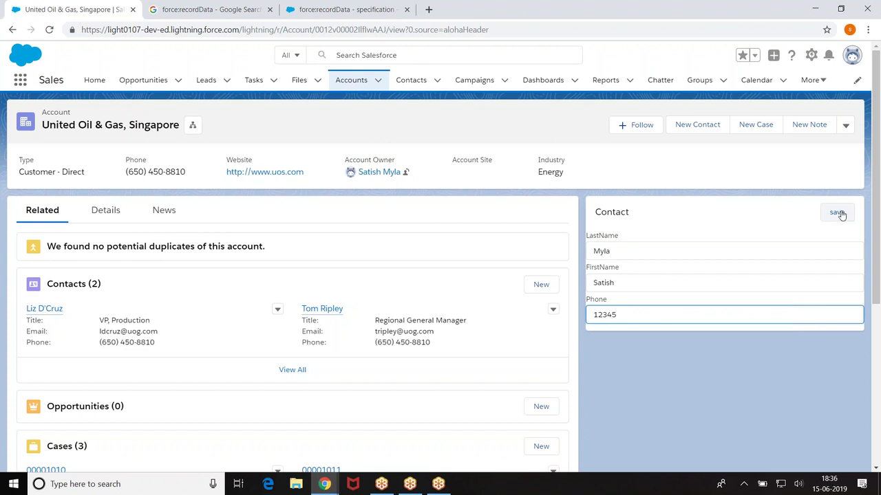
click(323, 9)
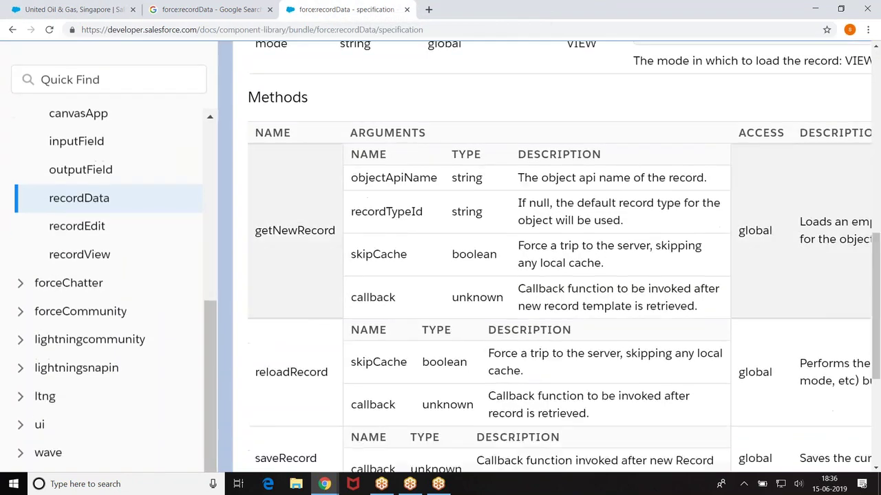
scroll(289, 316, down, 3)
scroll(289, 317, up, 1)
drag(249, 315, 328, 317)
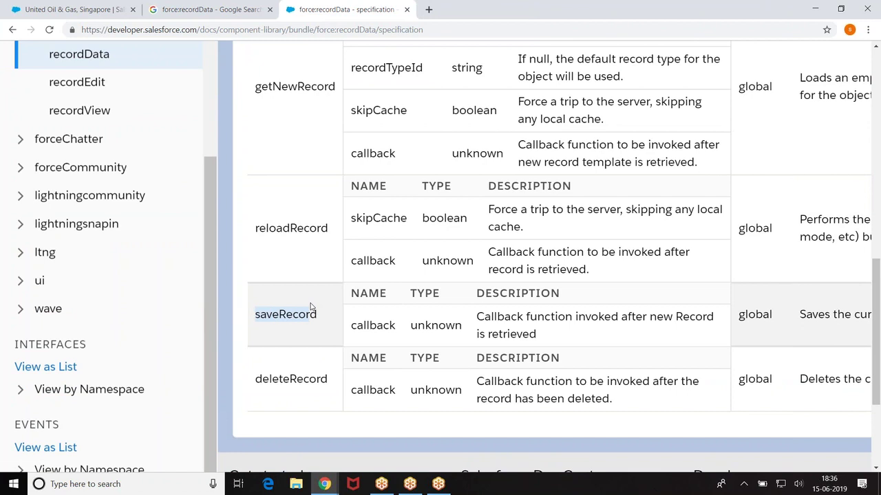
click(272, 309)
drag(255, 313, 329, 319)
Step: Open the 'Loading a Record' result from the force:recordData search in a new tab and view it
click(217, 9)
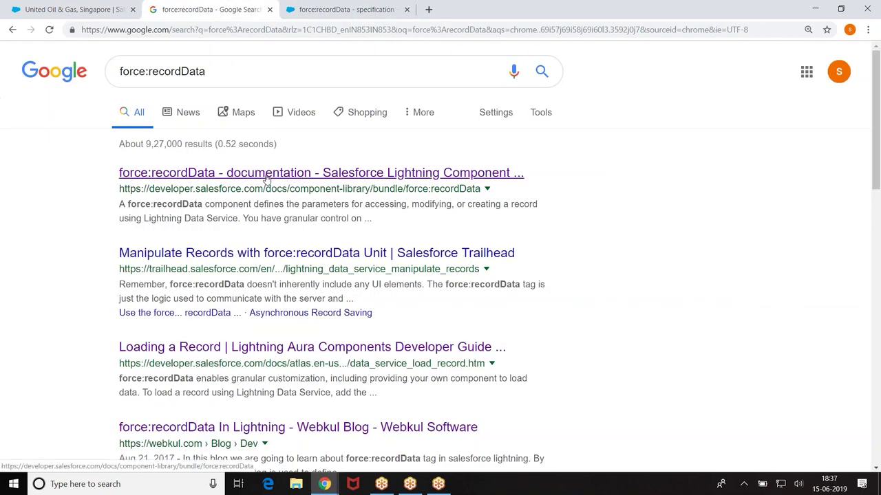
right_click(272, 254)
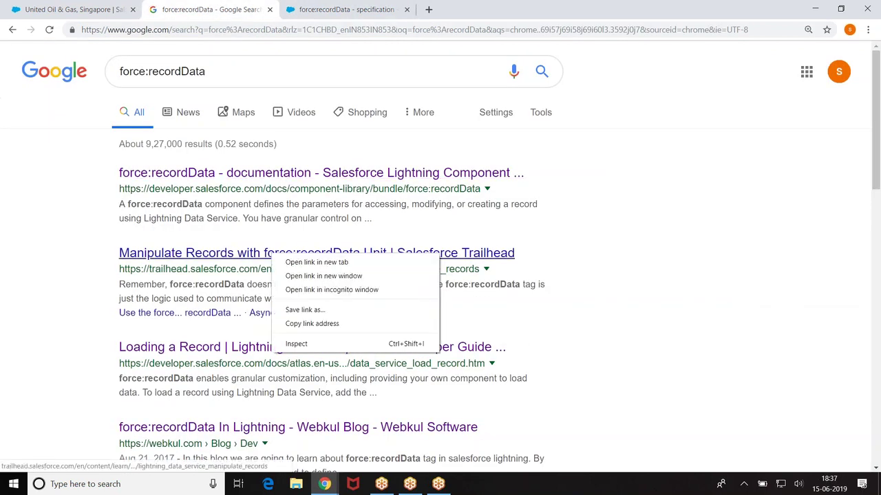
right_click(229, 346)
click(265, 355)
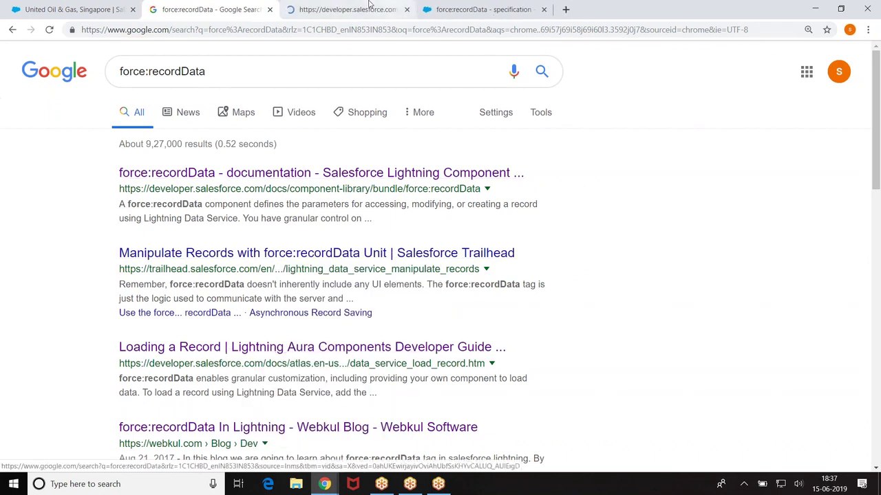
click(326, 5)
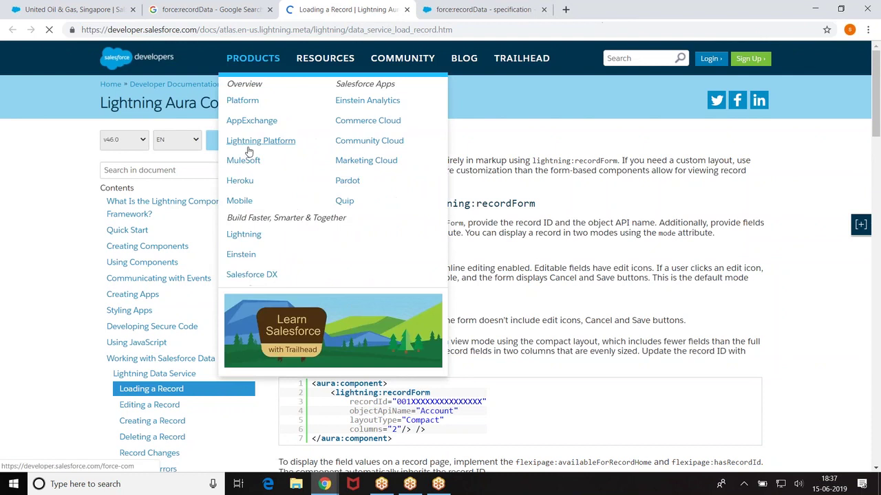
Step: Go to the Creating a Record guide and scroll to the ldsCreateController.js saveRecord example
scroll(118, 263, down, 3)
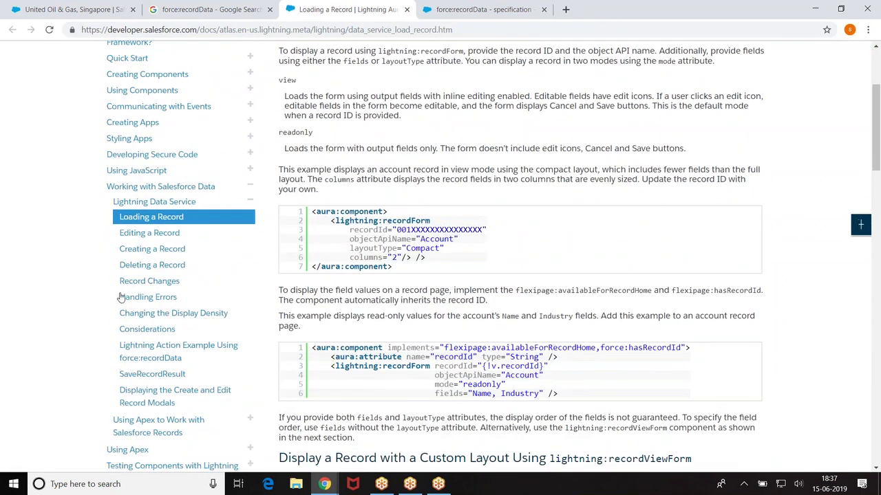
click(148, 252)
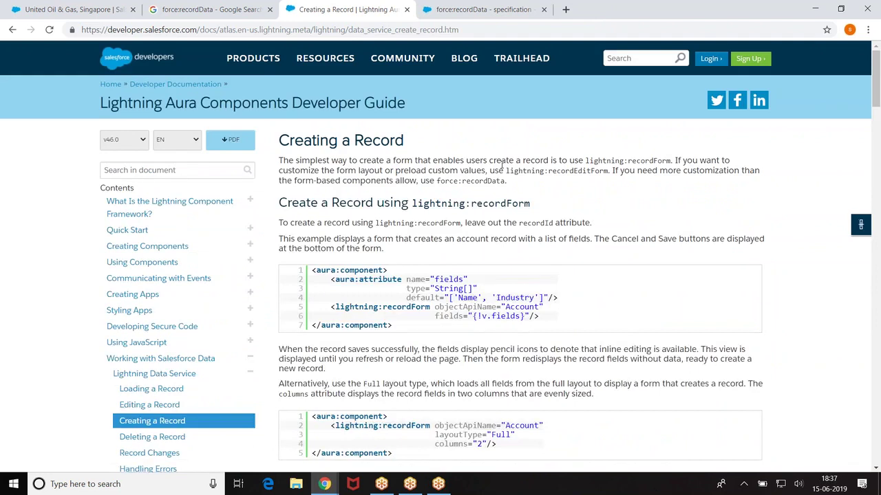
scroll(212, 227, down, 3)
scroll(215, 226, down, 12)
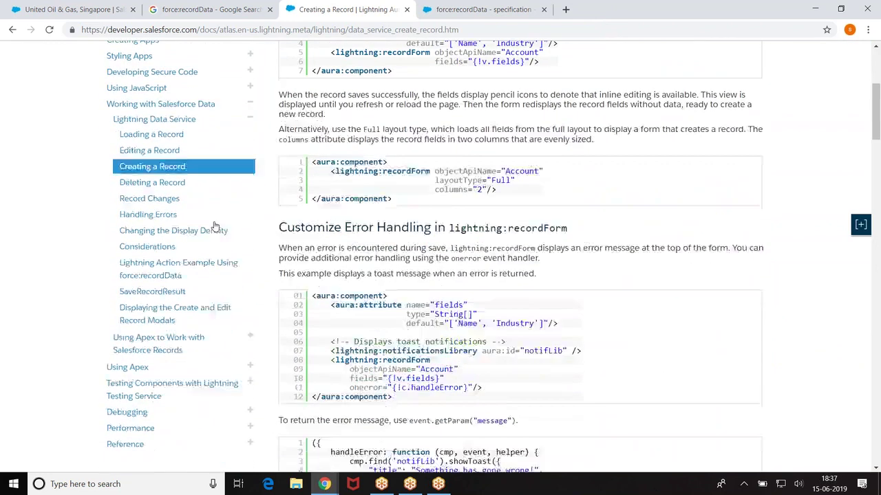
scroll(520, 256, down, 15)
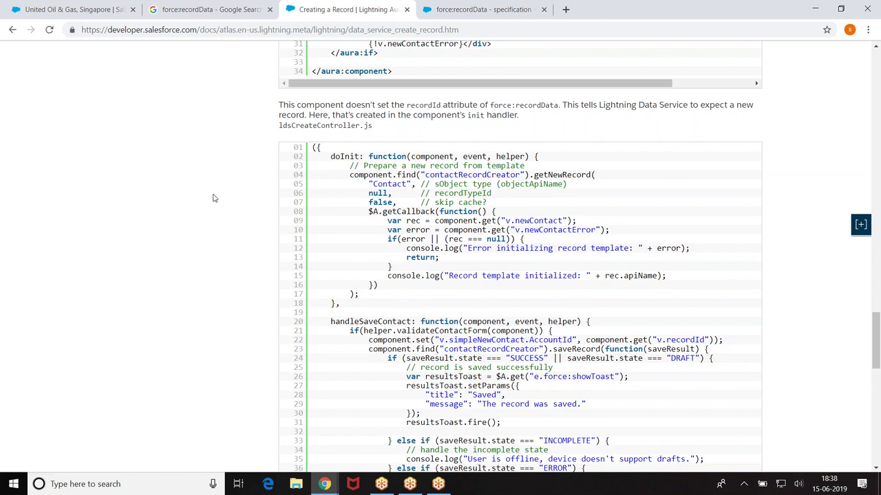
Step: Launch Paint through a Windows search for 'paint'
click(101, 485)
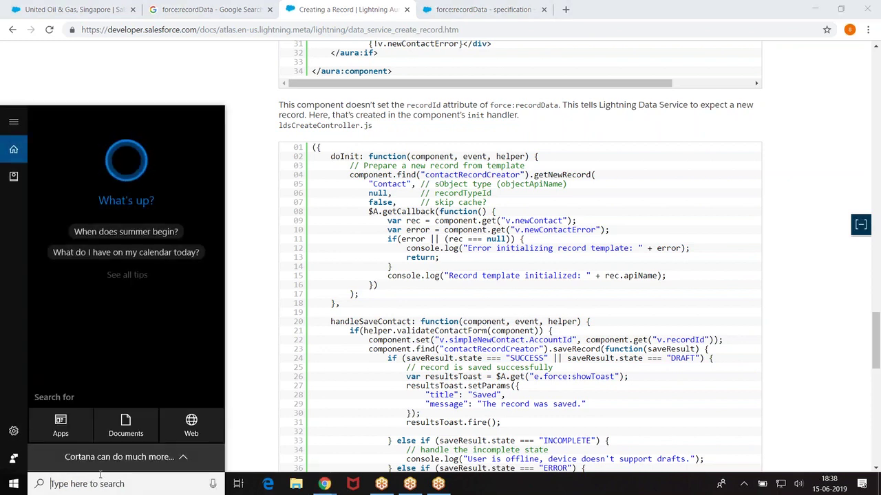
text(paint)
key(Return)
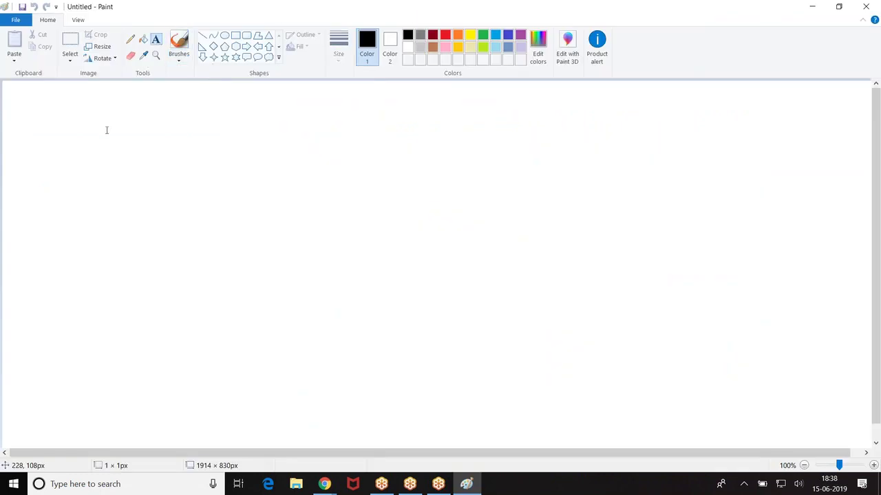
Step: Start a text box on the canvas reading 'component.find("'
click(107, 128)
text(cop)
key(BackSpace)
key(BackSpace)
key(BackSpace)
text(elemet)
key(BackSpace)
key(BackSpace)
key(BackSpace)
key(BackSpace)
key(BackSpace)
key(BackSpace)
text(component.find(")
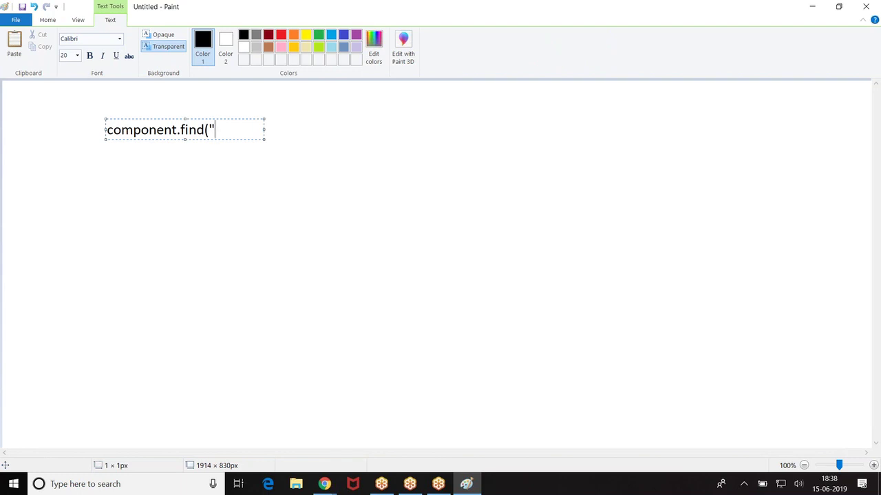
Step: Complete the text as component.find("id").saveRecord( function(saveResult){}); in a widened text box
text(id"))
drag(263, 128, 513, 130)
text(.saveRecod)
key(BackSpace)
text(rd( function(saveResult){});)
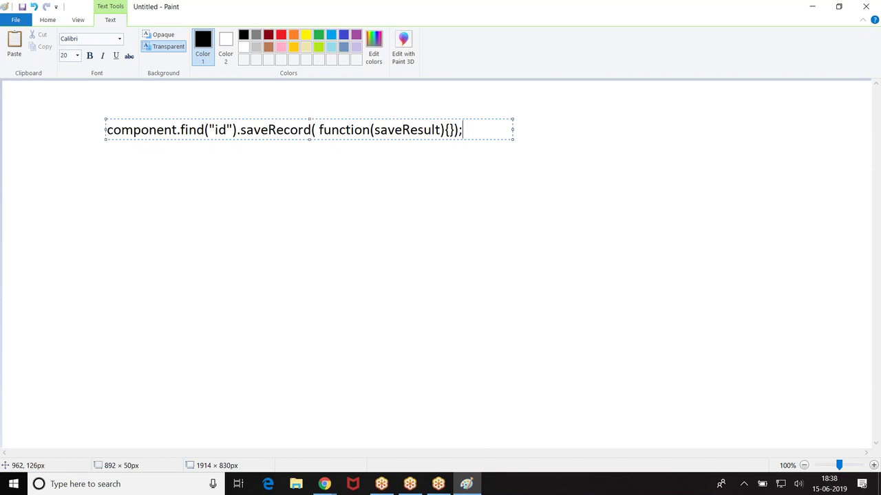
click(451, 130)
Step: Insert indented lines 'saveResult.state === SUCCESS' and '=== ERROR' between the callback braces
key(Return)
key(Return)
key(Return)
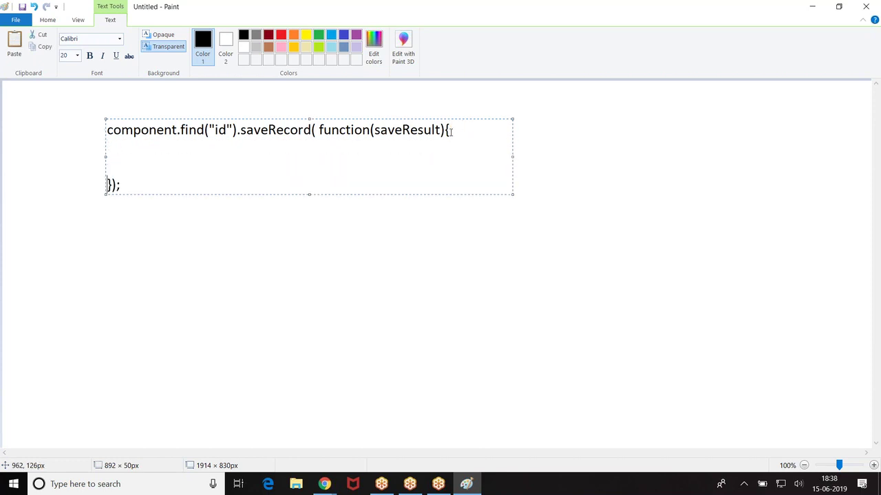
click(137, 147)
key(Tab)
key(Tab)
text(saveResult.state )
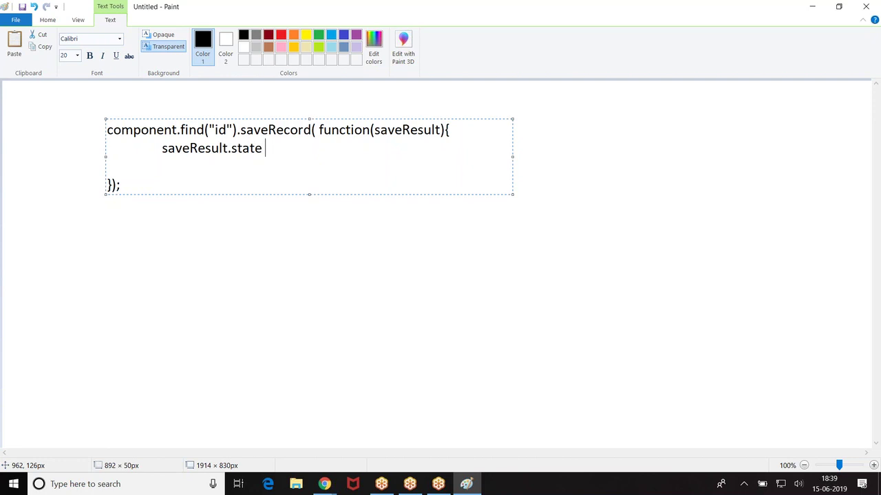
text(=== SUCCES)
key(BackSpace)
key(BackSpace)
text(CESS)
key(Return)
key(Tab)
key(Tab)
key(Tab)
key(Tab)
key(Tab)
key(Tab)
key(BackSpace)
text(===)
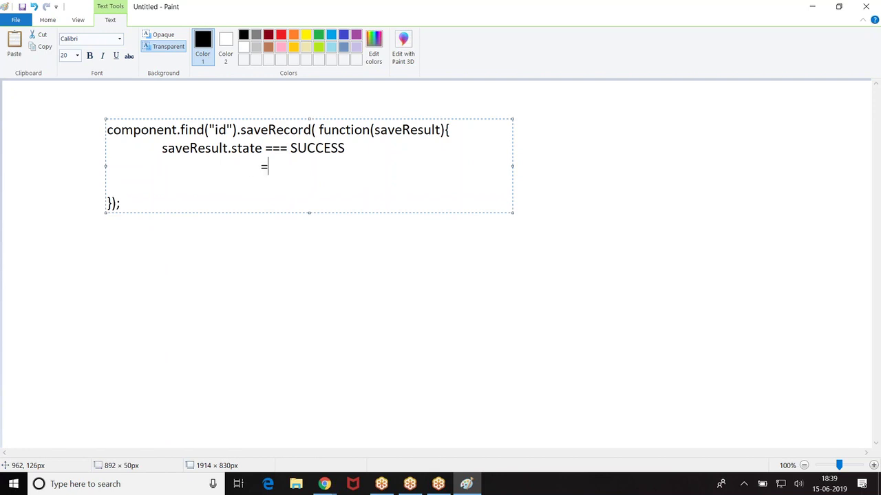
text( ERROR)
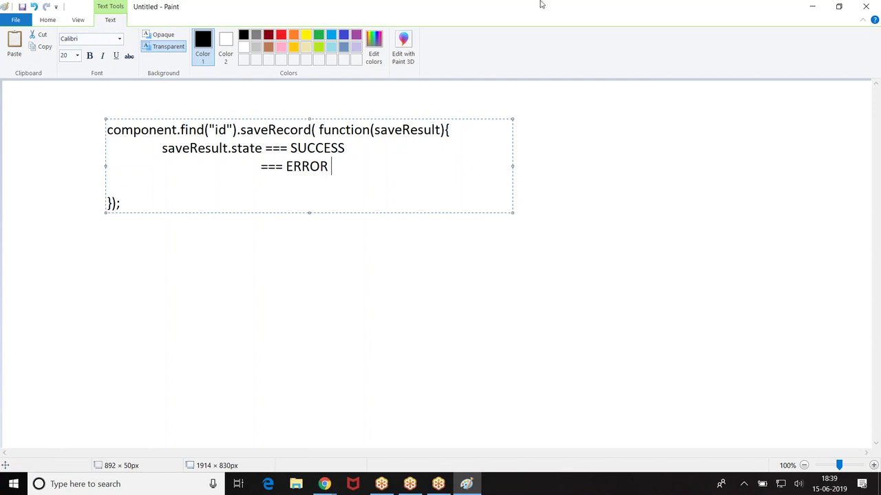
Step: Minimize Paint and bring the Creating a Record page back to its Customize Error Handling section
click(812, 8)
scroll(197, 217, up, 20)
scroll(197, 217, up, 7)
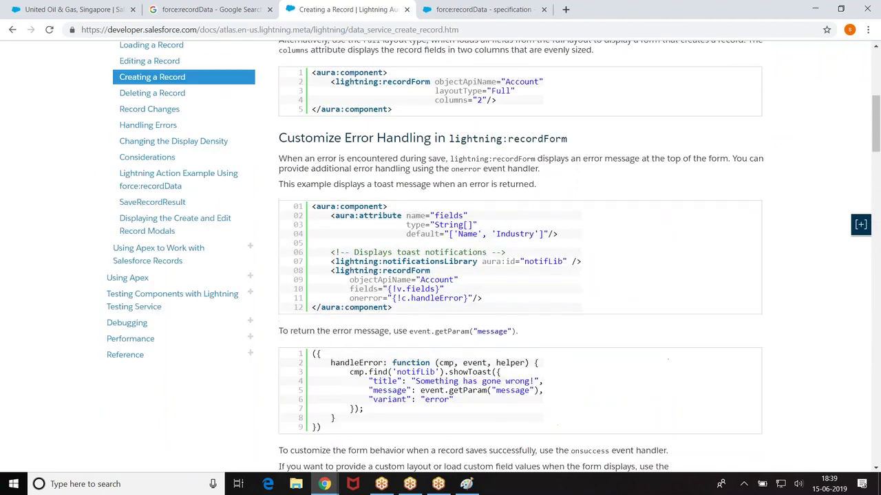
scroll(197, 217, down, 4)
scroll(27, 248, up, 5)
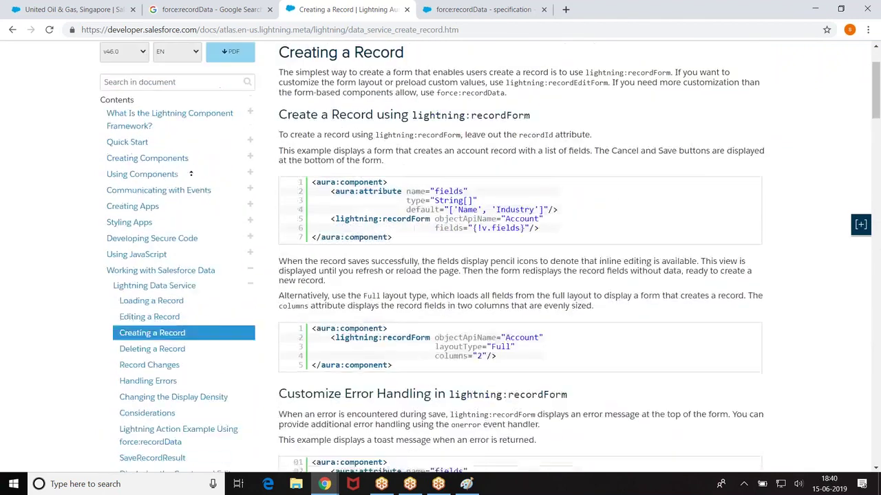
scroll(25, 255, down, 6)
scroll(18, 206, up, 5)
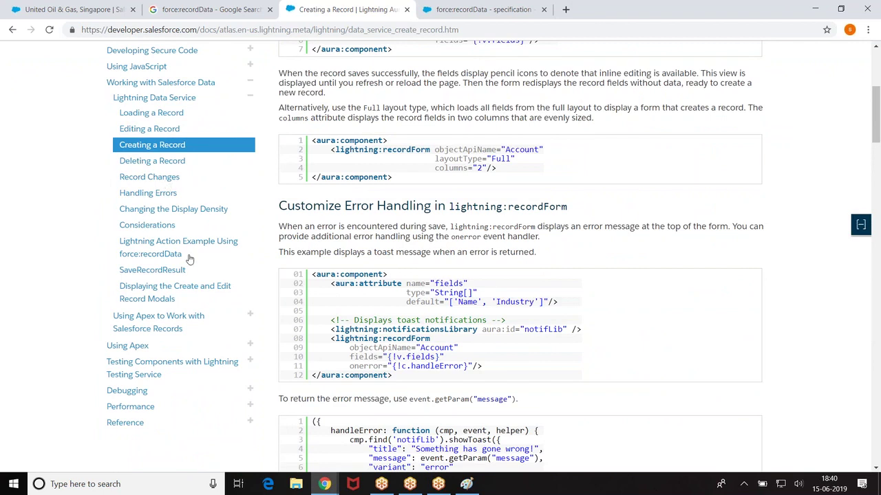
Step: Open the SaveRecordResult page from the contents pane and scroll to its state row
click(142, 271)
scroll(476, 198, down, 2)
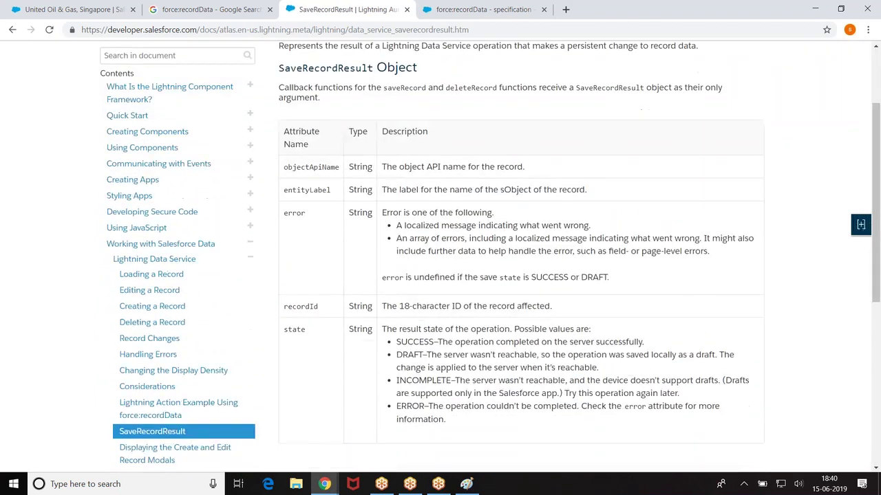
scroll(478, 200, down, 2)
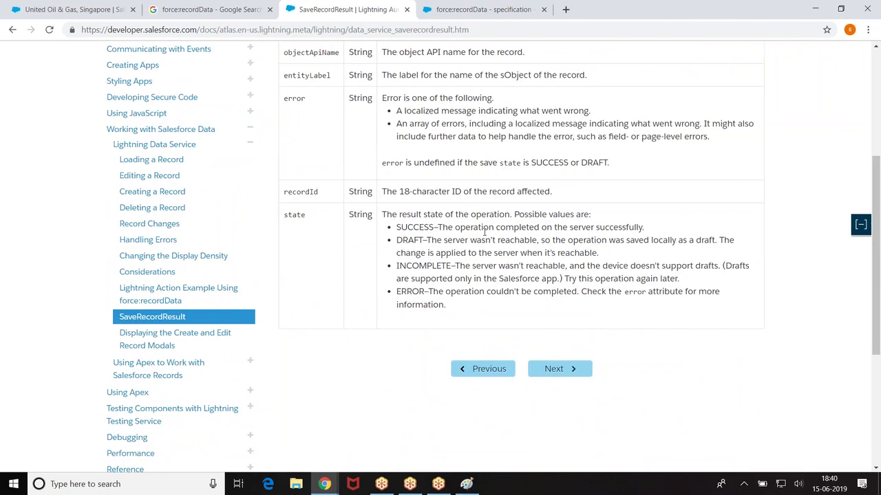
scroll(485, 233, up, 3)
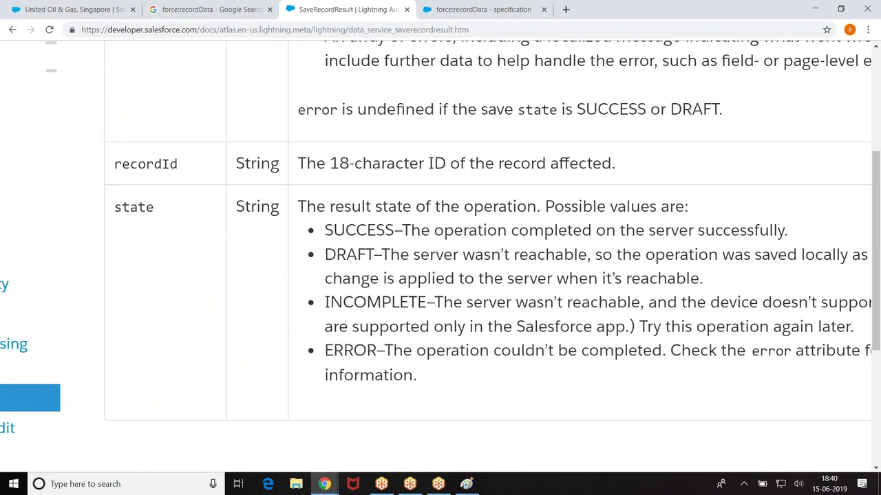
scroll(329, 252, down, 2)
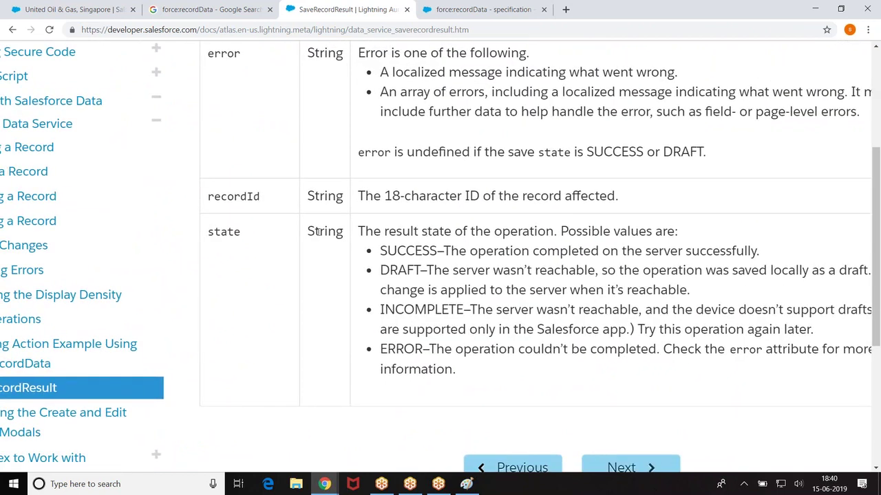
Step: Highlight the SUCCESS, DRAFT and ERROR state descriptions, then restore normal page zoom
drag(381, 250, 438, 251)
drag(380, 270, 690, 289)
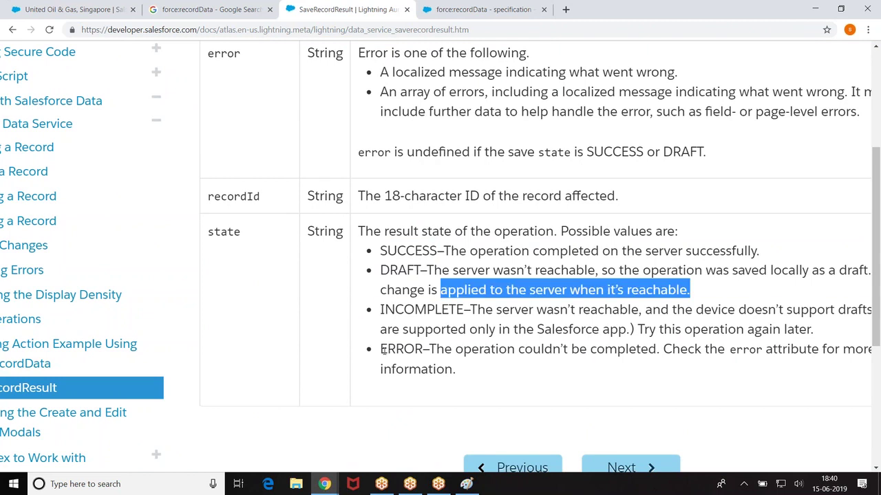
drag(381, 349, 416, 349)
click(289, 363)
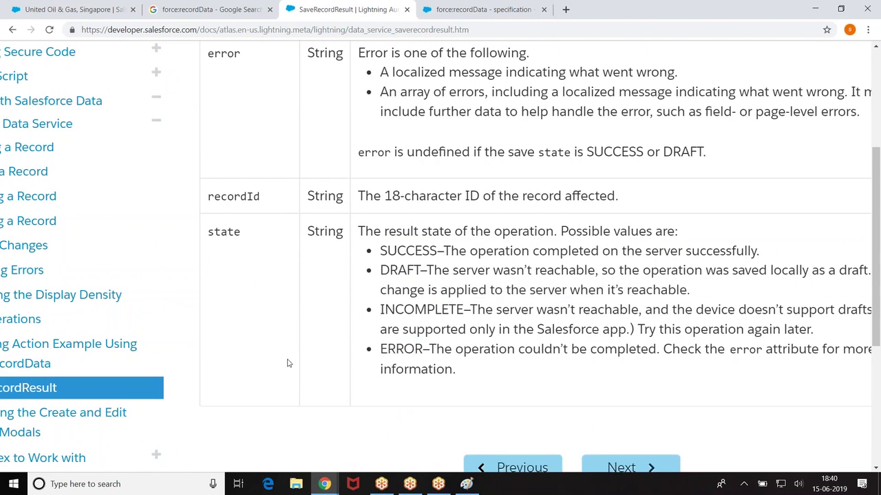
key(ctrl+minus)
key(ctrl+minus)
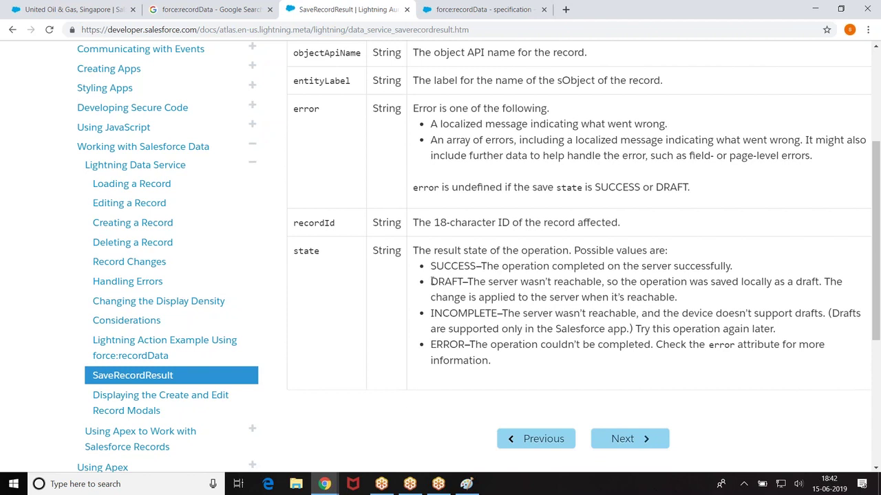
Step: Highlight the DRAFT, INCOMPLETE and ERROR state values, then go to the Creating a Record page
drag(432, 281, 461, 281)
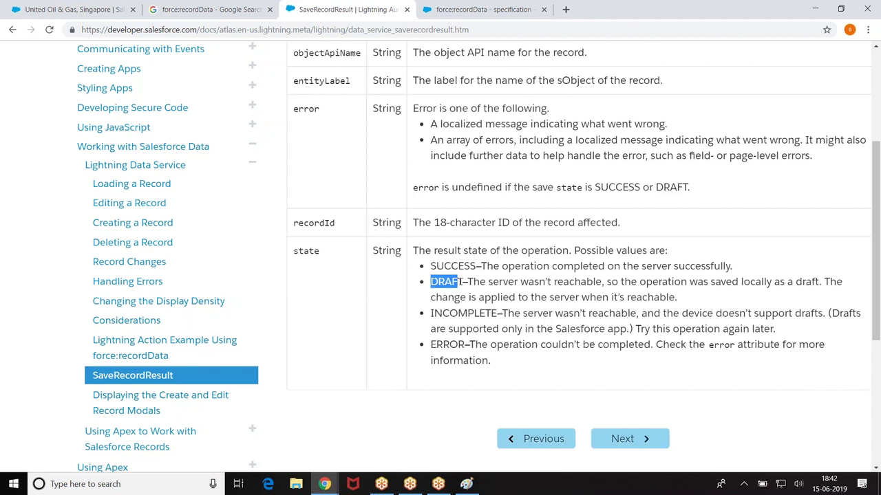
drag(433, 313, 487, 314)
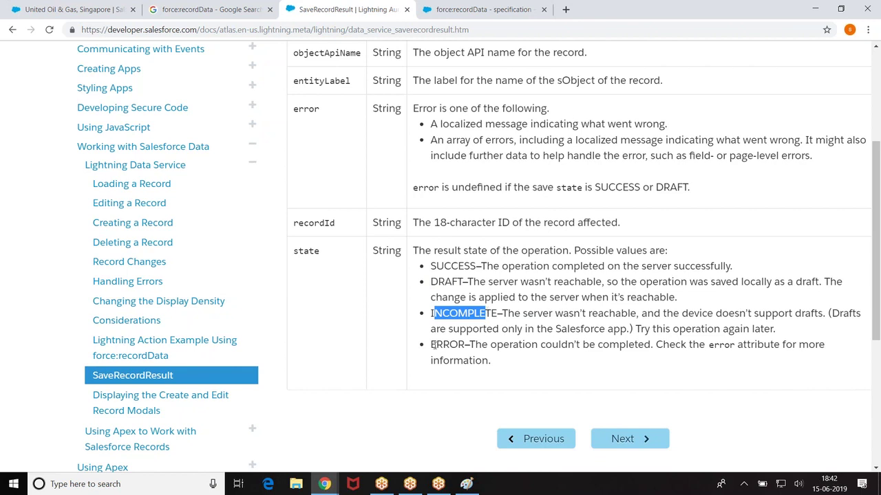
drag(432, 344, 465, 344)
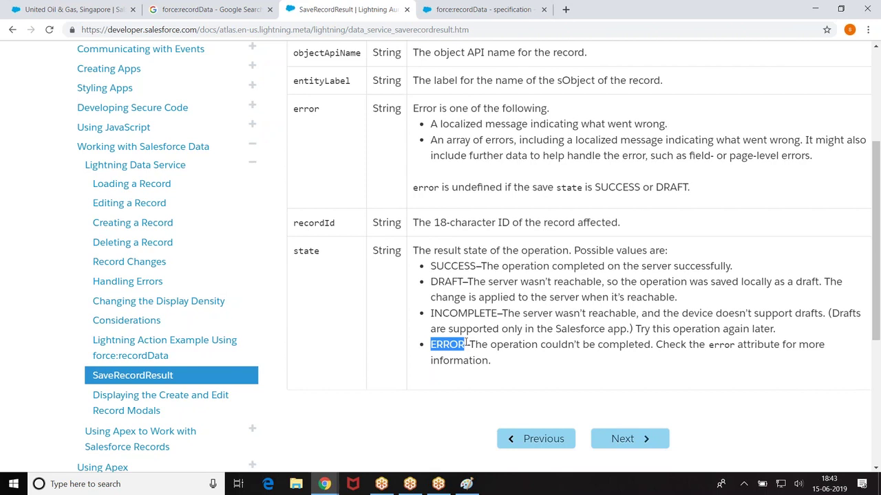
click(137, 223)
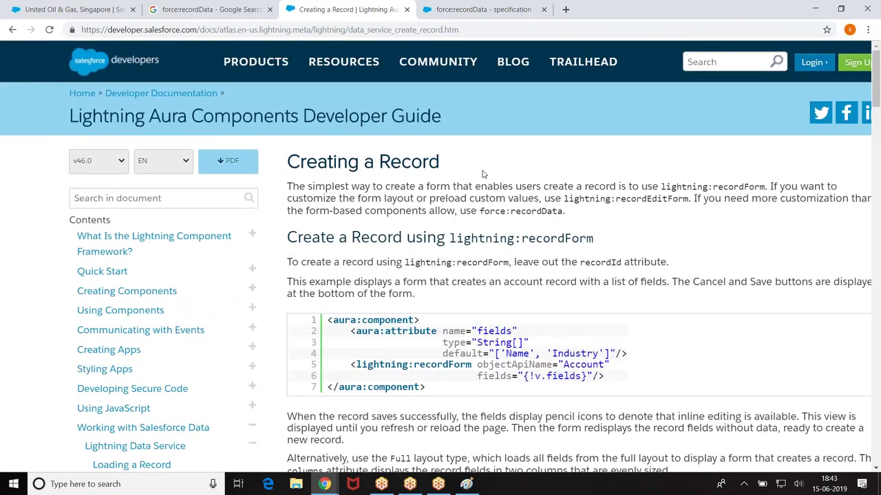
Step: Select the success toast code (lines 26–31) in handleSaveContact and return to the Developer Console
scroll(483, 174, down, 15)
scroll(578, 255, down, 20)
scroll(612, 169, down, 5)
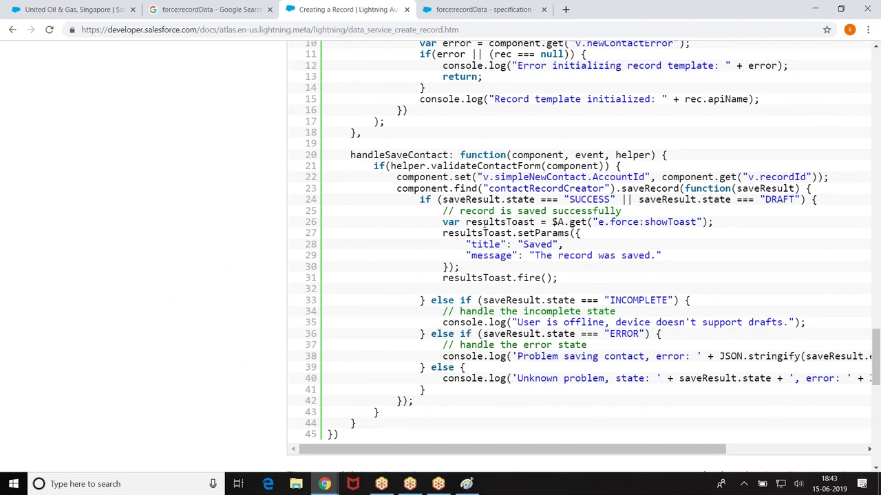
drag(443, 221, 555, 278)
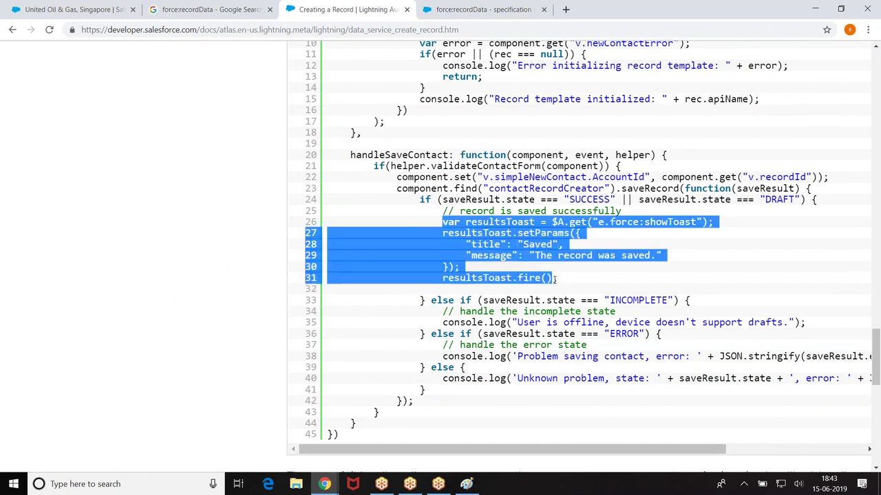
click(324, 484)
click(406, 454)
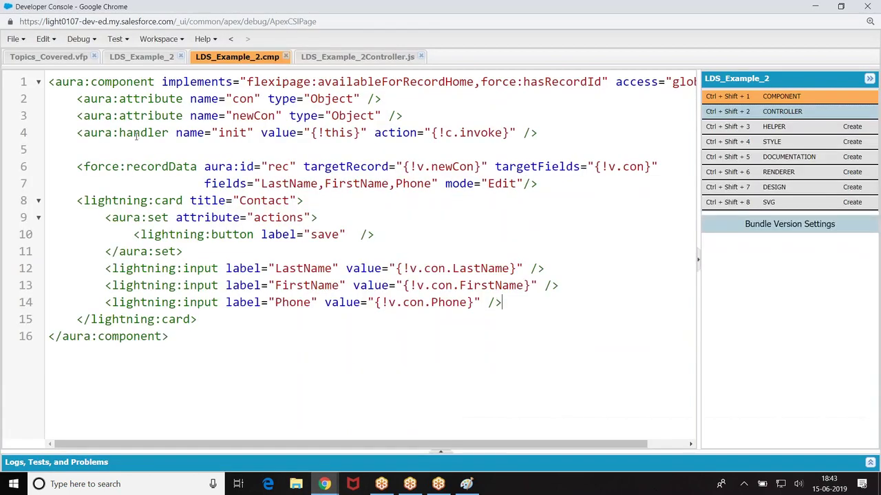
Step: In LDS_Example_2Controller.js, add a callMe : function(component,event,helper){ after the invoke function
click(358, 58)
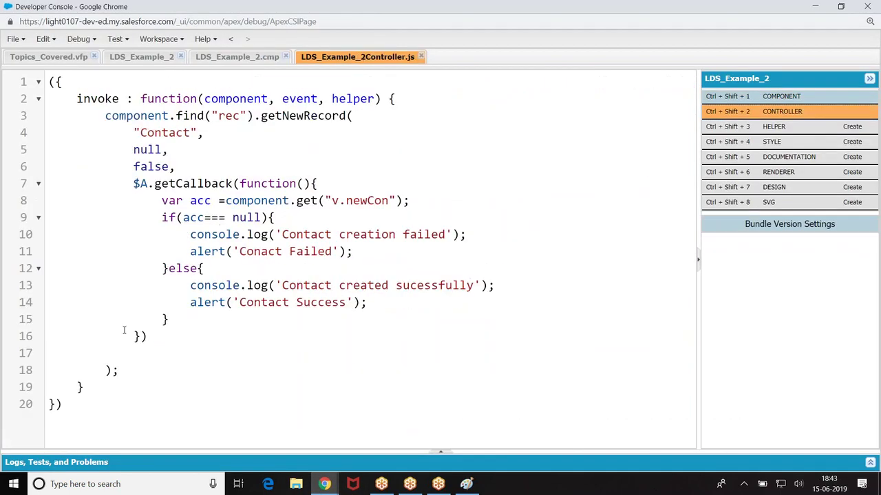
click(94, 388)
text(,)
key(Return)
text(fu)
key(BackSpace)
key(BackSpace)
text(callM)
text(e : f)
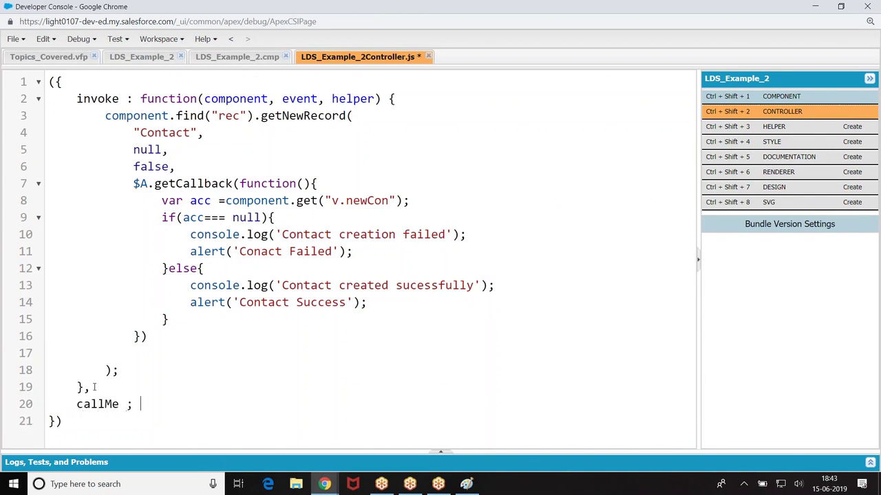
text(unction)
click(77, 424)
key(Return)
key(Return)
key(Return)
key(Return)
key(Return)
key(Return)
key(Return)
key(Return)
key(Return)
key(Return)
key(Return)
key(Return)
scroll(223, 307, up, 1)
text(()
text(component,eve)
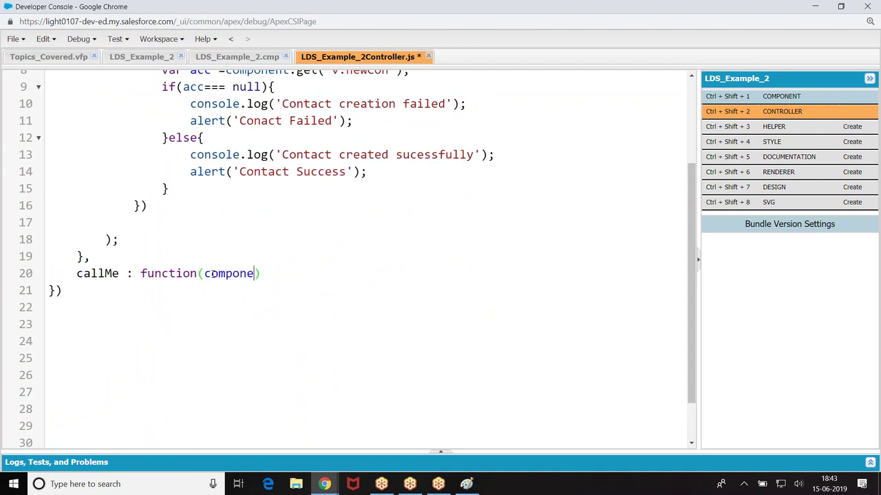
text(nt,helper){)
key(Return)
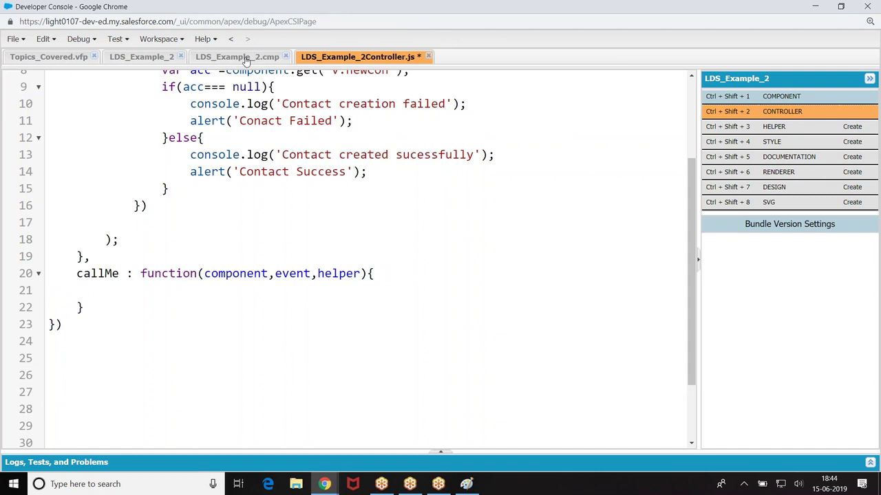
Step: Inside callMe, call component.find("rec").saveRecord(function(saveResult){});
click(251, 58)
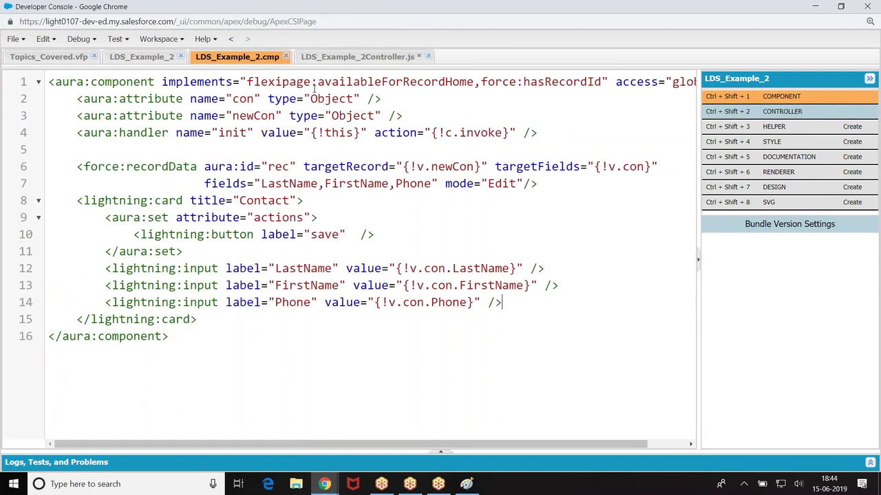
click(339, 61)
text(component.get)
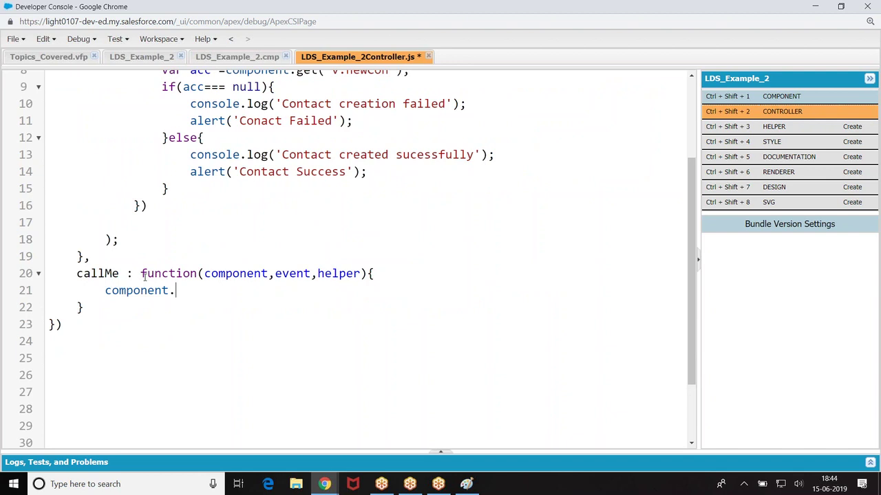
key(BackSpace)
key(BackSpace)
key(BackSpace)
text(find("rec)
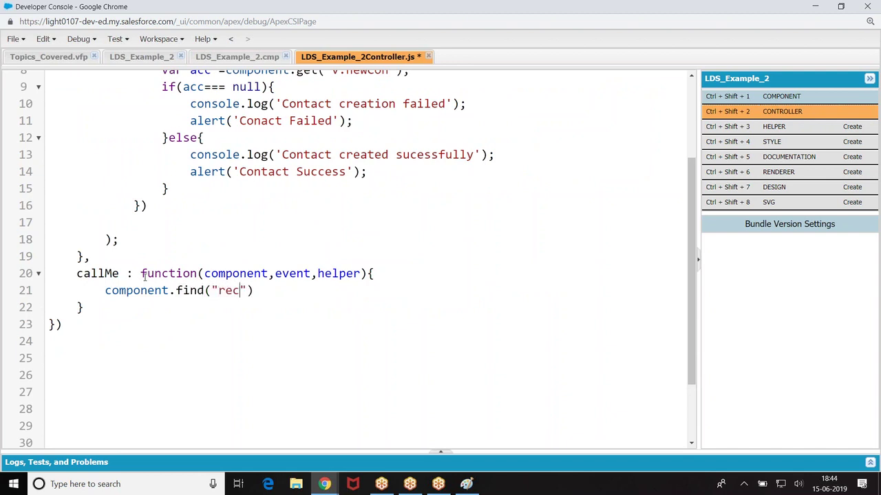
key(Right)
key(Right)
text(.s)
text(aveRecord()
text(function(re)
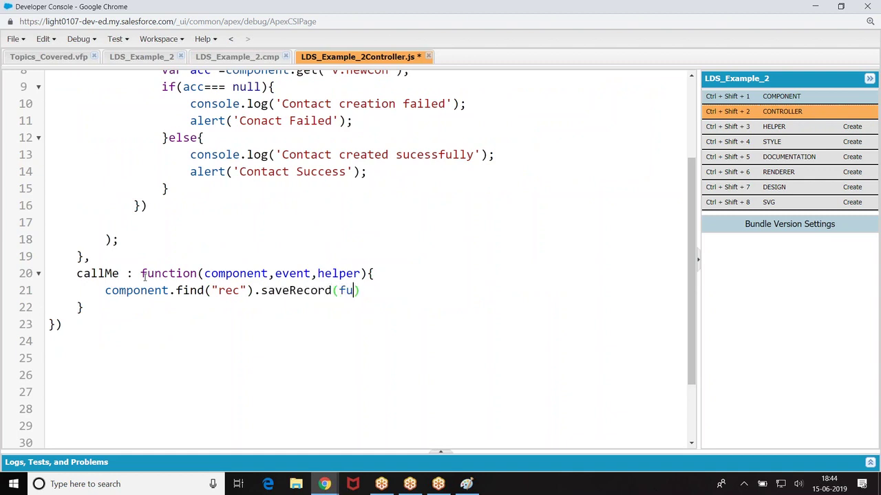
key(BackSpace)
key(BackSpace)
text(saveResult)
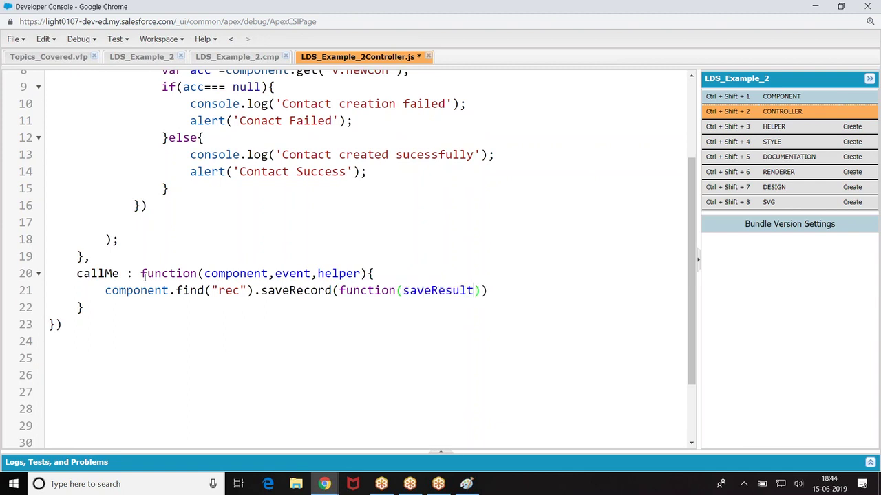
text(){});)
Step: In the callback, declare var state = saveResult.state and start an if (state === "SUCCESS") check
click(488, 290)
key(Return)
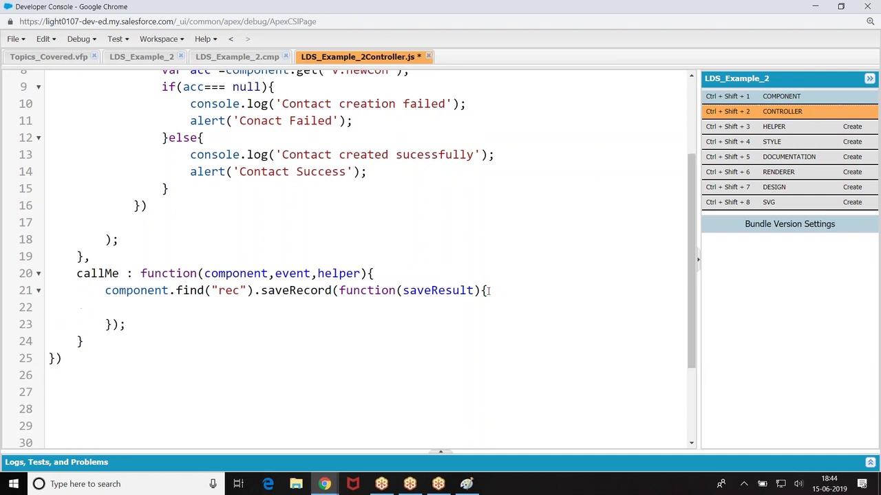
text(var state =saveResult.state)
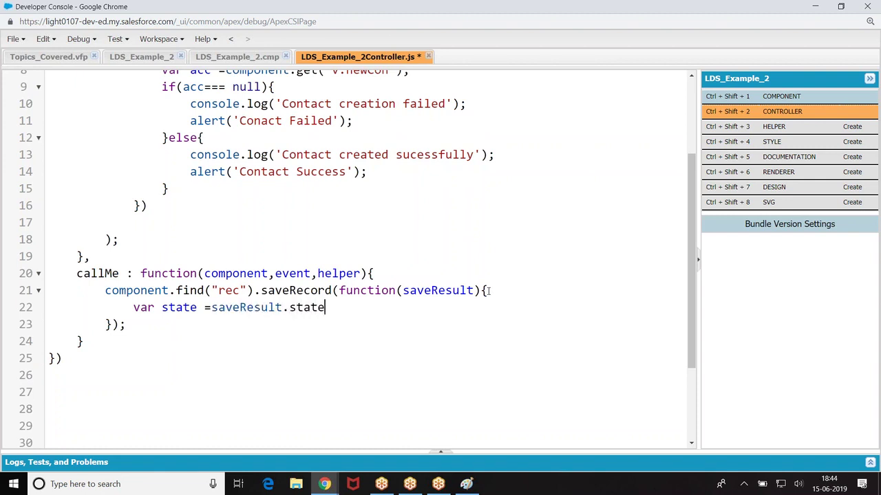
text(;)
key(Return)
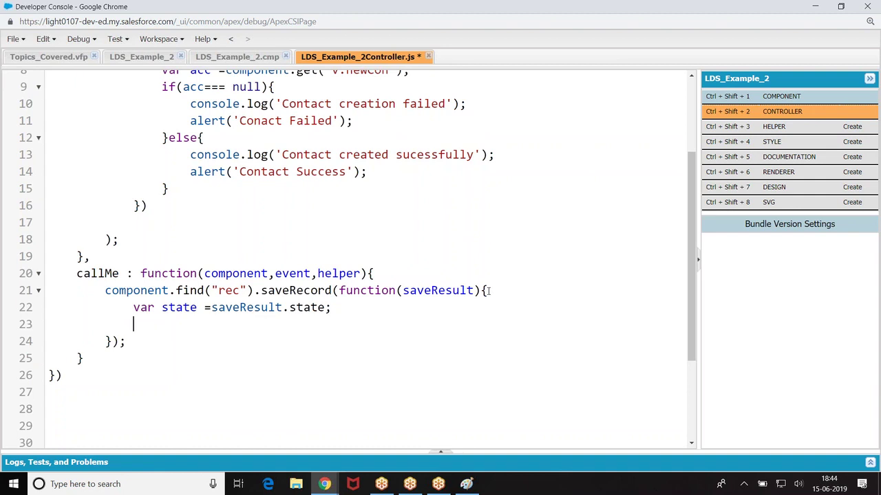
text(if(state===)
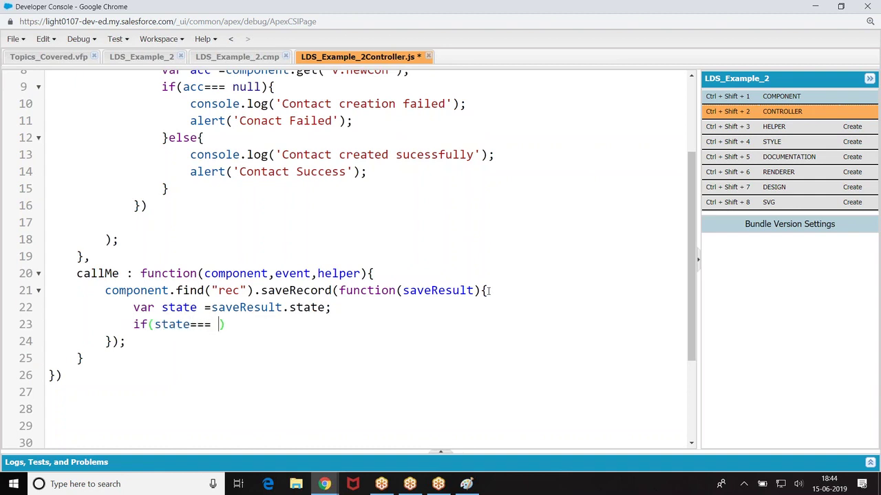
click(191, 325)
click(219, 325)
text("suc)
key(BackSpace)
key(BackSpace)
key(BackSpace)
text(SUC)
key(BackSpace)
key(BackSpace)
key(BackSpace)
text(SUCCESS)
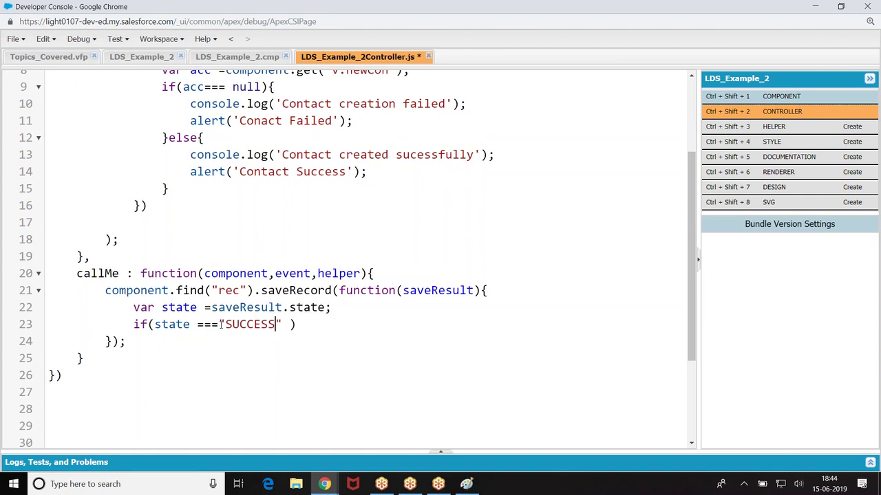
Step: Back in the documentation, open the create-record example's plain source view
mouse_move(320, 485)
click(265, 423)
click(639, 156)
scroll(820, 115, up, 1)
scroll(821, 115, up, 3)
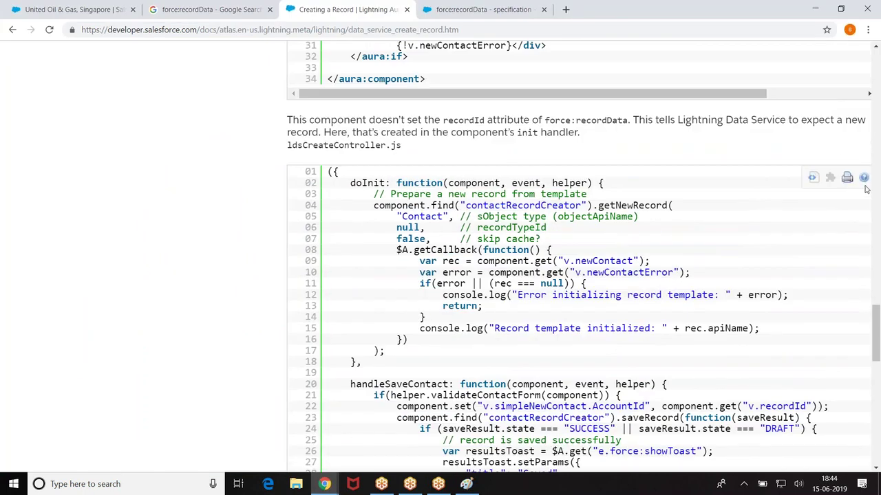
click(812, 178)
Step: Select the SUCCESS if-block with its toast, close the source popup and return to the Developer Console
scroll(295, 331, down, 3)
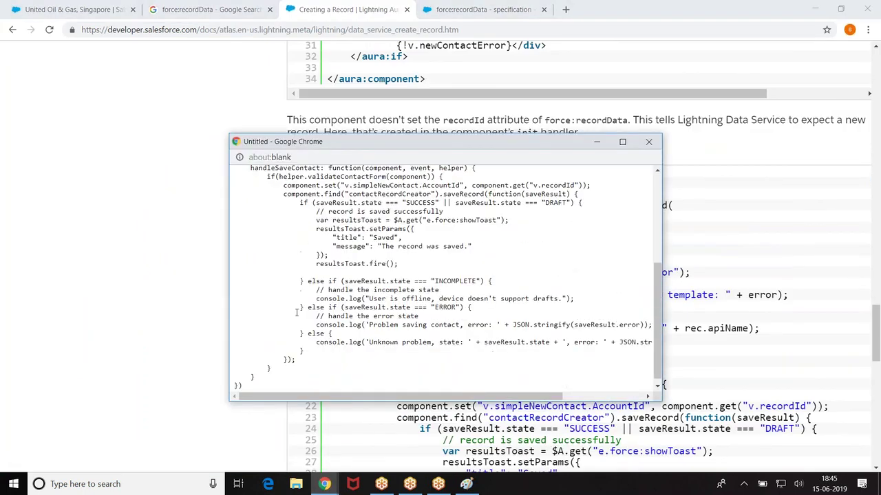
drag(296, 204, 410, 269)
key(ctrl+c)
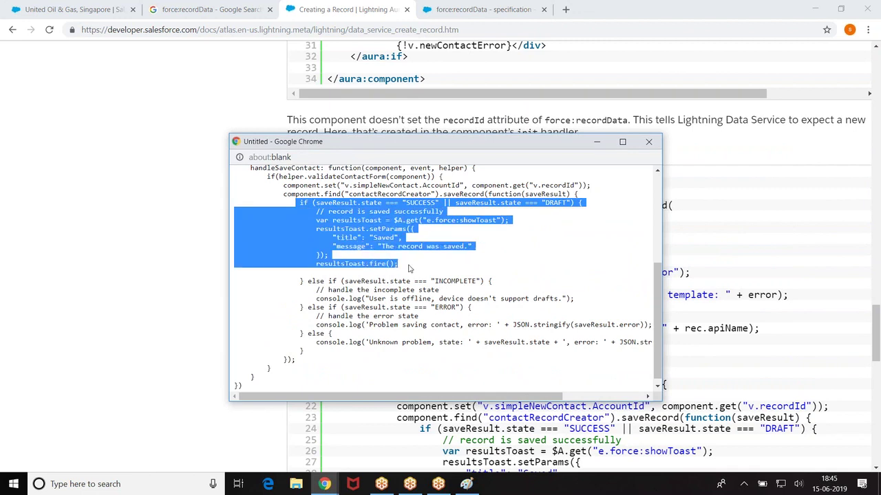
click(648, 142)
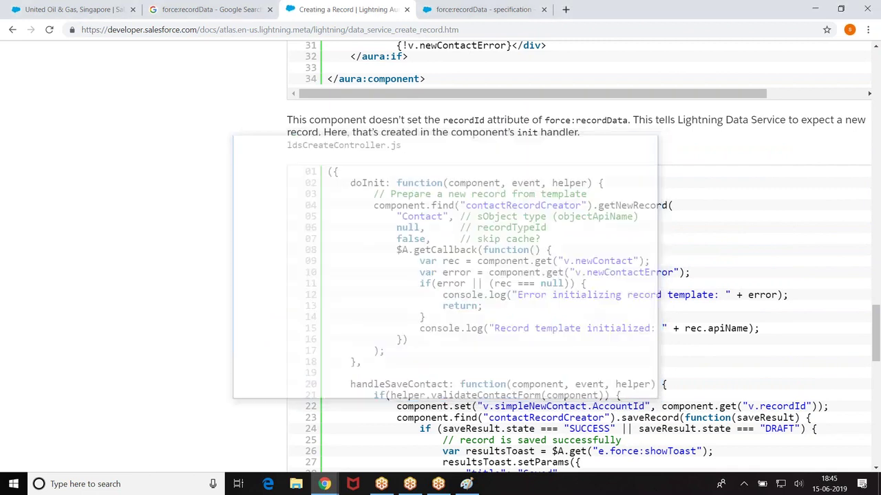
mouse_move(324, 484)
click(386, 423)
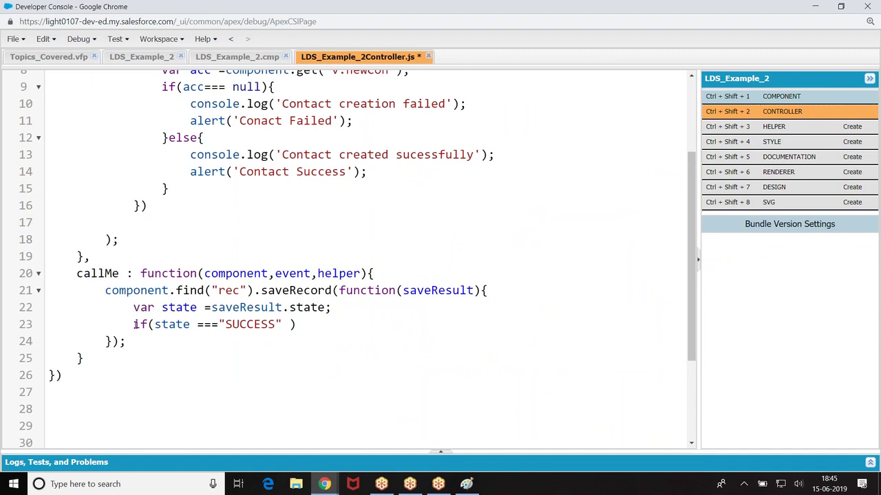
Step: Paste the toast if-block over the state lines 22–23, fix the closing braces, and save
drag(133, 308, 312, 326)
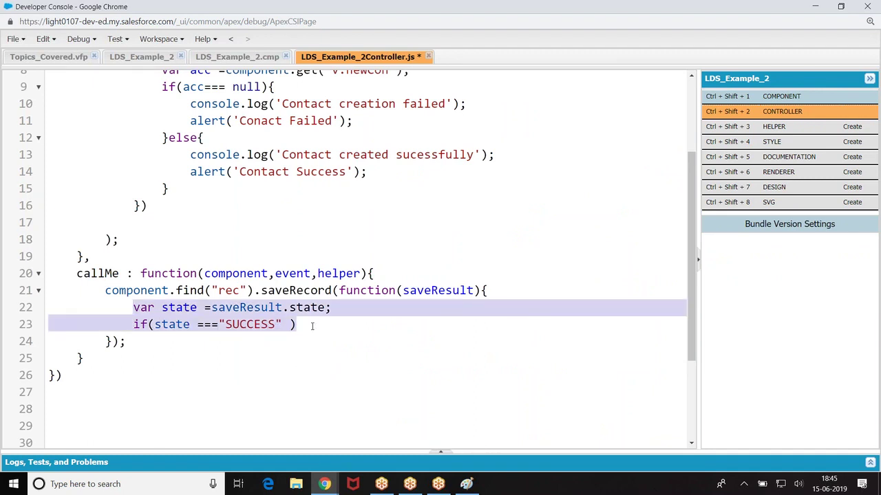
key(ctrl+v)
scroll(323, 318, down, 3)
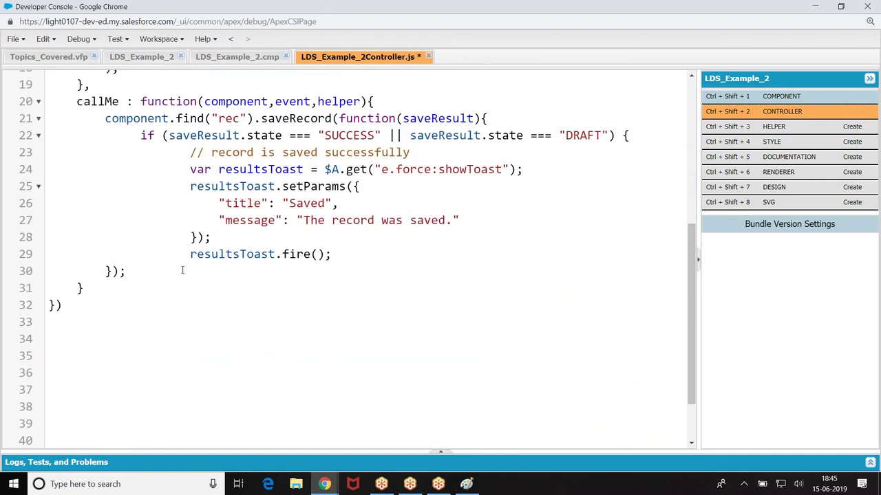
click(107, 270)
key(Right)
key(Right)
text(})
click(148, 272)
key(Return)
key(ctrl+s)
Step: Move the toast if-block inside the saveRecord callback and save the controller again
scroll(276, 227, up, 2)
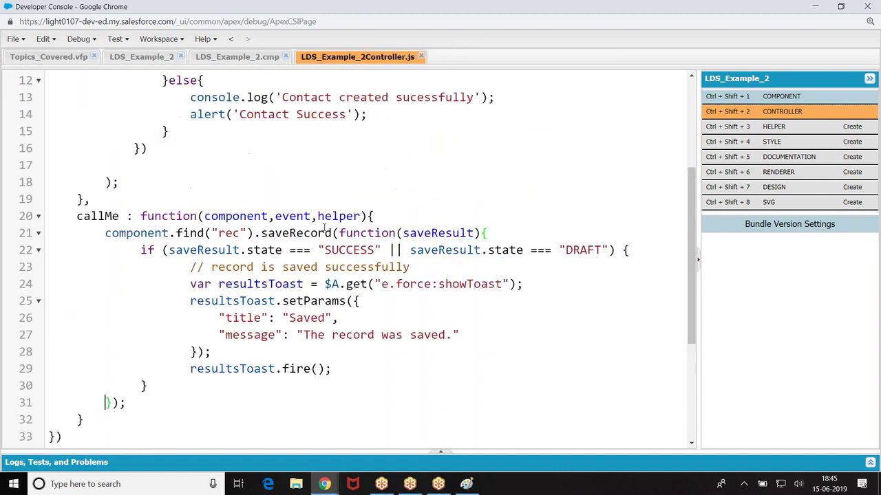
click(505, 236)
key(Return)
key(Return)
key(Return)
key(Return)
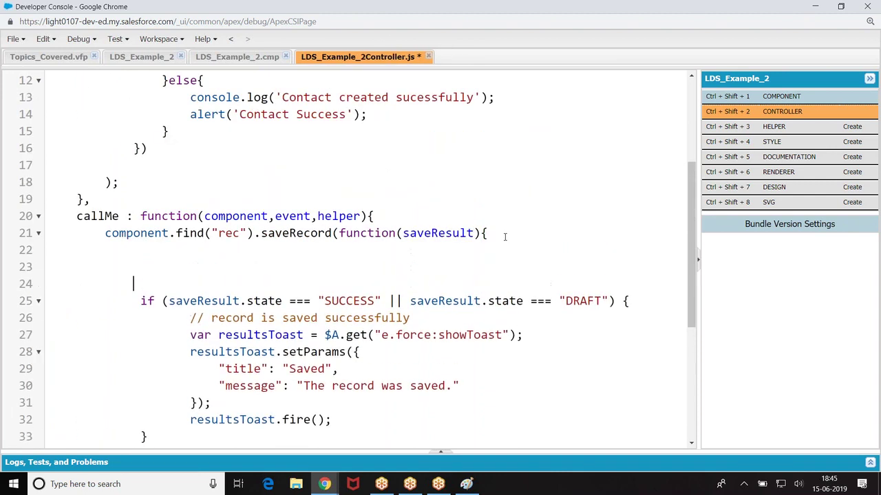
scroll(120, 158, down, 3)
drag(134, 146, 222, 288)
key(ctrl+x)
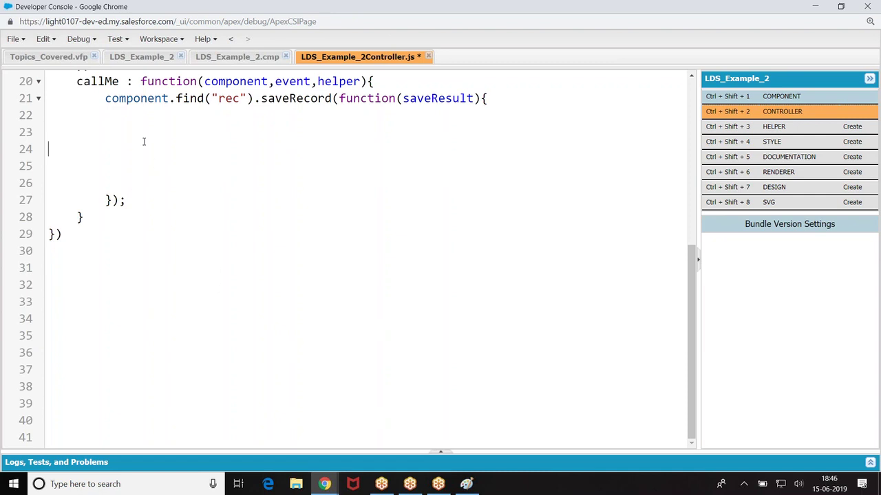
key(BackSpace)
key(ctrl+v)
key(ctrl+s)
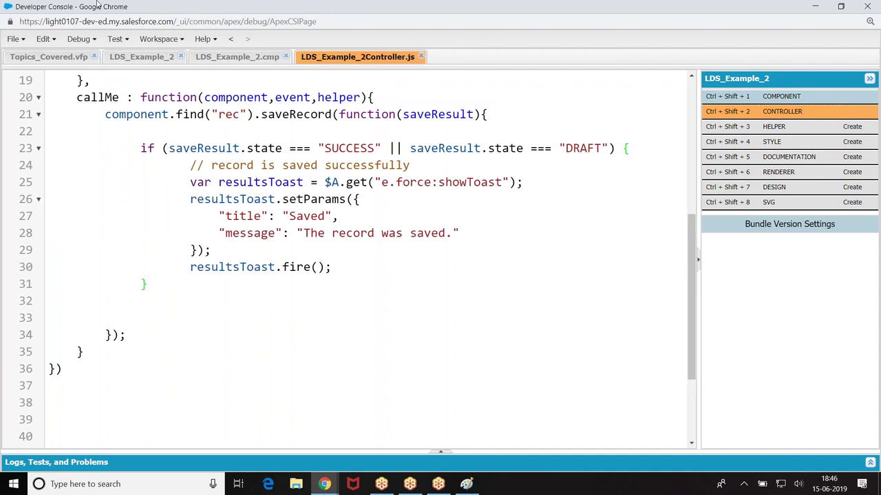
Step: Add onclick="{!c.callMe}" to the save lightning:button in LDS_Example_2.cmp and save the markup
click(233, 58)
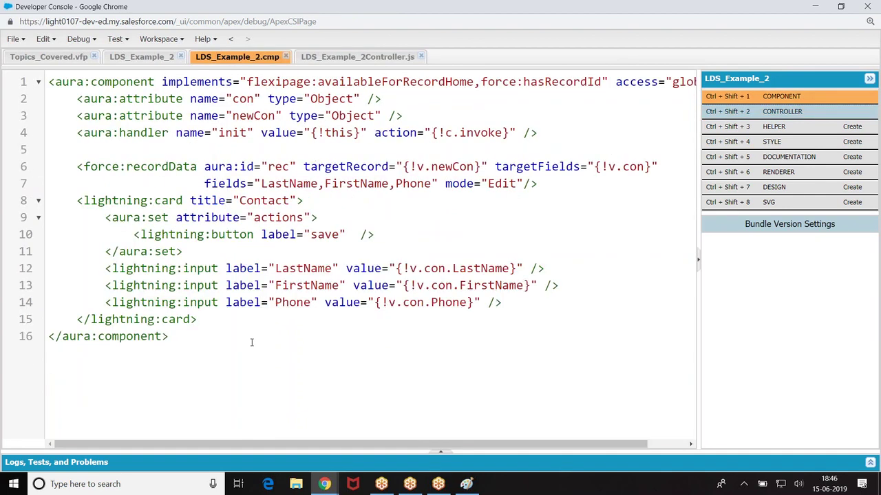
click(355, 234)
text(onclick=")
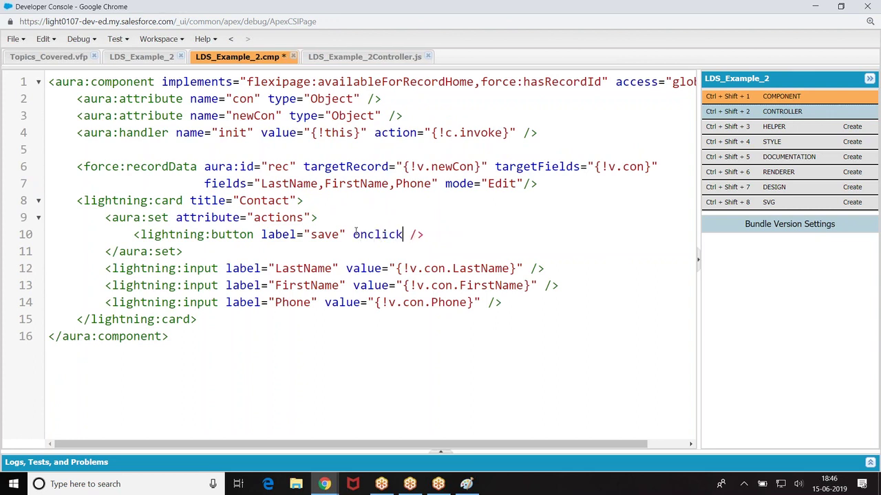
text({!c.sav)
key(BackSpace)
key(BackSpace)
key(BackSpace)
text(callMe}")
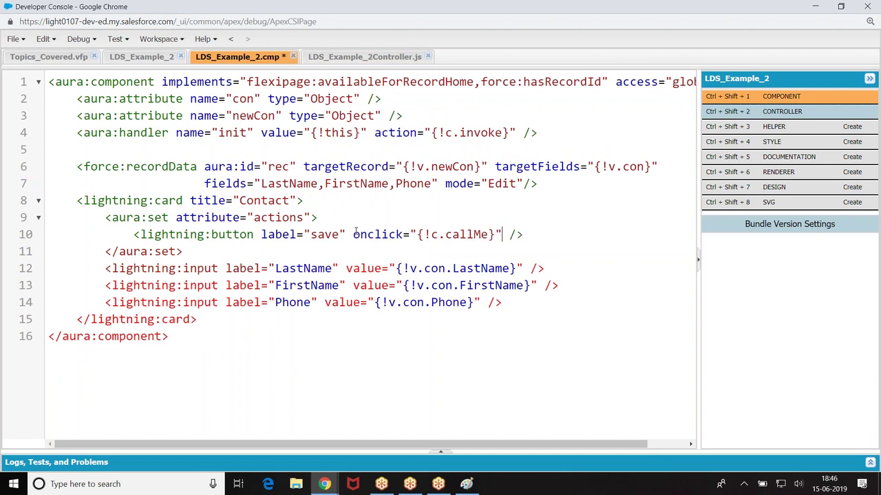
key(ctrl+s)
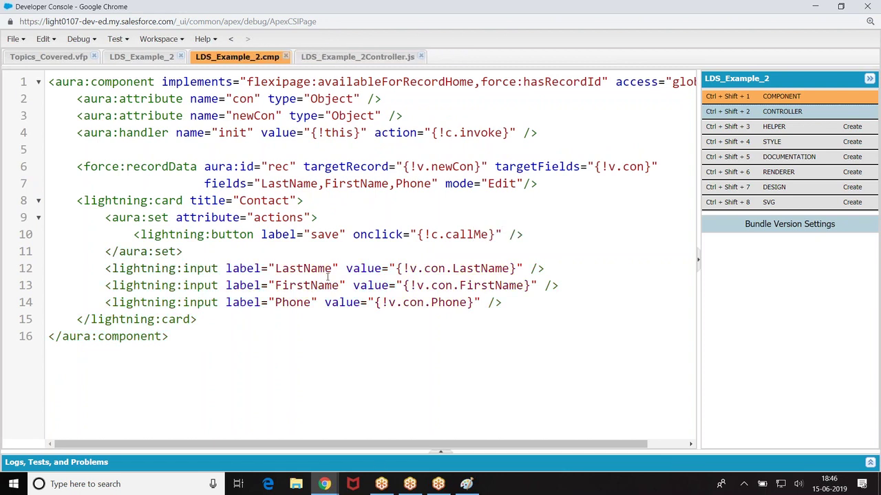
Step: Switch to the United Oil & Gas account page, reload it and dismiss the Contact Success alert
mouse_move(324, 483)
click(255, 412)
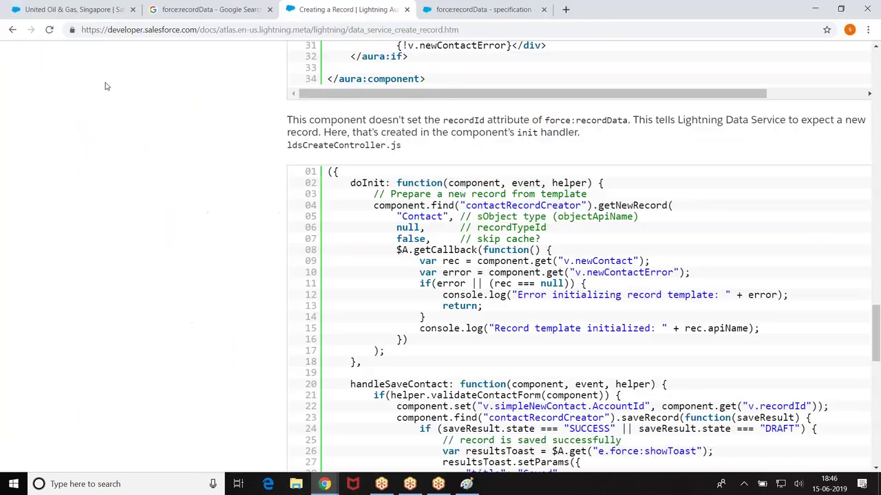
click(117, 10)
click(49, 30)
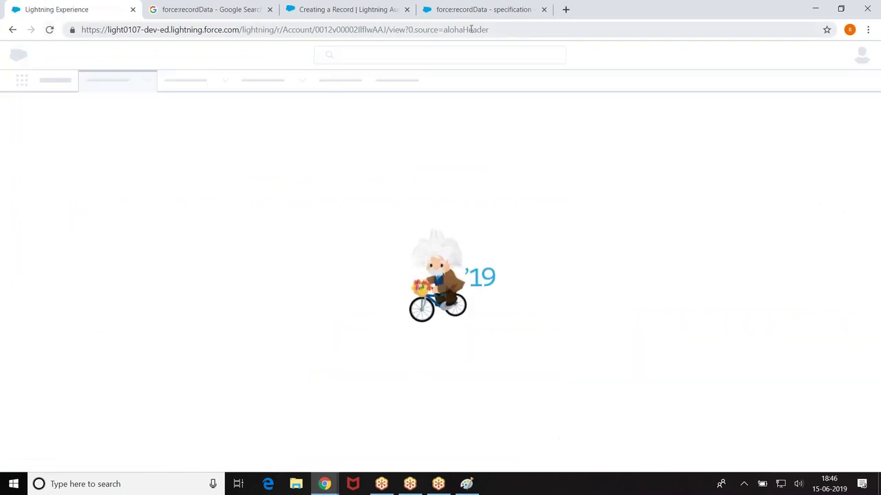
click(508, 29)
key(Return)
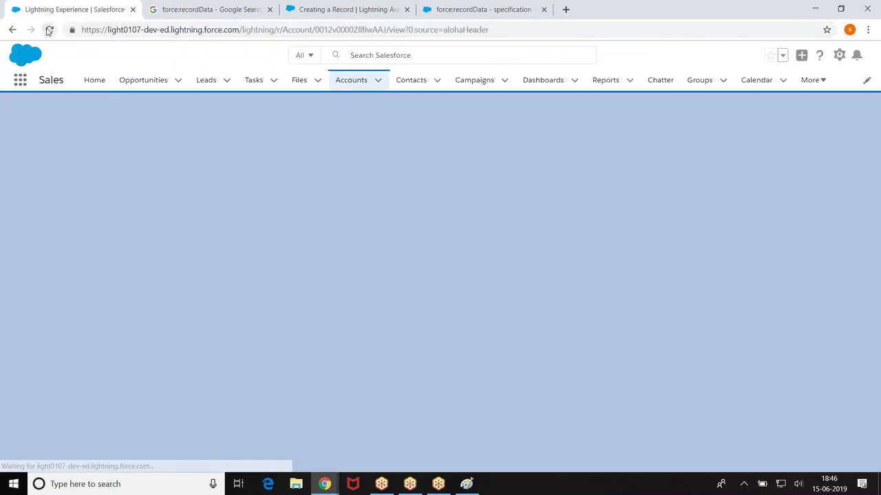
click(49, 30)
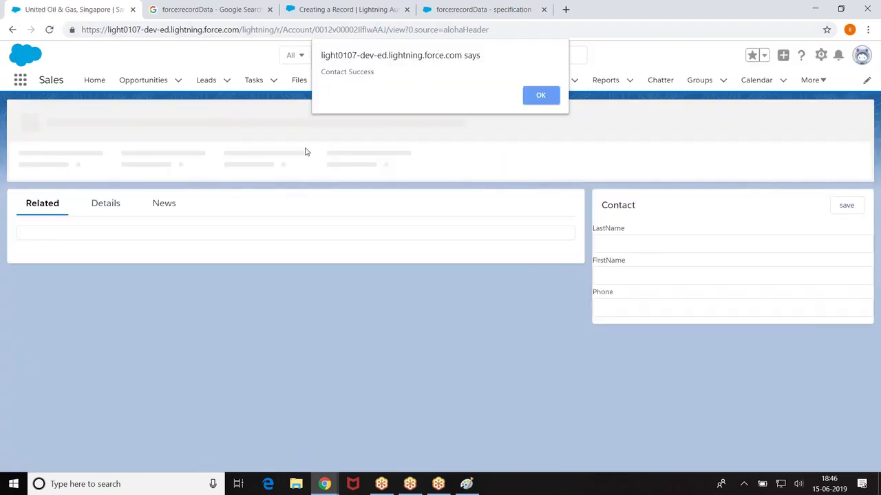
click(552, 97)
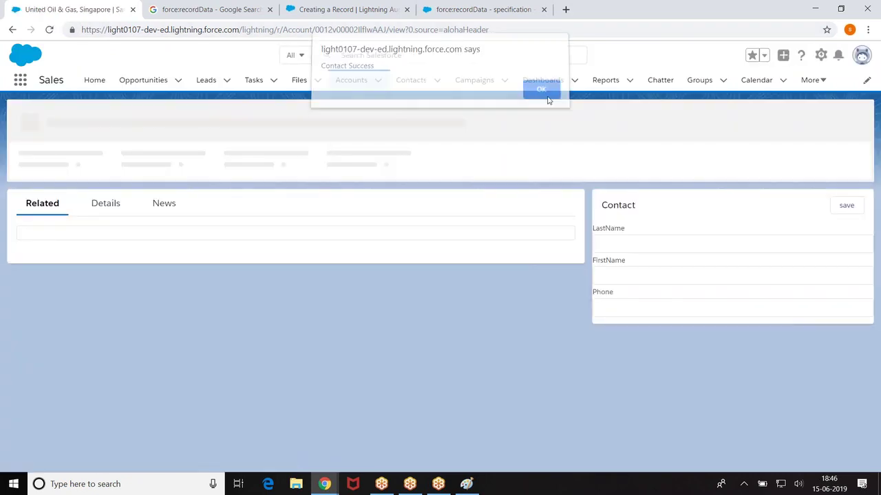
Step: Reload the account page twice more, dismissing each alert, then return to the Developer Console
click(49, 31)
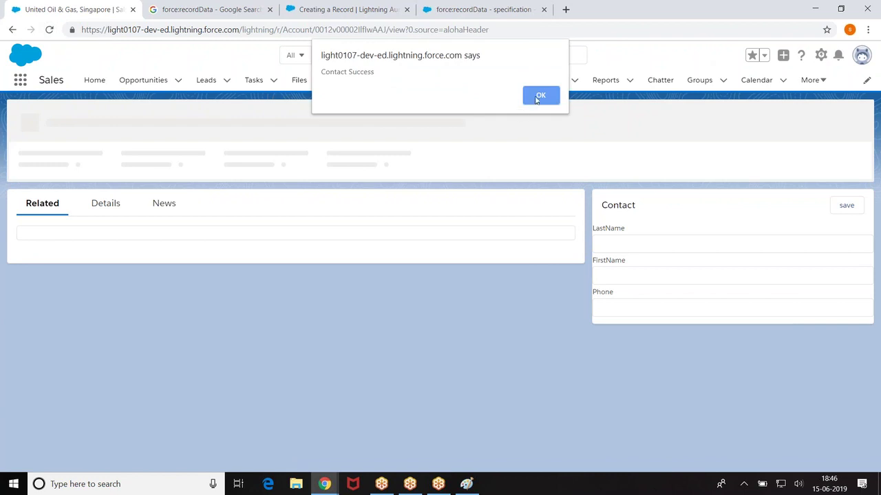
click(536, 95)
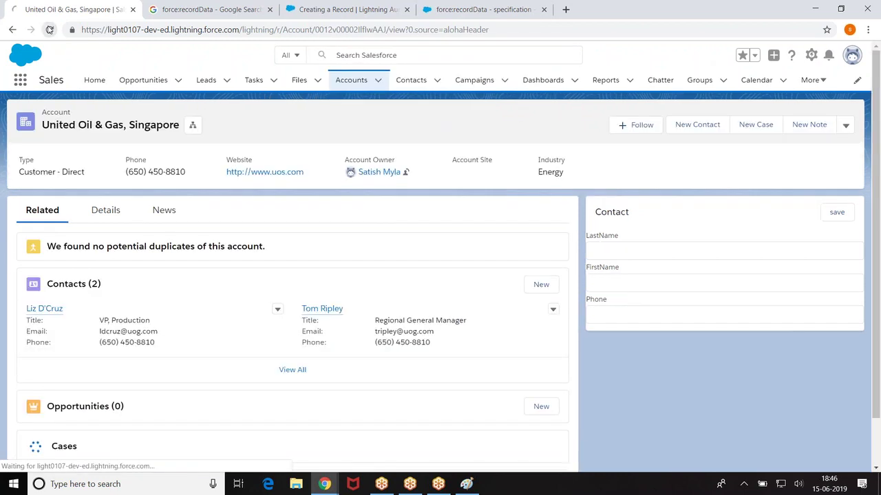
click(49, 30)
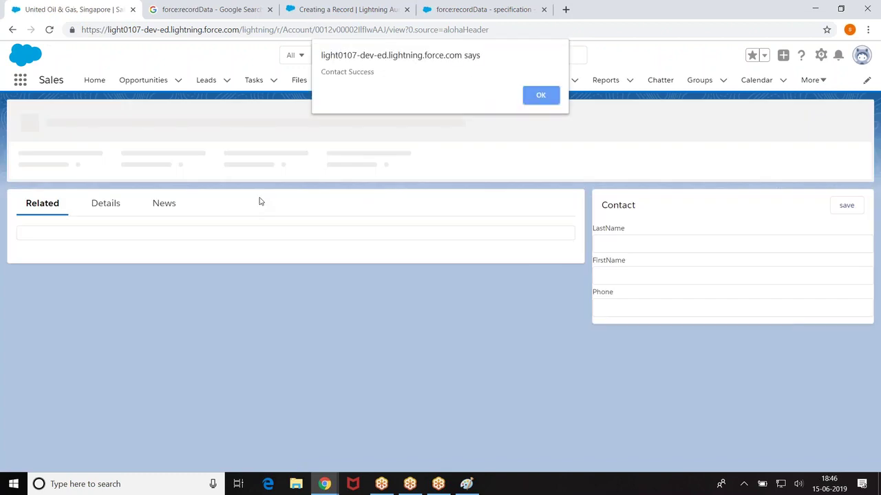
click(535, 95)
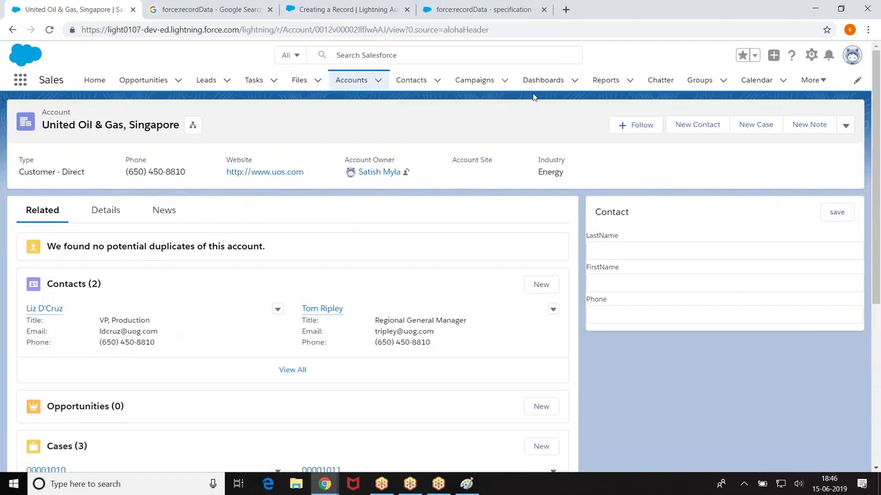
mouse_move(324, 484)
click(383, 423)
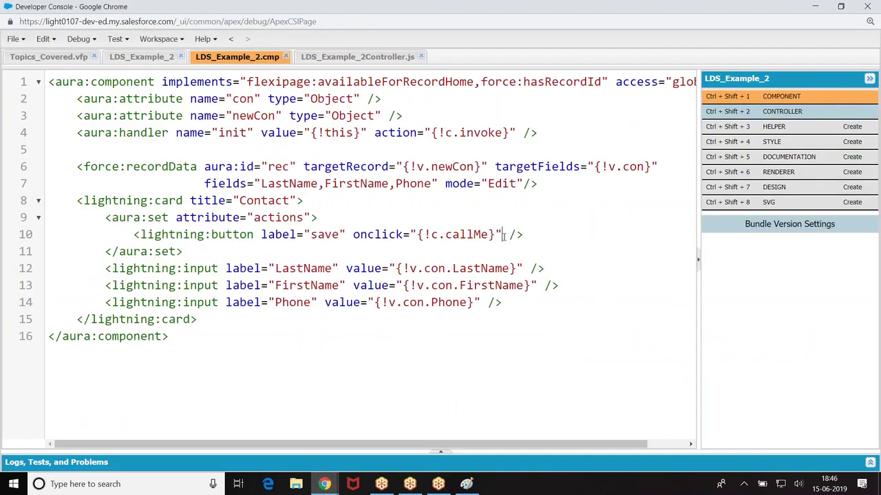
Step: Glance at the Salesforce account page, then come back to the Developer Console
mouse_move(324, 484)
click(261, 423)
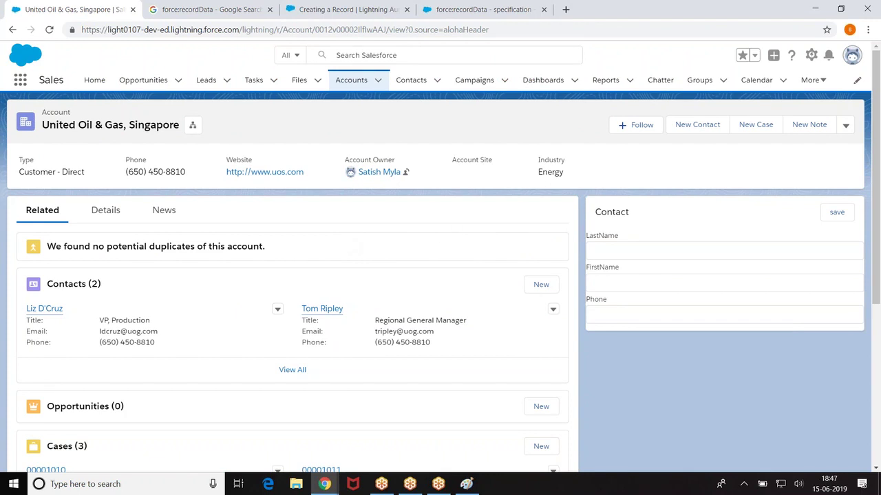
mouse_move(324, 484)
click(385, 430)
Step: Start a <lightning:input label="AccountId" value=""> line below the FirstName input
click(565, 285)
key(Return)
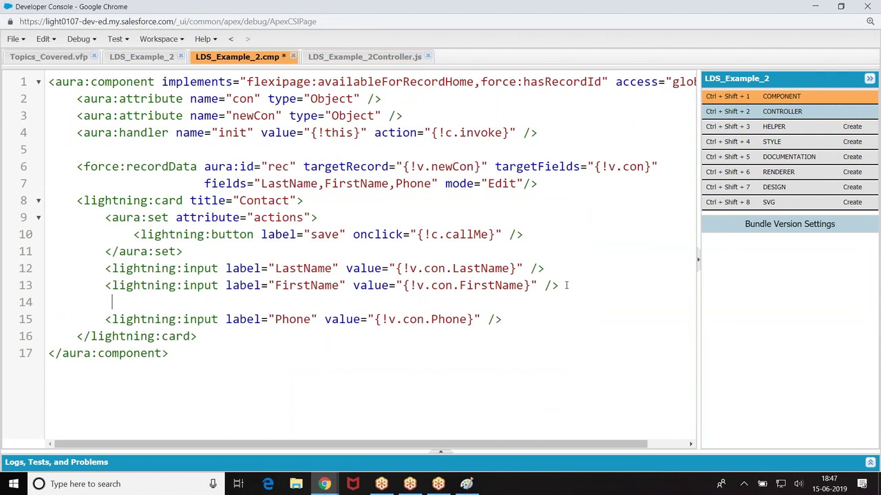
text(<lightning:input label="AccountId" value=")
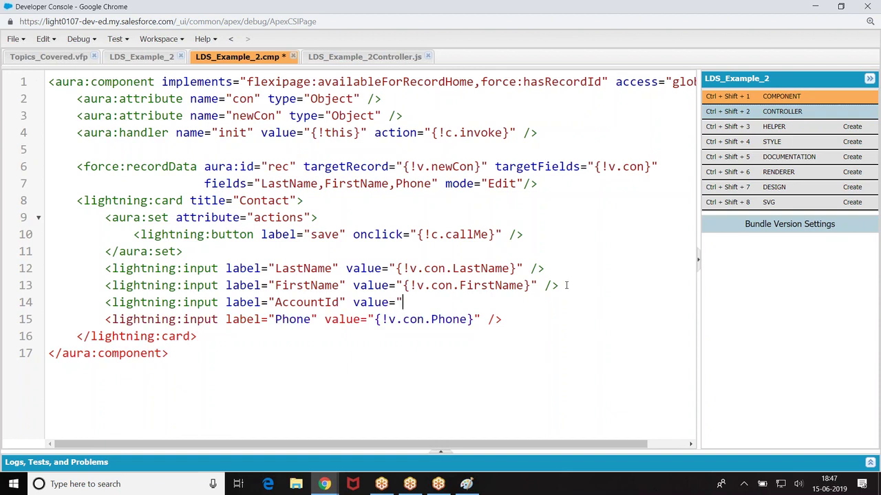
Step: Delete the unfinished AccountId input, save the markup, and highlight targetFields on line 6
drag(105, 303, 420, 305)
key(BackSpace)
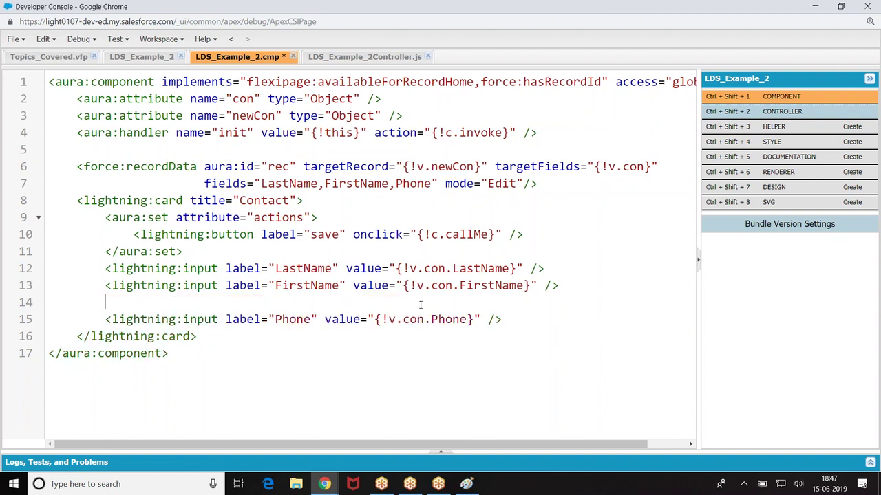
key(ctrl+s)
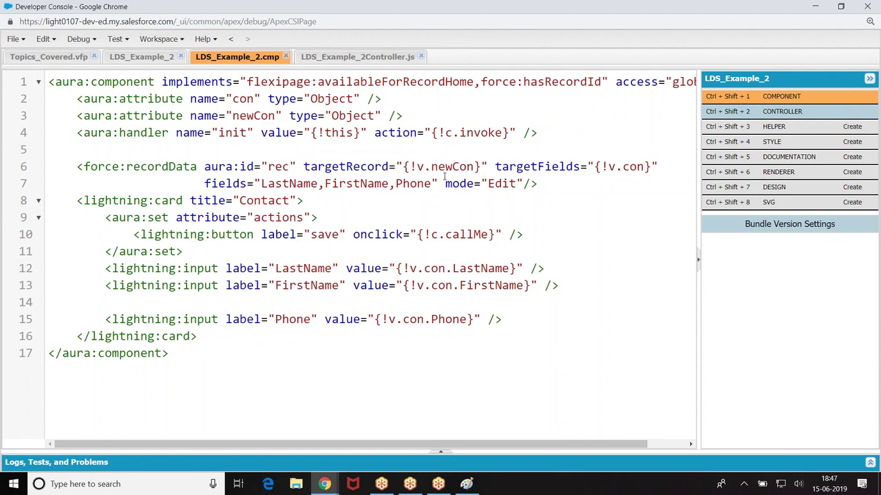
drag(495, 167, 657, 167)
click(619, 165)
drag(495, 167, 640, 167)
click(599, 230)
click(364, 59)
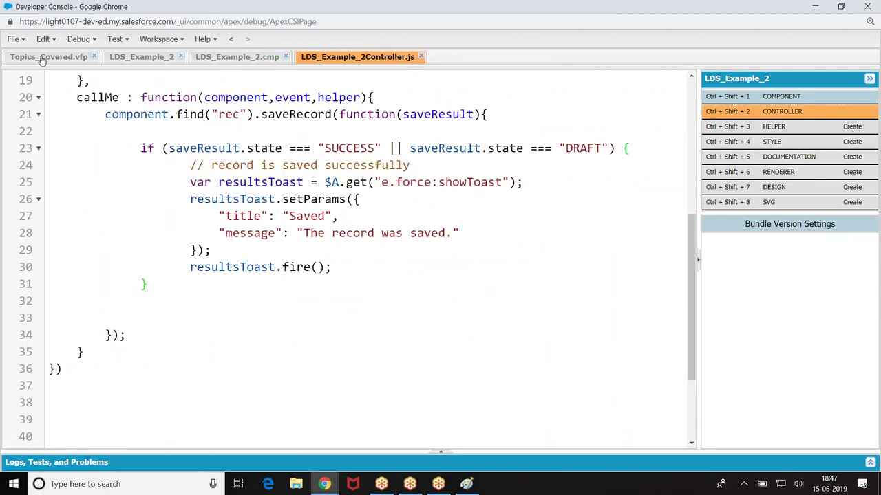
click(221, 59)
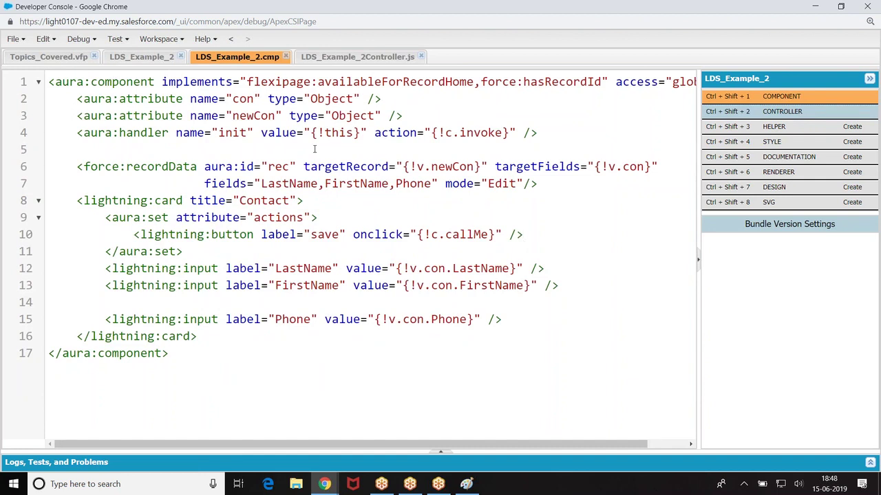
drag(304, 166, 487, 166)
drag(562, 163, 650, 163)
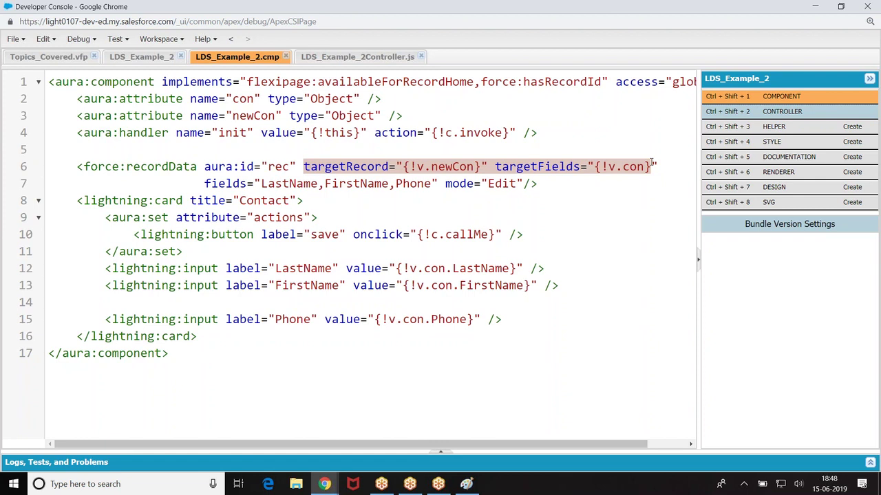
click(577, 187)
click(304, 166)
shift+click(482, 167)
click(538, 167)
drag(495, 167, 662, 170)
click(640, 221)
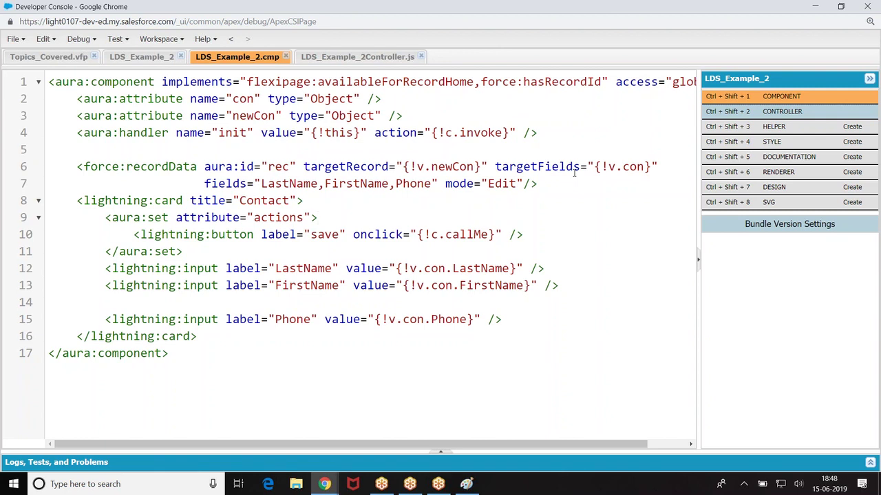
drag(495, 167, 658, 164)
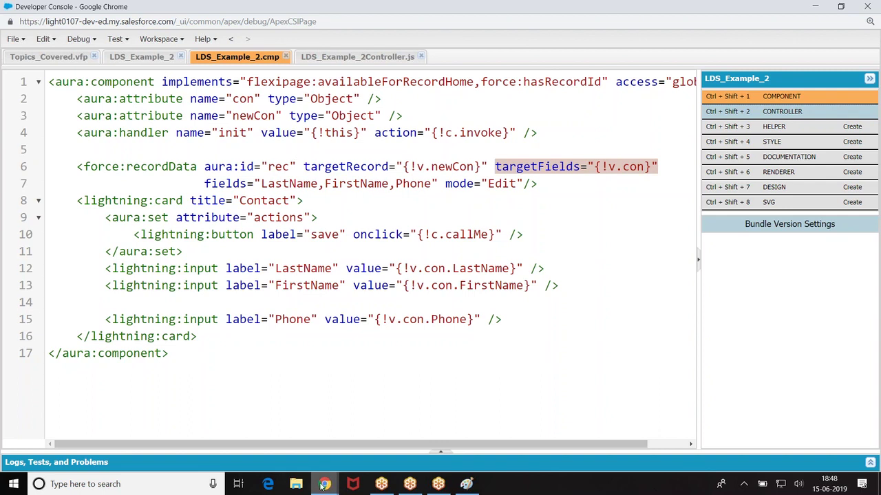
mouse_move(324, 484)
click(245, 415)
Step: Reload the account page twice, dismissing the Contact Success alert each time
click(49, 31)
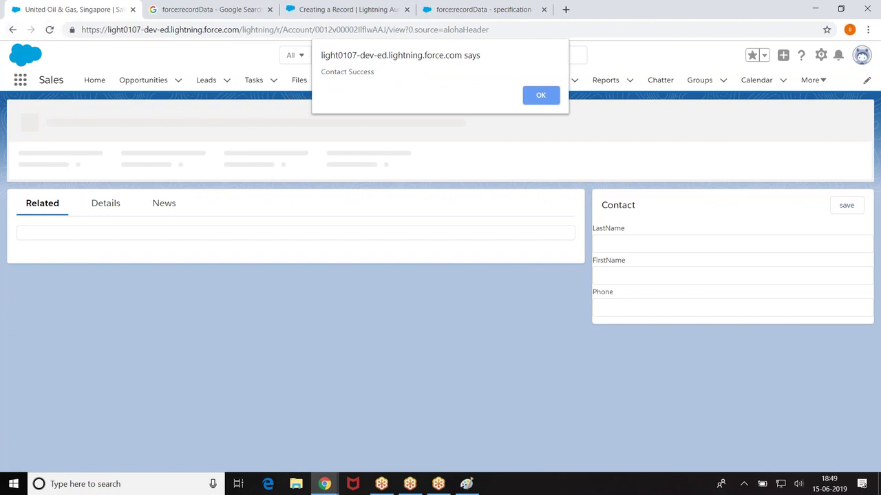
click(534, 100)
click(49, 29)
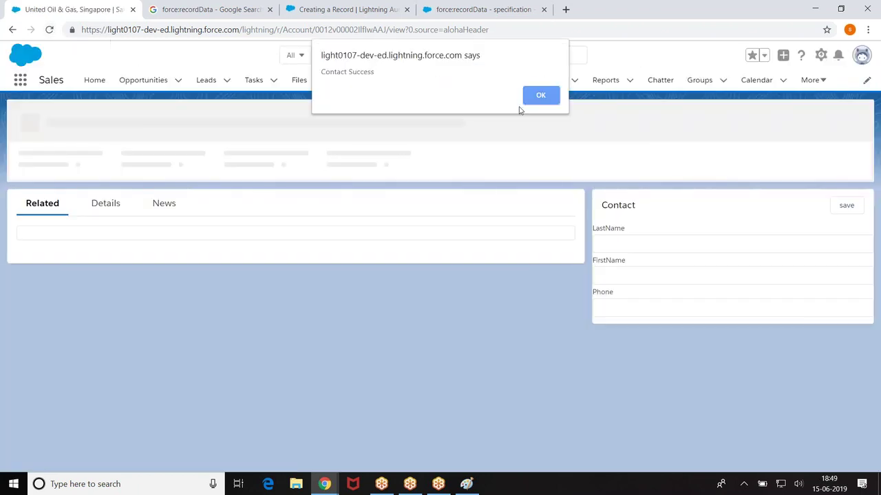
click(535, 93)
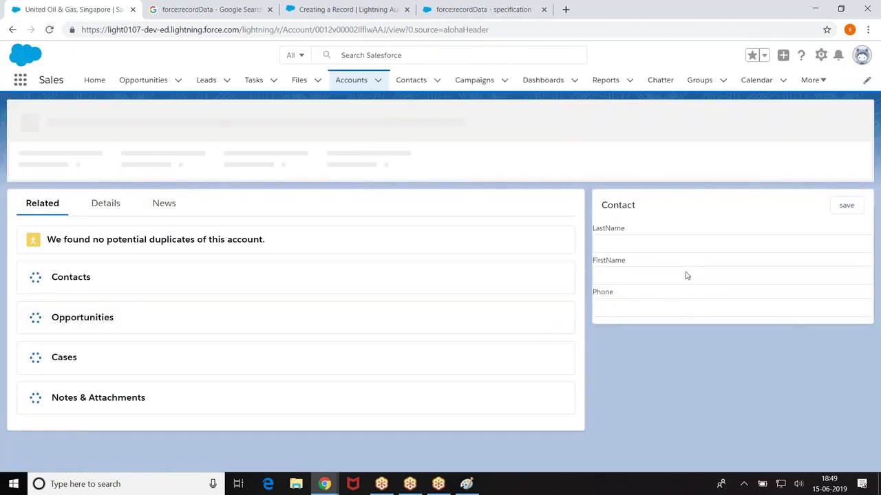
Step: Fill the Contact card with the contact's last name, first name and phone number, then save
click(619, 251)
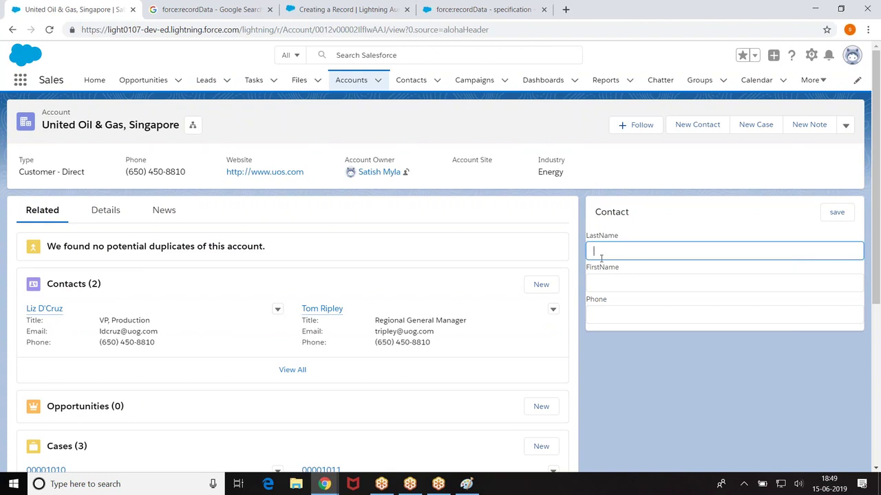
text(K)
click(605, 278)
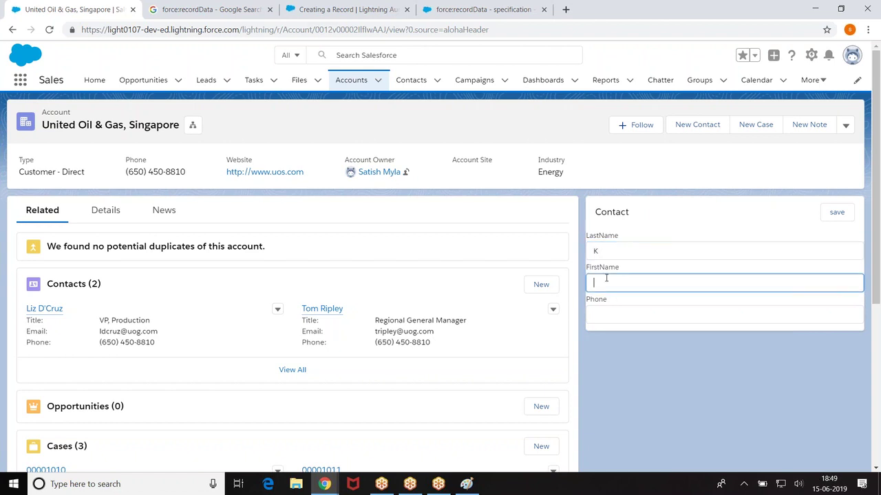
click(621, 309)
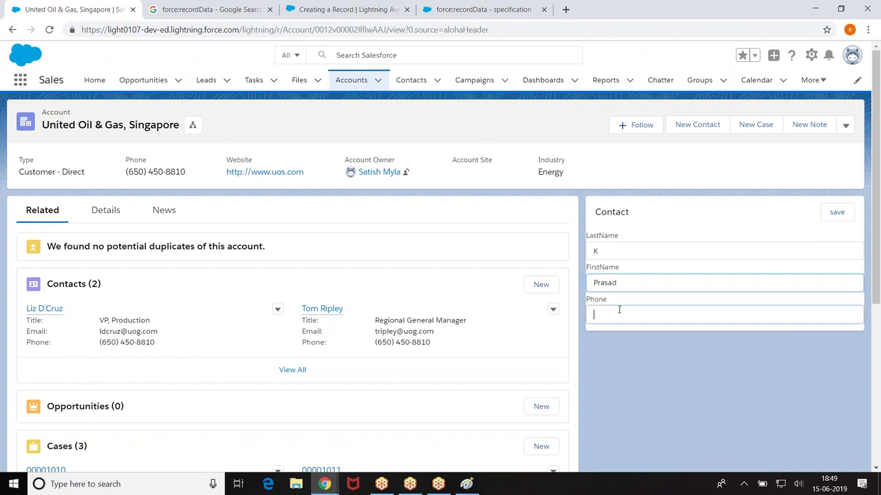
text(050)
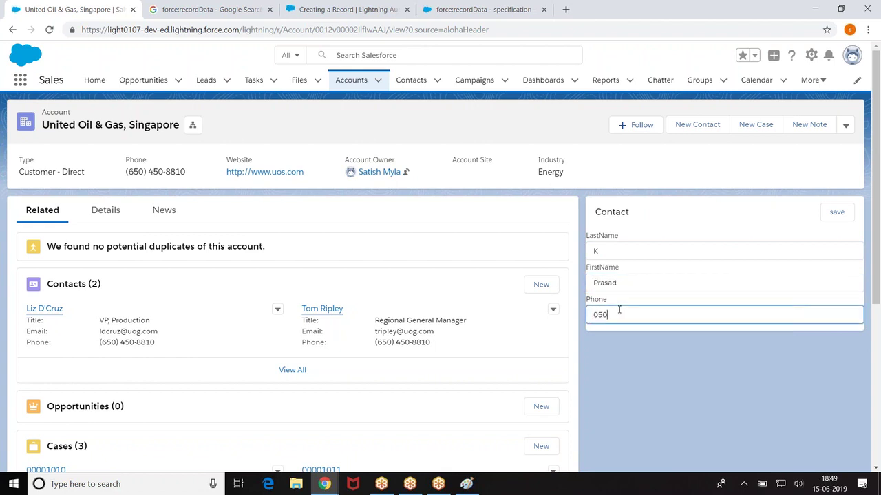
text(-1234)
click(831, 214)
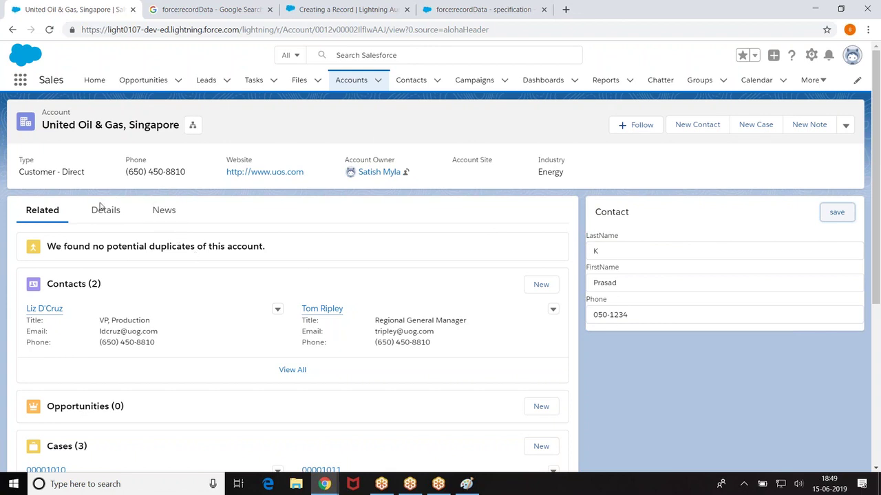
right_click(415, 80)
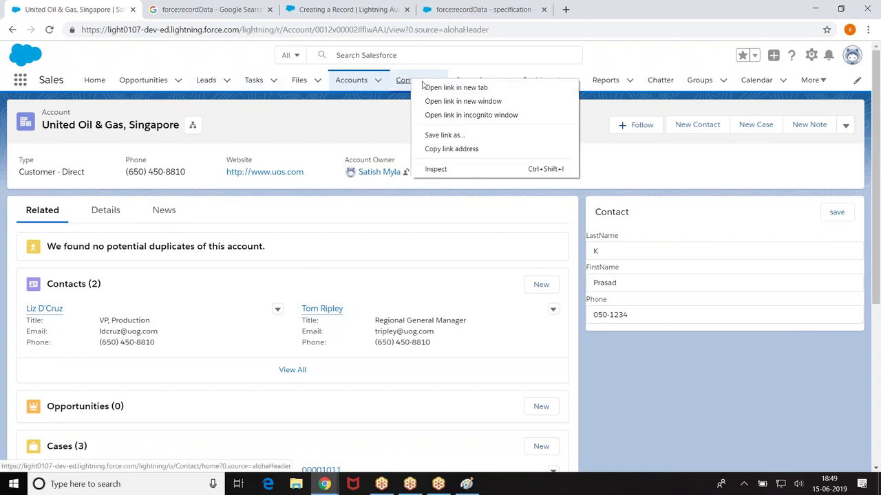
Step: Open the Contacts list in a new tab and view the new contact's record with its phone
click(440, 87)
click(201, 7)
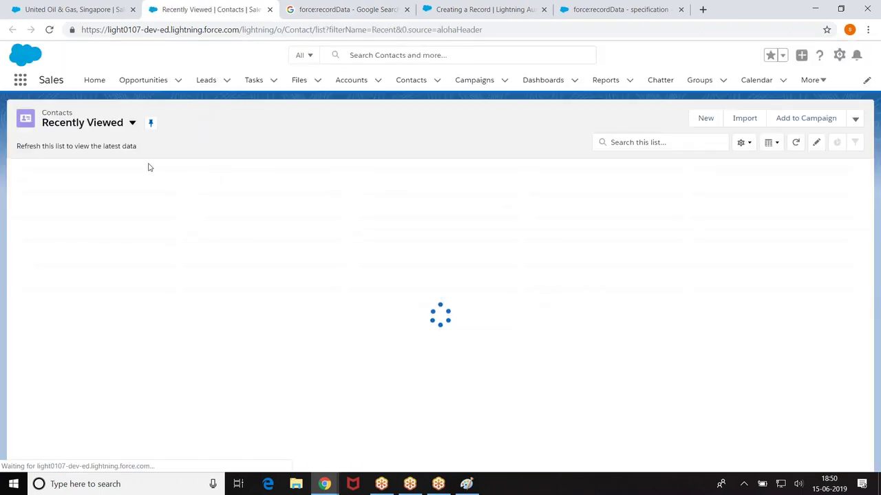
click(77, 186)
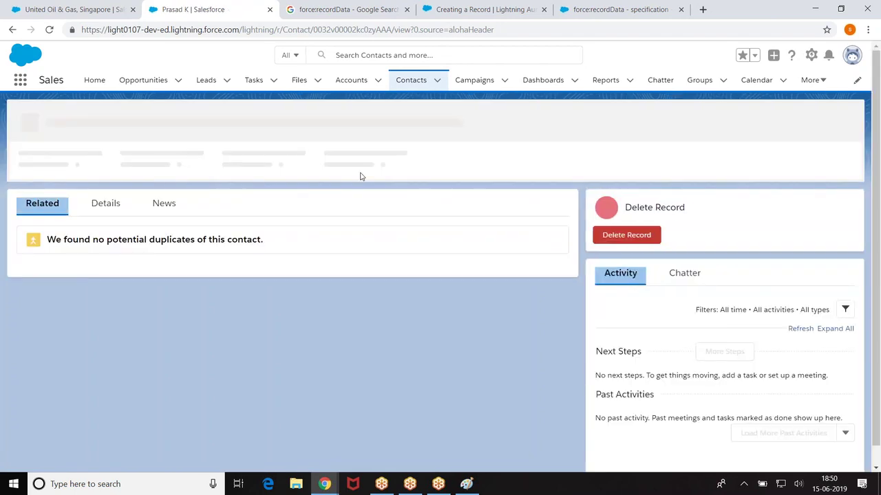
scroll(359, 199, down, 1)
scroll(360, 202, up, 1)
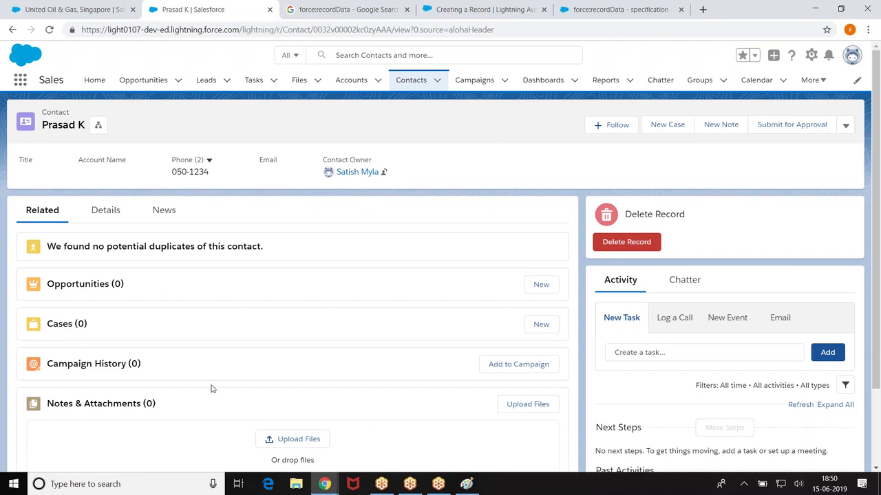
Step: In LDS_Example_2Controller.js, add acc.AccountId=component.get("v.recordId"); to the else branch and save
mouse_move(324, 484)
click(371, 421)
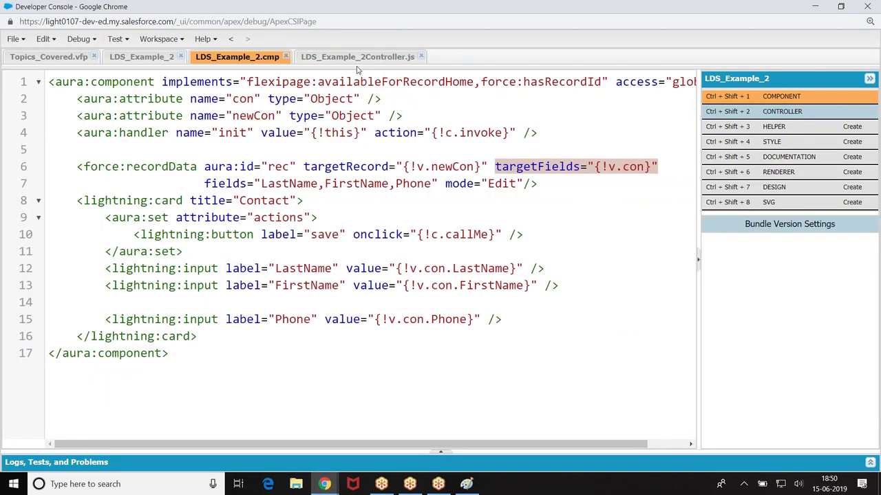
click(354, 58)
scroll(327, 159, up, 4)
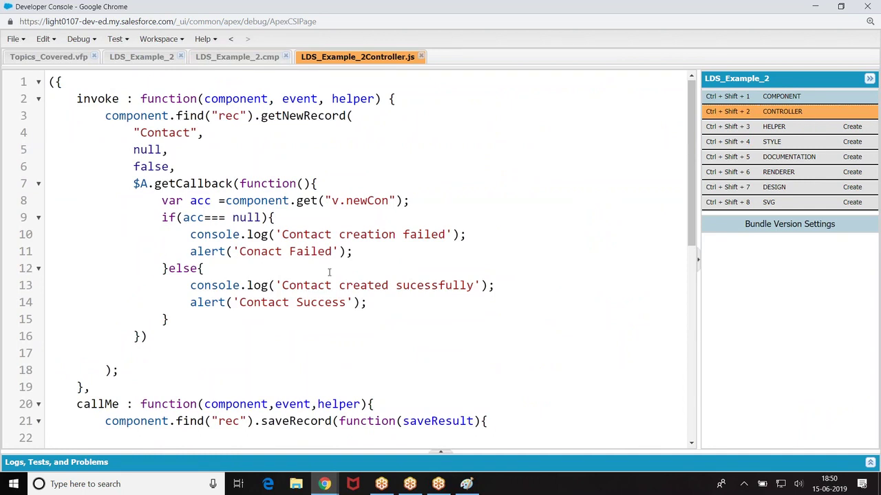
click(216, 275)
key(Return)
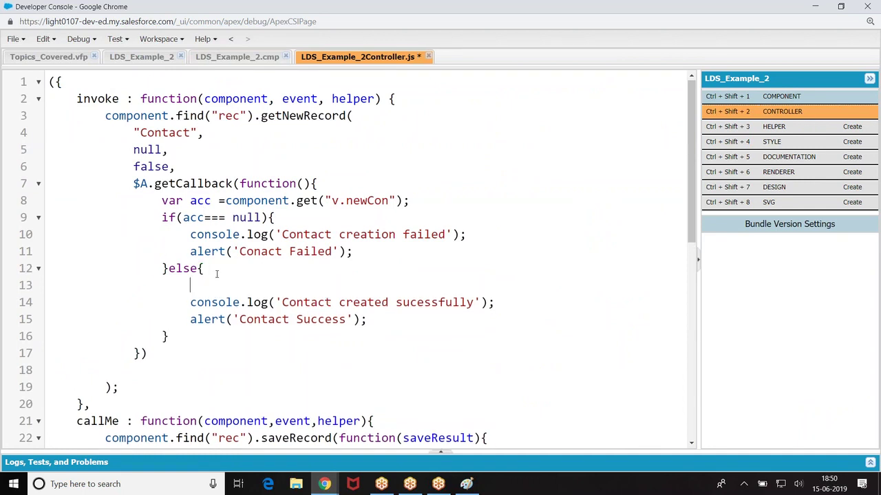
text(acc.AccountId=componenty)
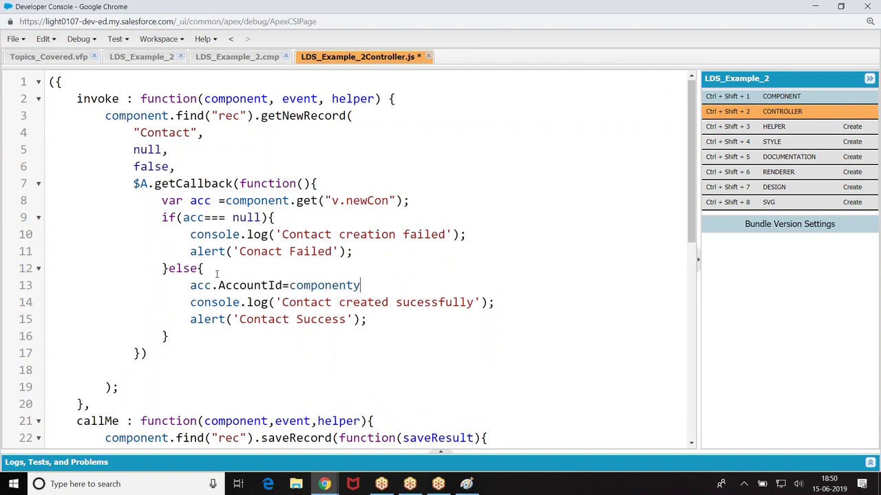
key(BackSpace)
key(BackSpace)
text(t.get("v.record)
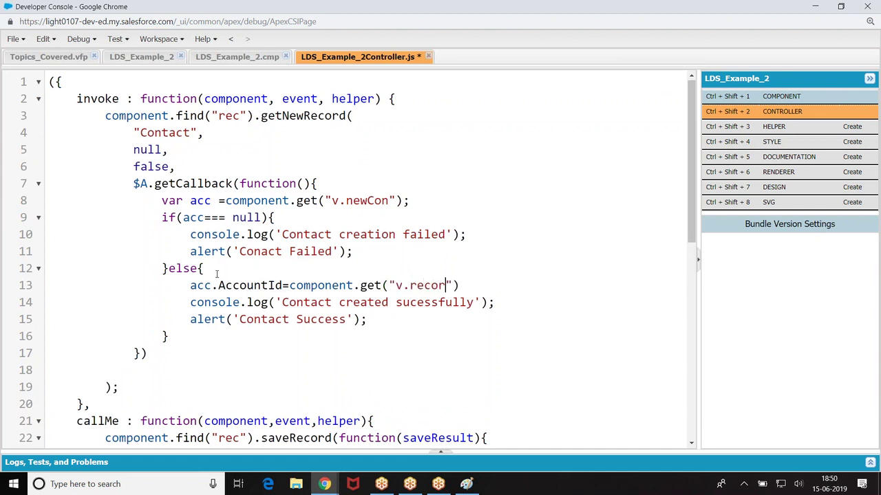
text(Id");)
key(ctrl+s)
Step: Add component.set("v.acc",acc); below the AccountId line and save the controller
click(186, 285)
drag(183, 285, 284, 285)
click(399, 319)
click(488, 285)
key(Return)
text(componen)
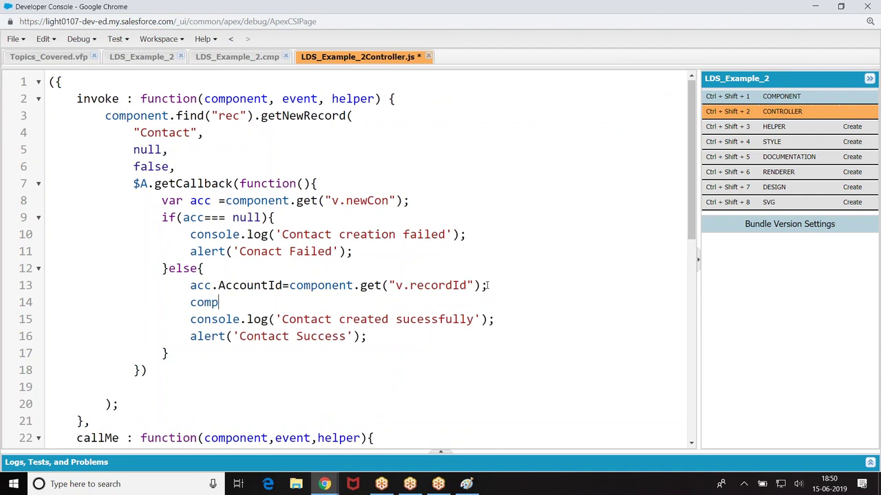
key(BackSpace)
key(BackSpace)
text(nent.set("v.acc)
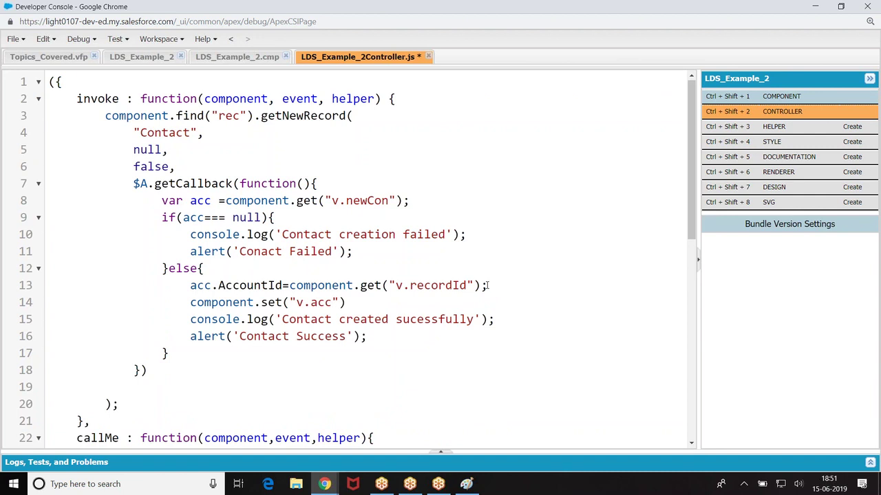
text(",acc);)
key(ctrl+s)
drag(155, 200, 433, 201)
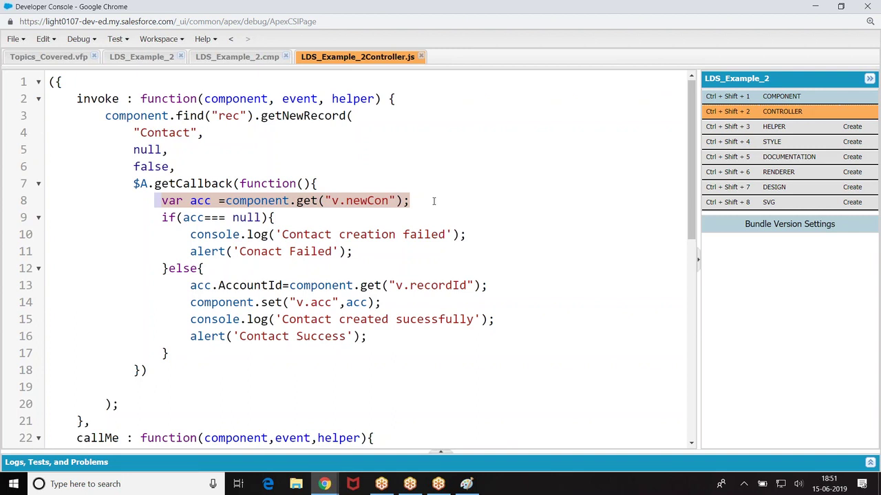
Step: Change the else branch to set v.con instead of v.acc and save
click(223, 286)
drag(217, 286, 283, 286)
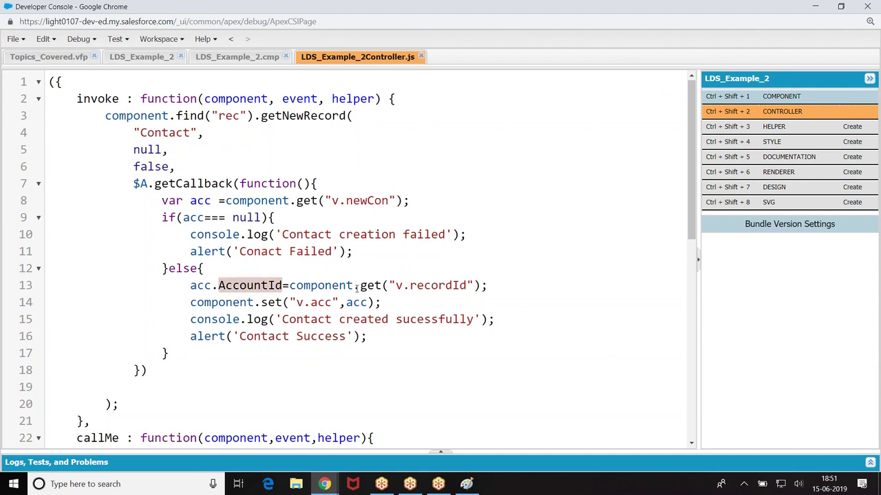
click(336, 303)
key(BackSpace)
key(BackSpace)
key(BackSpace)
text(con)
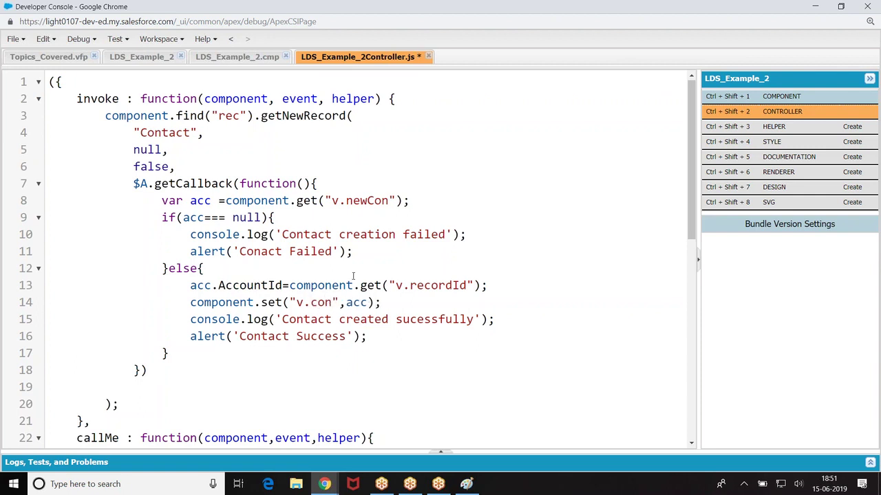
key(ctrl+s)
Step: Try renaming the attribute to v.newCon, revert it to v.con, and return to LDS_Example_2.cmp
click(311, 302)
text(new)
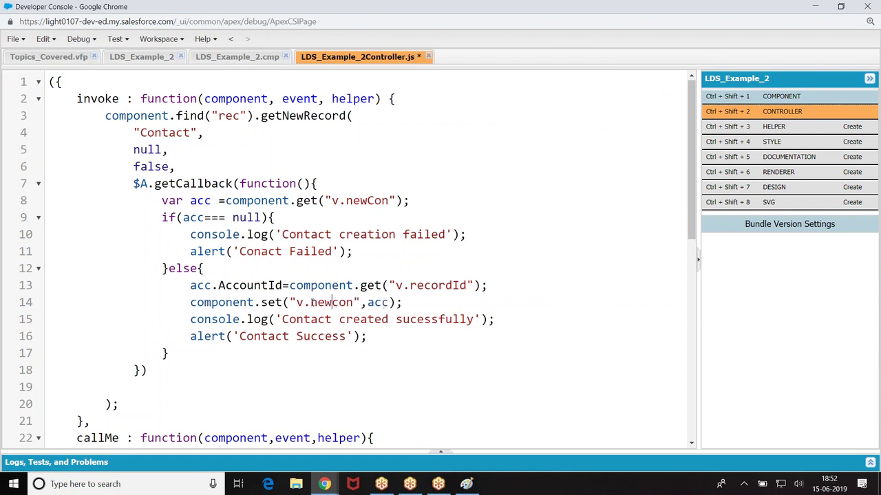
shift+click(338, 303)
text(C)
key(BackSpace)
key(BackSpace)
key(BackSpace)
key(BackSpace)
text(c)
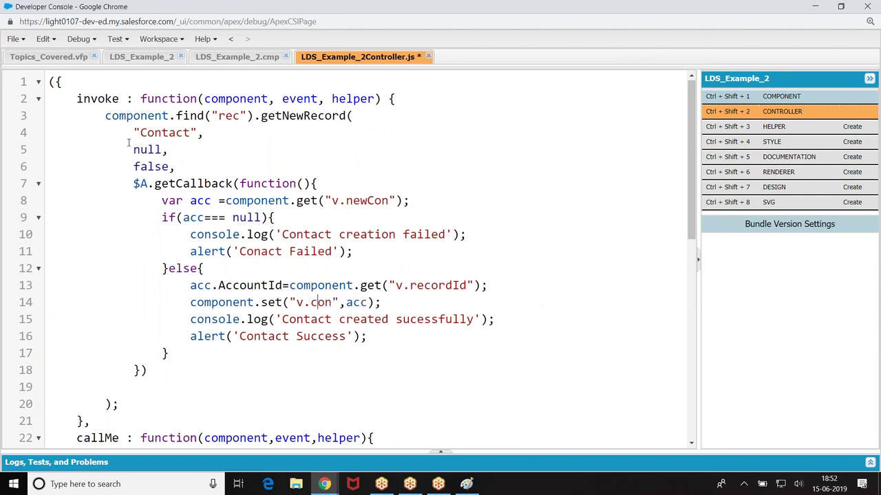
click(232, 56)
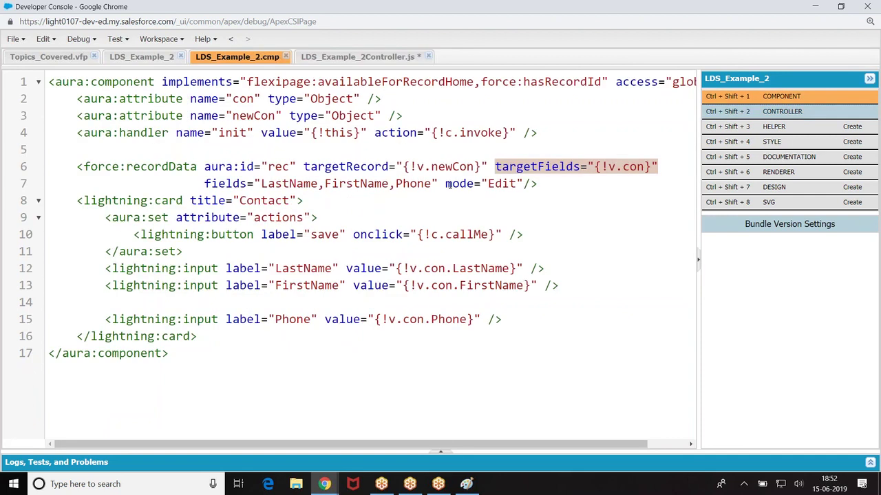
Step: Insert AccountId before LastName in the force:recordData fields list, save, and return to the controller
click(260, 183)
text(Id,)
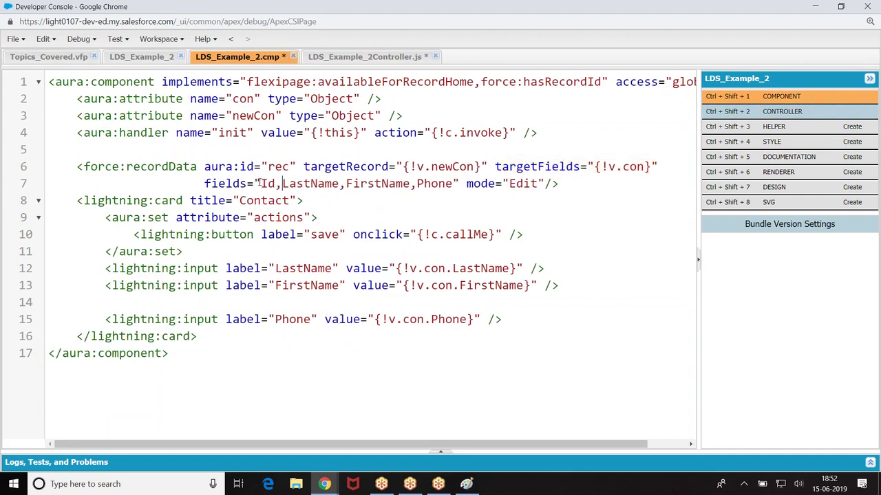
key(ctrl+s)
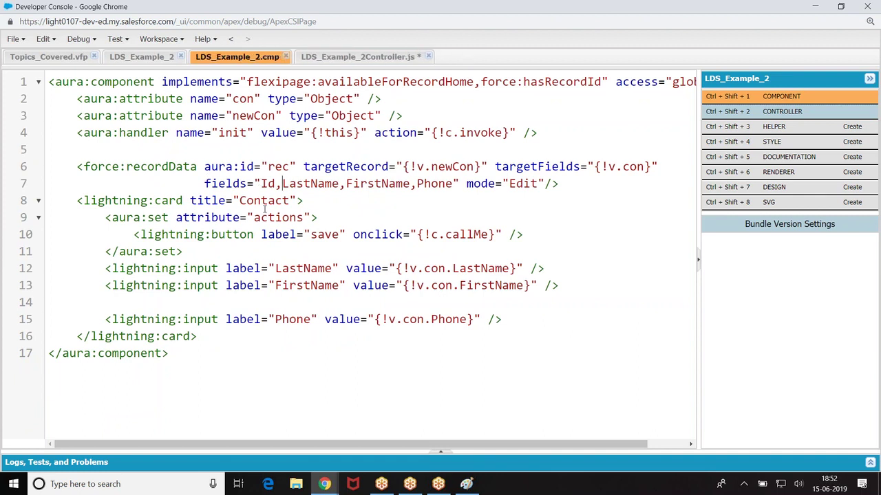
key(BackSpace)
key(BackSpace)
key(BackSpace)
text(AccountId,)
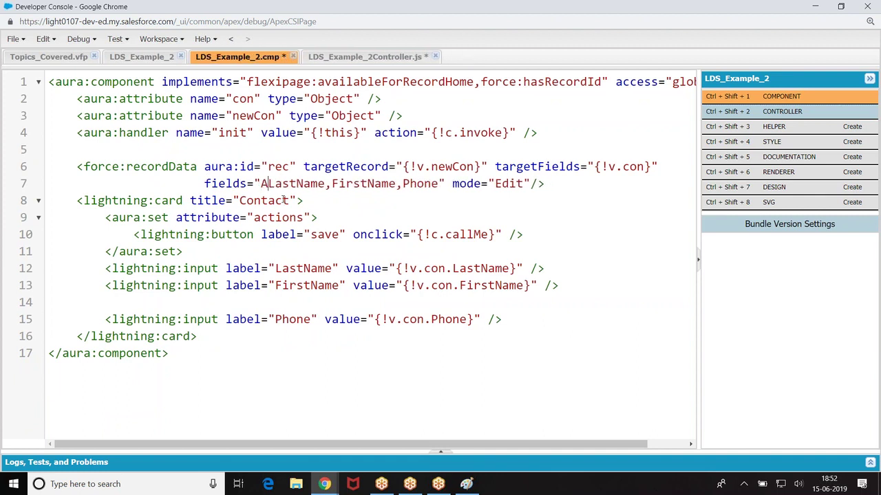
key(ctrl+s)
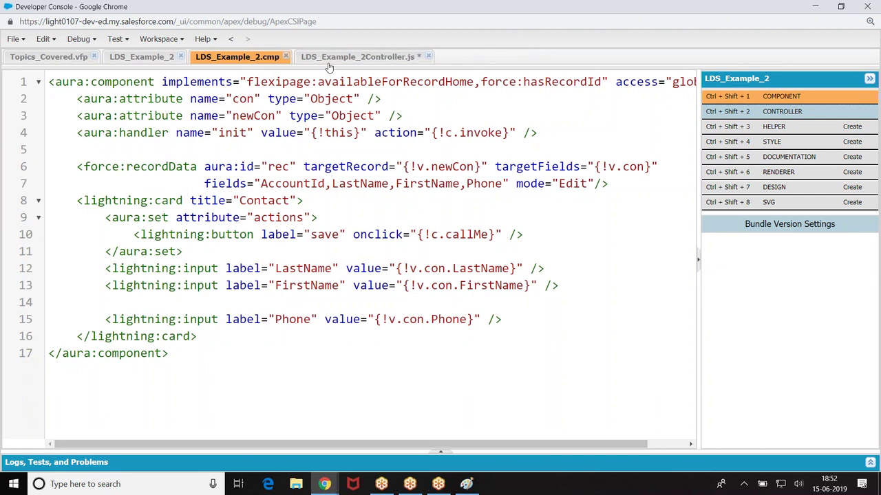
click(330, 60)
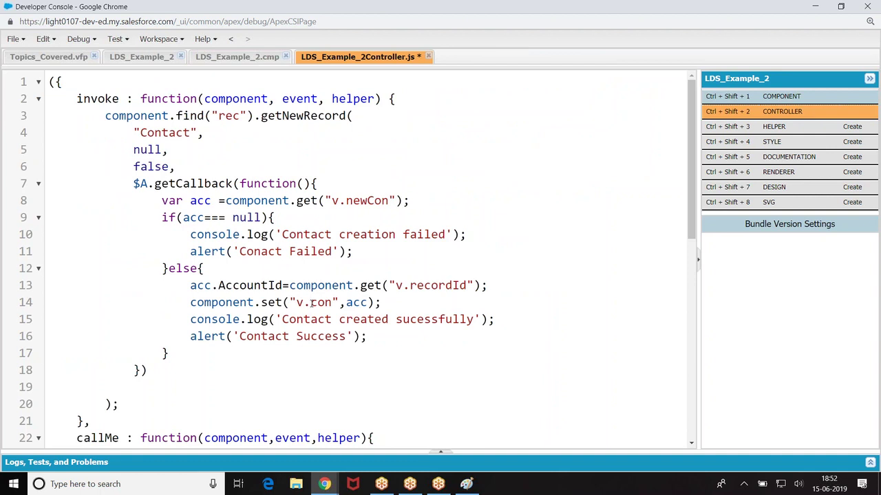
Step: Delete the old resultsToast code on lines 27–32 of callMe's save callback
scroll(310, 302, down, 5)
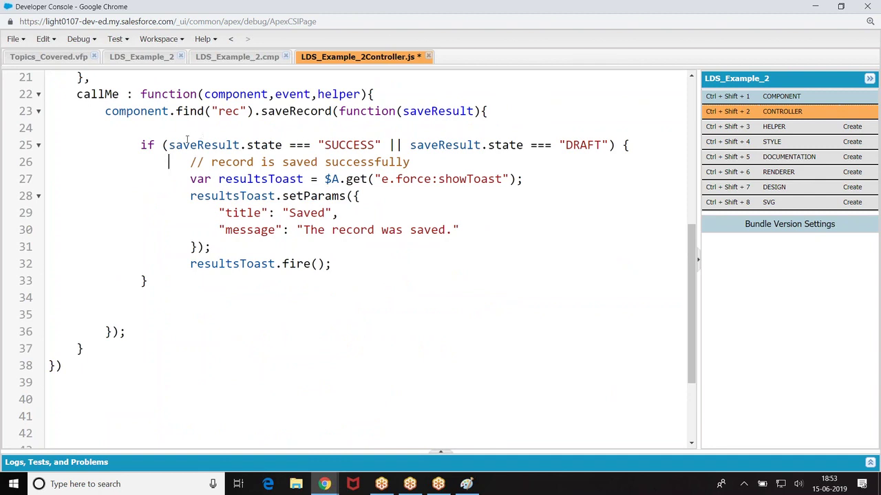
click(333, 145)
click(574, 145)
drag(189, 179, 366, 264)
key(ctrl+c)
key(BackSpace)
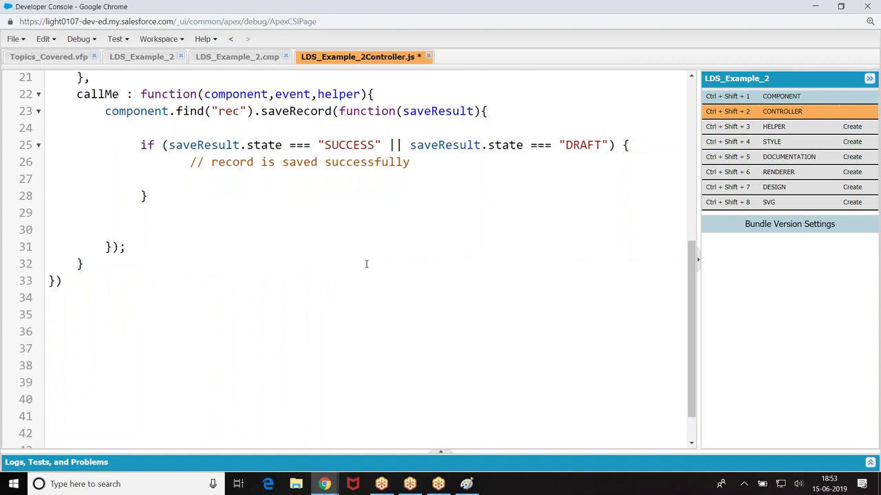
Step: Declare var myEvt=$A.get("e.force:showToast"); in its place
text(var myEvt=$A.get()
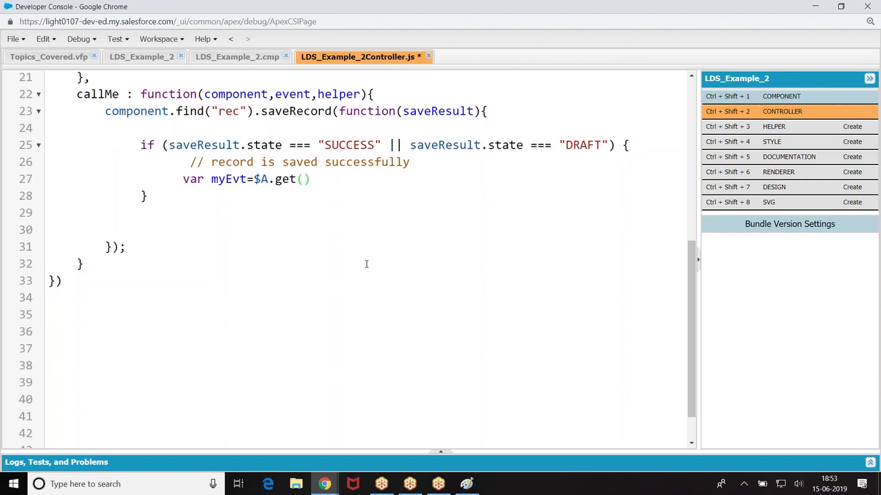
text("e.force:)
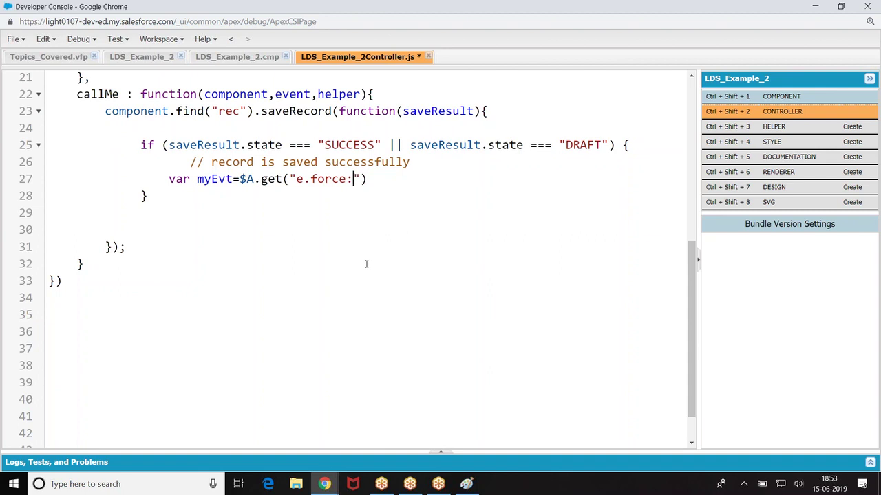
text(showToad)
key(BackSpace)
text(st)
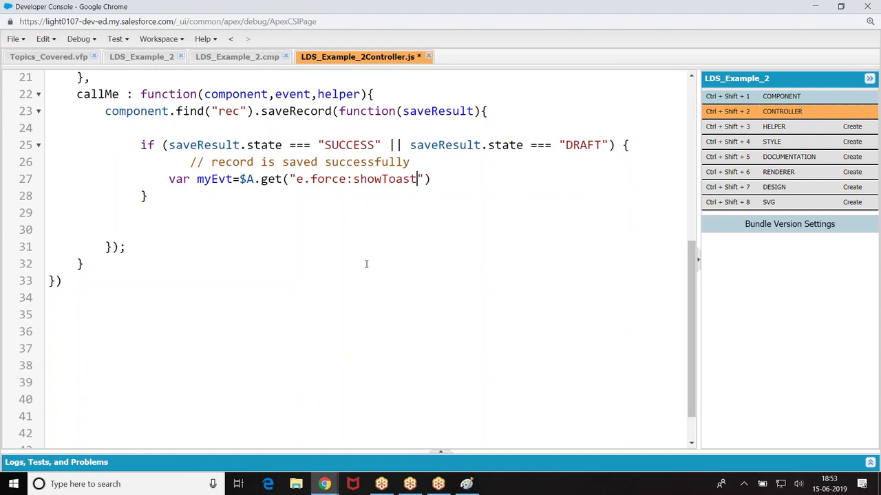
key(Right)
key(Right)
text(;)
key(Return)
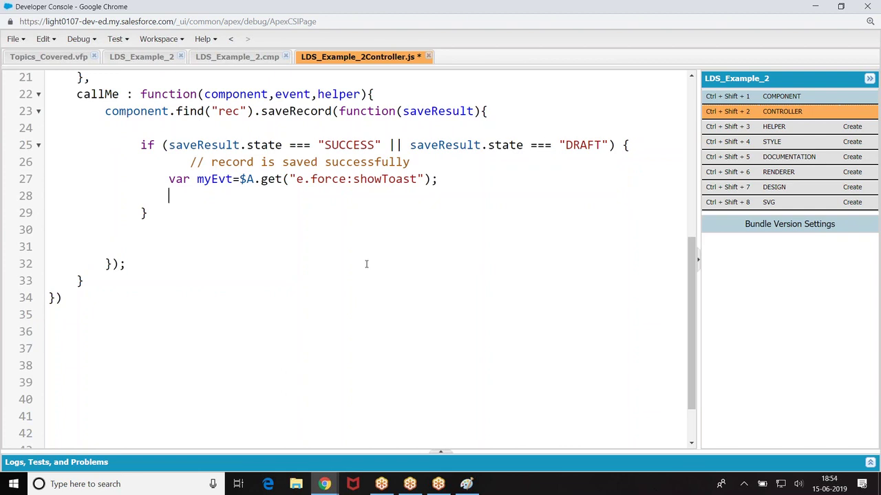
Step: Add myEvt.setParams with title "saved" and message "Record Saved Sucessfully"
text(myEvt.setPar)
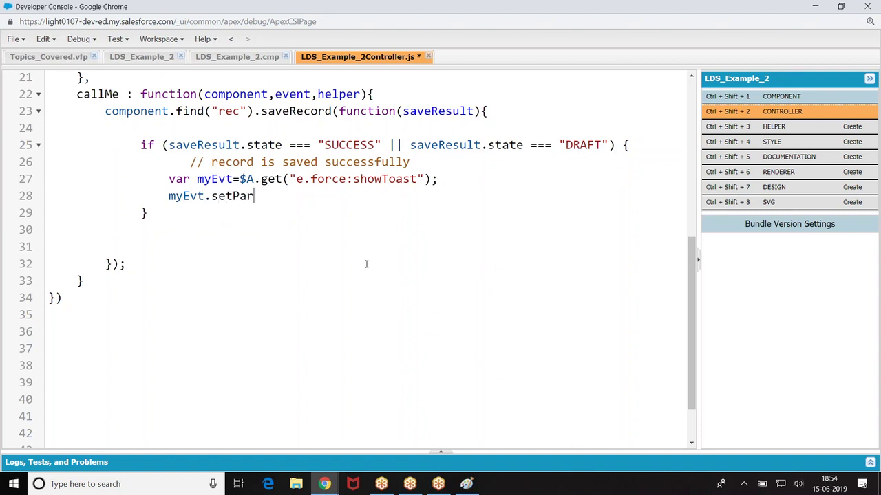
text(ams({)
text(});)
click(289, 196)
key(Return)
key(Return)
key(Up)
text(")
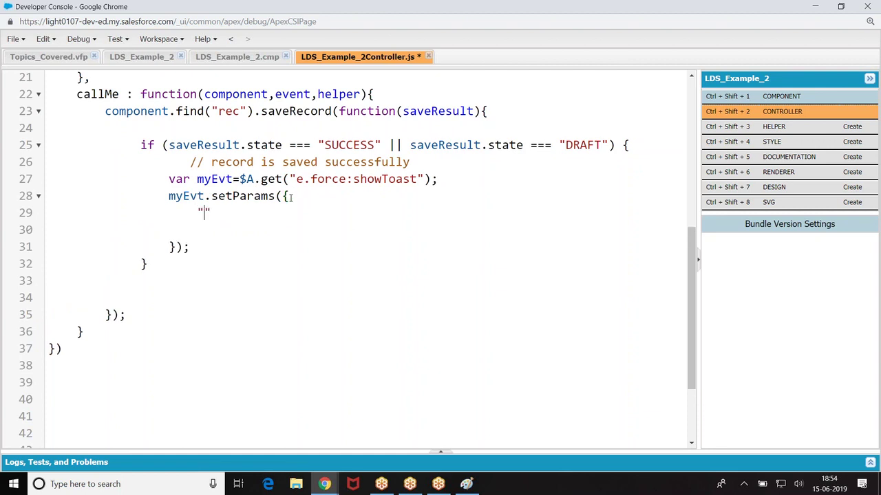
text(title":"saved)
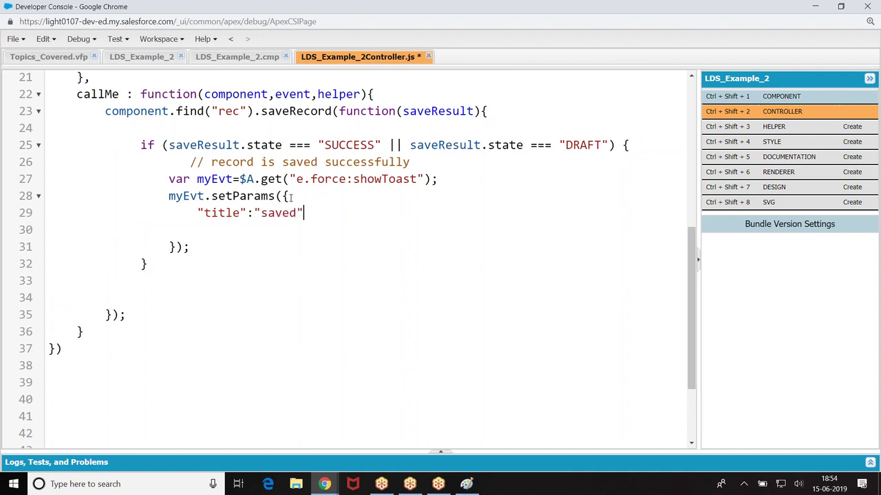
text(",)
key(Return)
text(")
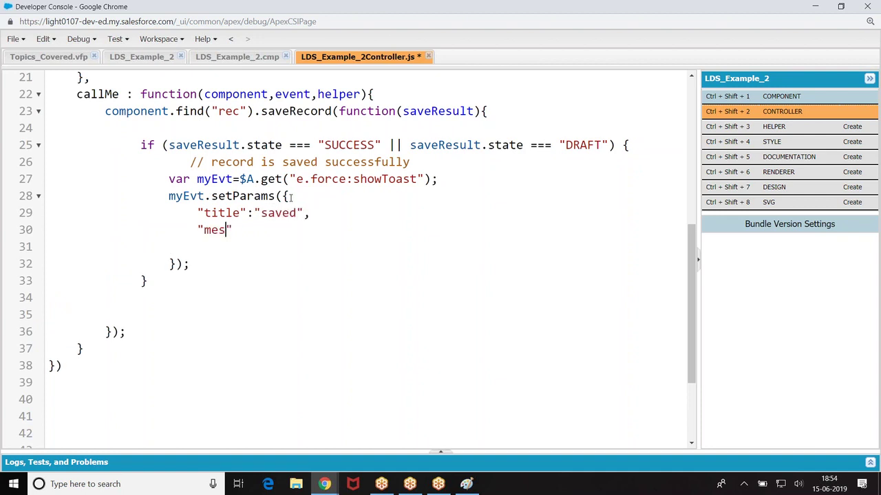
text(message":"Recod)
key(BackSpace)
key(BackSpace)
text(rd Saved)
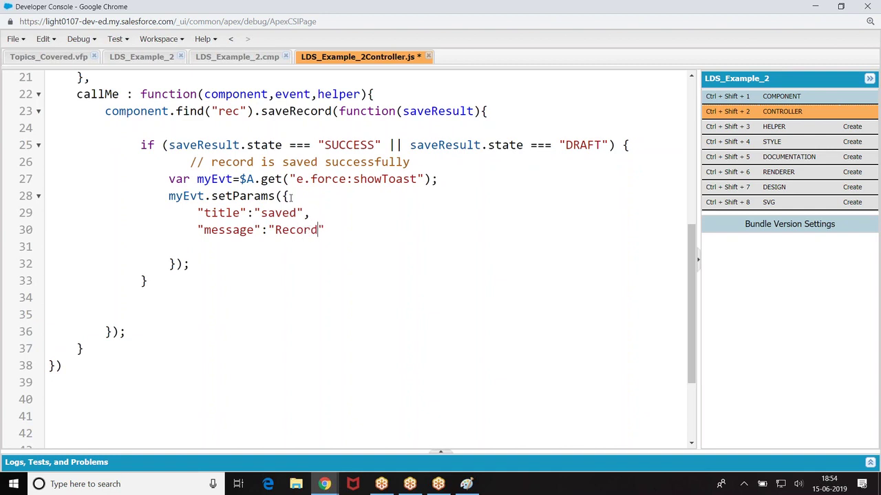
text( Suyc)
key(BackSpace)
key(BackSpace)
text(uc)
key(BackSpace)
key(BackSpace)
text(cessfully)
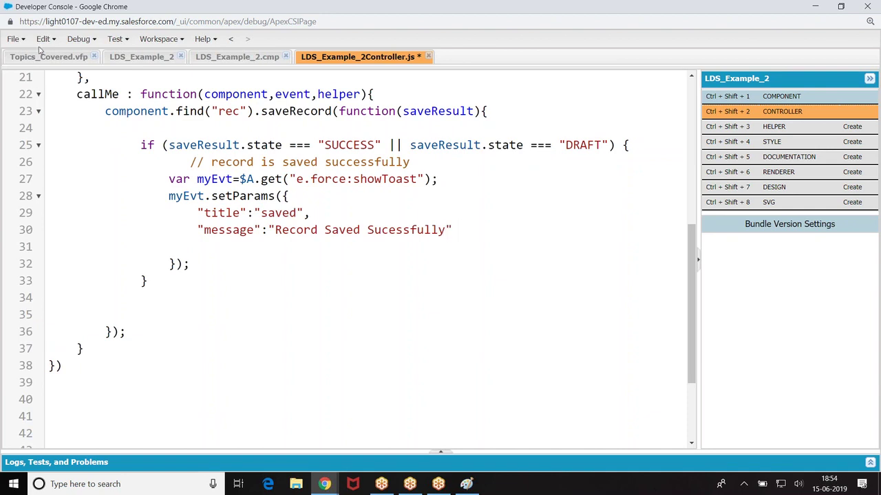
Step: Add myEvt.fire(); after the setParams call and select the toast block
click(196, 268)
key(Return)
text(myEvt.fire();)
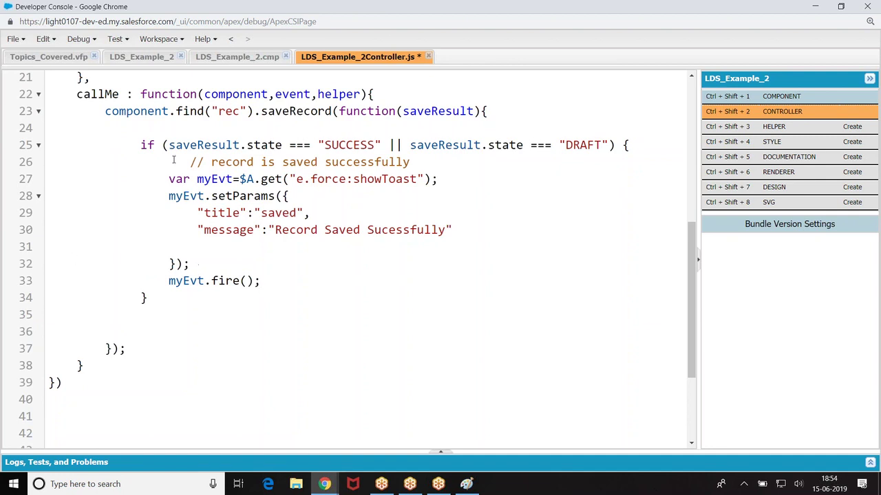
drag(160, 179, 285, 284)
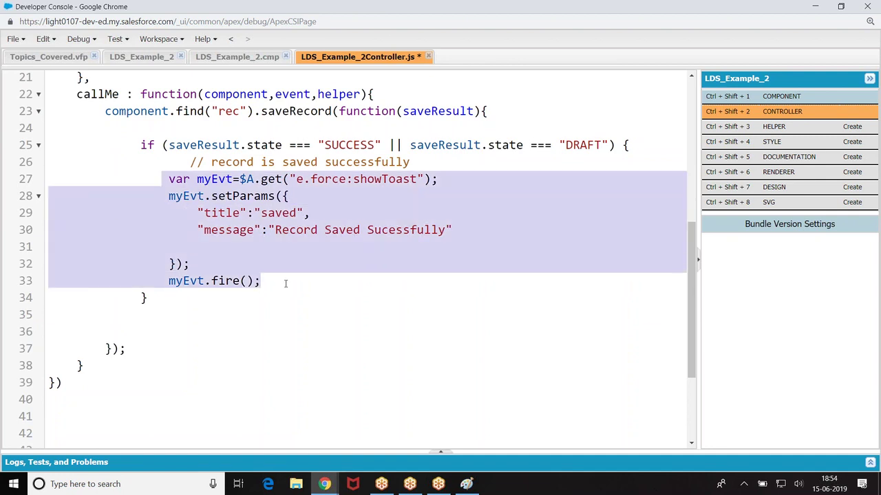
Step: Paste the copied resultsToast success code over the myEvt block
key(ctrl+v)
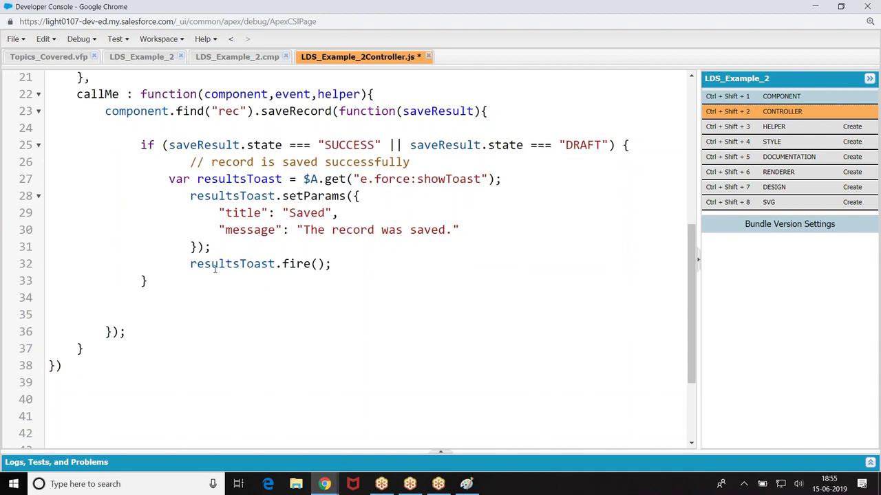
click(169, 179)
drag(168, 179, 337, 265)
key(ctrl+c)
key(ctrl+plus)
key(ctrl+plus)
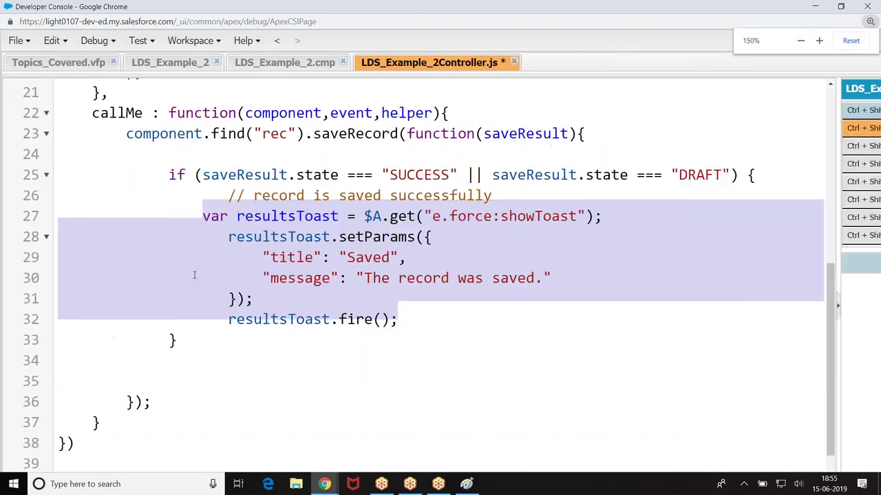
click(187, 338)
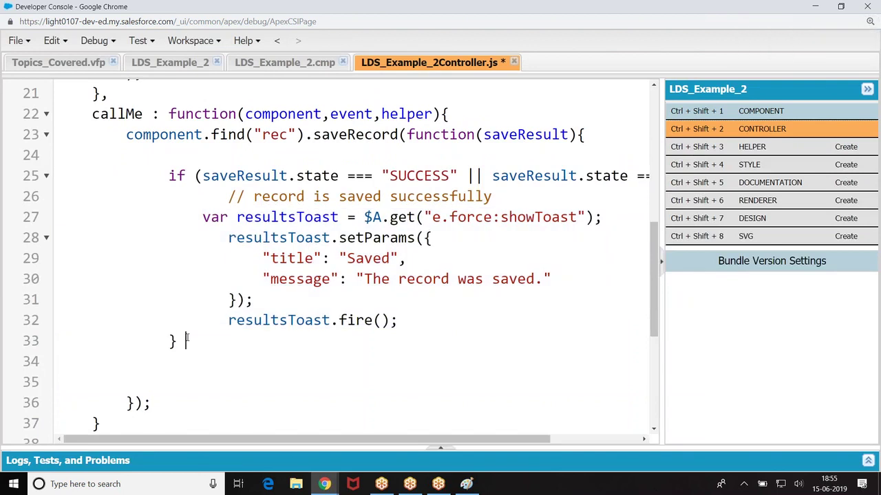
key(ctrl+plus)
key(ctrl+minus)
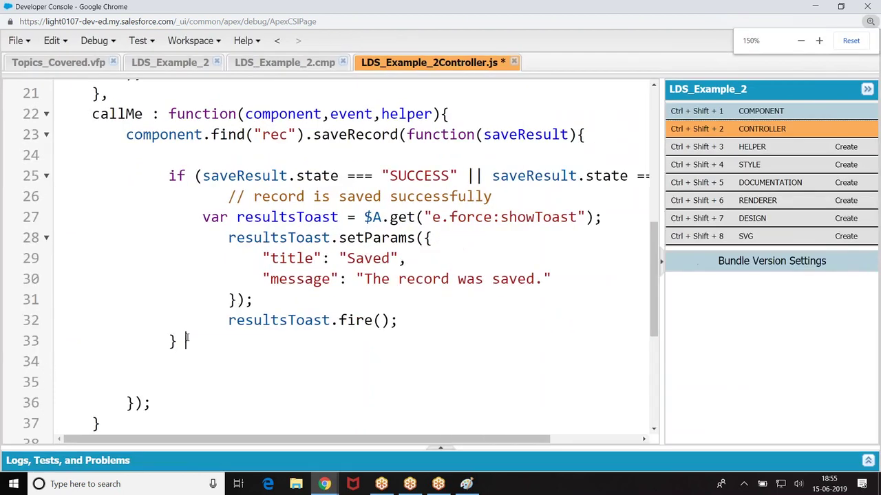
Step: Add an else if(saveResult.state === 'ERROR') branch containing the pasted toast code
text(els)
key(BackSpace)
key(BackSpace)
key(BackSpace)
key(BackSpace)
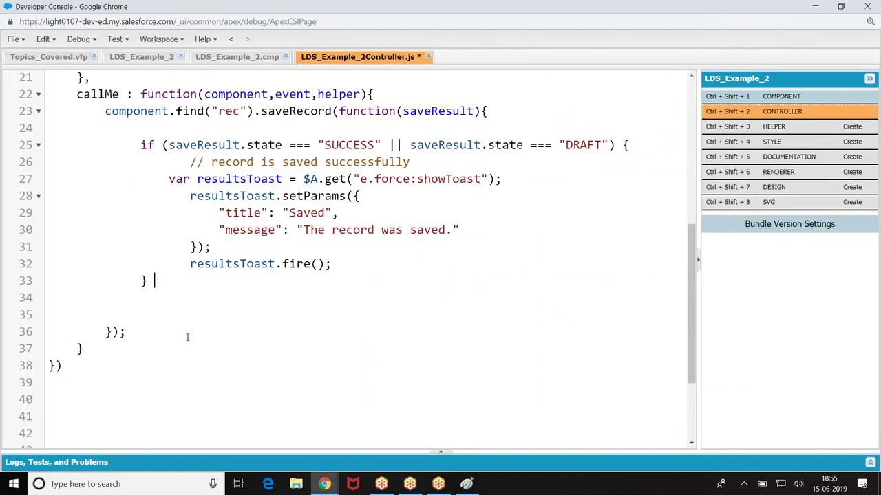
text(else if(saveResult.)
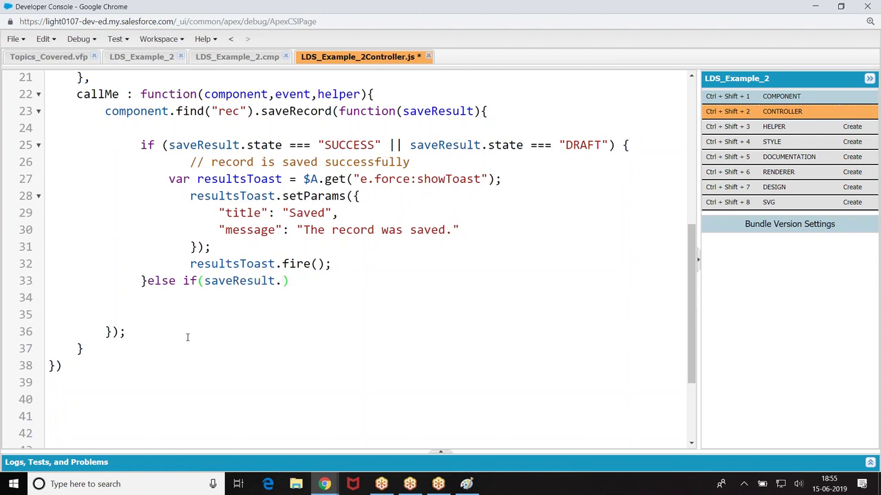
text(state === 'ERROR')
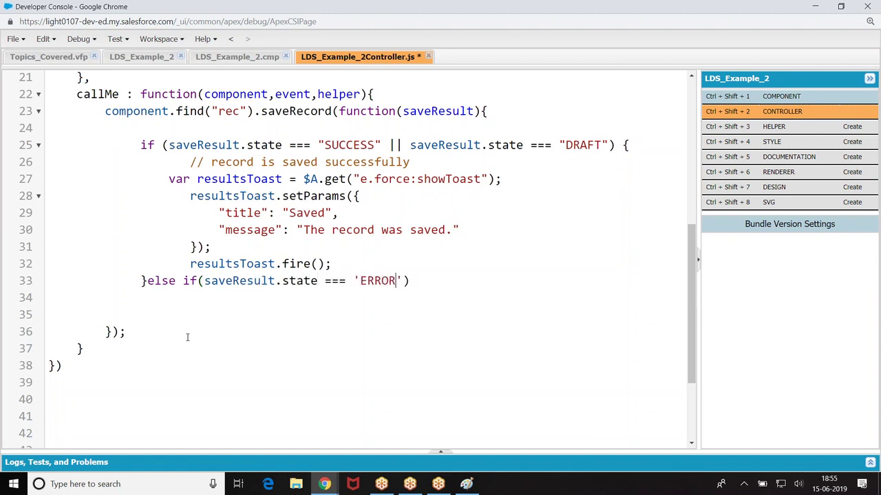
text(){)
key(Return)
key(ctrl+v)
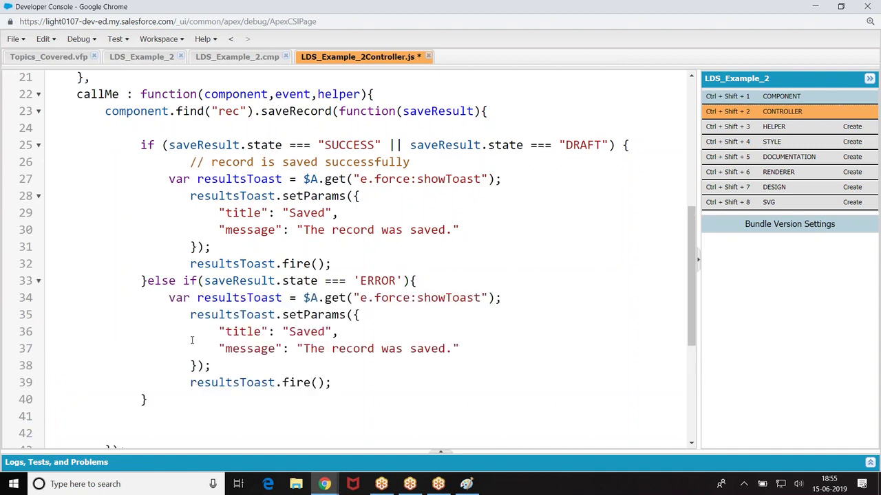
Step: Change the ERROR toast's title and message to Failed and save the controller
click(327, 333)
key(BackSpace)
key(BackSpace)
key(BackSpace)
text(Failed)
click(382, 349)
click(447, 349)
key(BackSpace)
key(BackSpace)
key(BackSpace)
key(BackSpace)
key(BackSpace)
key(BackSpace)
key(BackSpace)
key(BackSpace)
key(BackSpace)
text(Failed)
key(BackSpace)
key(BackSpace)
key(BackSpace)
text(iled)
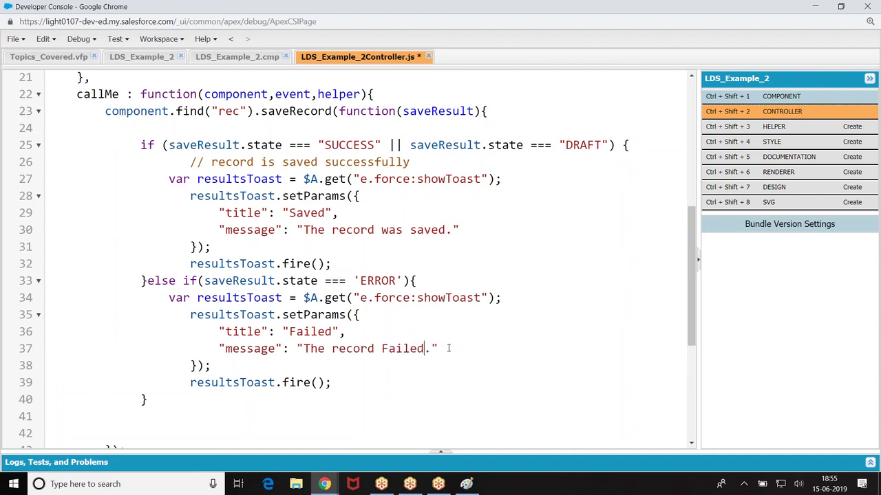
key(ctrl+s)
drag(133, 145, 272, 411)
key(ctrl+c)
key(Delete)
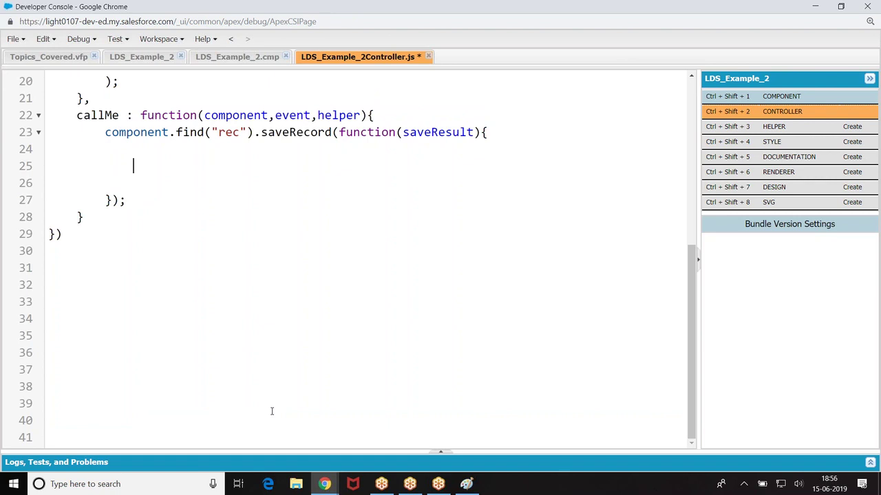
key(ctrl+v)
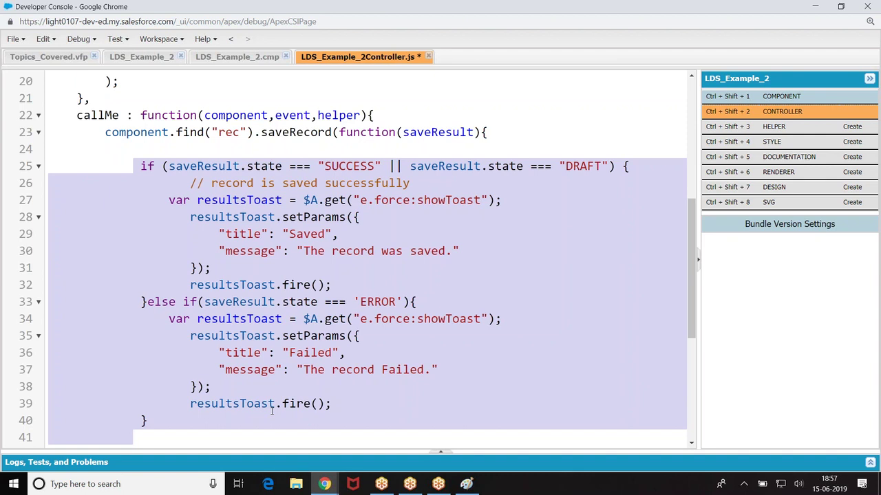
Step: Review the toast code, then switch to the Salesforce window with the new contact record
scroll(272, 410, down, 2)
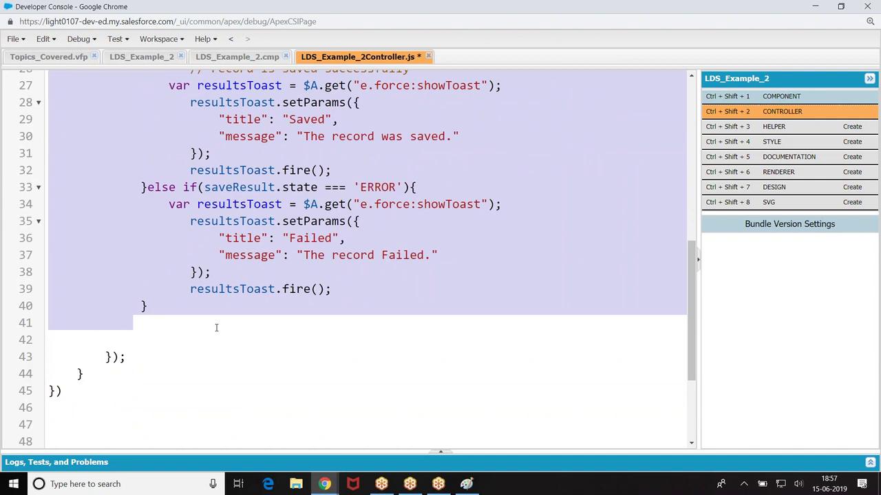
scroll(216, 328, up, 3)
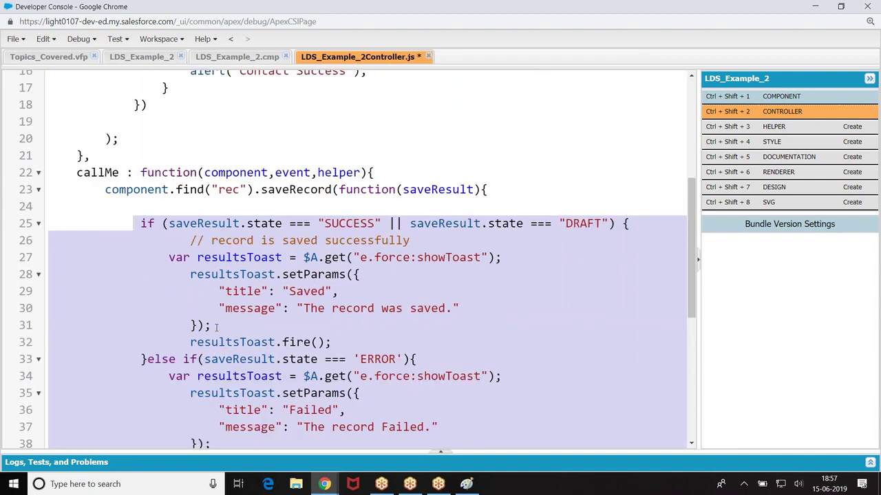
scroll(216, 328, down, 3)
scroll(217, 327, up, 2)
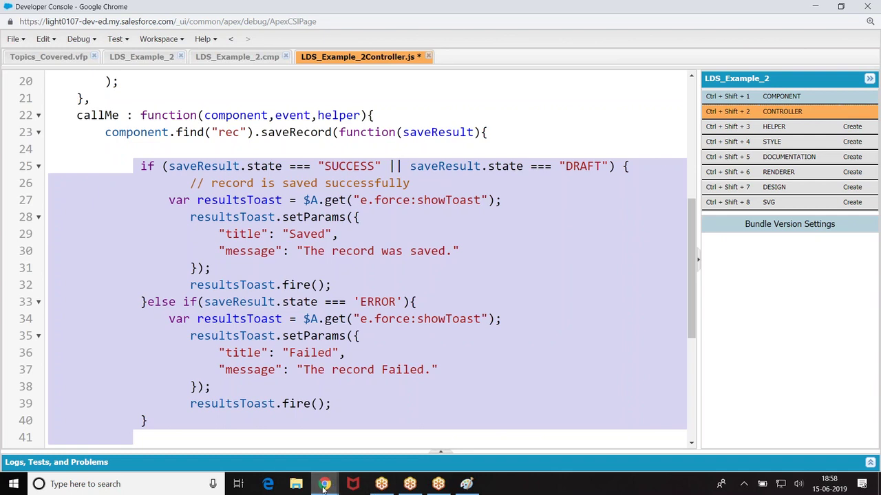
mouse_move(324, 483)
click(268, 450)
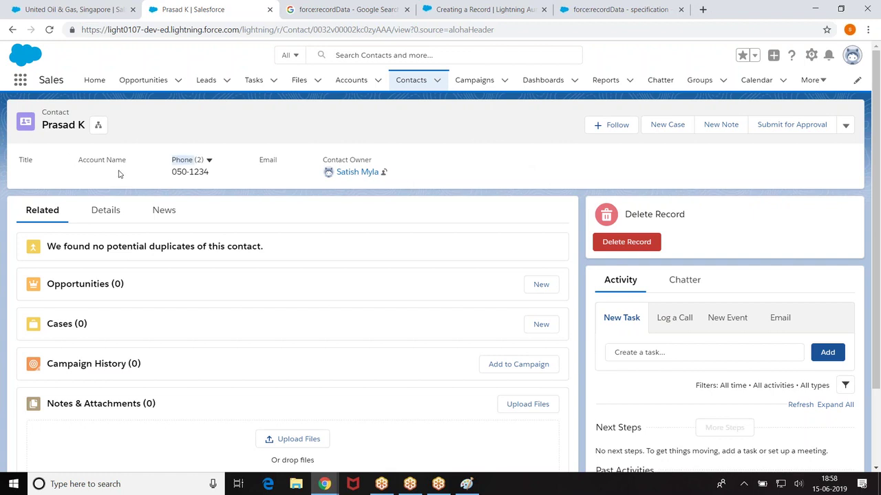
Step: Select the Email label on the contact record and open the Setup gear menu
double_click(278, 163)
click(812, 55)
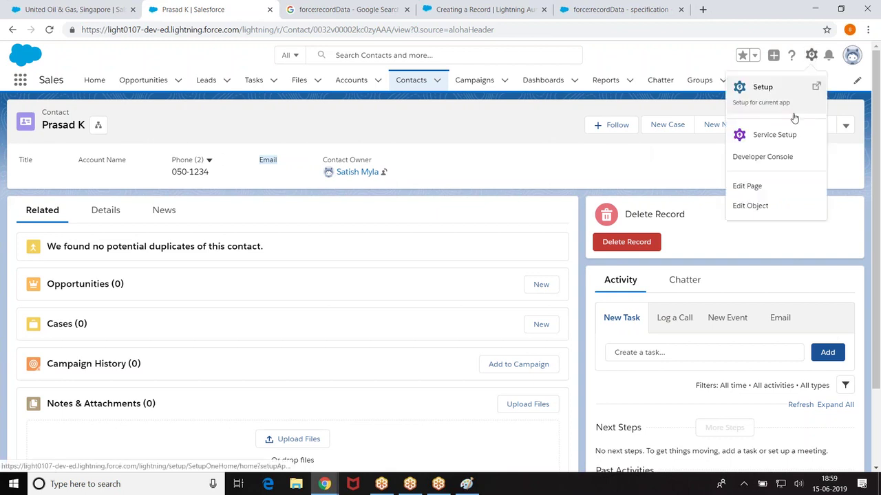
Step: Open the Contact Record Page in Lightning App Builder, then go back and leave without saving
click(751, 192)
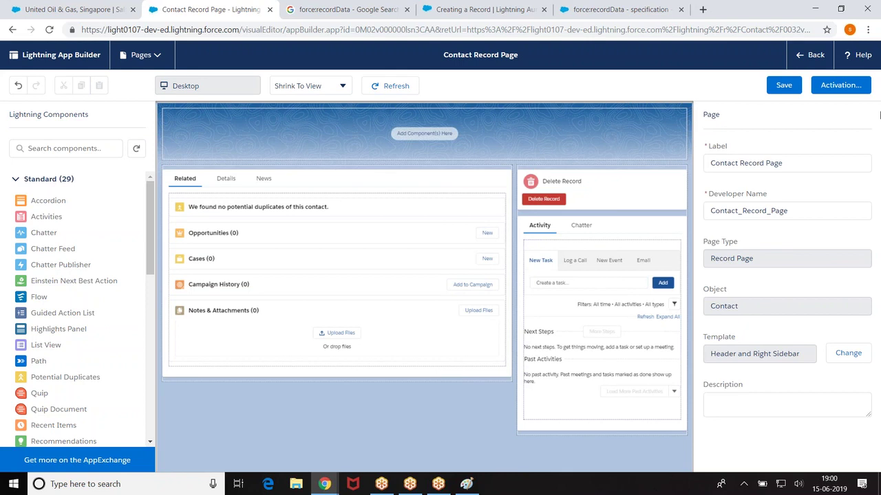
click(812, 55)
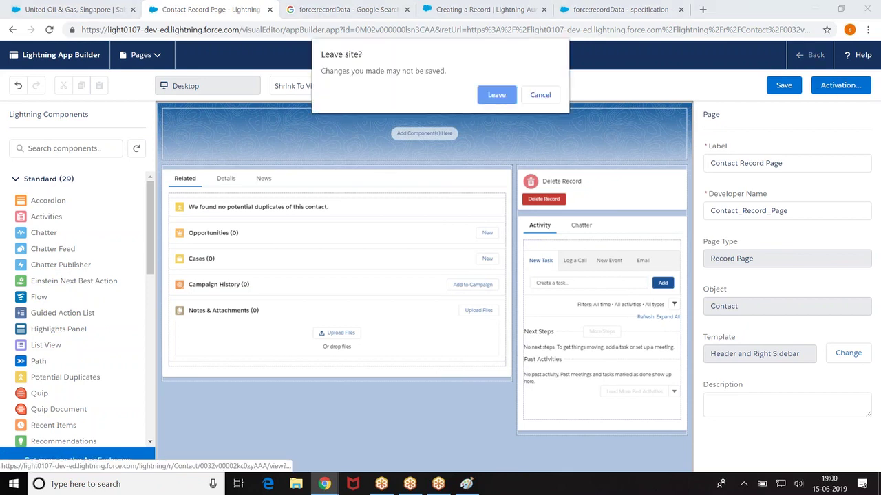
click(493, 100)
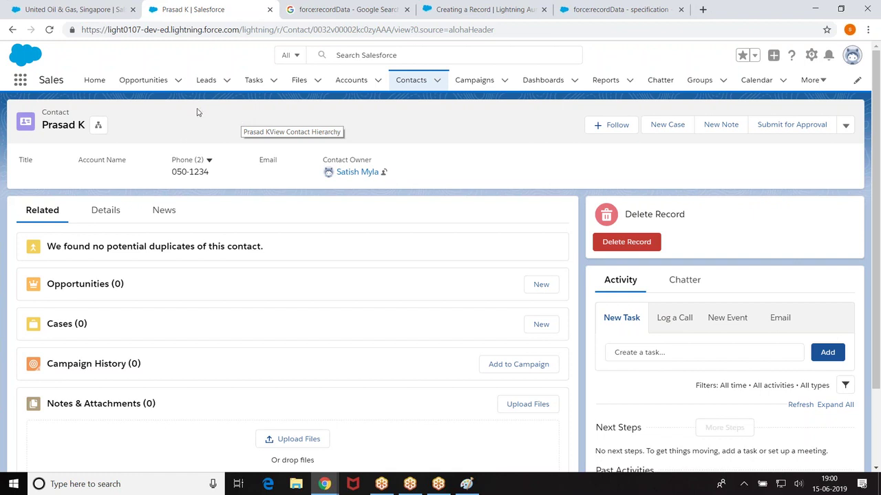
double_click(279, 174)
click(397, 177)
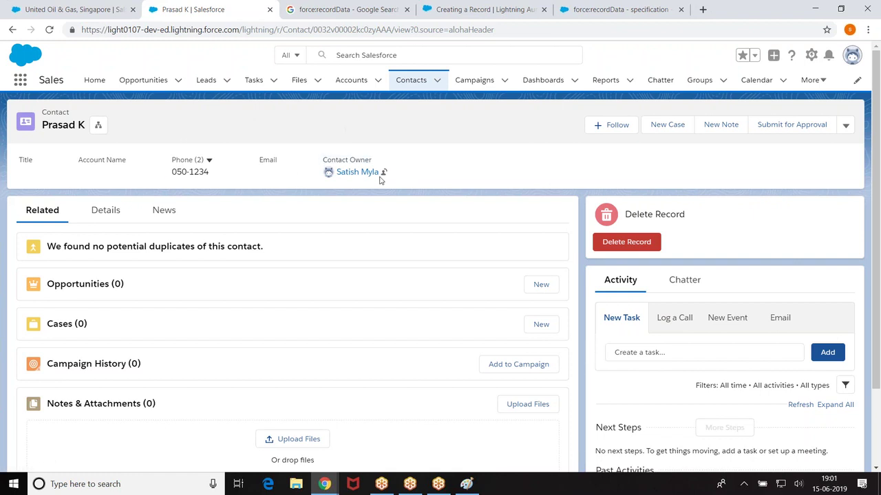
click(381, 175)
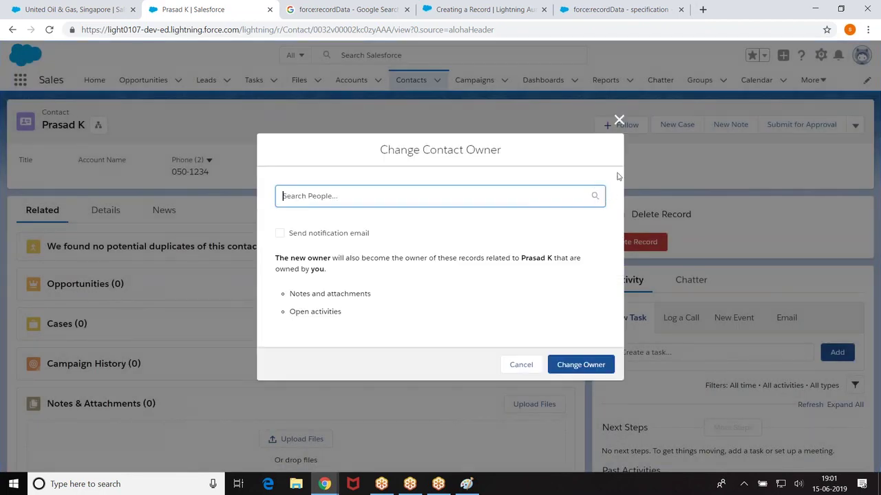
click(619, 122)
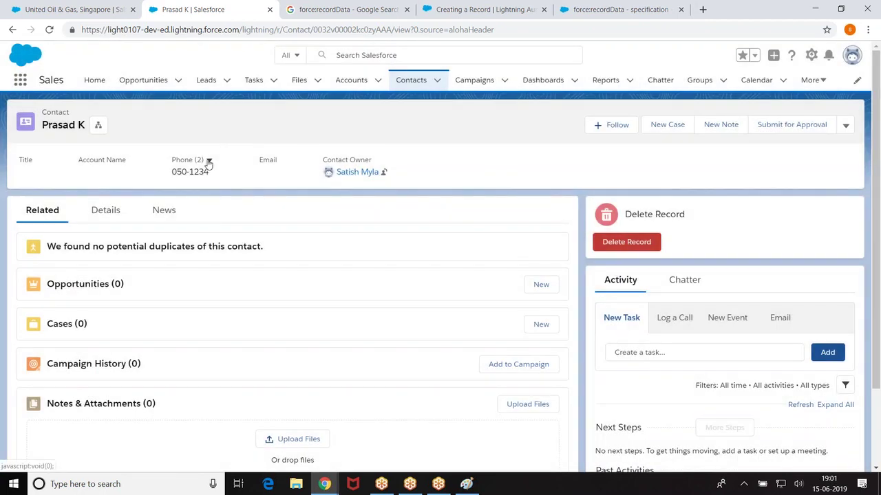
mouse_move(208, 162)
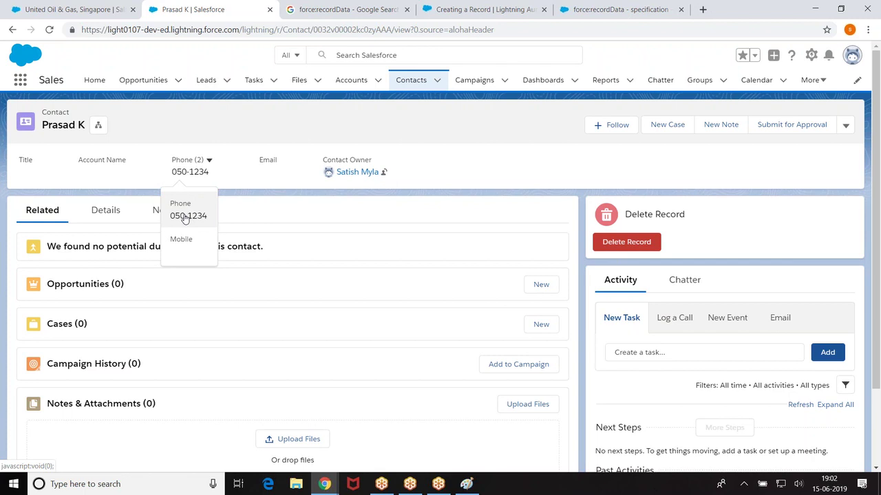
Step: Open the Editing a Record page and scroll to the Saving a Record ldsSave.cmp example
click(480, 11)
scroll(578, 254, up, 15)
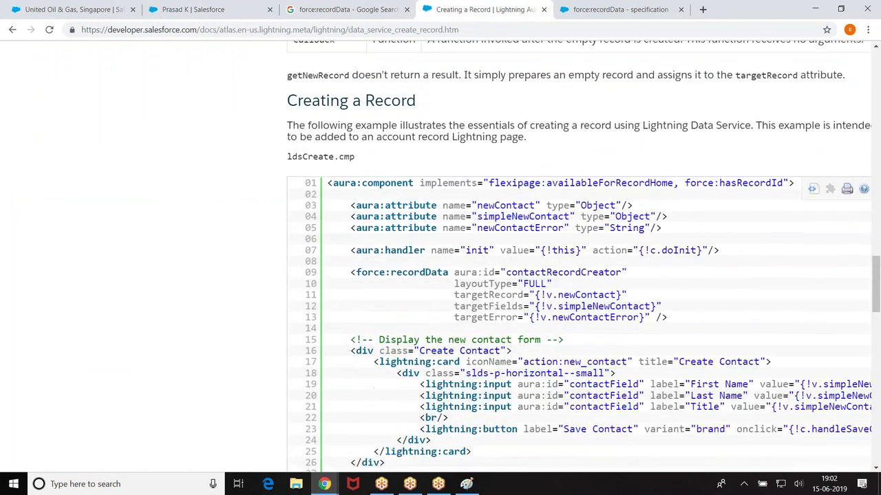
scroll(578, 255, up, 10)
scroll(133, 343, down, 2)
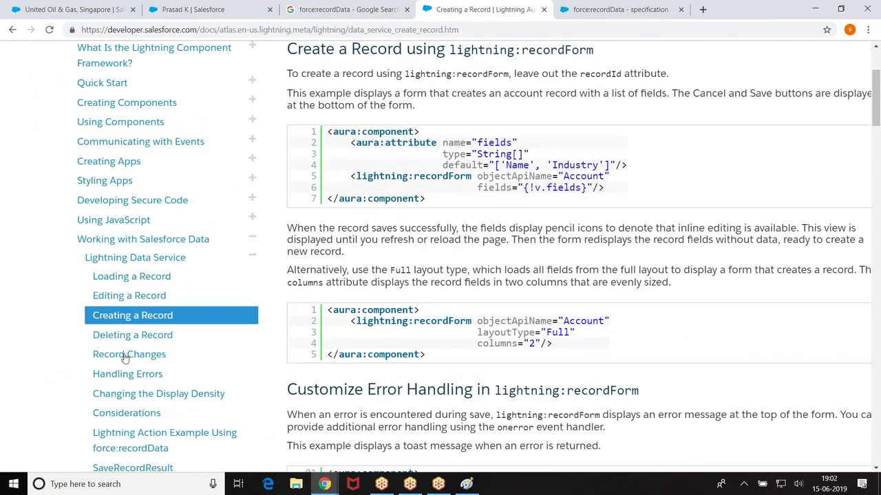
click(124, 295)
scroll(530, 132, down, 12)
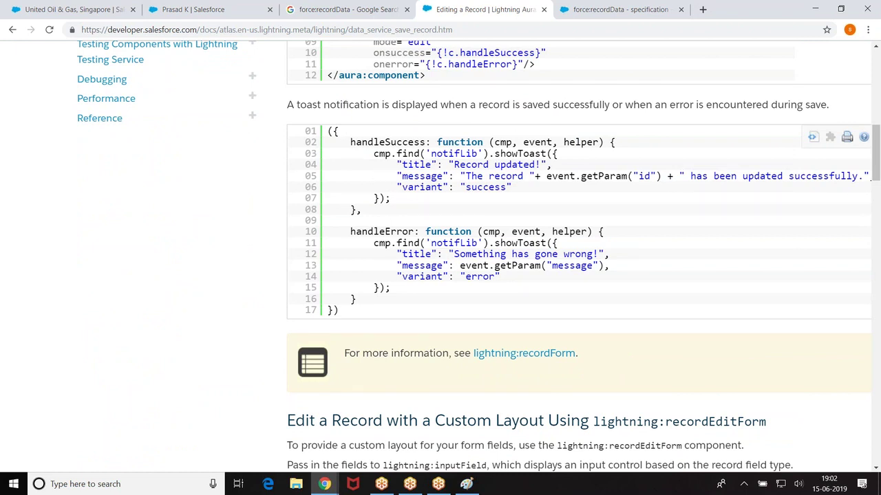
scroll(660, 207, down, 10)
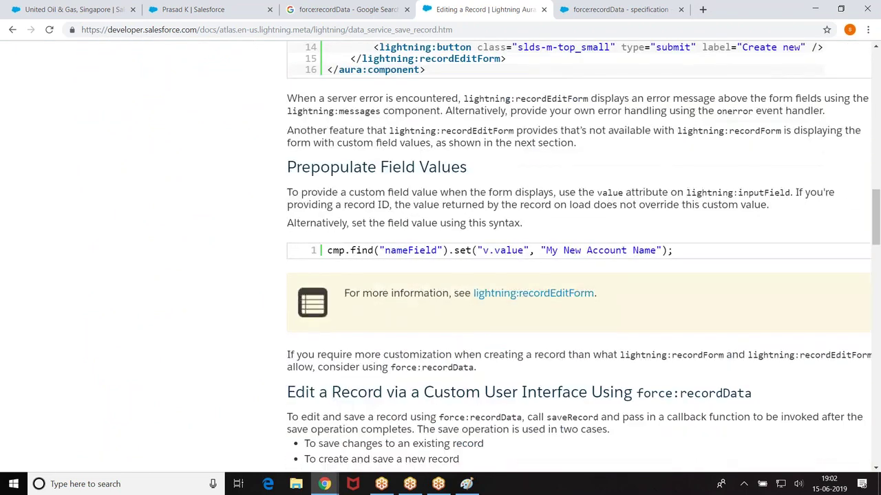
scroll(578, 256, down, 10)
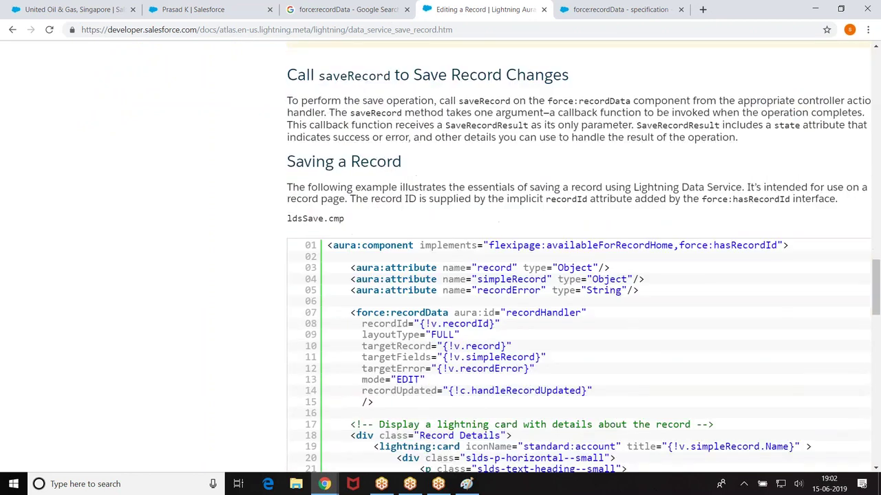
scroll(578, 256, down, 2)
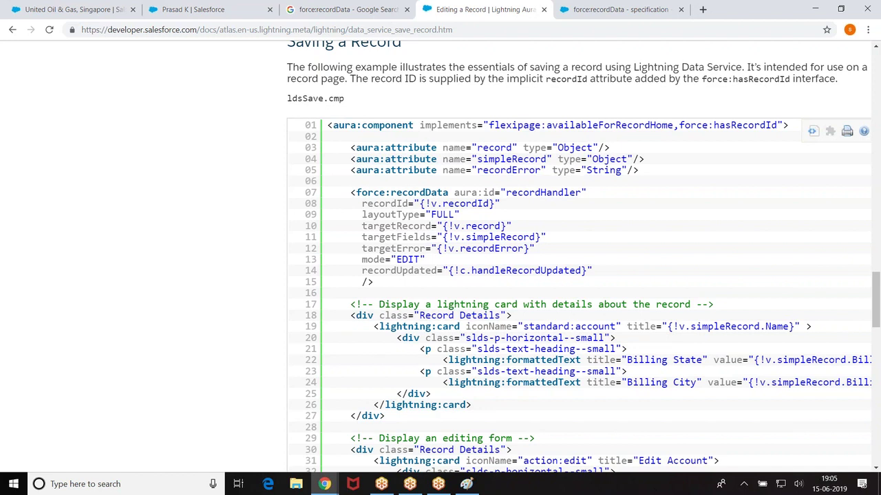
Step: Scroll to the ldsSaveController.js listing with handleSaveRecord and handleRecordUpdated
scroll(578, 257, down, 3)
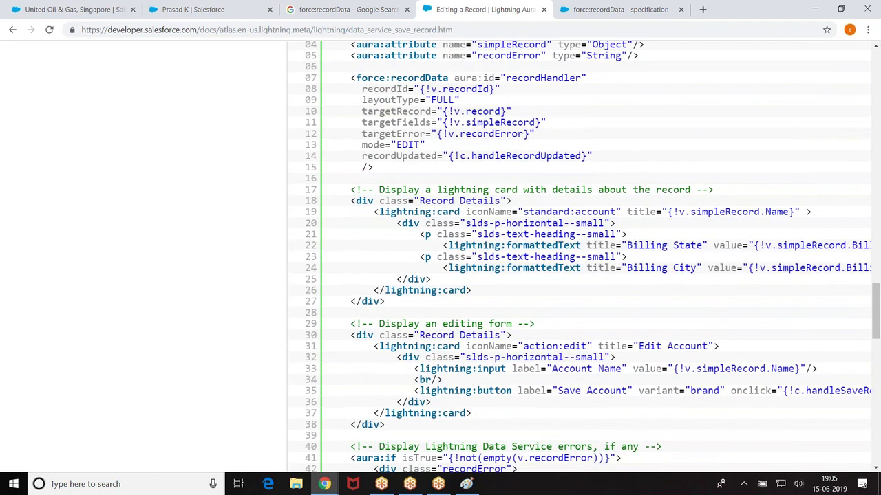
scroll(514, 201, down, 15)
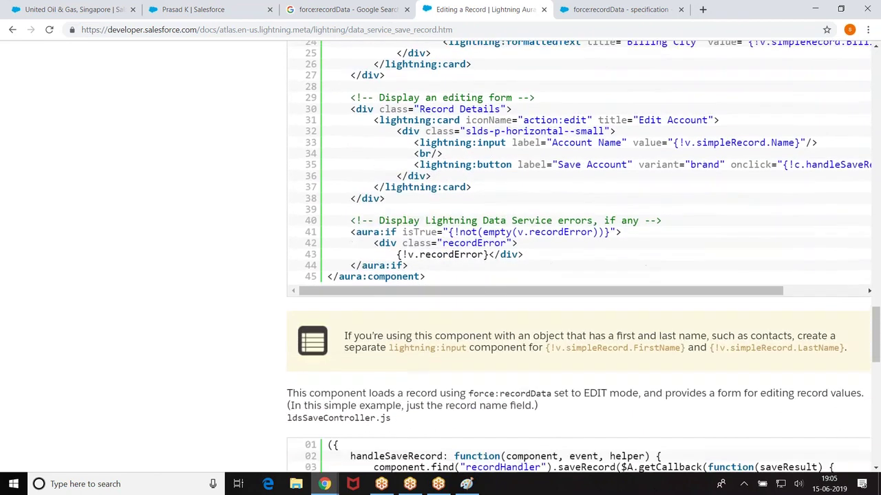
scroll(578, 256, down, 3)
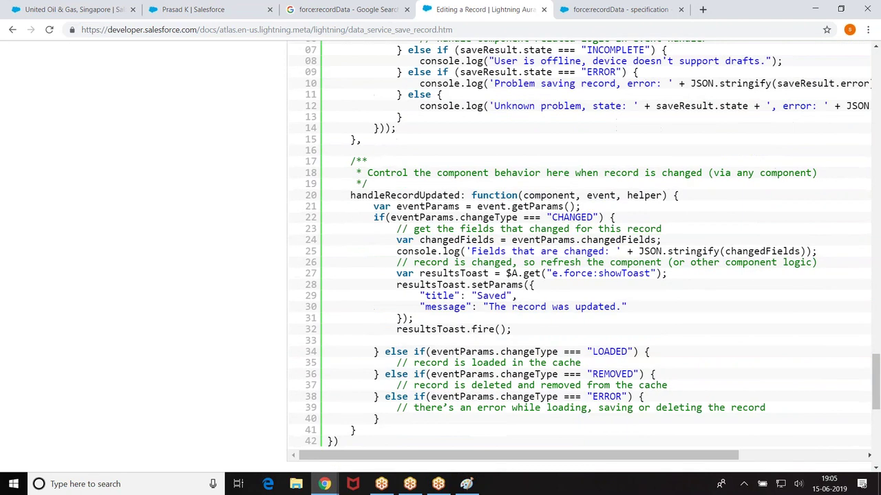
scroll(499, 198, up, 3)
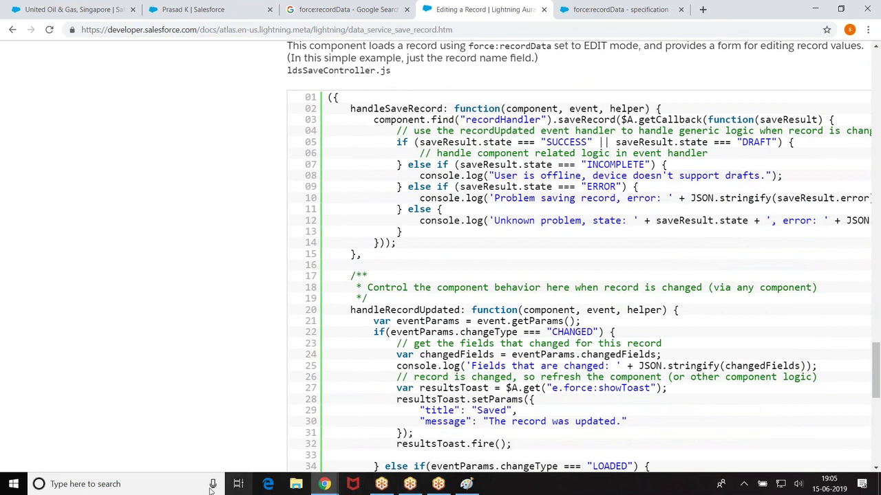
click(179, 486)
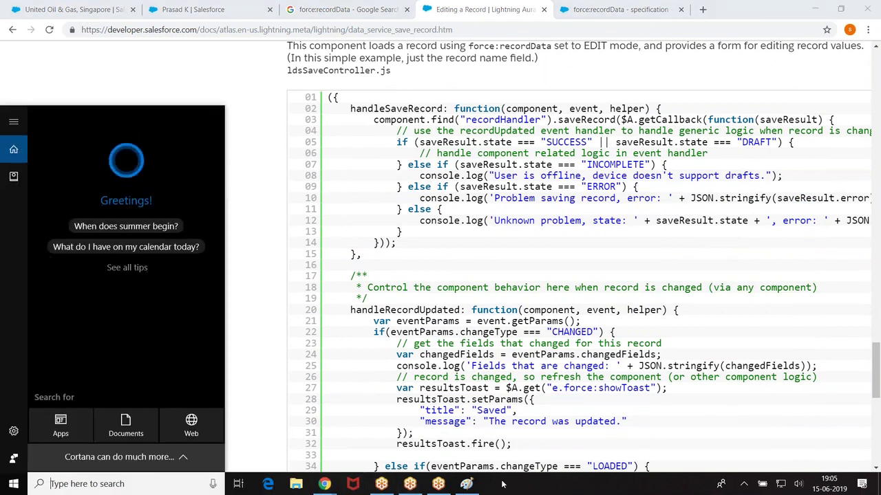
Step: In Paint, add a widened text box below the notes reading component.find("id")
click(467, 484)
click(131, 256)
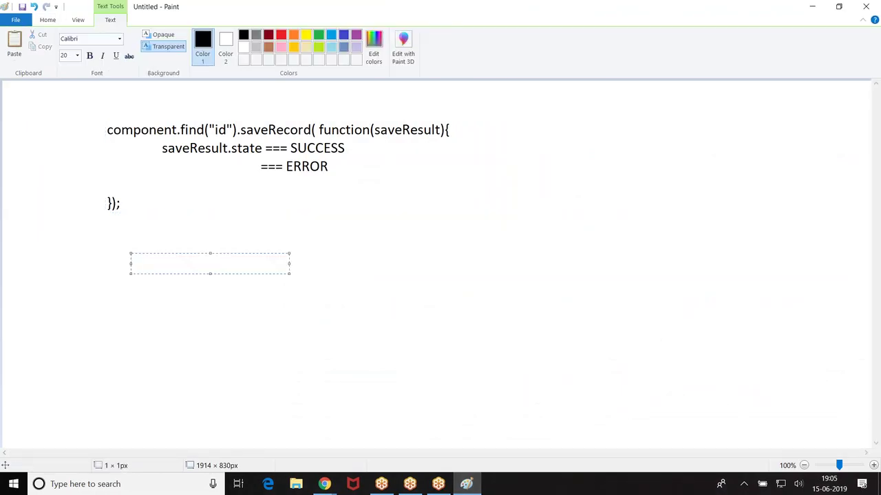
click(99, 256)
text(component.find("id"))
drag(257, 267, 581, 266)
Step: Continue the line with .saveRecord($A.getCallback(function(saveResult){}));
text(. sav)
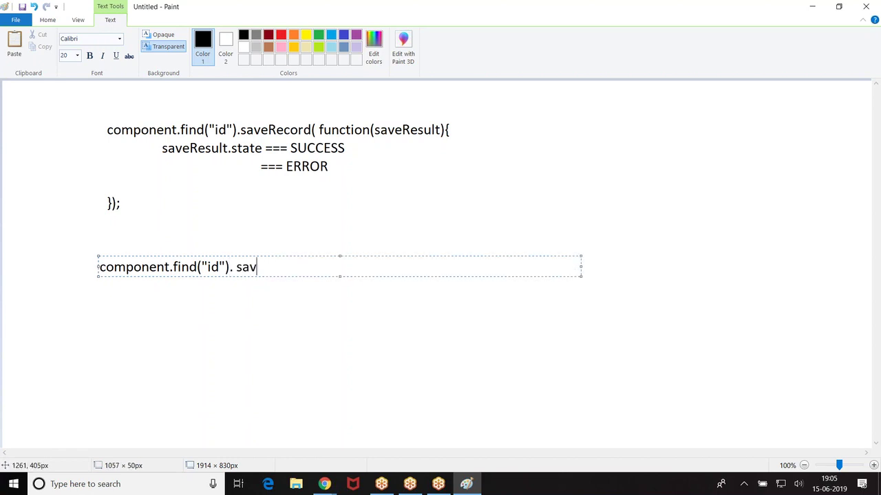
text(eRecord(f)
key(BackSpace)
text(function)
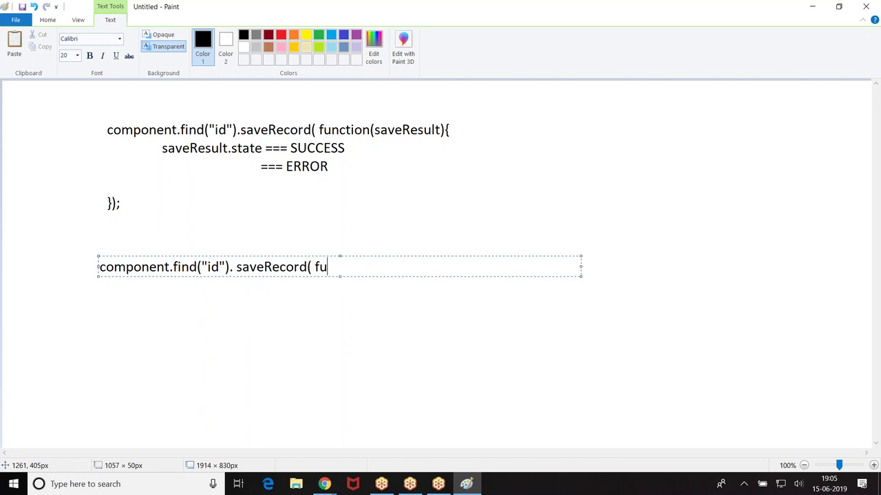
key(BackSpace)
key(BackSpace)
key(BackSpace)
key(BackSpace)
key(BackSpace)
key(BackSpace)
key(BackSpace)
key(BackSpace)
text($A.getCallb)
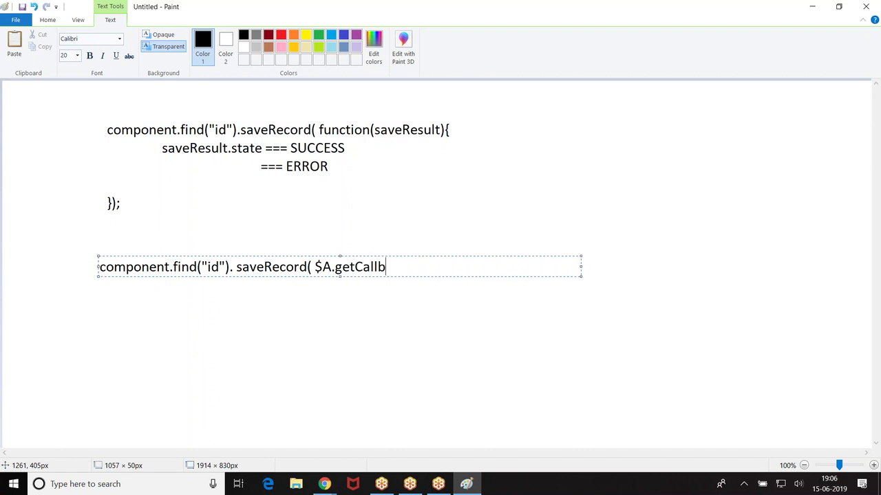
text(ack(save)
key(BackSpace)
key(BackSpace)
key(BackSpace)
key(BackSpace)
text(function(re)
key(BackSpace)
key(BackSpace)
text(saveResult)
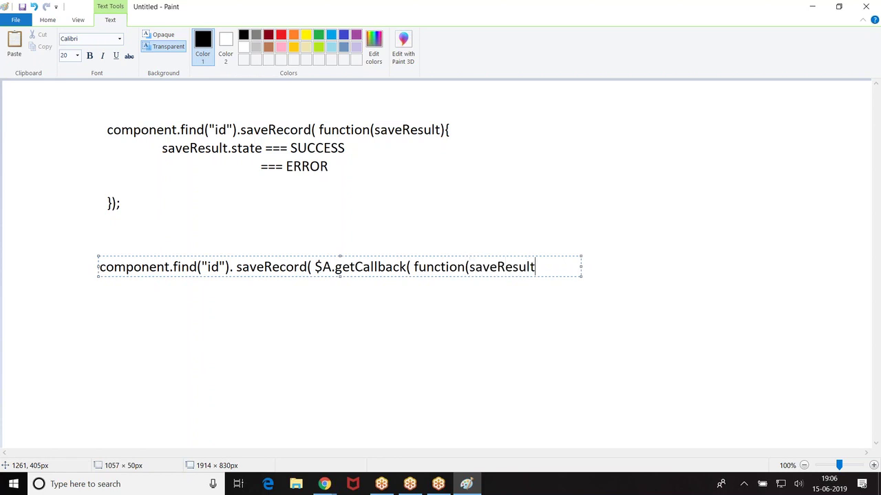
text(){});)
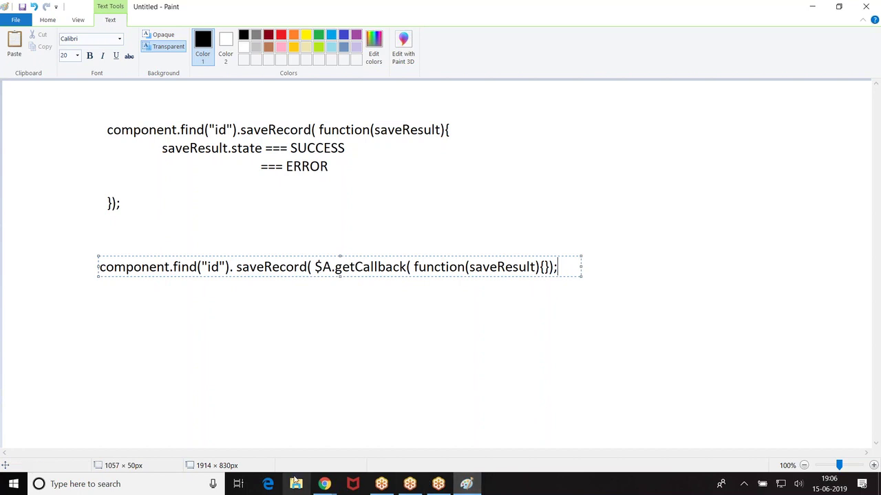
Step: Return to the Editing a Record page and scroll through the ldsSave.cmp markup to its end
mouse_move(320, 482)
click(298, 431)
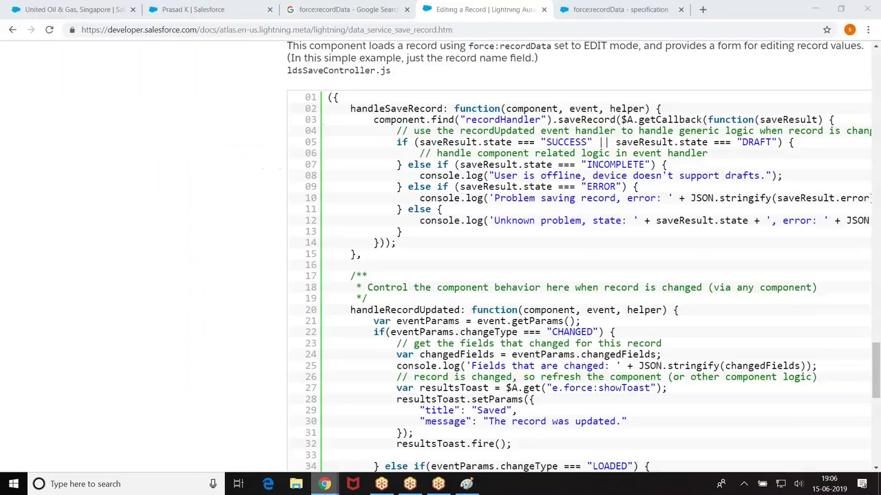
scroll(651, 201, up, 5)
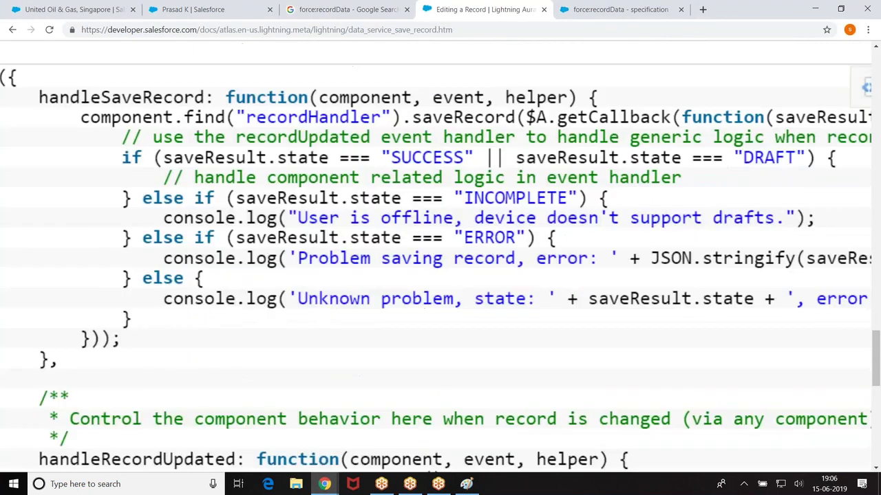
scroll(441, 255, down, 5)
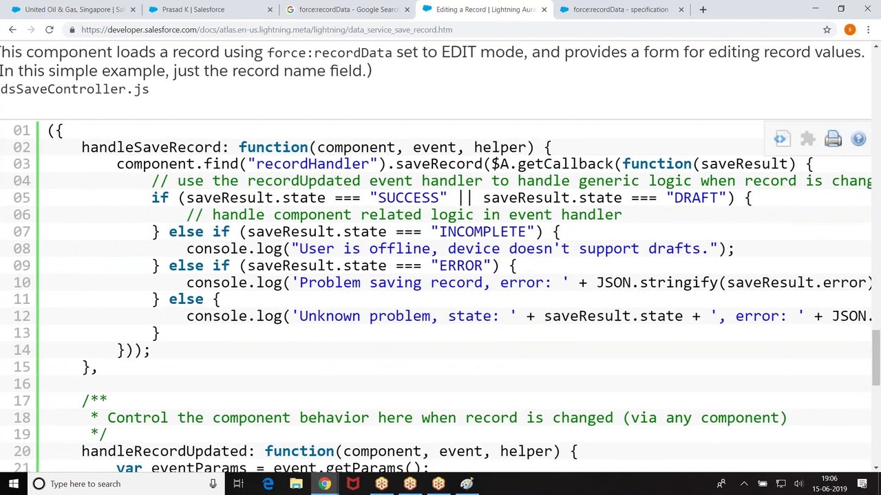
scroll(440, 255, down, 4)
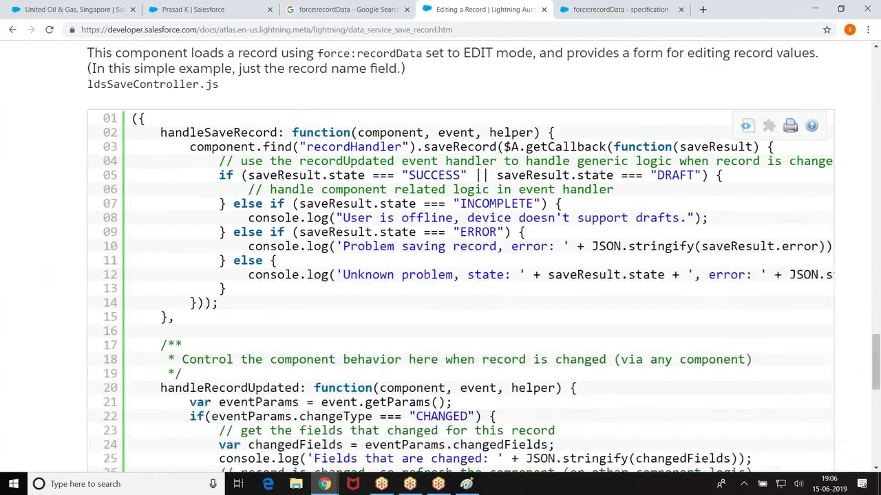
scroll(641, 205, up, 3)
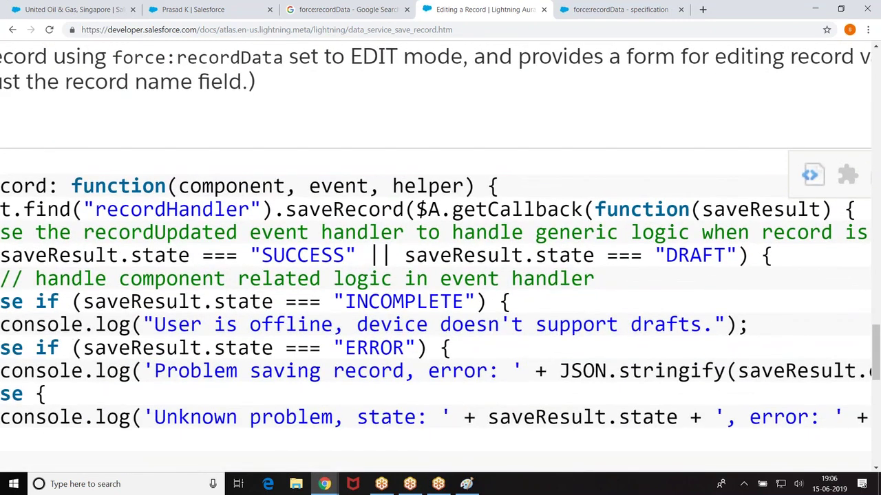
scroll(495, 227, up, 2)
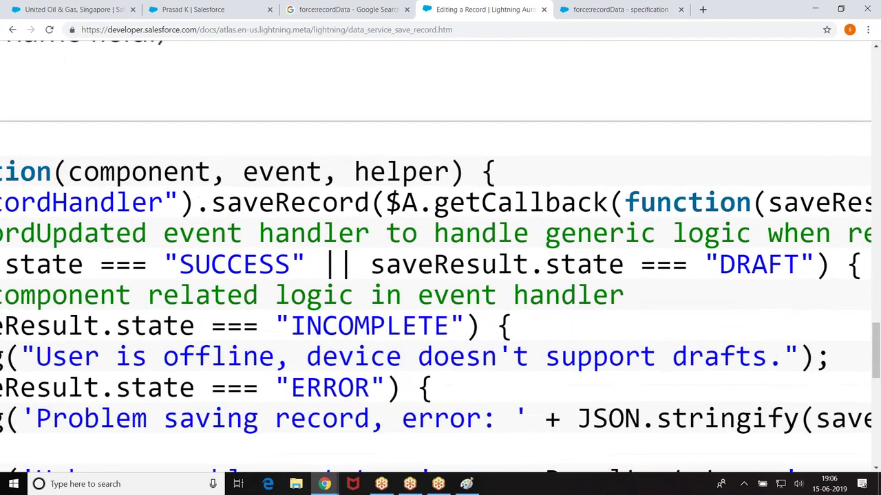
scroll(440, 255, down, 3)
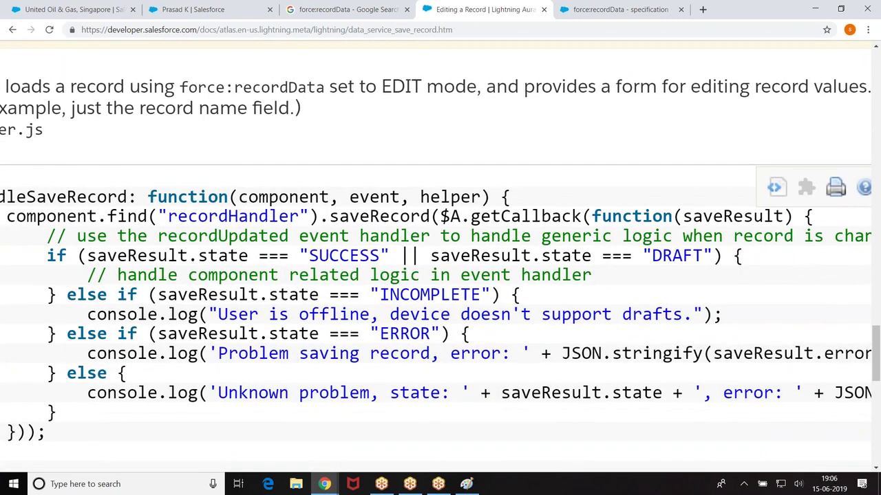
scroll(440, 276, down, 3)
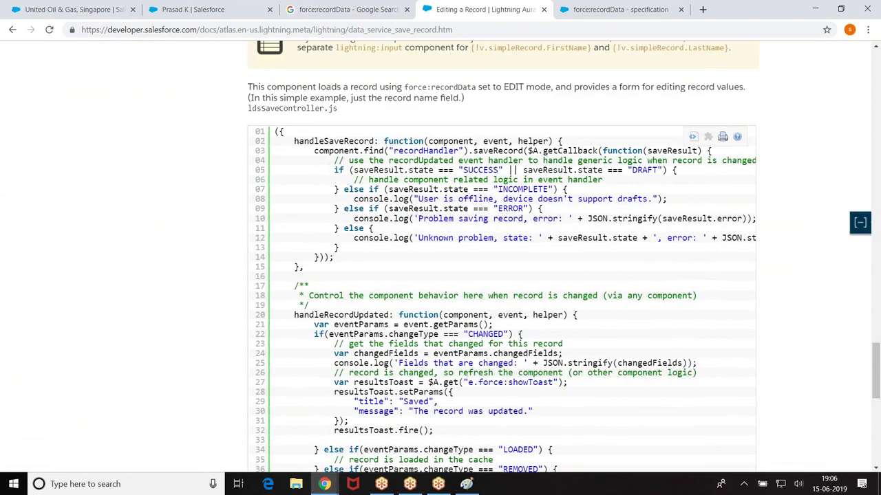
scroll(502, 275, up, 8)
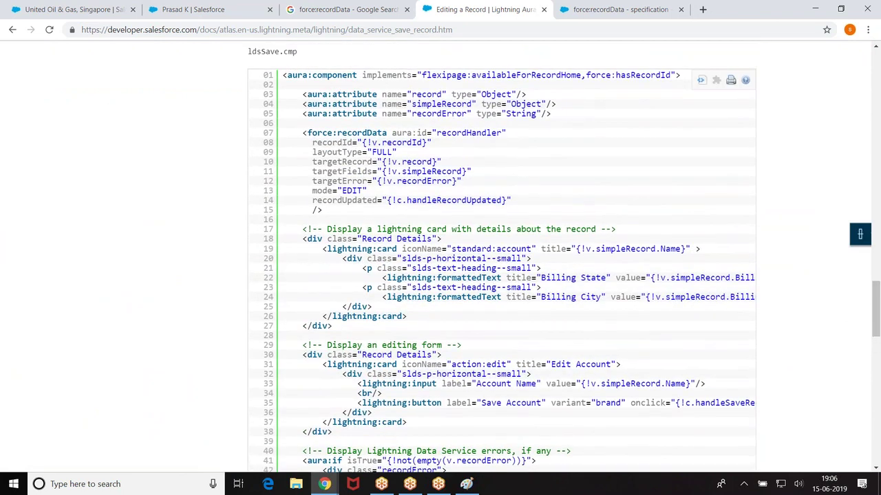
scroll(483, 256, down, 2)
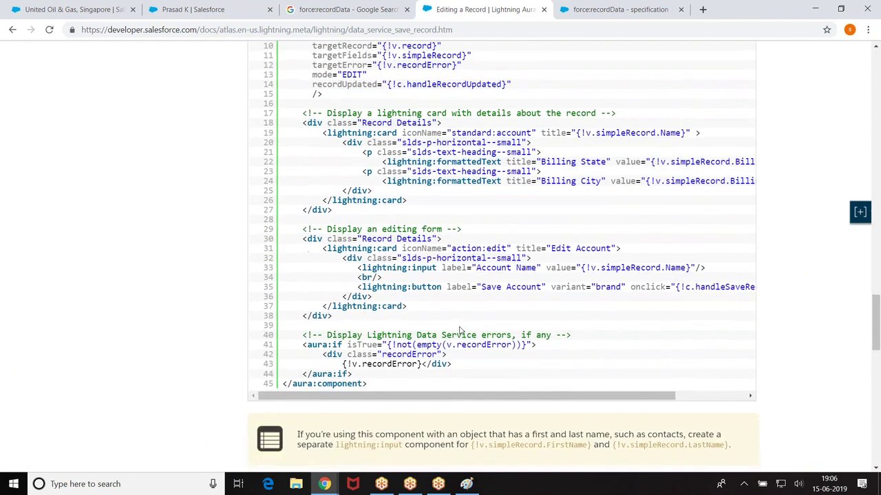
Step: Save the LDS_Example_2 controller and close all LDS_Example_2 files
mouse_move(324, 484)
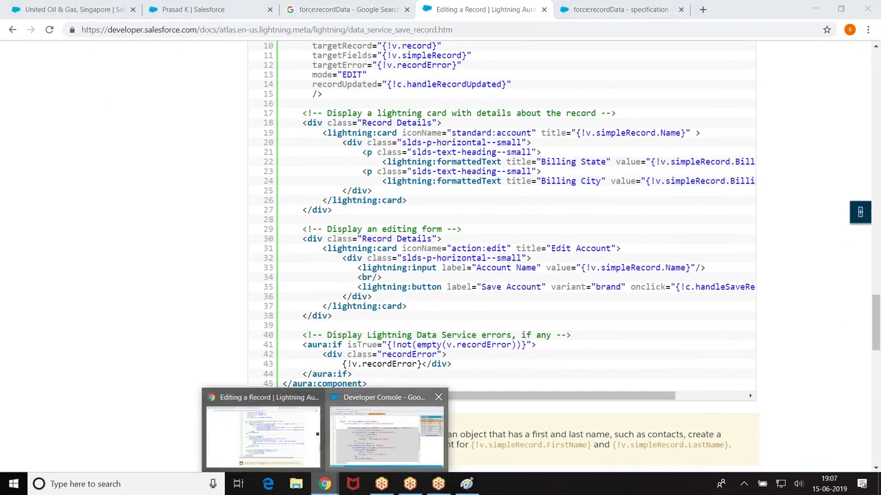
click(385, 435)
scroll(438, 93, up, 6)
key(ctrl+s)
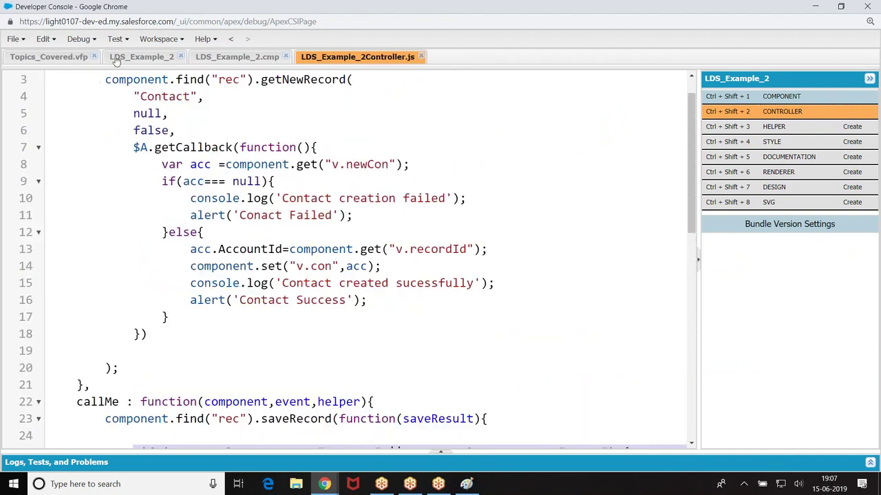
click(423, 57)
click(286, 57)
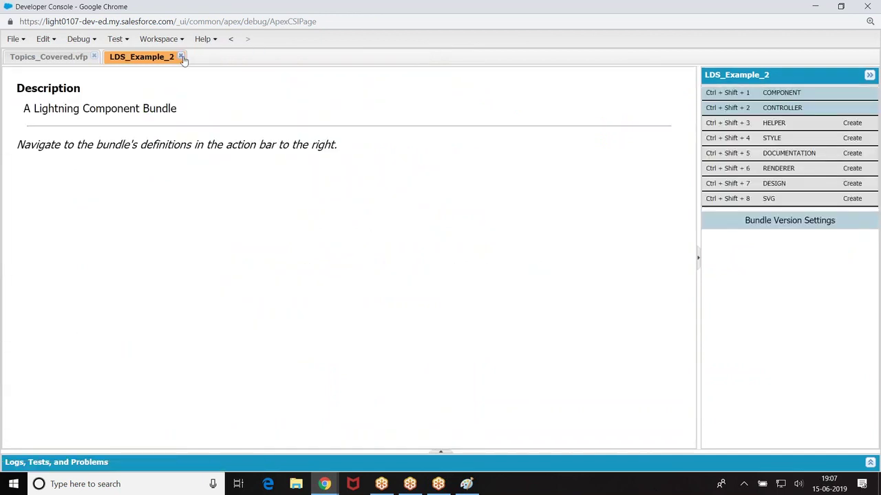
click(181, 57)
Step: Create the LDS_Example_3 Lightning component with Lightning Record Page enabled and open its markup
click(22, 39)
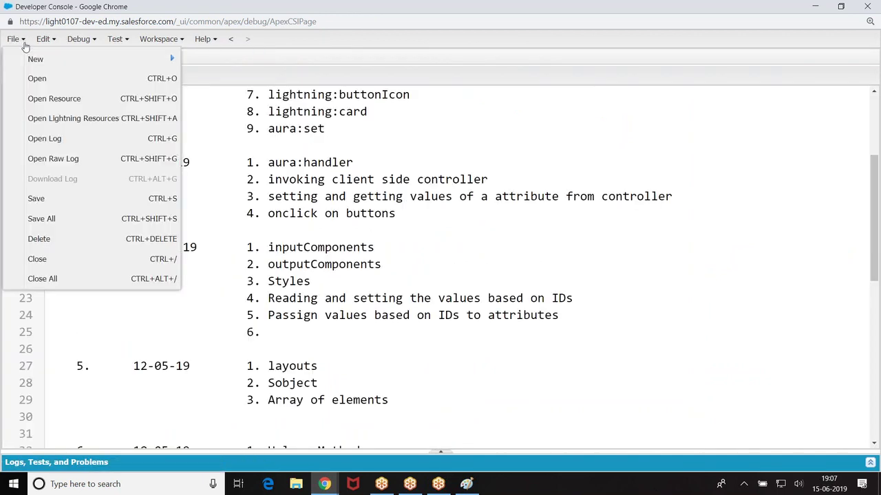
mouse_move(34, 60)
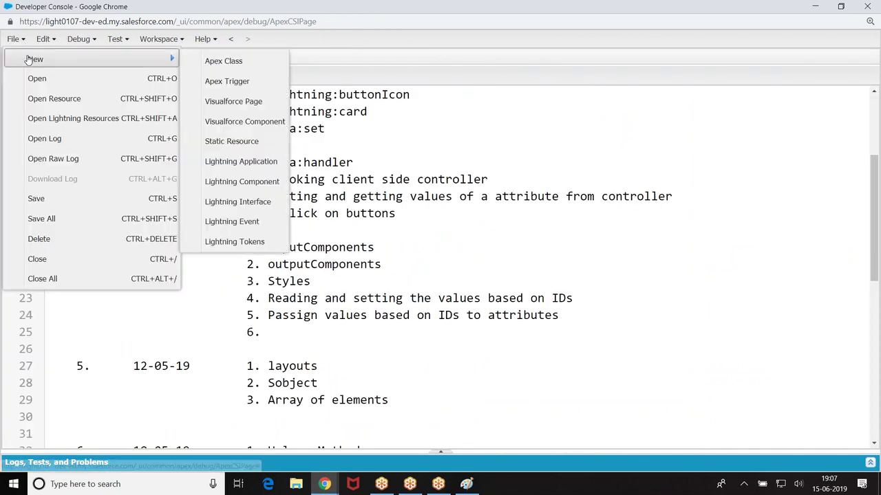
click(242, 182)
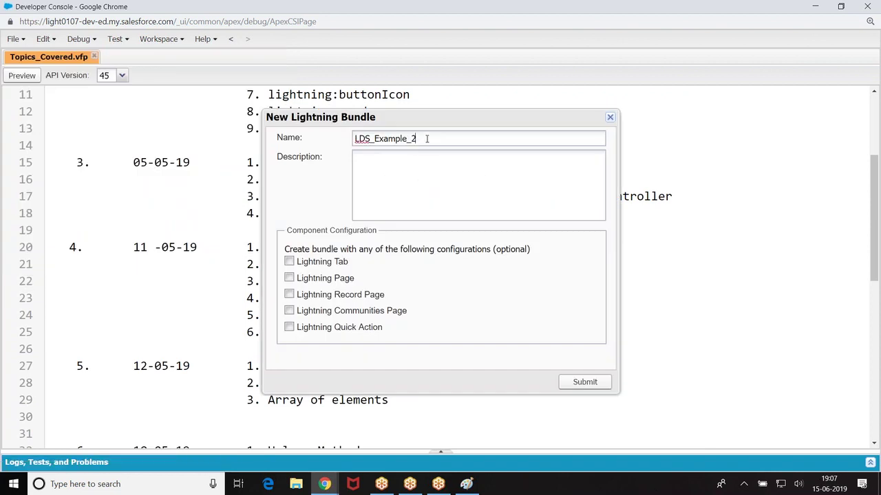
click(289, 296)
click(585, 383)
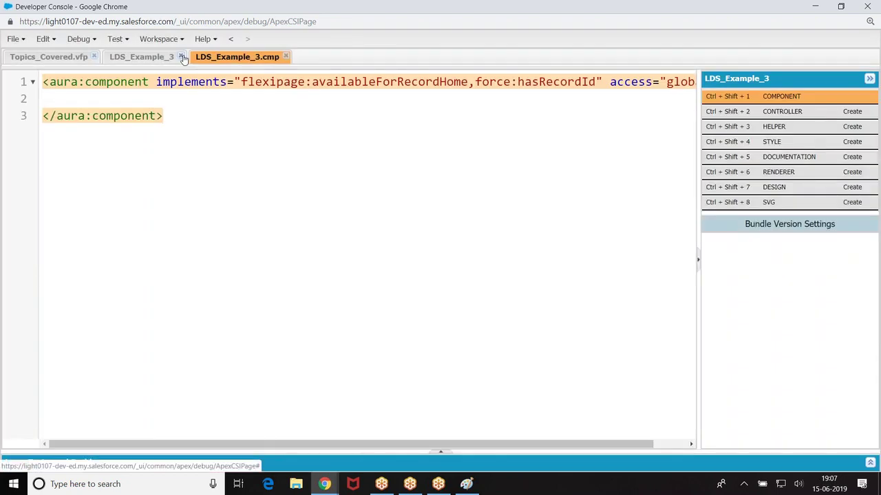
click(182, 57)
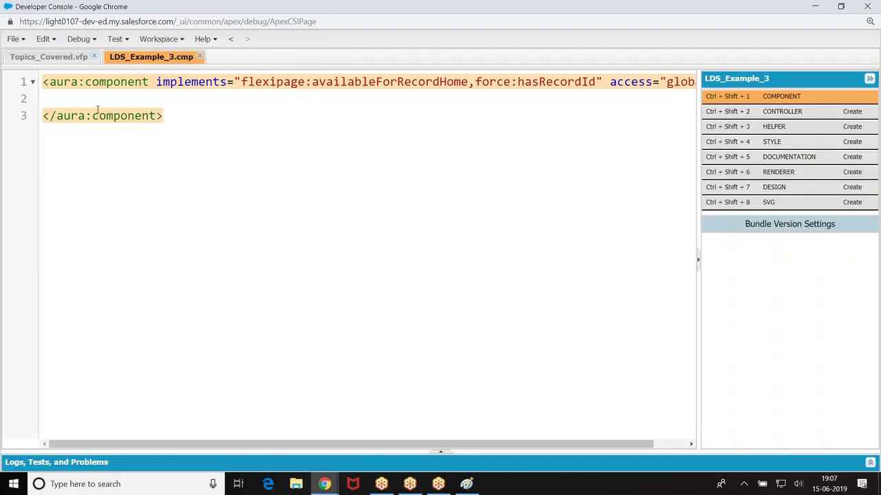
Step: Add an aura:attribute named con of type Object
click(97, 104)
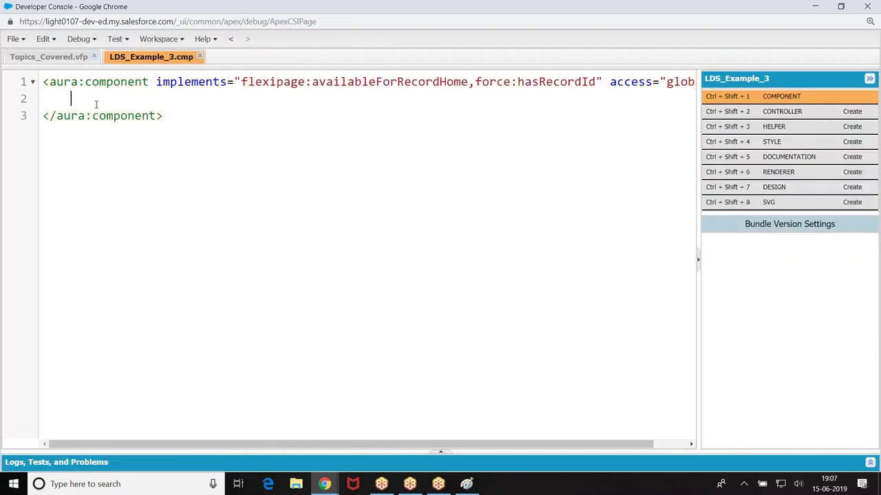
text(<aura:attribute n)
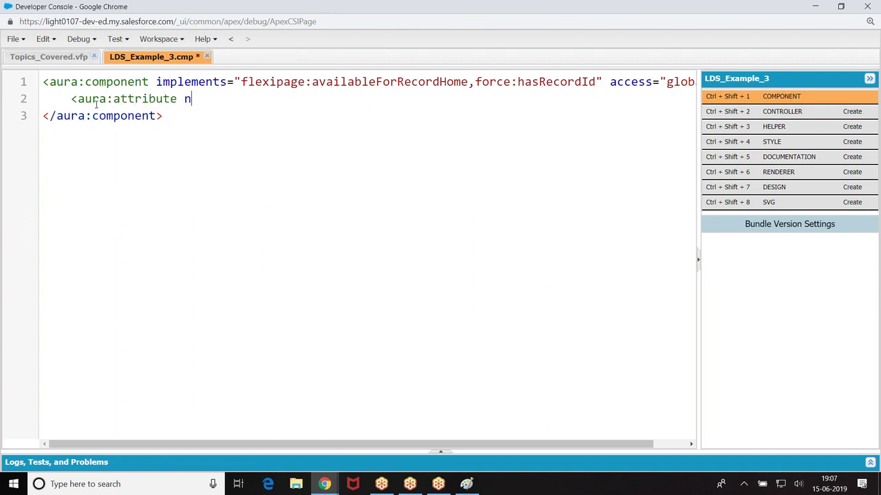
text(ame='c)
key(BackSpace)
text(con" type="Object" />)
key(Return)
Step: Add EDIT-mode force:recordData targeting v.con with LastName, FirstName, Phone, Email, then begin a lightning:card
text(<aura:)
key(BackSpace)
key(BackSpace)
key(BackSpace)
key(BackSpace)
key(BackSpace)
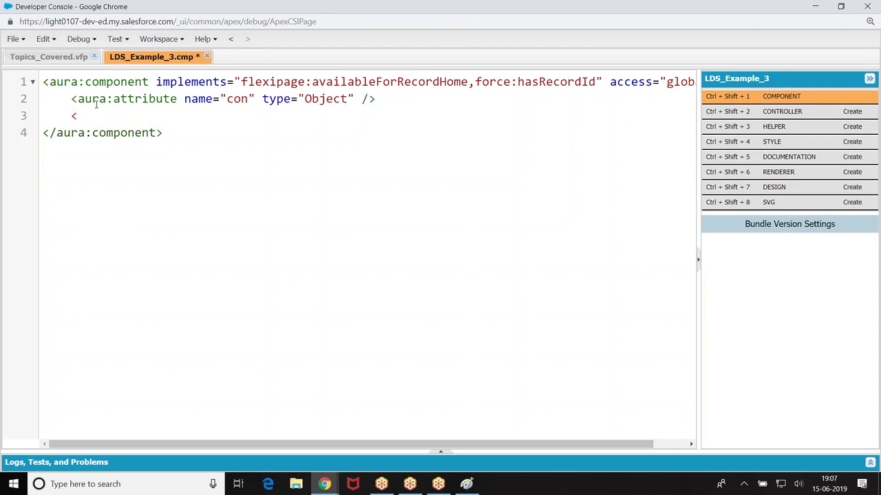
key(BackSpace)
text(<aura)
key(BackSpace)
key(BackSpace)
key(BackSpace)
key(BackSpace)
text(force:recordData )
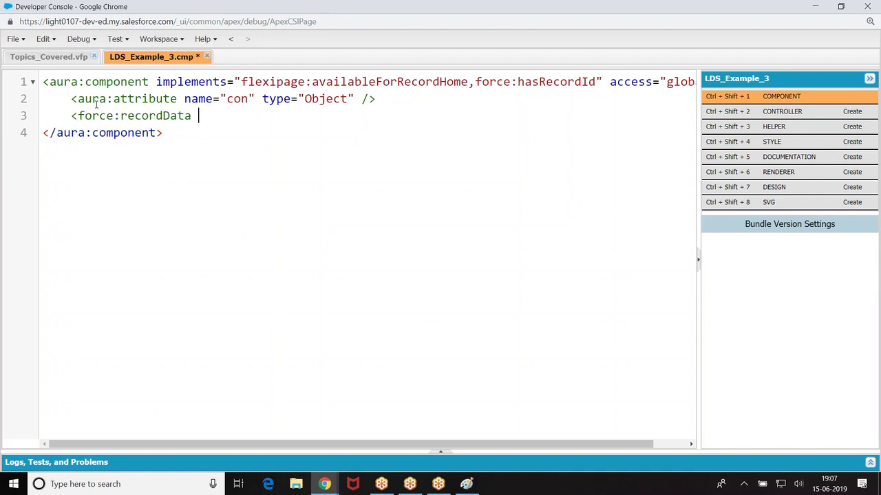
text(aura:id="recc")
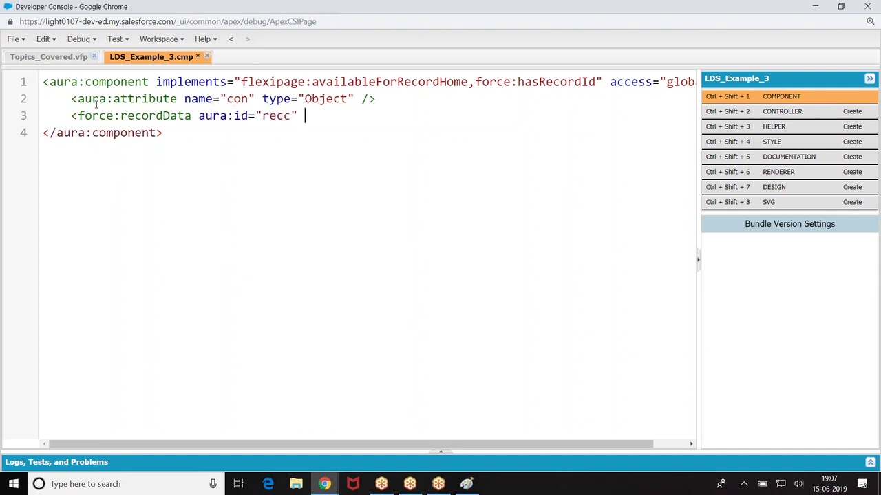
text( targetFields="{)
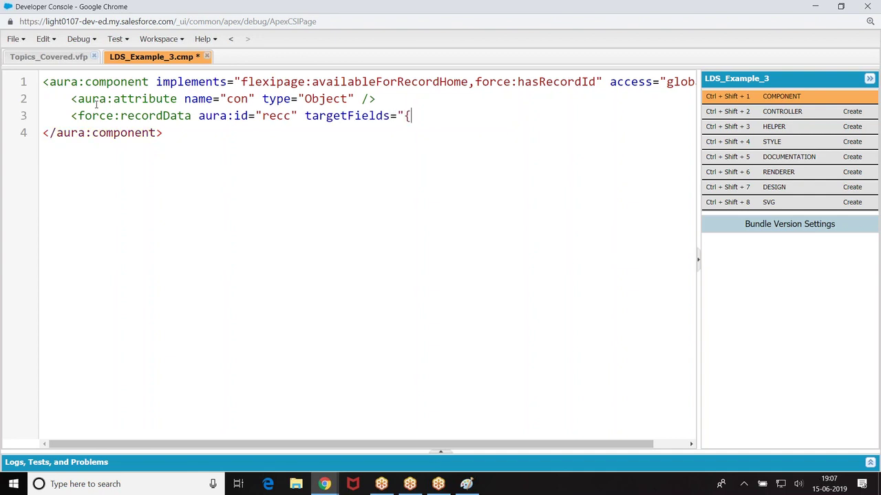
text(!v.con}" fields)
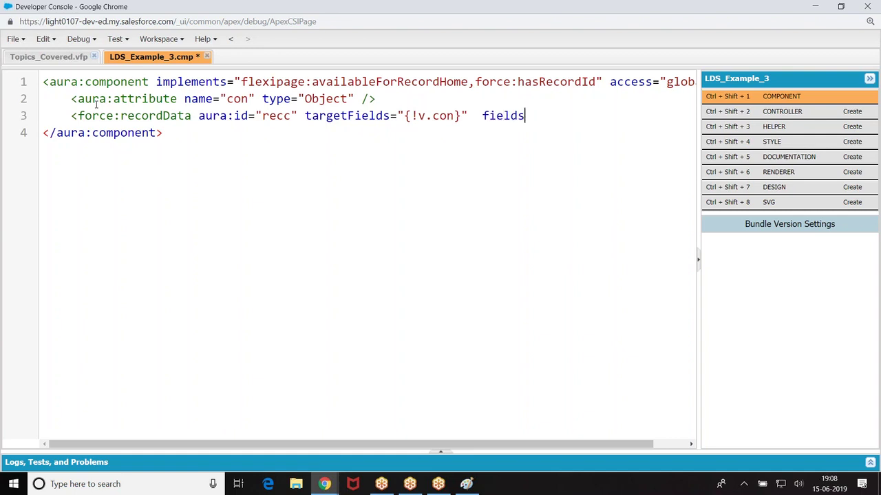
text(=")
text(La)
key(BackSpace)
key(BackSpace)
key(BackSpace)
key(BackSpace)
key(BackSpace)
key(BackSpace)
key(BackSpace)
key(BackSpace)
key(BackSpace)
key(BackSpace)
text(mode="EDIT")
key(Return)
key(Tab)
key(Tab)
key(Tab)
key(Tab)
key(Tab)
key(Tab)
key(Tab)
key(Tab)
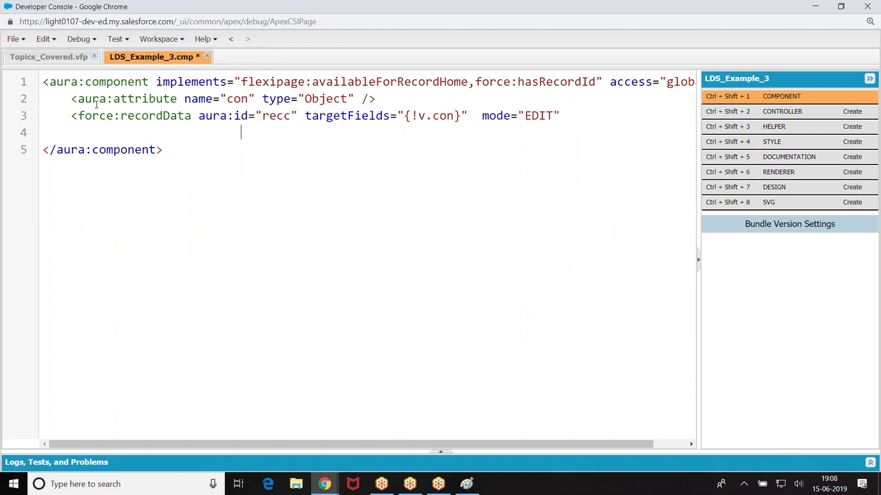
text(fields="LastNmae)
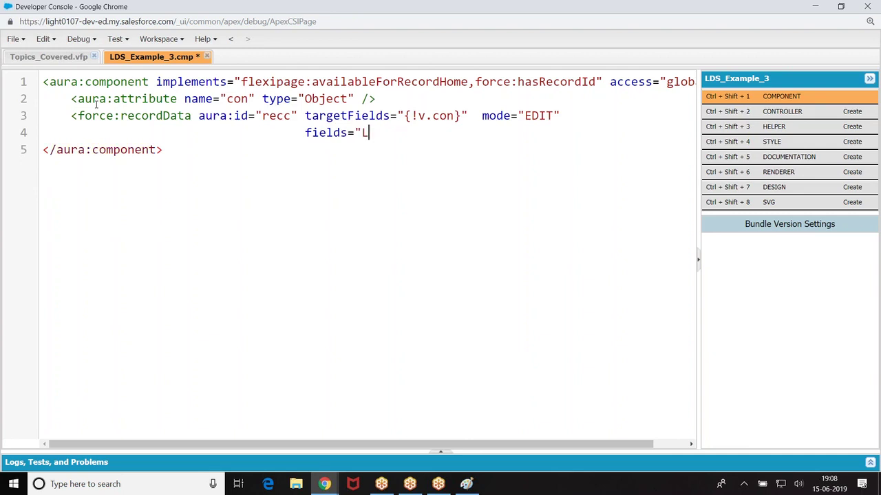
key(BackSpace)
key(BackSpace)
key(BackSpace)
text(ame" first)
key(BackSpace)
key(BackSpace)
key(BackSpace)
key(BackSpace)
text(,Firs)
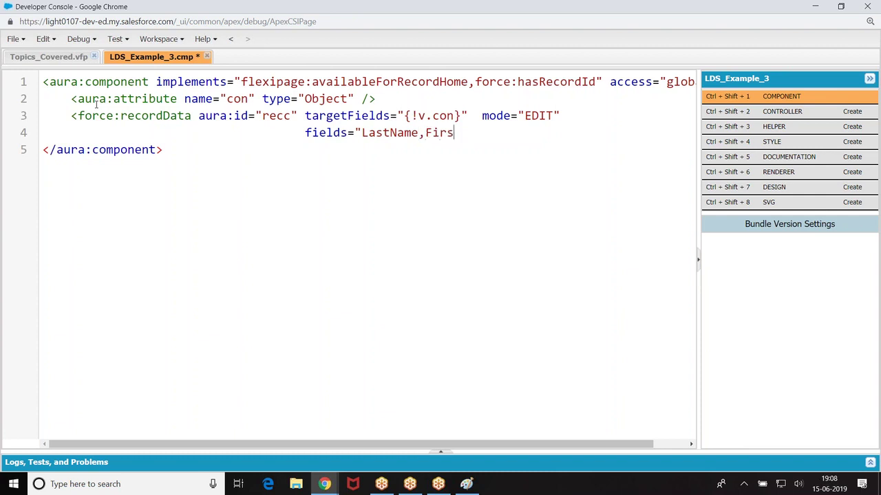
text(tName,Phone)
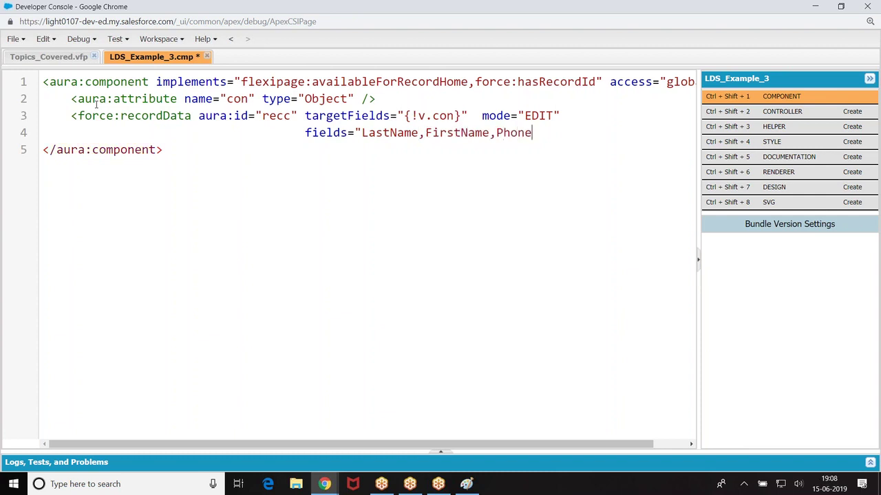
text(,Email" />)
key(Return)
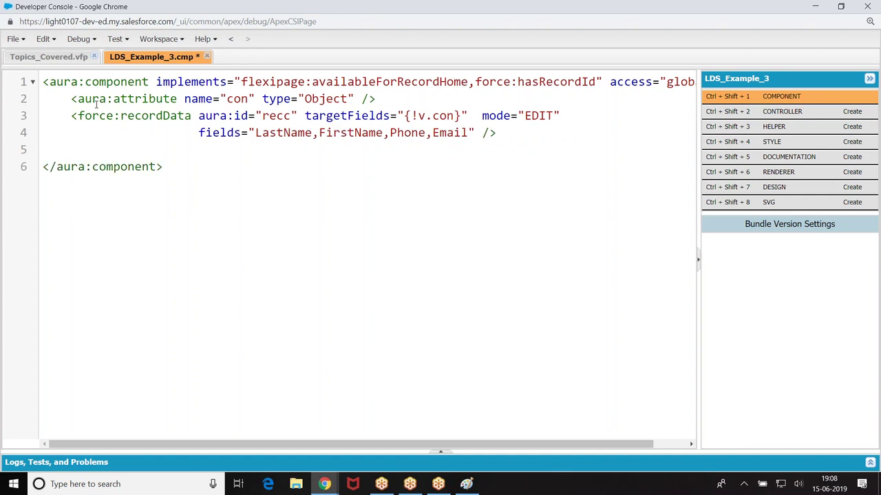
text(<lightning:card )
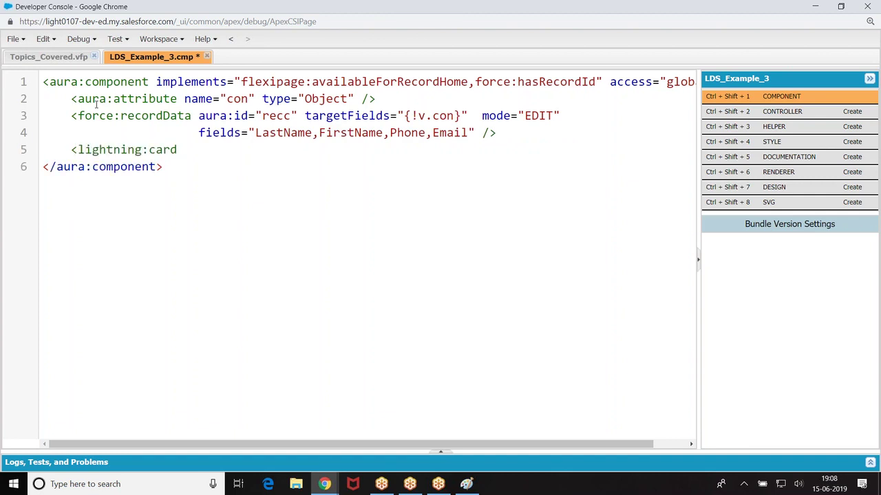
text(title="{!v.con)
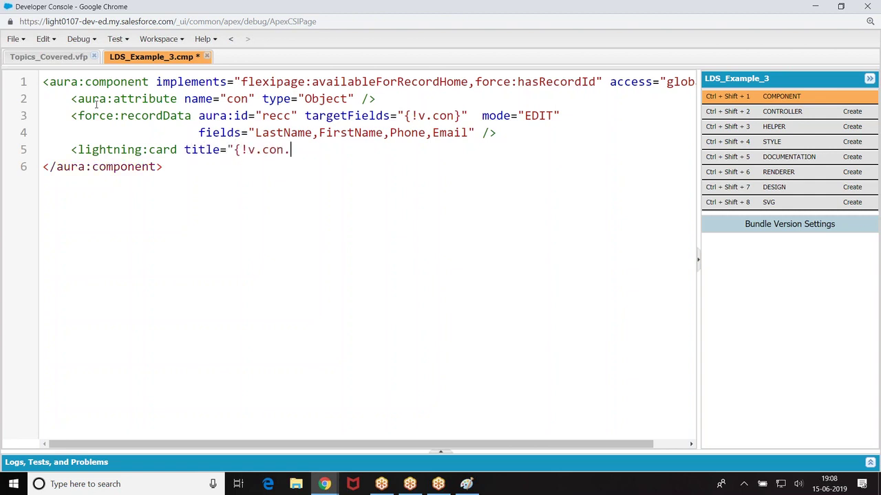
text(.Firs)
Step: Title the card {!v.con.FirstName} and add a lightning:input labelled LastName inside it
key(BackSpace)
key(BackSpace)
text(irstName}" )
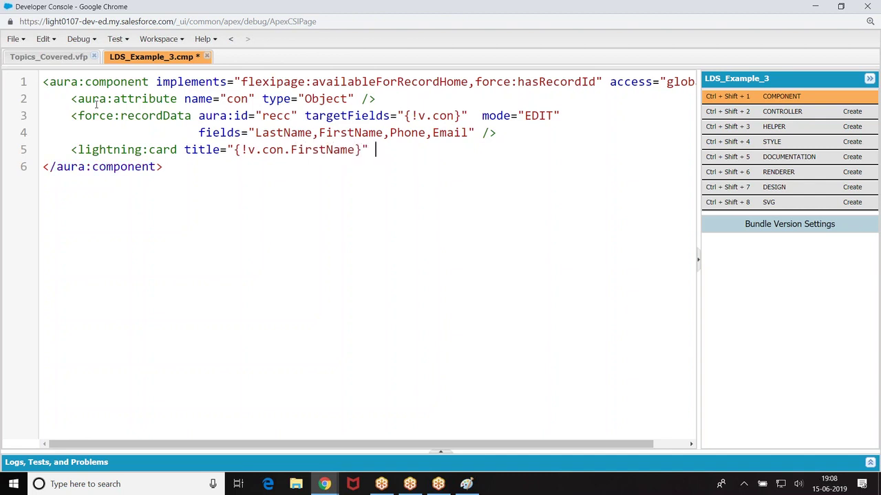
text(>)
key(Return)
key(Return)
key(Up)
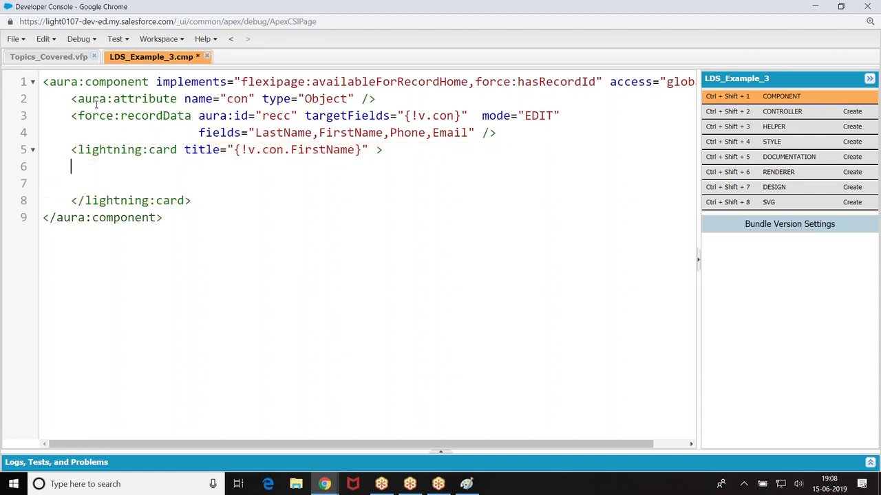
text(<ligyhtning)
key(BackSpace)
key(BackSpace)
key(BackSpace)
key(BackSpace)
key(BackSpace)
key(BackSpace)
key(BackSpace)
text(ht)
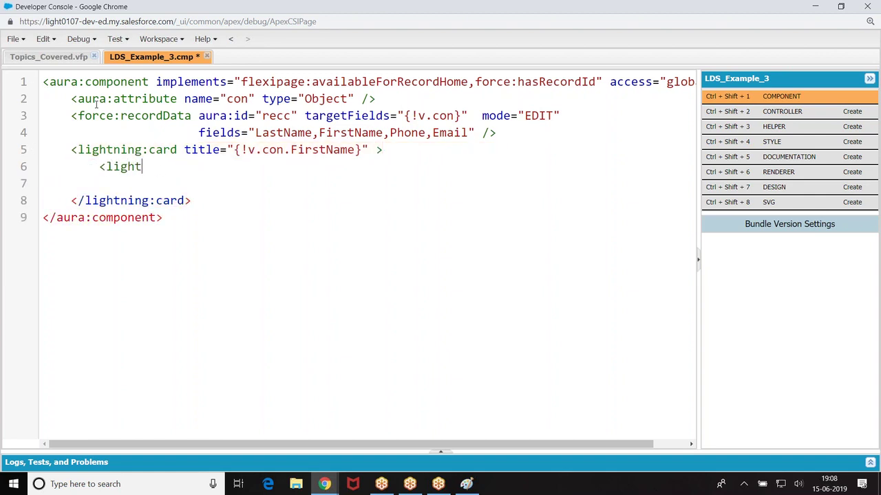
text(n)
text(:b)
key(BackSpace)
text(input label)
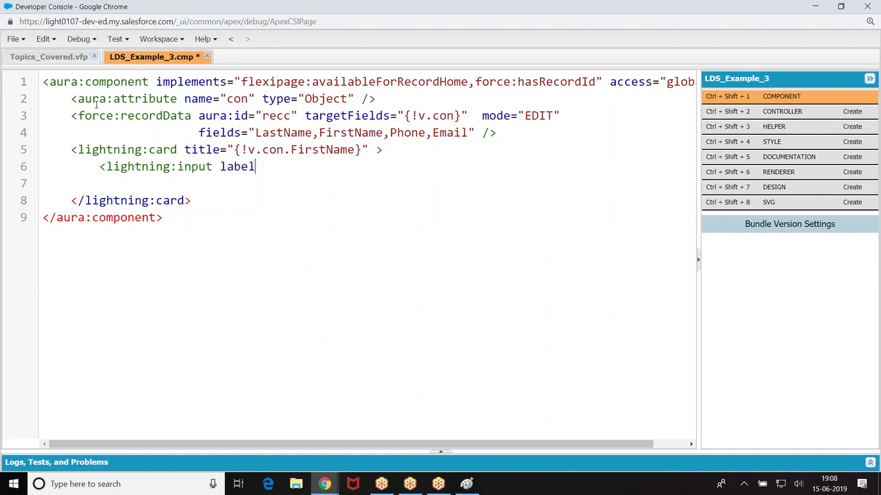
text(="LastName" value)
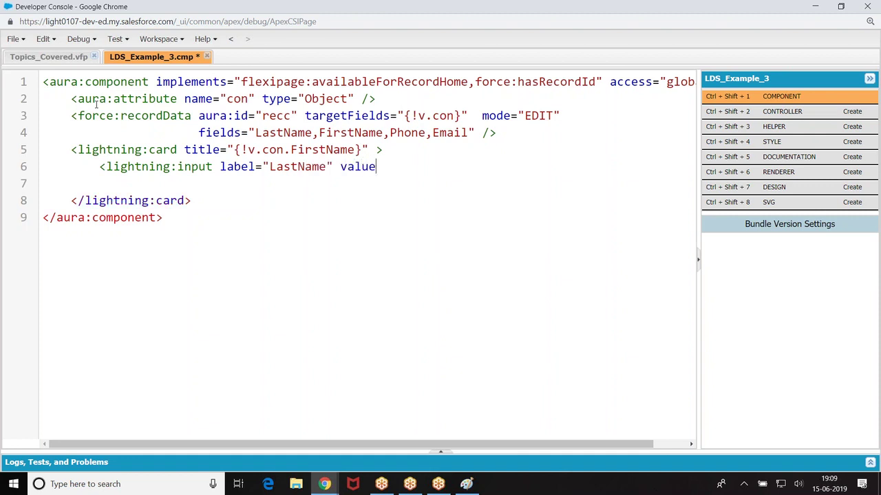
text(="{!v.con.FirstName)
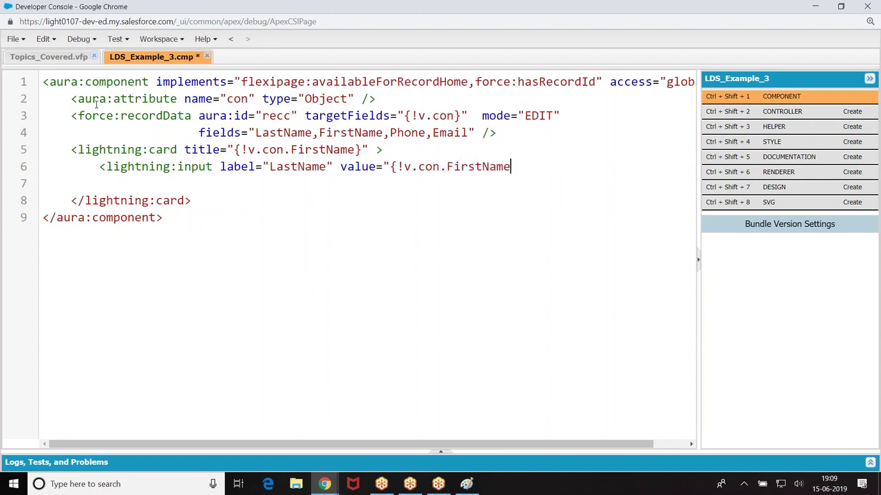
text(}" />)
Step: Wrap the input in a lightning:layout with a lightning:layoutItem of size 3
click(107, 178)
drag(92, 166, 546, 166)
click(399, 147)
key(Return)
text(<lightni)
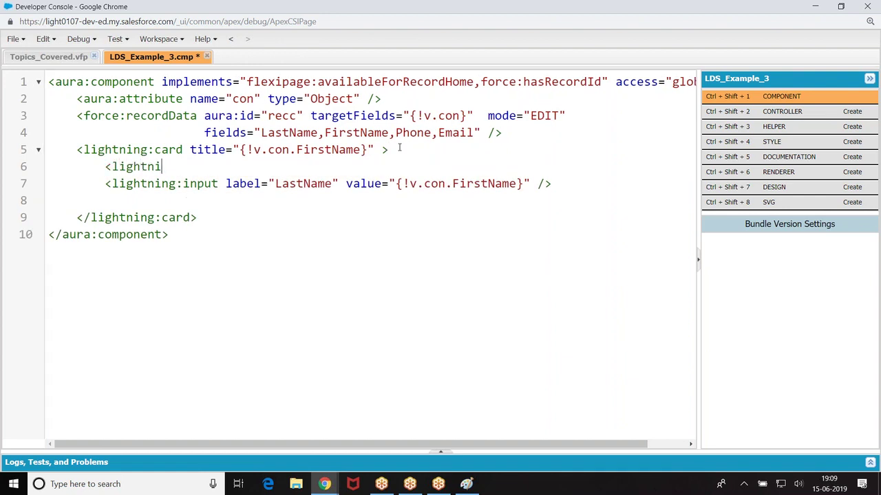
text(ng:layout)
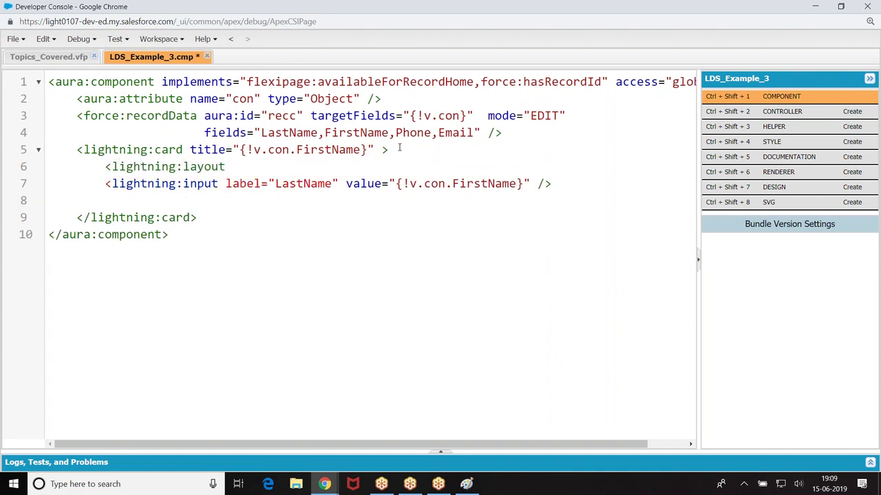
text(>)
key(Return)
key(Return)
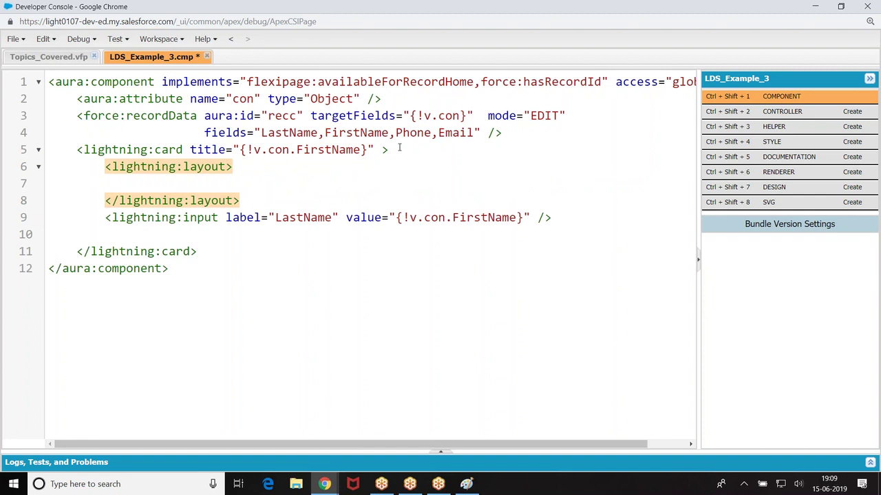
drag(98, 219, 556, 221)
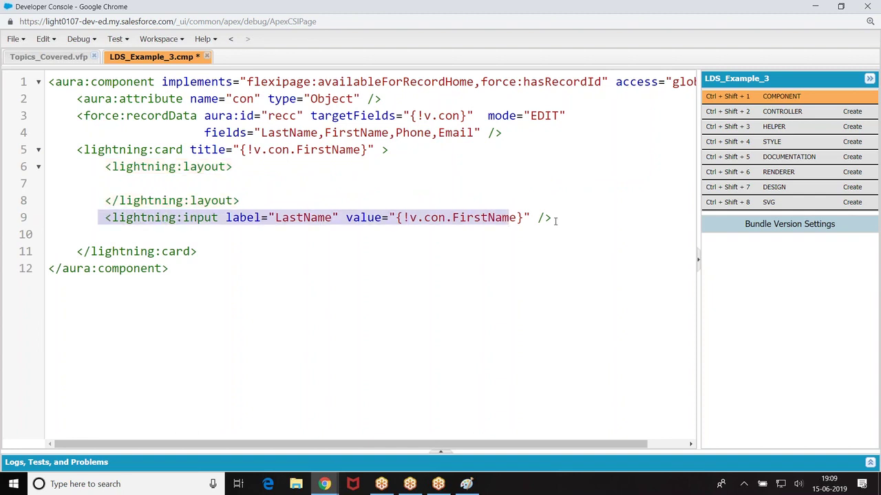
key(ctrl+x)
key(Tab)
text(<lightning:layoutItem size=")
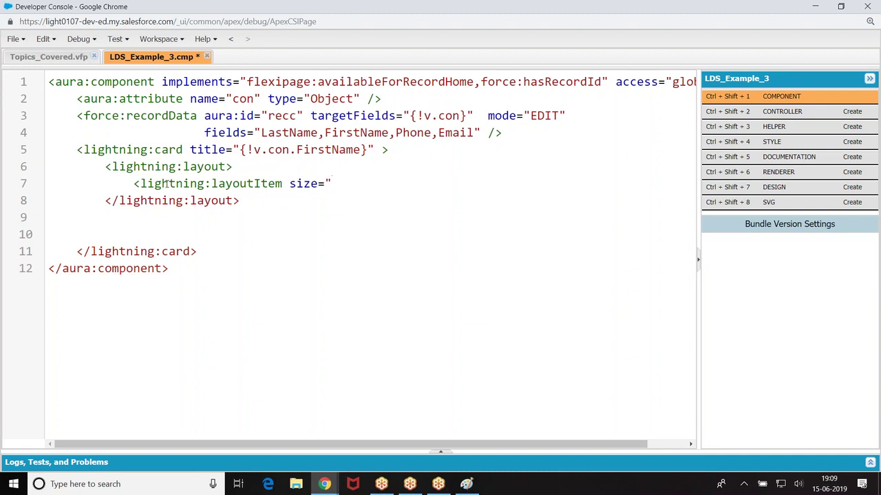
text(3">)
key(Return)
key(Return)
key(Up)
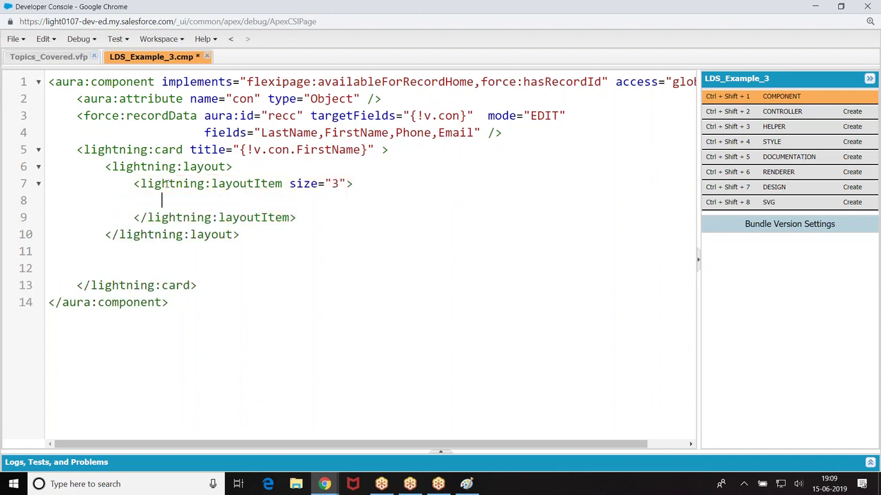
key(ctrl+v)
Step: Duplicate the layoutItem into four, labelling the second FirstName and the third Phone
drag(131, 184, 327, 215)
key(ctrl+c)
click(327, 216)
key(Return)
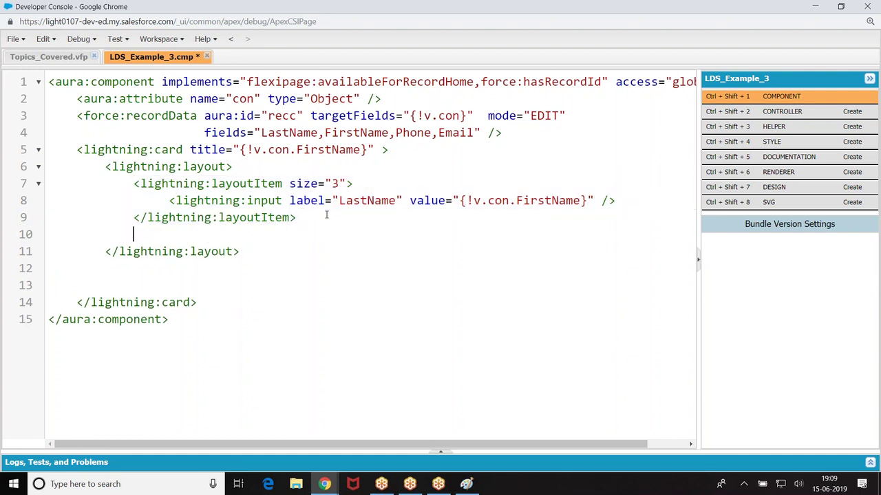
key(ctrl+v)
key(Return)
key(ctrl+v)
key(BackSpace)
key(BackSpace)
key(BackSpace)
key(BackSpace)
text(F)
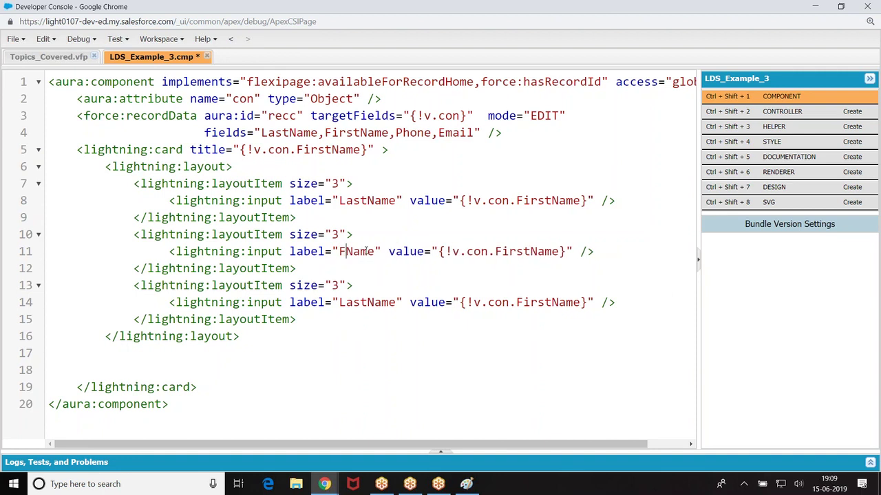
text(irst)
click(368, 303)
click(397, 303)
key(BackSpace)
key(BackSpace)
key(BackSpace)
key(BackSpace)
key(BackSpace)
key(BackSpace)
key(BackSpace)
key(BackSpace)
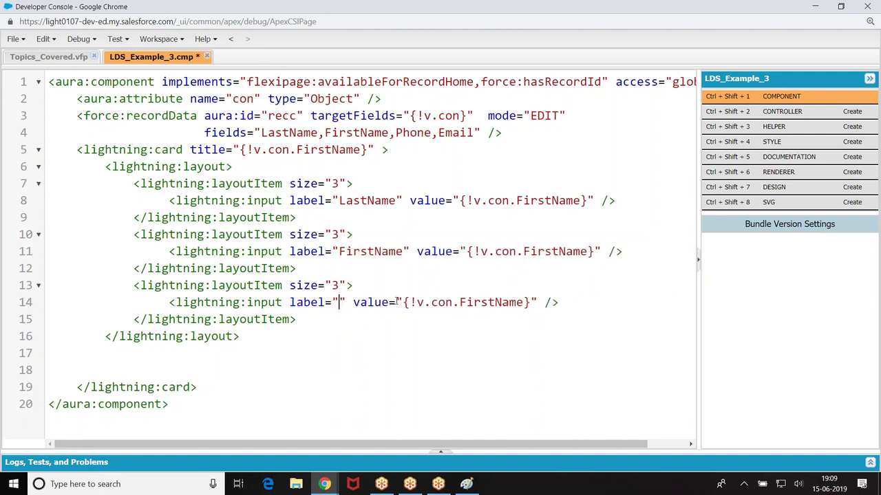
text(Phone)
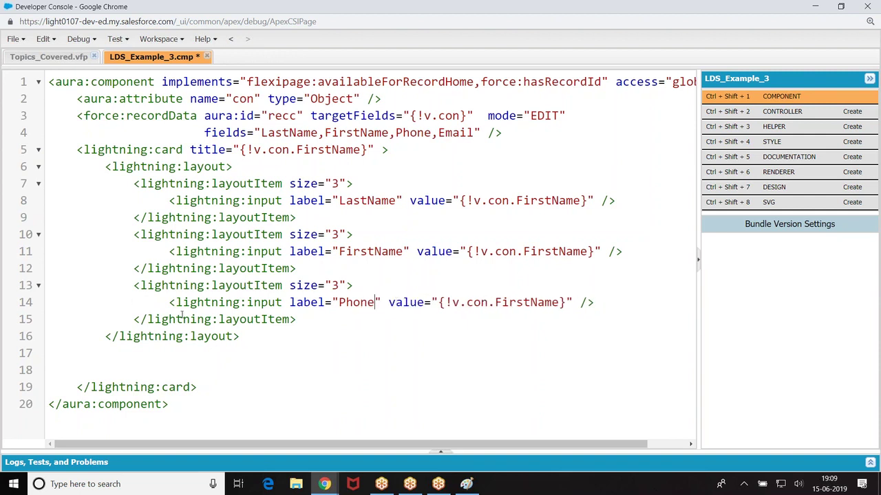
click(303, 320)
key(Return)
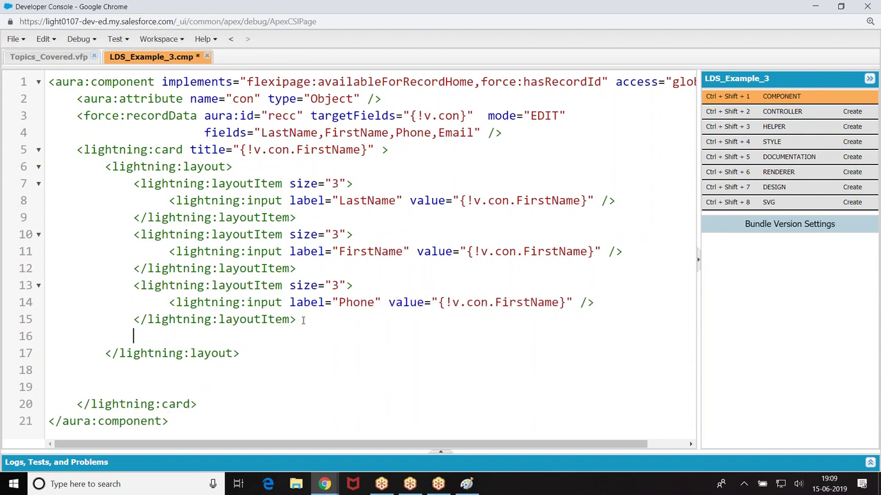
key(ctrl+v)
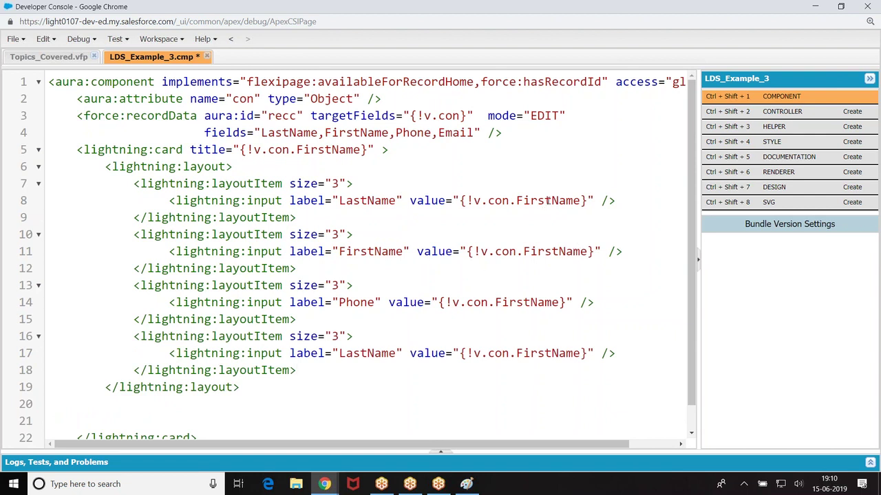
Step: Bind the inputs to v.con.LastName, FirstName, Phone and Email, and label the fourth Email
key(BackSpace)
key(BackSpace)
key(BackSpace)
key(BackSpace)
key(BackSpace)
text(Last)
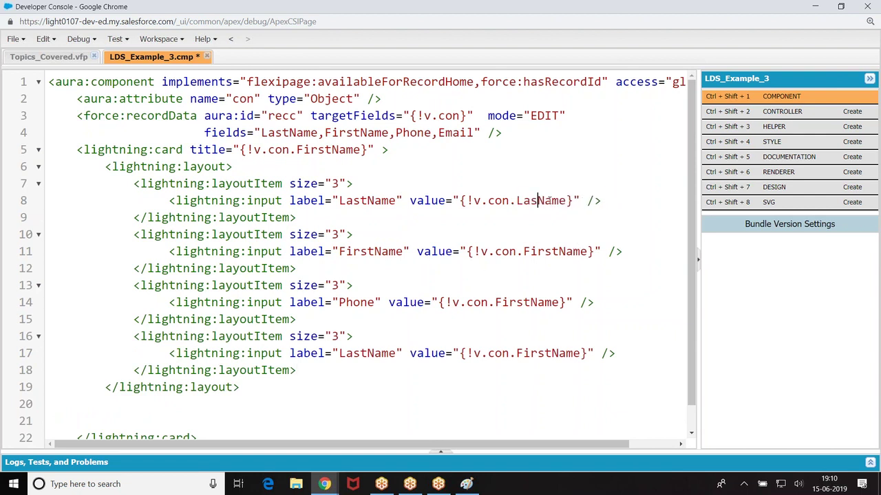
click(559, 251)
key(BackSpace)
key(BackSpace)
key(BackSpace)
text(rst)
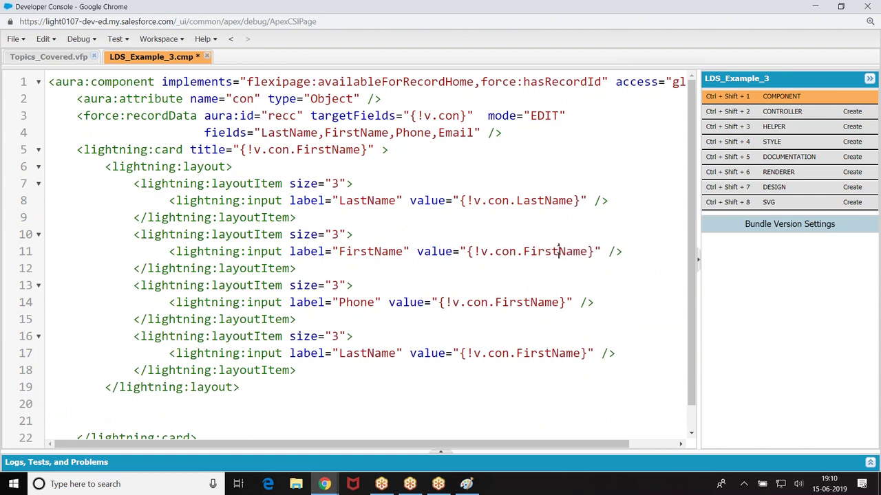
key(BackSpace)
key(BackSpace)
key(BackSpace)
key(BackSpace)
key(BackSpace)
key(BackSpace)
key(BackSpace)
key(BackSpace)
key(BackSpace)
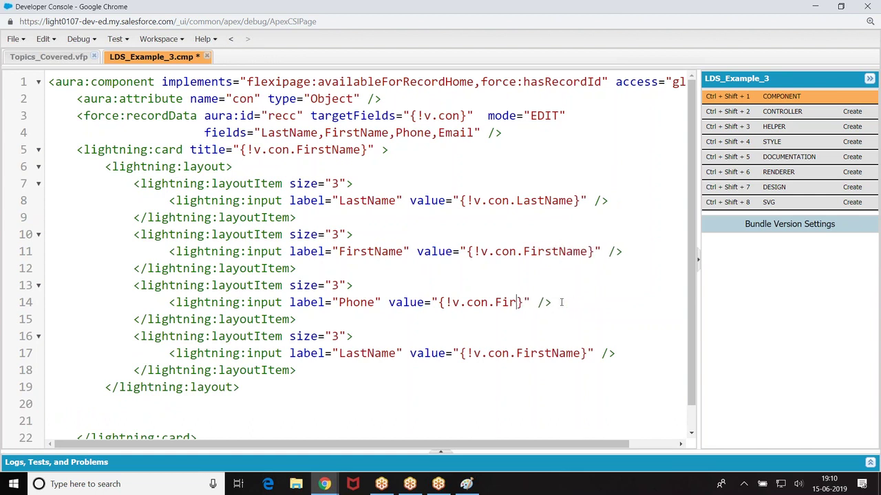
text(Phone)
key(BackSpace)
key(BackSpace)
text(ne)
click(578, 354)
key(BackSpace)
key(BackSpace)
key(BackSpace)
key(BackSpace)
key(BackSpace)
key(BackSpace)
key(BackSpace)
key(BackSpace)
key(BackSpace)
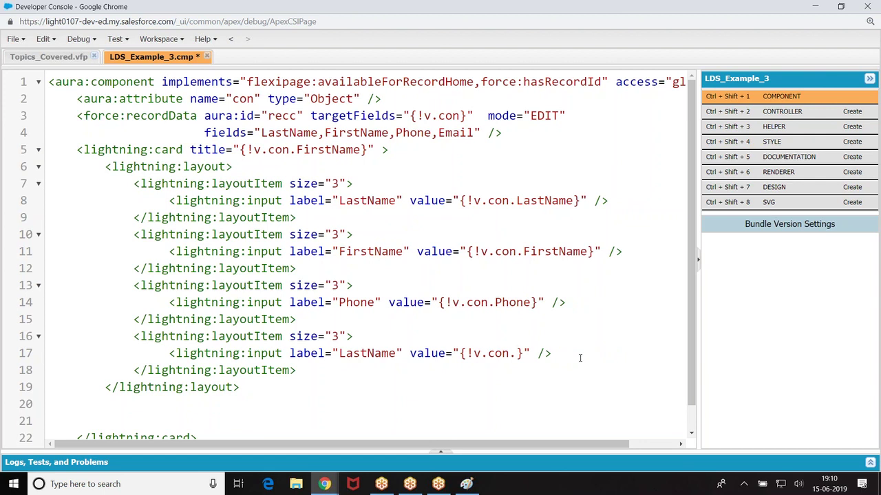
text(Email)
click(397, 354)
key(BackSpace)
key(BackSpace)
key(BackSpace)
key(BackSpace)
key(BackSpace)
key(BackSpace)
key(BackSpace)
key(BackSpace)
text(Email)
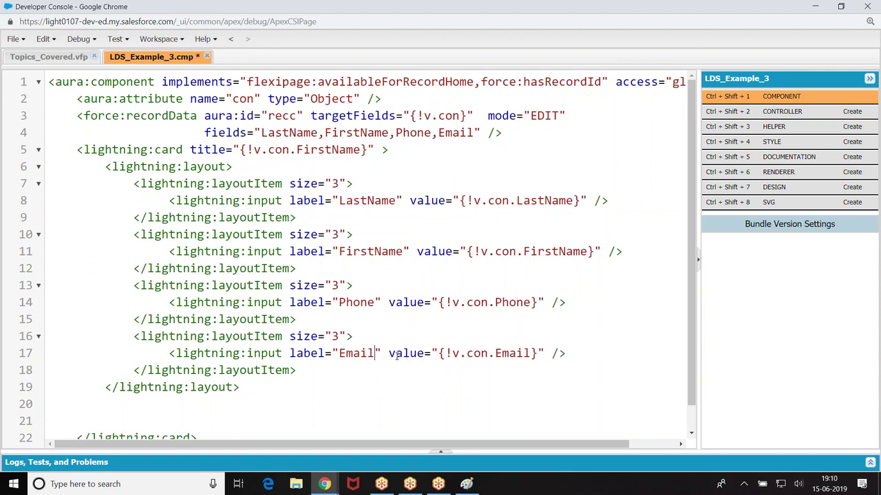
Step: Insert an <aura:set attribute="title"> block inside the lightning:card
click(252, 167)
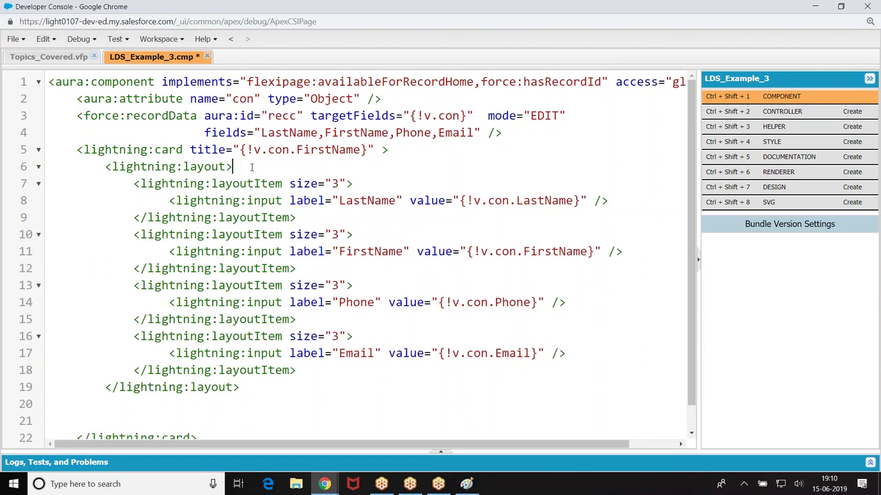
click(402, 151)
key(Return)
text(<lightning)
text(:)
key(BackSpace)
key(BackSpace)
key(BackSpace)
key(BackSpace)
key(BackSpace)
key(BackSpace)
key(BackSpace)
key(BackSpace)
key(BackSpace)
key(BackSpace)
text(aura:set )
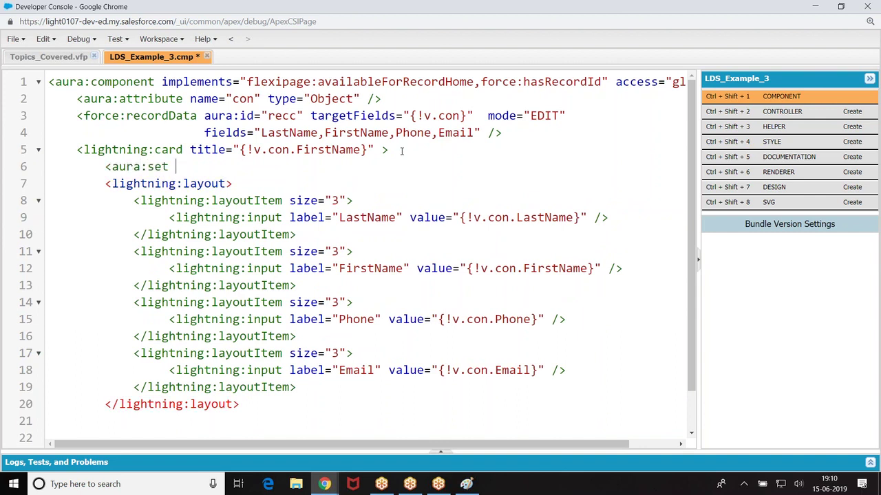
text(attribte)
key(BackSpace)
key(BackSpace)
key(BackSpace)
text(ute=")
key(BackSpace)
text("title">)
key(Return)
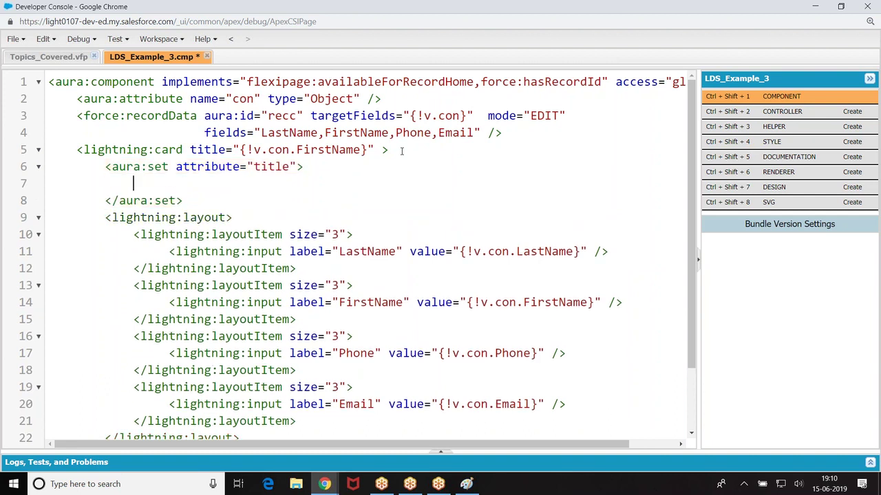
Step: Fill the title block with {!v.con.FirstName} and the text Contact Edit
text({!)
text(v.con.)
text(Fir)
key(BackSpace)
text(rstName})
key(Return)
text(Edi)
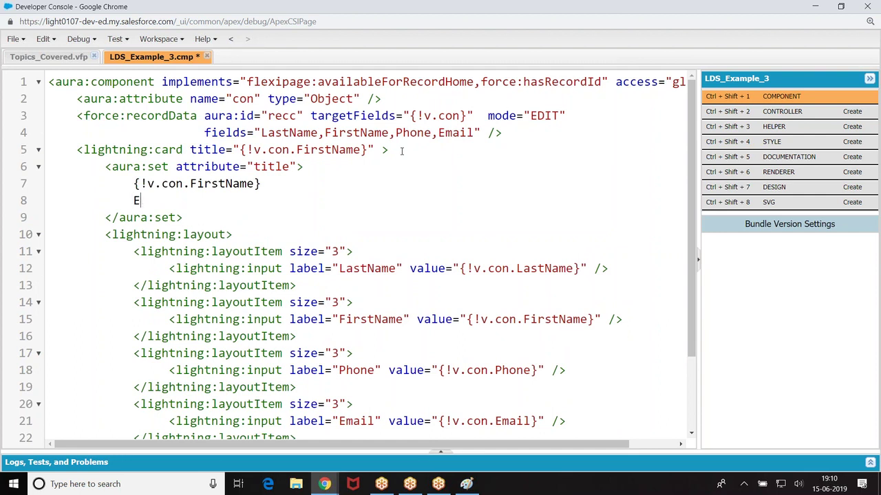
key(BackSpace)
key(BackSpace)
key(BackSpace)
text(Contact Edit)
Step: Replace the card's title attribute with iconName="statndard:contact"
scroll(402, 151, down, 1)
scroll(403, 122, up, 1)
drag(190, 149, 374, 147)
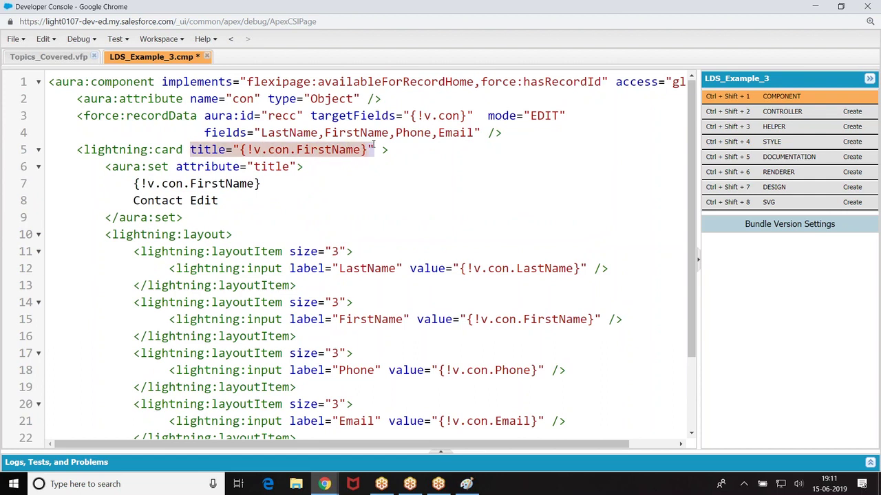
key(BackSpace)
text(iconNam)
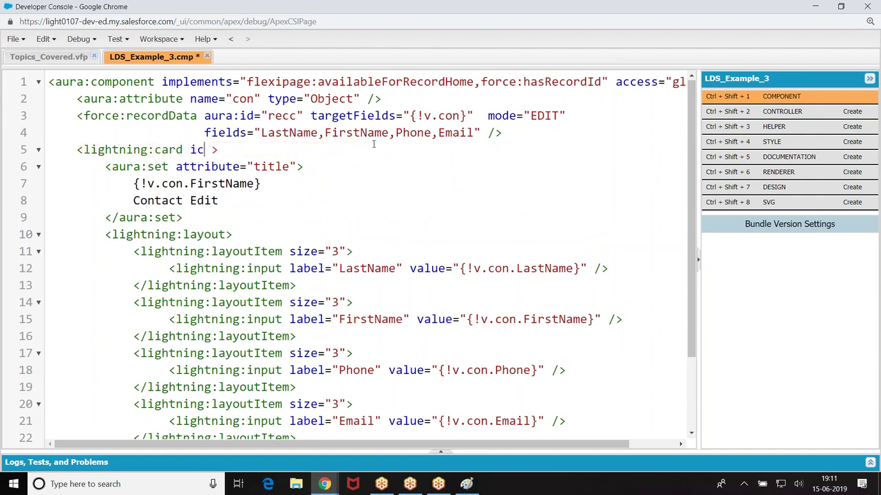
text(e="sta)
text(tndard:contact)
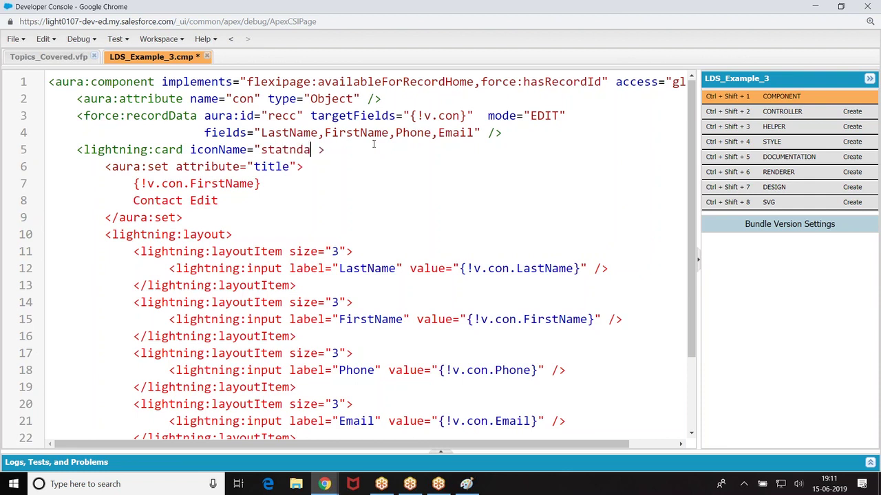
text(")
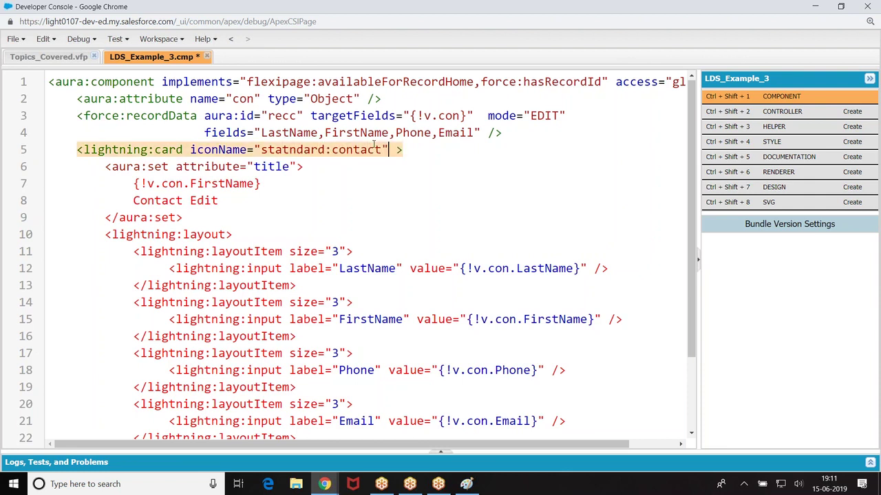
Step: Add an <aura:set attribute="actions"> block below the title block
scroll(213, 174, down, 1)
click(203, 163)
key(Return)
text(<aura:set)
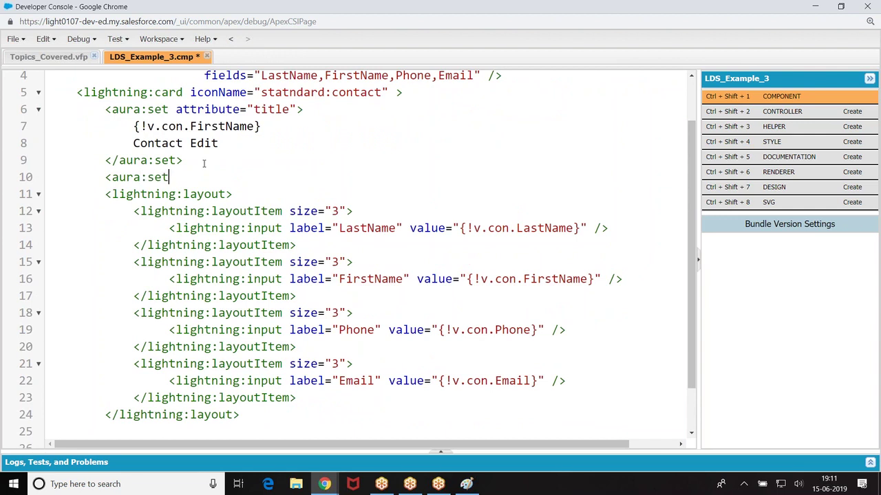
text( attribute)
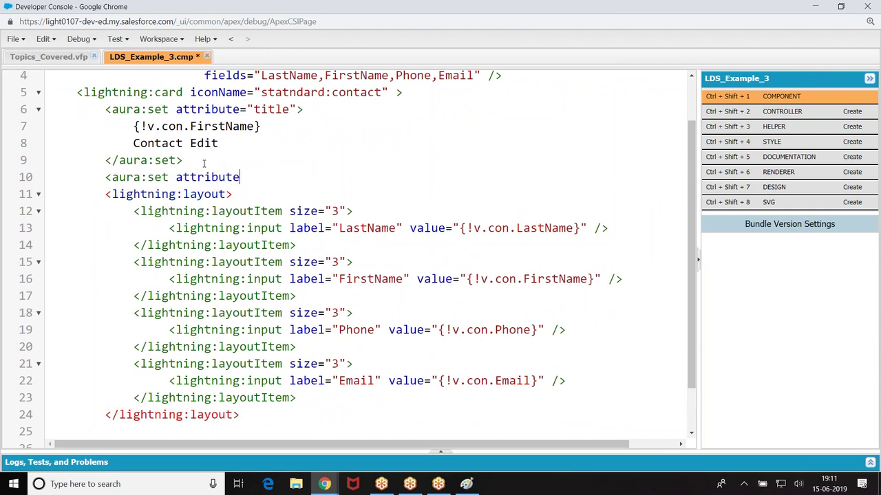
text(="actions">)
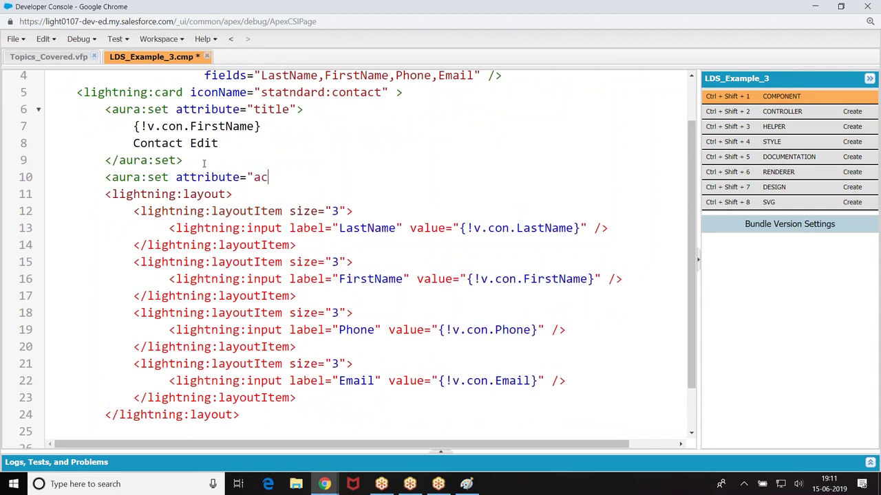
key(Return)
key(Return)
key(Up)
key(Tab)
Step: Put a <lightning:button label="save" onclick="{!c.show}" /> inside the actions block
text(<lightni)
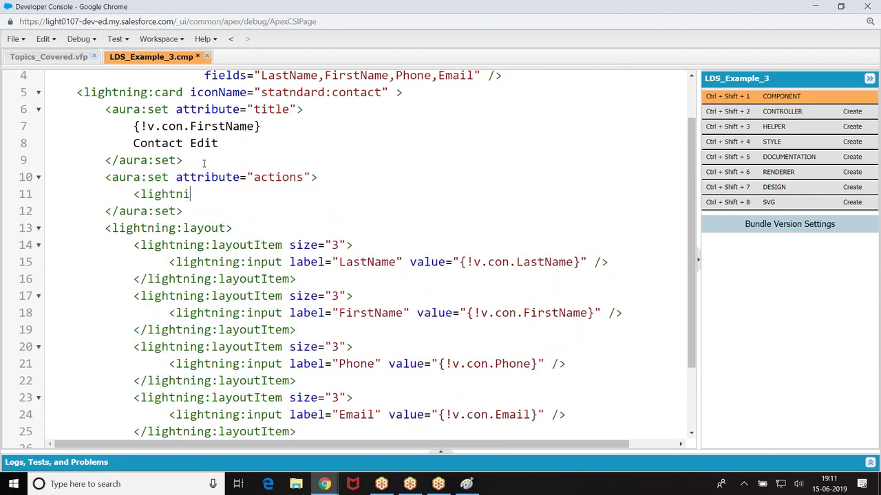
text(ng:button valu)
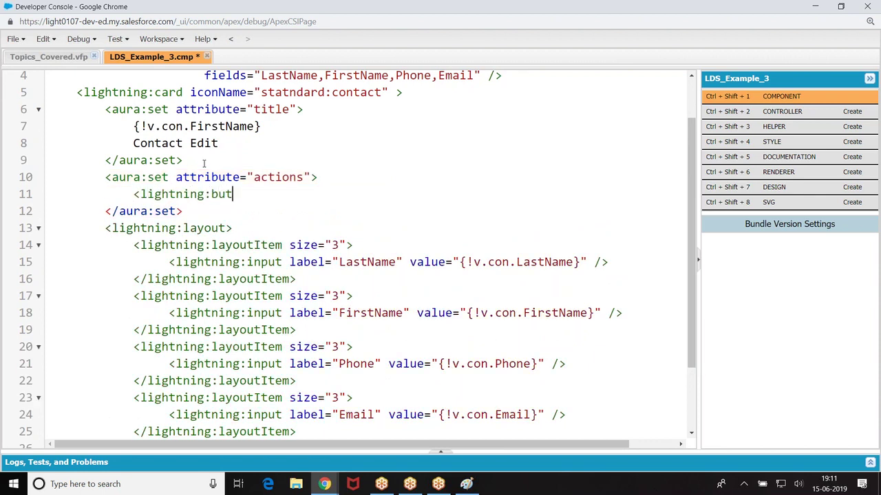
key(BackSpace)
key(BackSpace)
key(BackSpace)
key(BackSpace)
text(lavbel)
key(BackSpace)
key(BackSpace)
key(BackSpace)
key(BackSpace)
text(bel="save" onlcik)
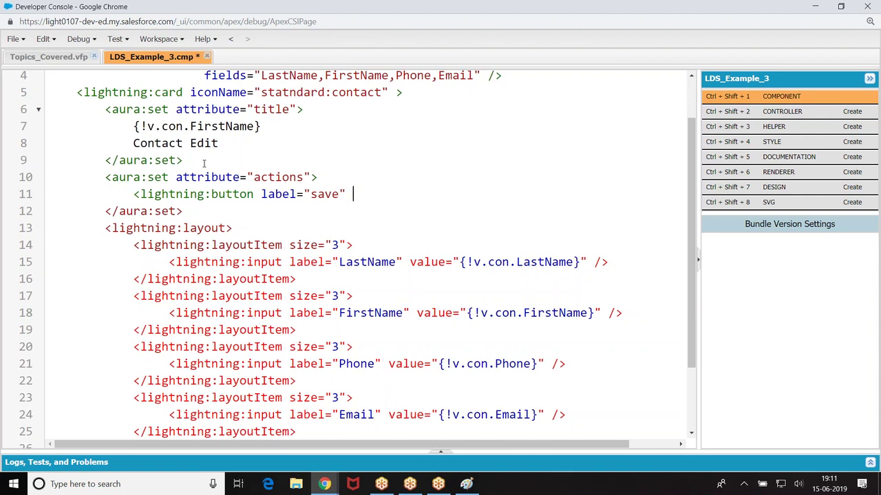
key(BackSpace)
key(BackSpace)
key(BackSpace)
key(BackSpace)
text(click="{)
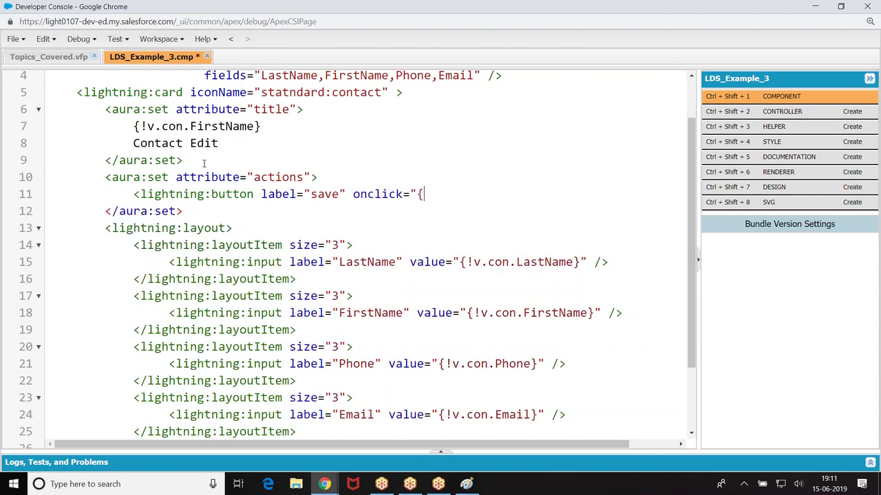
text(!c.show}" />)
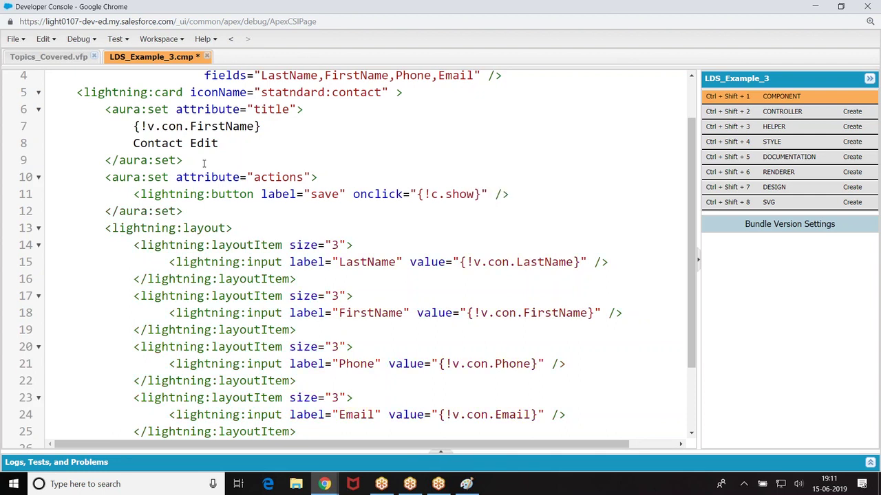
Step: Locate the layout block's matching closing tag in the markup
scroll(260, 153, up, 2)
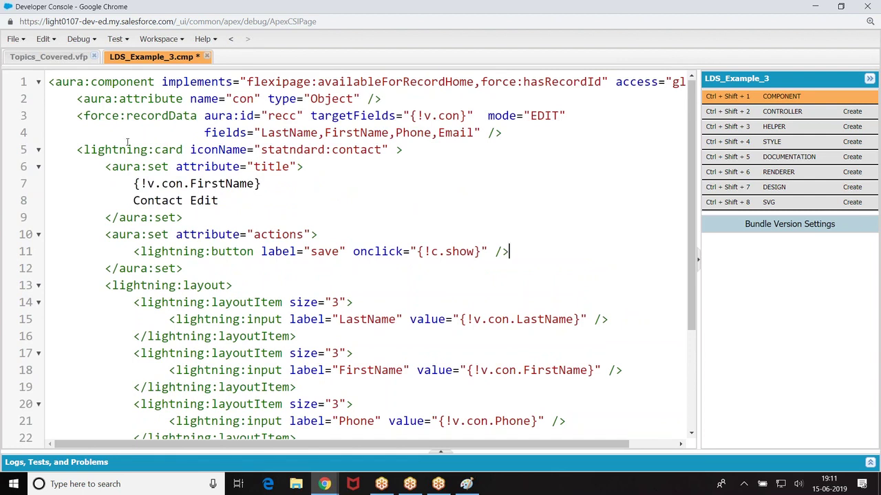
scroll(178, 167, down, 1)
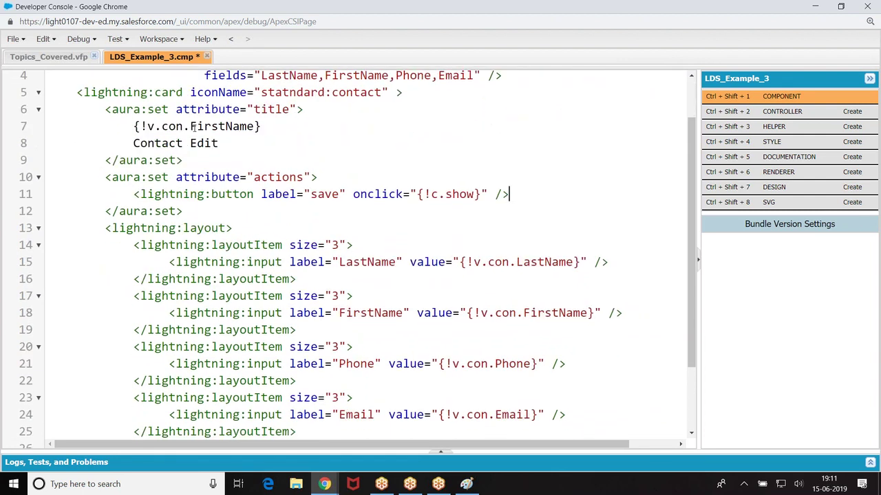
scroll(193, 127, down, 1)
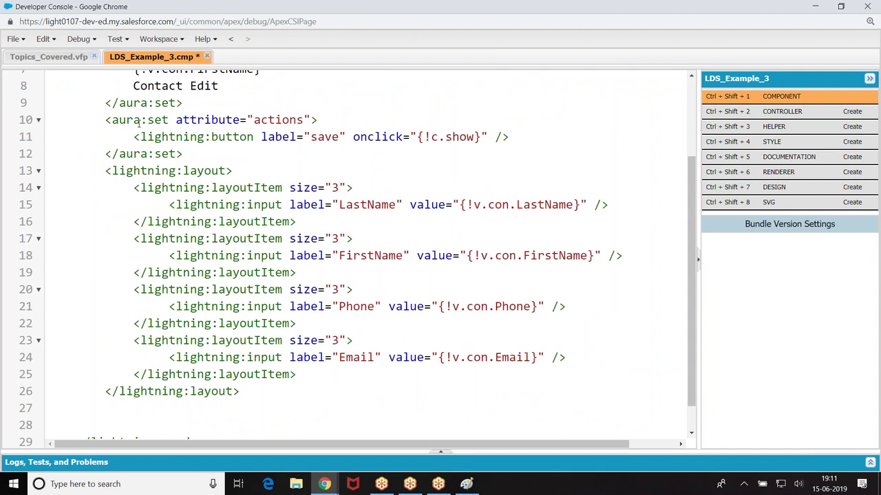
click(227, 171)
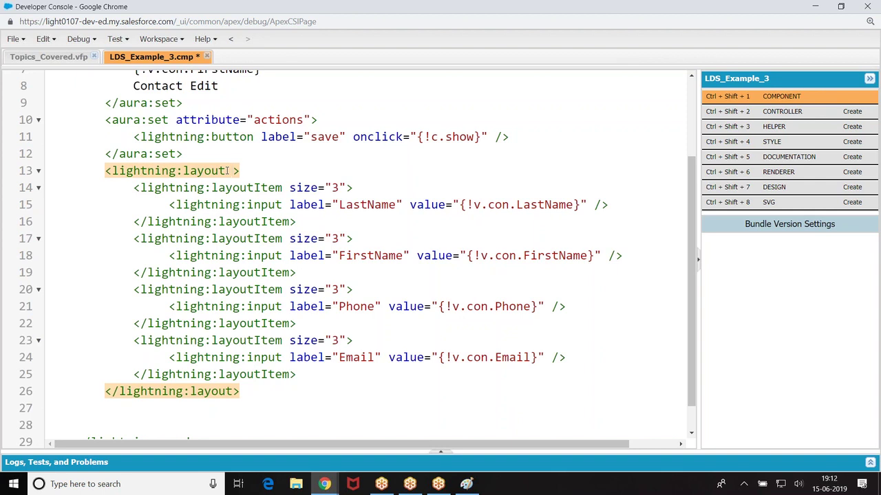
Step: Save LDS_Example_3.cmp and review its LastName, FirstName, Phone and Email contact-card markup
key(ctrl+s)
scroll(227, 170, up, 2)
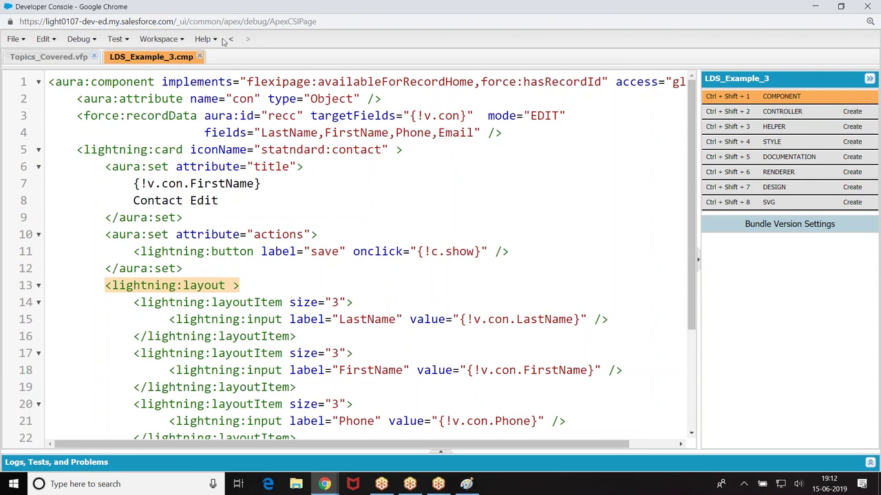
scroll(237, 337, down, 2)
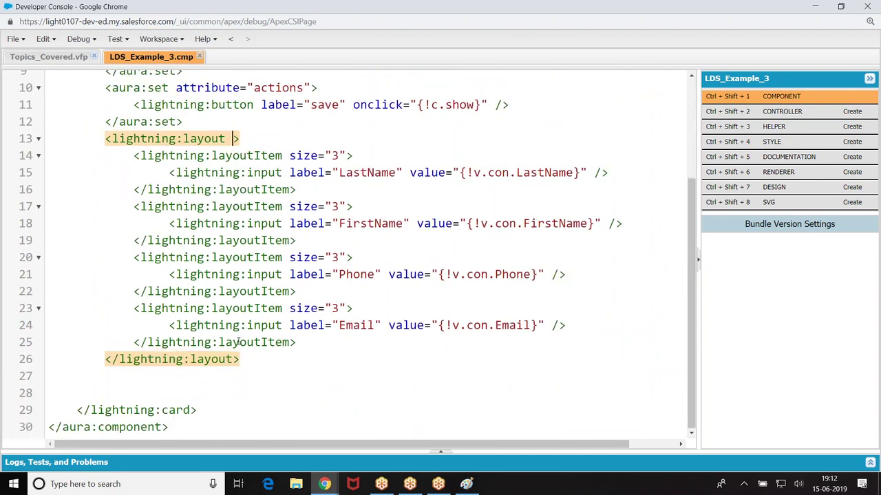
scroll(238, 341, up, 2)
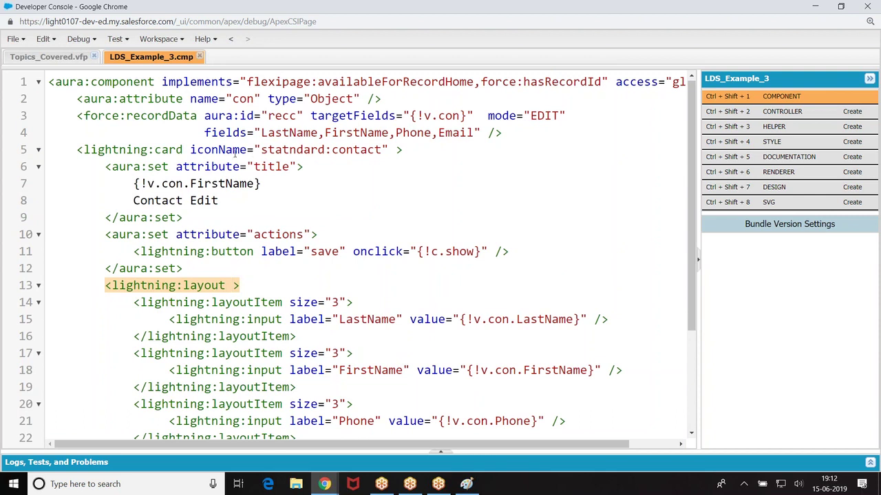
Step: Add recordId="{!v.recordId}" to the force:recordData tag on line 3 and save the file
click(204, 116)
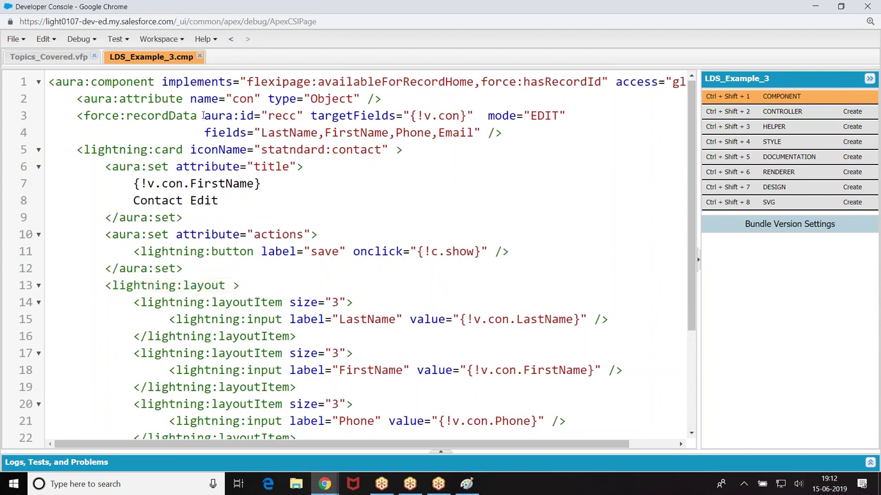
text(recordId)
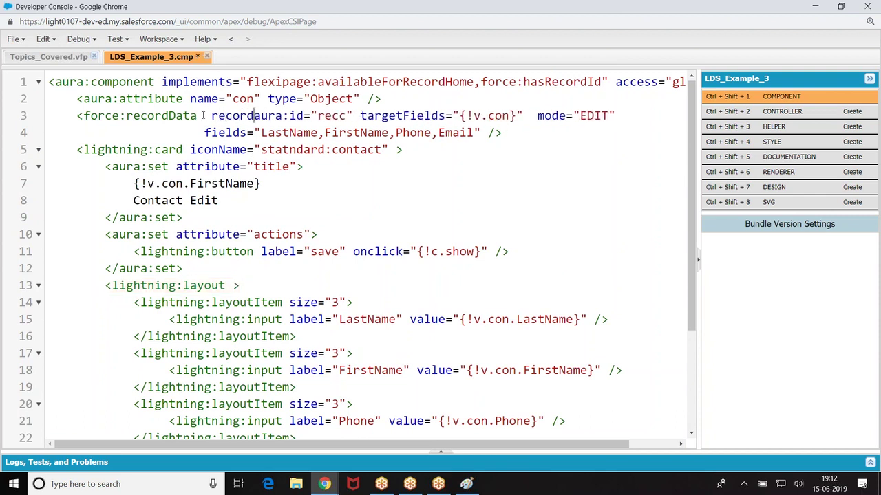
text(="{!v.re)
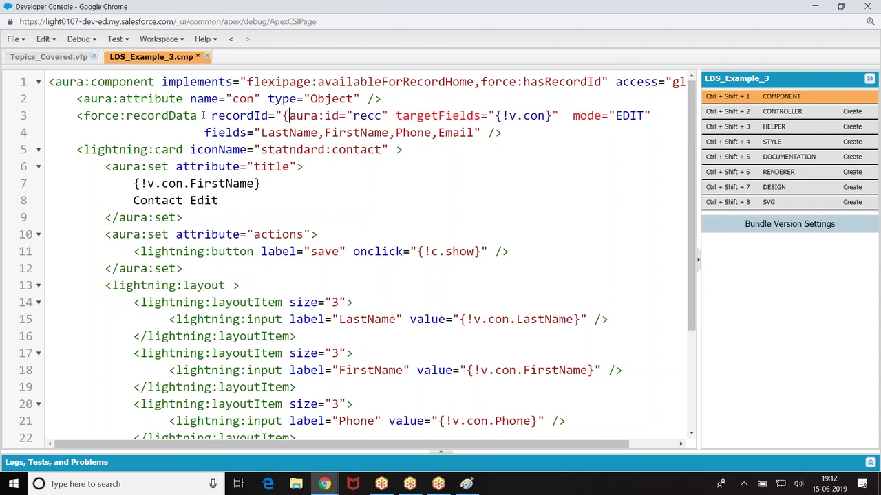
text(cordId)
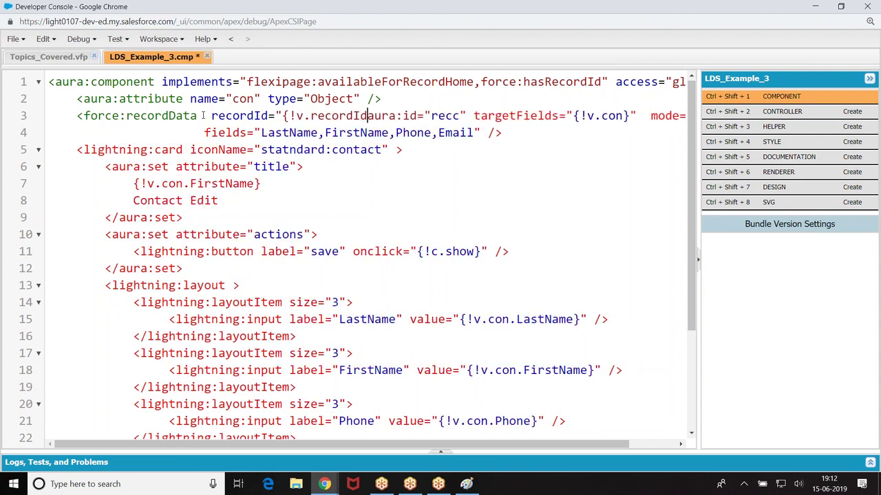
text(}")
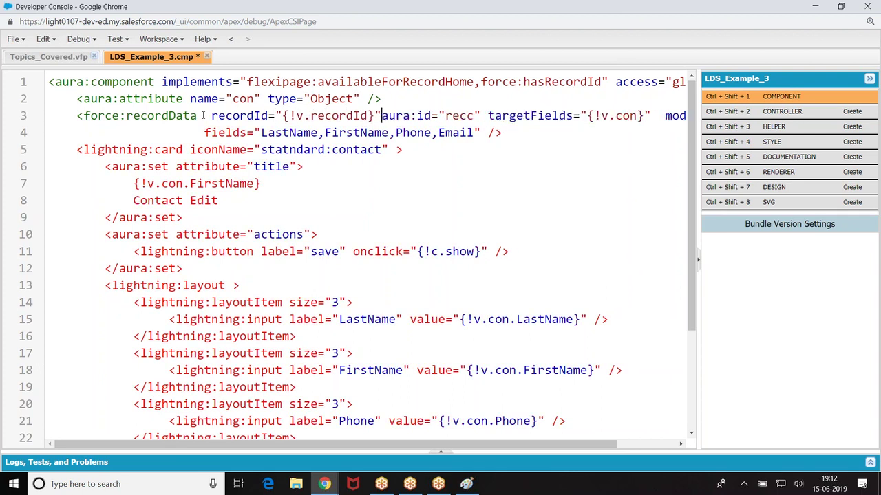
key(ctrl+s)
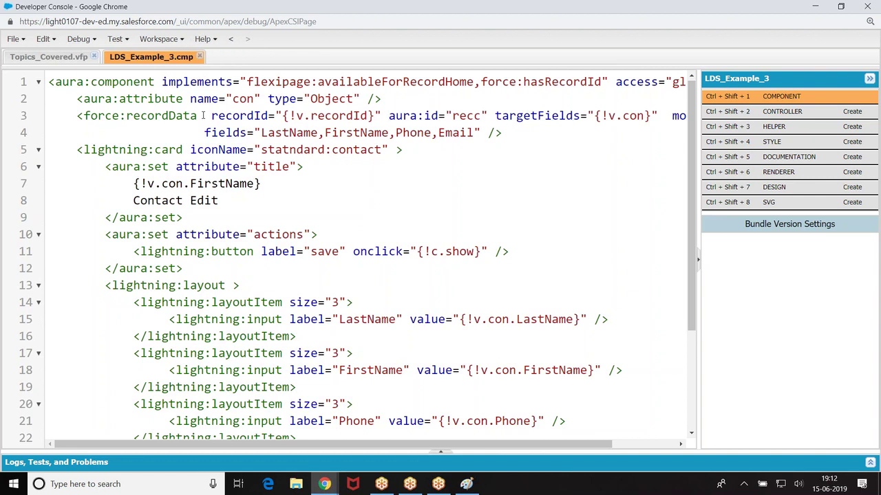
scroll(137, 144, down, 3)
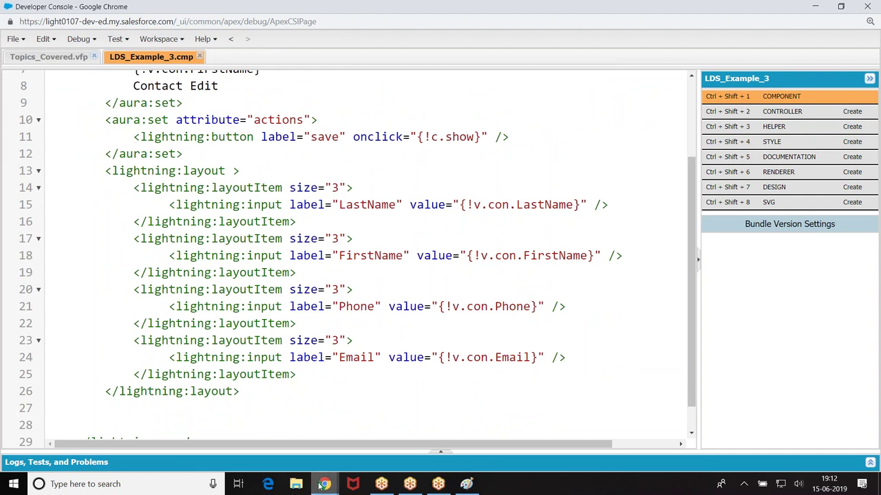
Step: Go to the Salesforce browser window and open an existing contact record
mouse_move(324, 484)
click(264, 426)
click(84, 7)
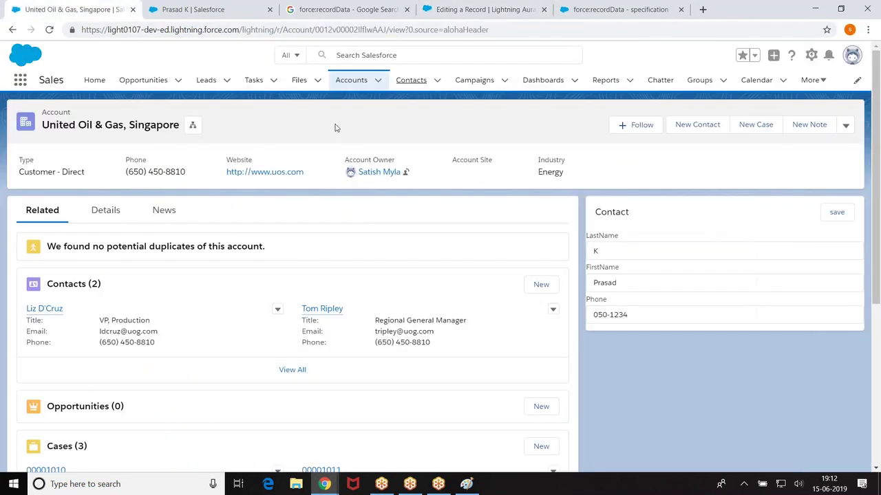
click(412, 82)
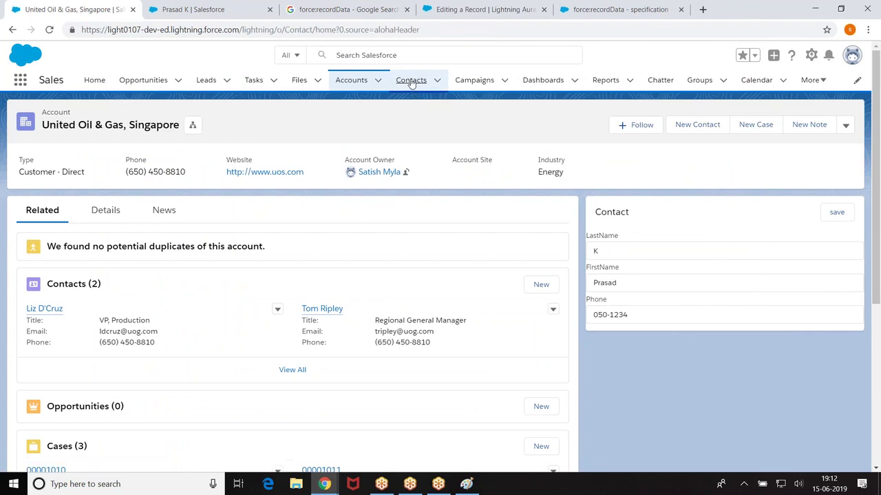
click(175, 8)
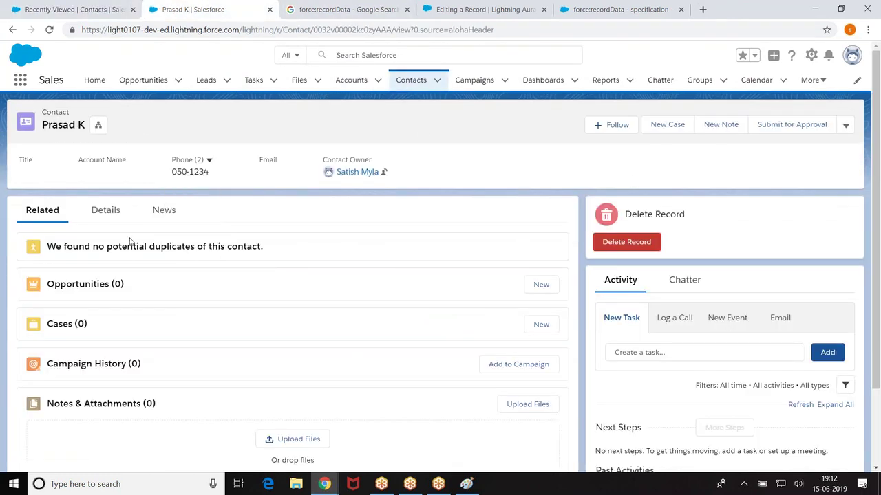
Step: Edit the contact record page in Lightning App Builder and delete its header component
click(812, 56)
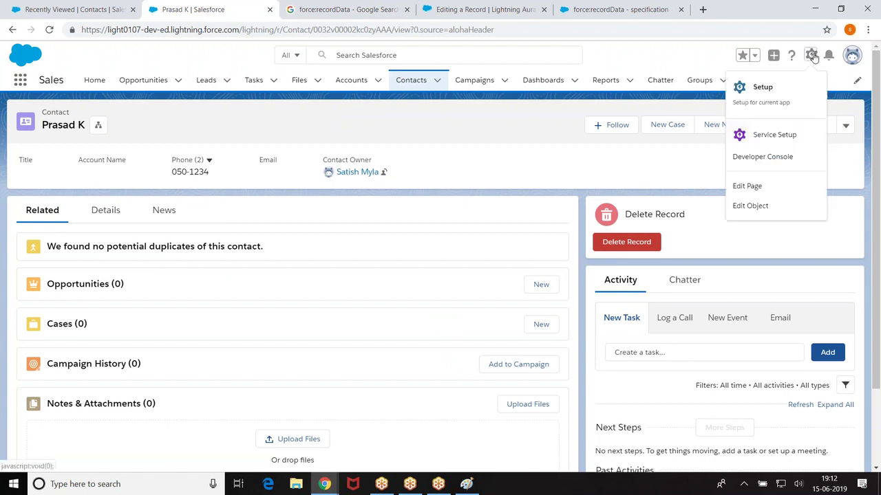
click(747, 186)
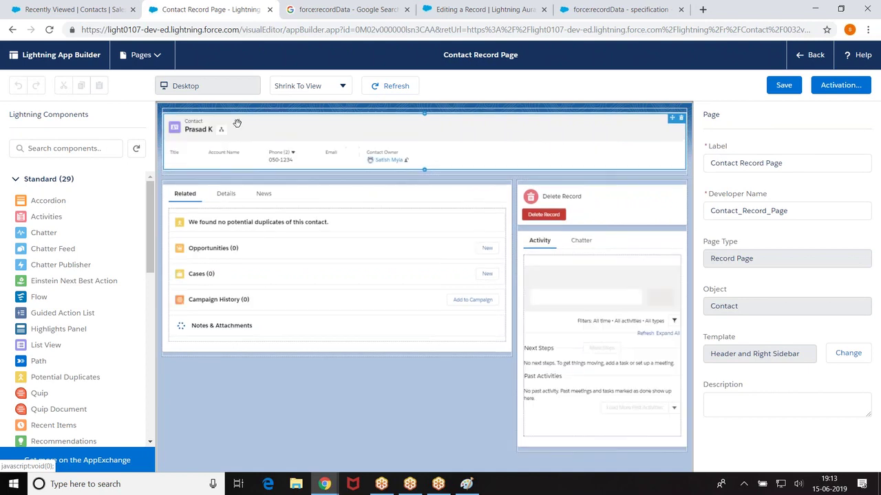
click(680, 119)
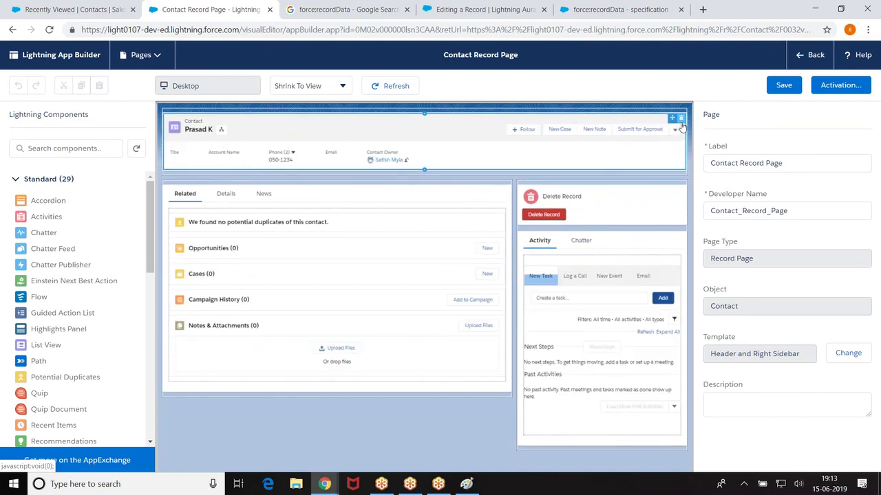
Step: Drop LDS_Example_3 into the page's top region, inspect the error's stack trace, and dismiss it
drag(151, 216, 150, 415)
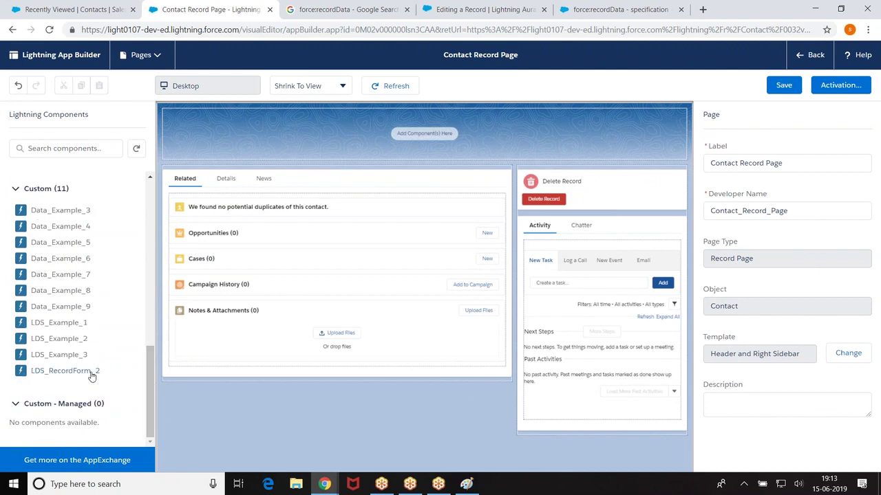
drag(101, 358, 334, 157)
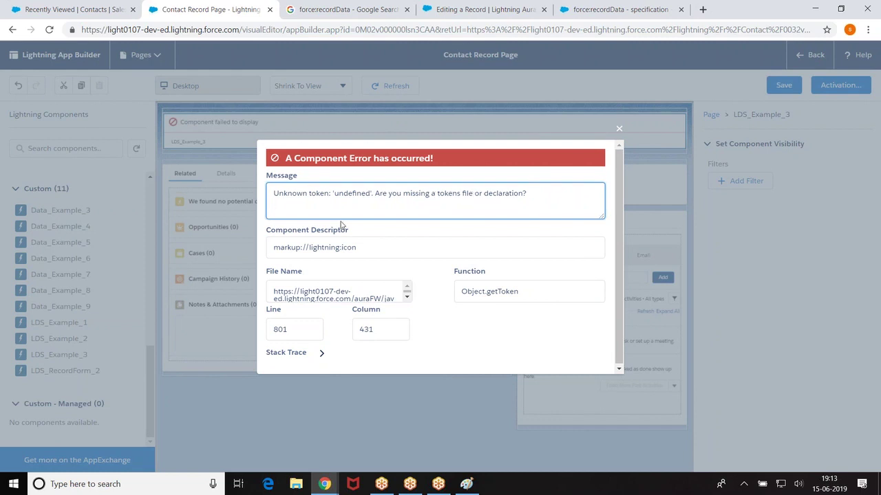
click(291, 358)
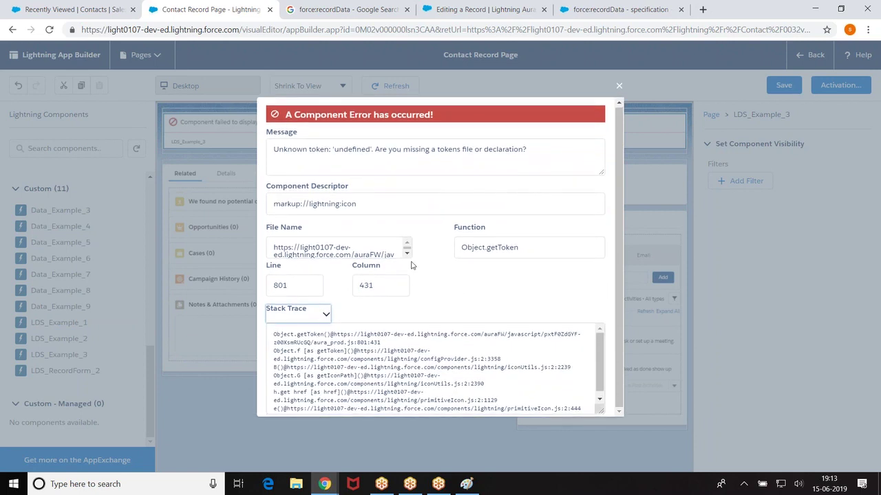
drag(600, 365, 601, 375)
click(619, 85)
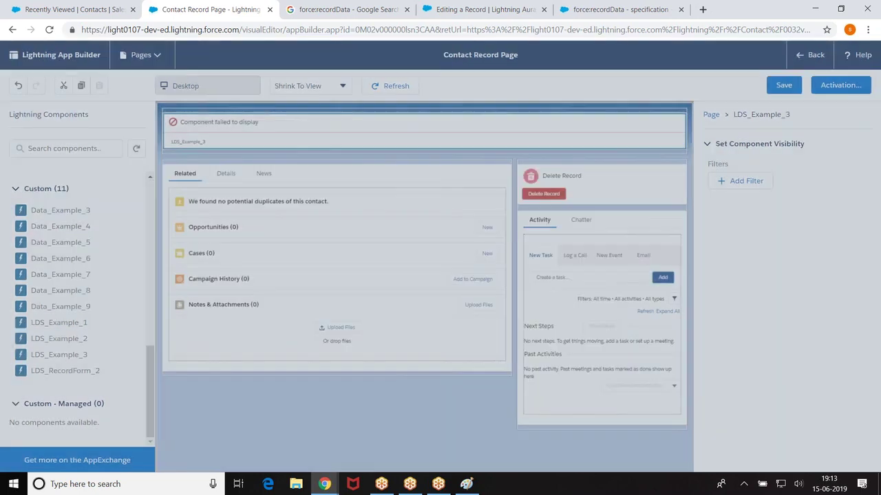
Step: Change the con attribute's type on line 2 to Contact and save LDS_Example_3.cmp
mouse_move(322, 486)
click(385, 427)
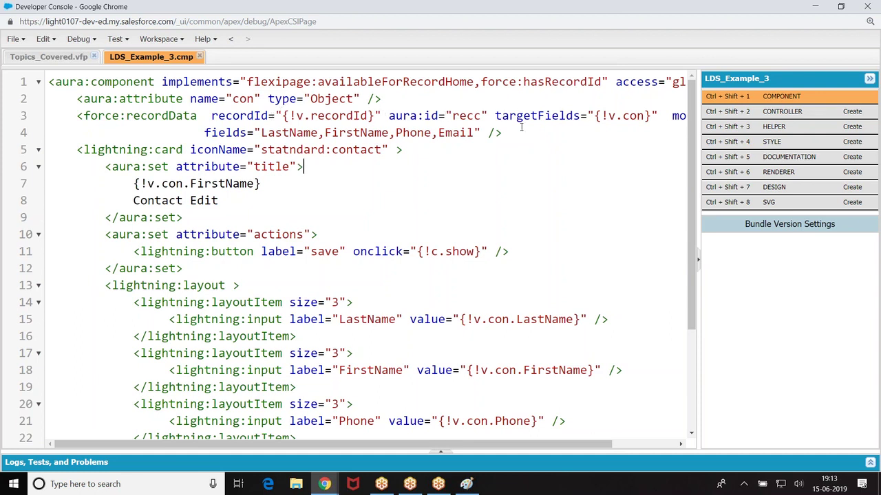
drag(471, 443, 535, 448)
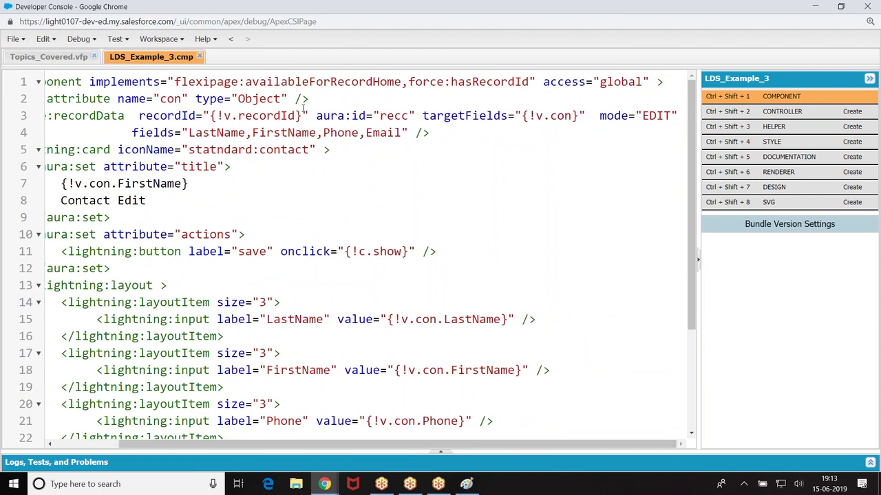
click(280, 99)
key(BackSpace)
key(BackSpace)
key(BackSpace)
key(BackSpace)
key(BackSpace)
key(BackSpace)
text(Contac)
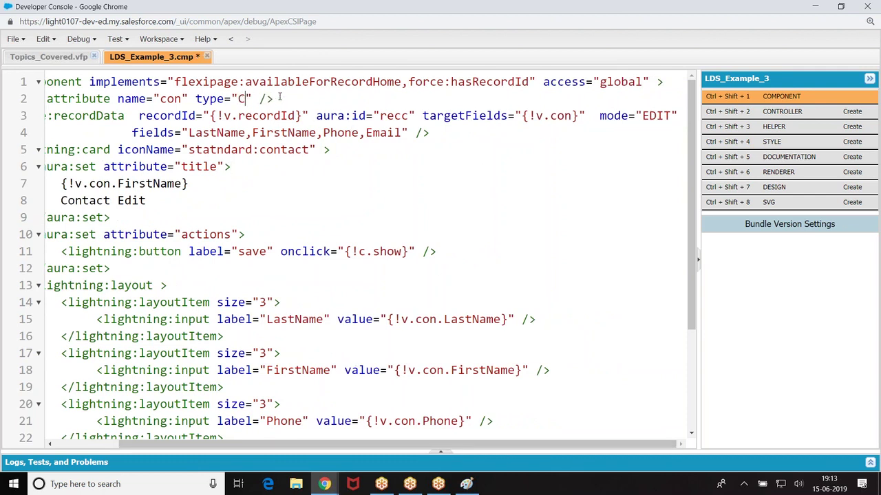
text(t)
drag(400, 444, 336, 444)
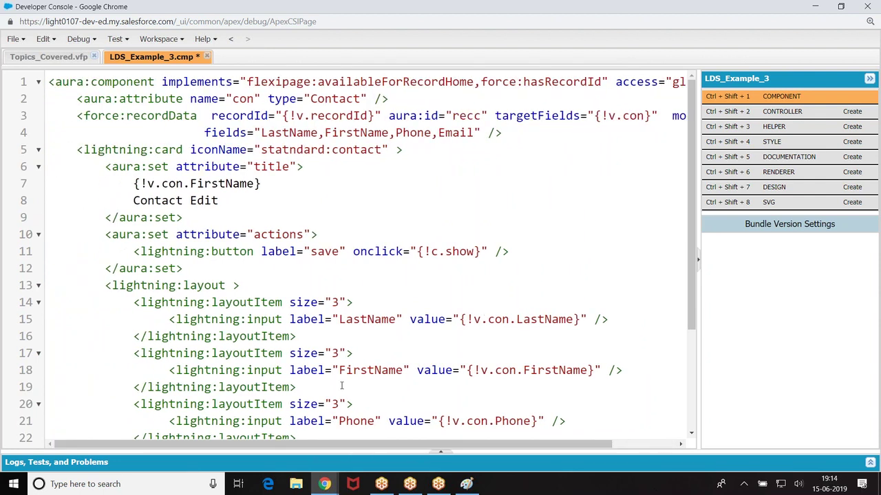
key(ctrl+s)
Step: Reload the Contact Record Page in Lightning App Builder
mouse_move(325, 485)
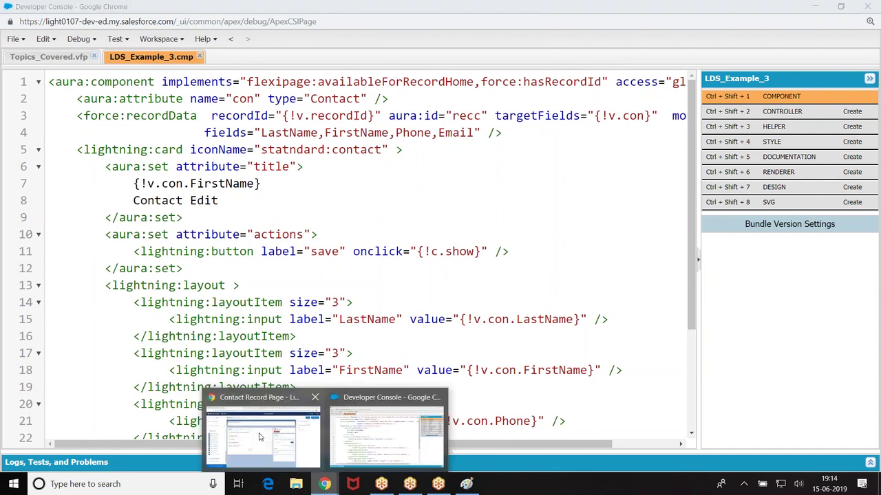
click(296, 447)
click(49, 30)
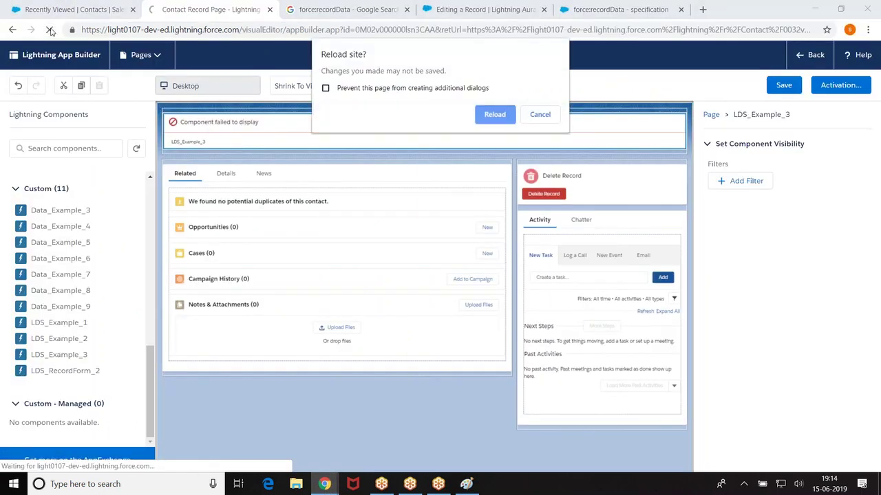
click(498, 115)
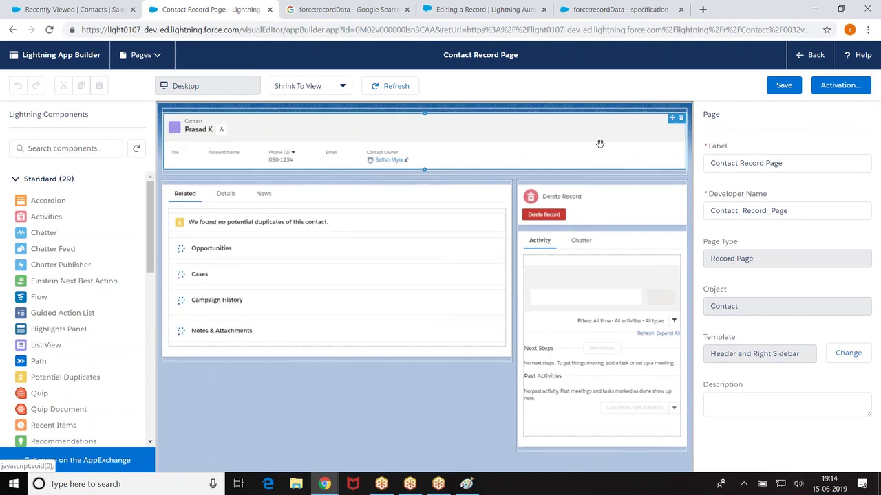
Step: Place LDS_Example_3 above the tabs and review the lightning:icon 'Unknown token' error's stack trace
scroll(56, 359, down, 10)
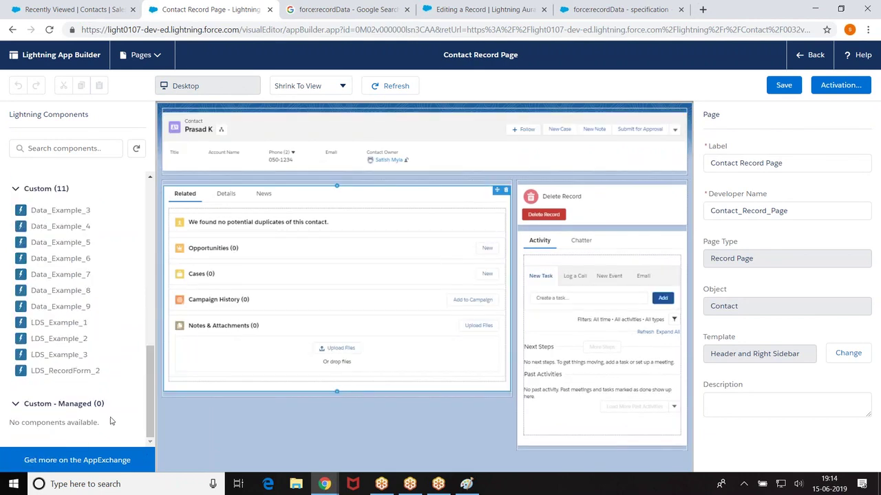
drag(57, 358, 281, 180)
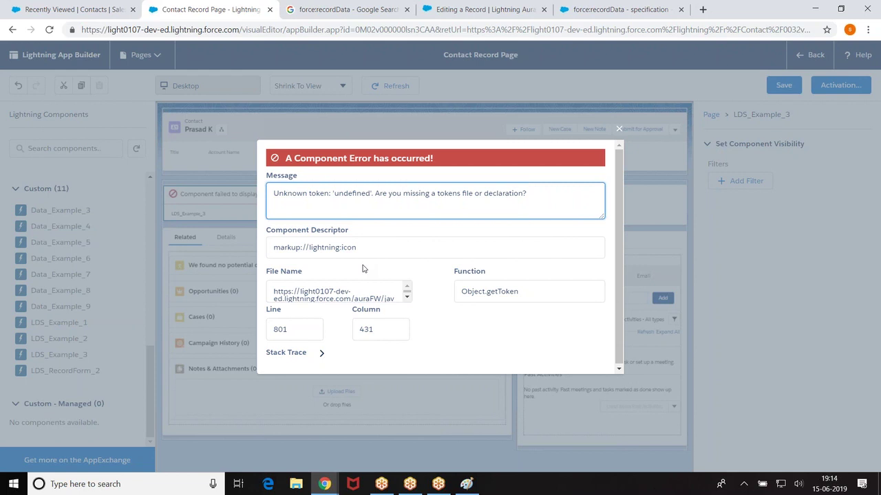
scroll(368, 284, down, 2)
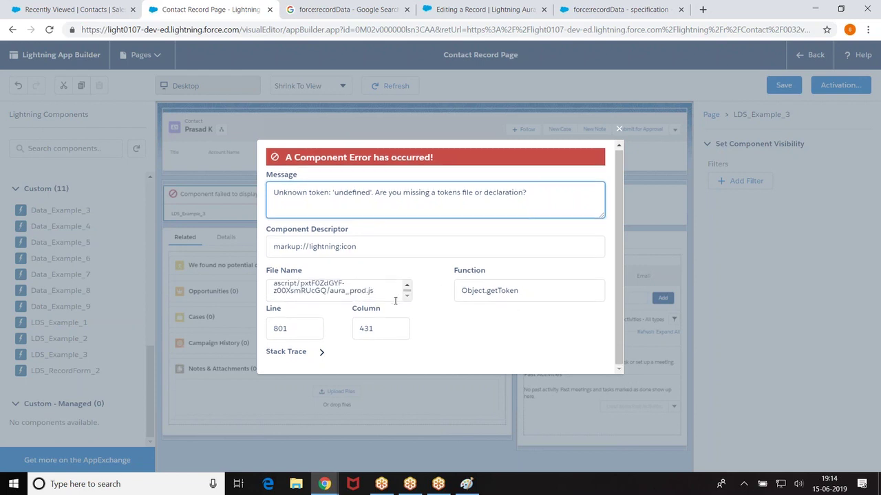
click(291, 354)
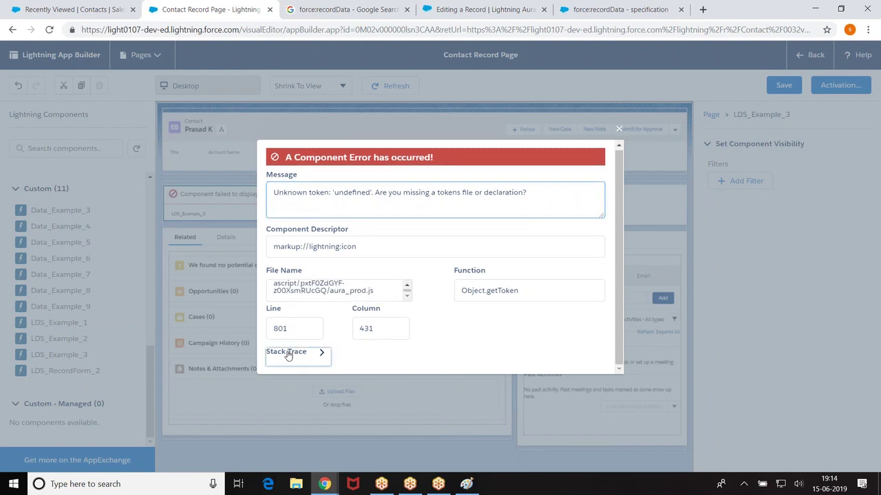
mouse_move(602, 352)
mouse_down()
mouse_move(598, 392)
mouse_move(455, 372)
mouse_up()
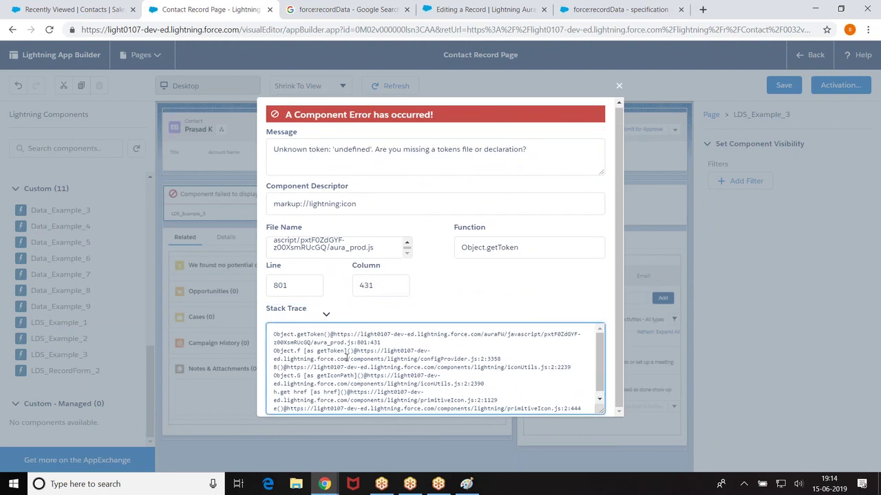
scroll(347, 357, down, 1)
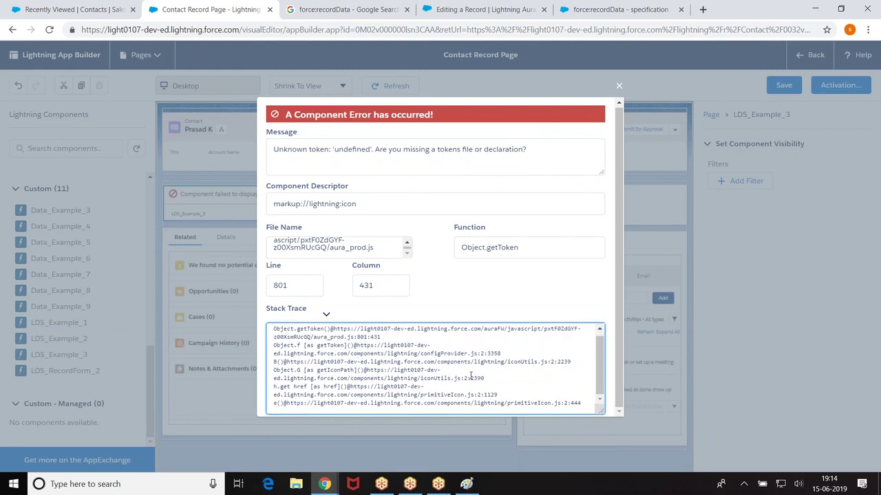
click(618, 85)
mouse_move(324, 485)
click(384, 423)
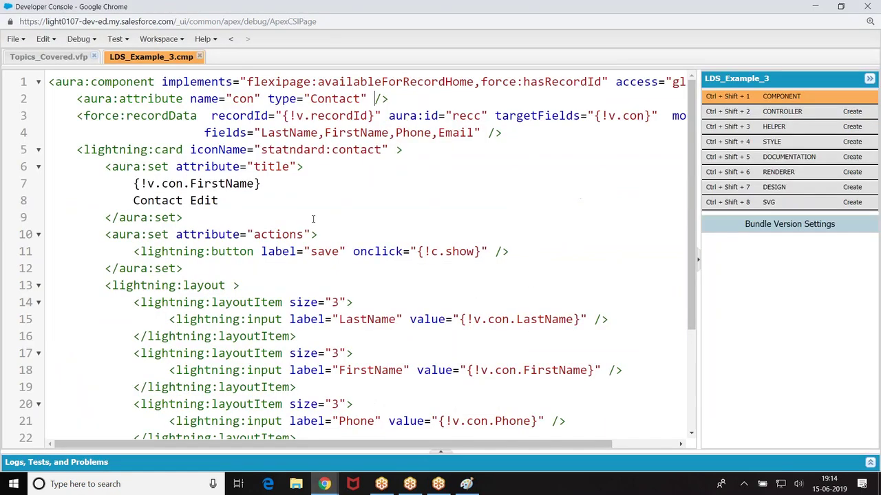
Step: Correct the card's iconName on line 5, fixing the misspelled 'statndard' to 'standard'
click(248, 150)
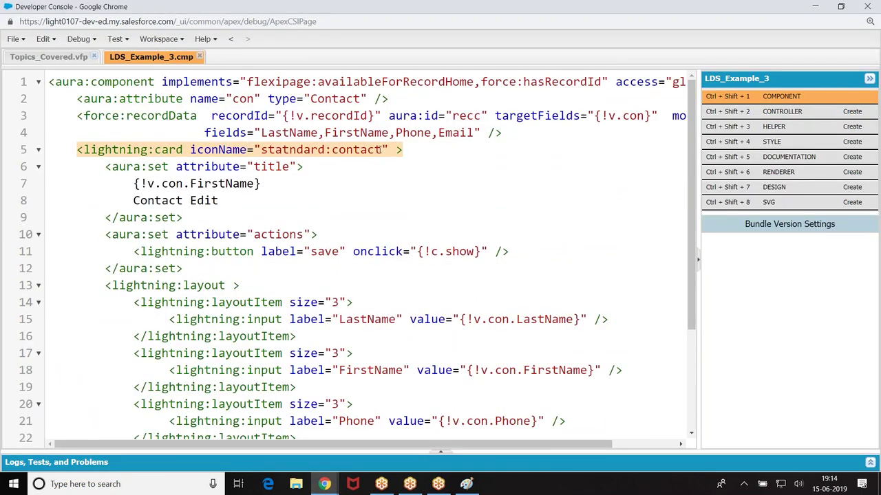
key(BackSpace)
key(BackSpace)
key(BackSpace)
key(BackSpace)
key(BackSpace)
key(BackSpace)
key(BackSpace)
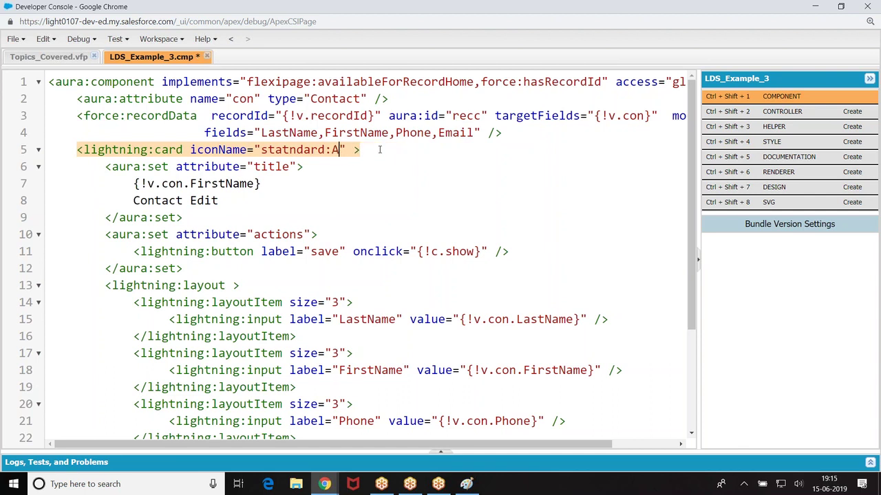
text(acc)
key(BackSpace)
key(BackSpace)
key(BackSpace)
text(contac)
click(299, 149)
key(BackSpace)
key(BackSpace)
text(ndard)
key(Delete)
key(Delete)
key(Delete)
key(Delete)
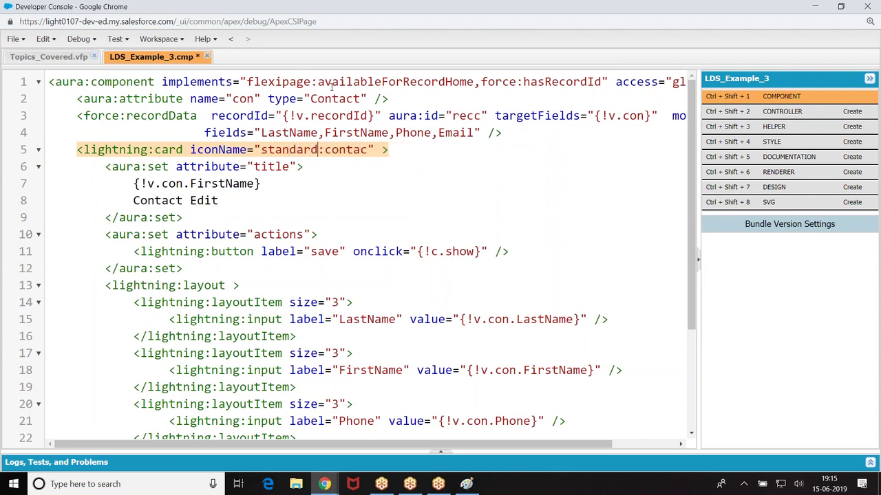
Step: Set the con attribute's type to Object, complete iconName as standard:contact, and save
click(359, 98)
key(BackSpace)
key(BackSpace)
key(BackSpace)
key(BackSpace)
key(BackSpace)
key(BackSpace)
key(BackSpace)
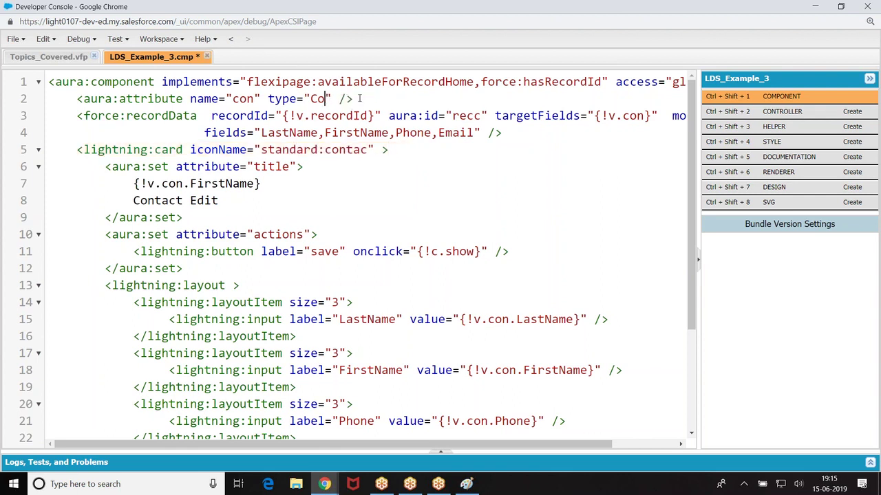
text(Object)
click(370, 150)
text(t)
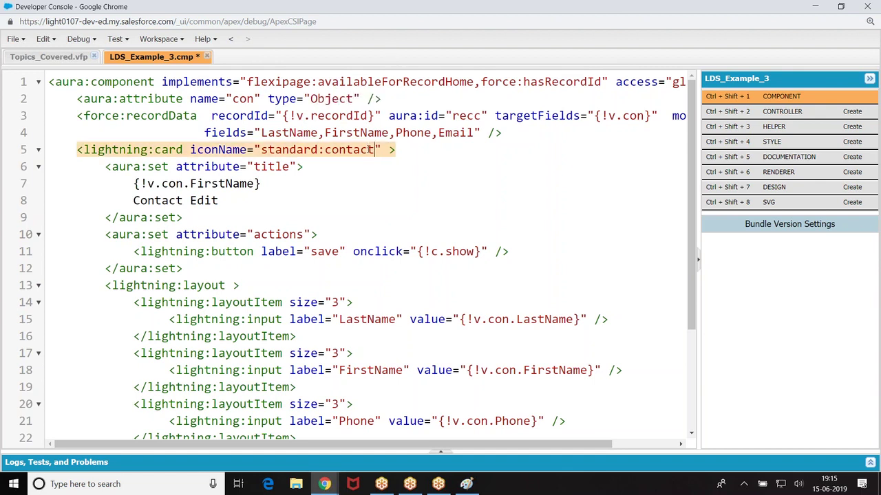
key(ctrl+s)
click(324, 484)
click(262, 428)
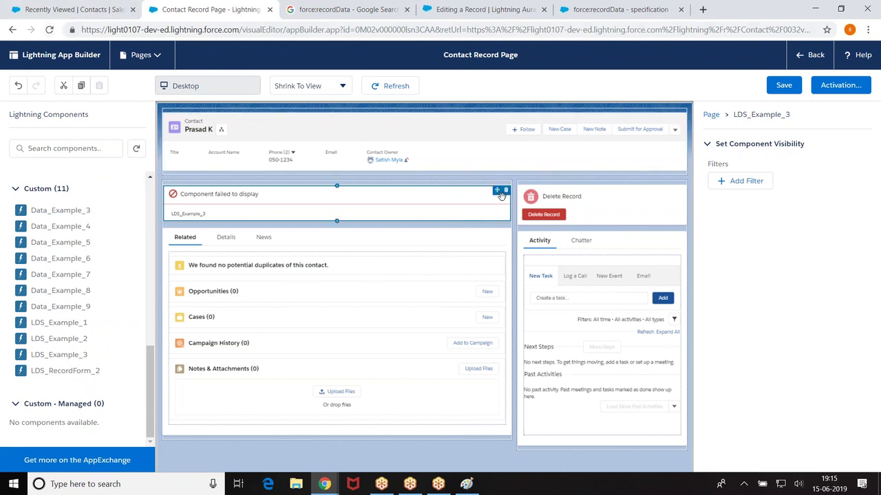
Step: Remove the header and the failed LDS_Example_3 component, then reload the builder page
click(681, 119)
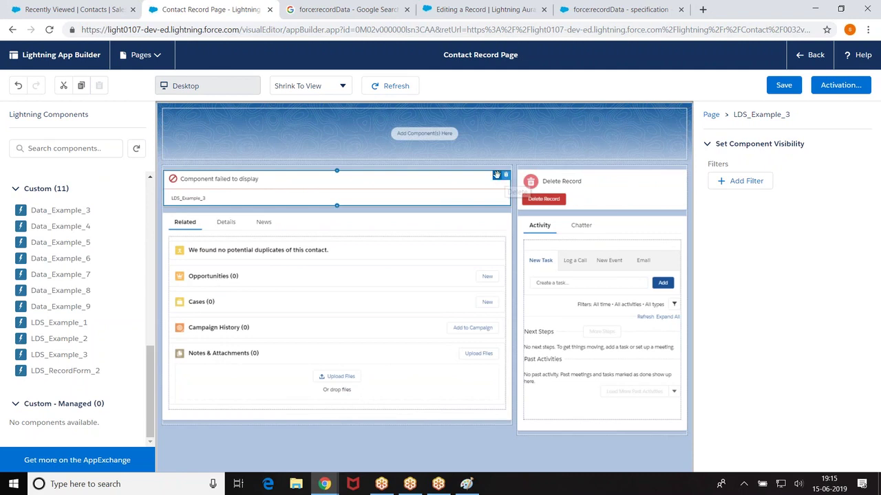
click(64, 86)
click(48, 30)
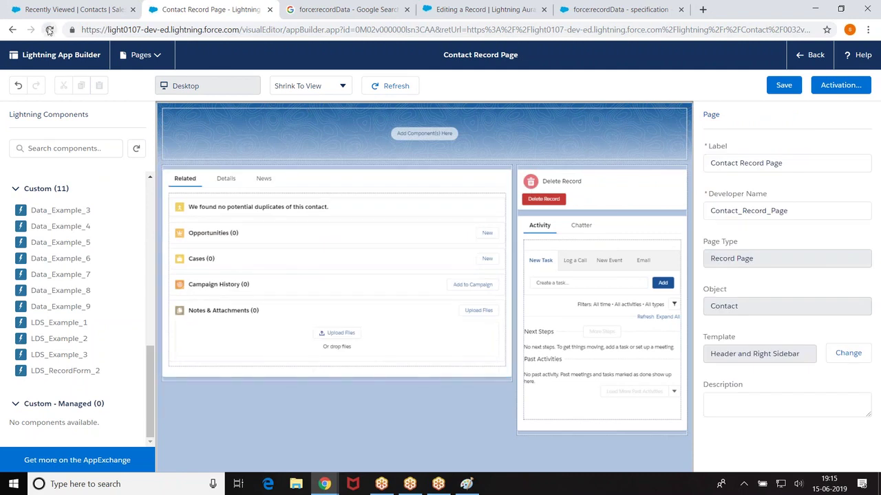
click(483, 113)
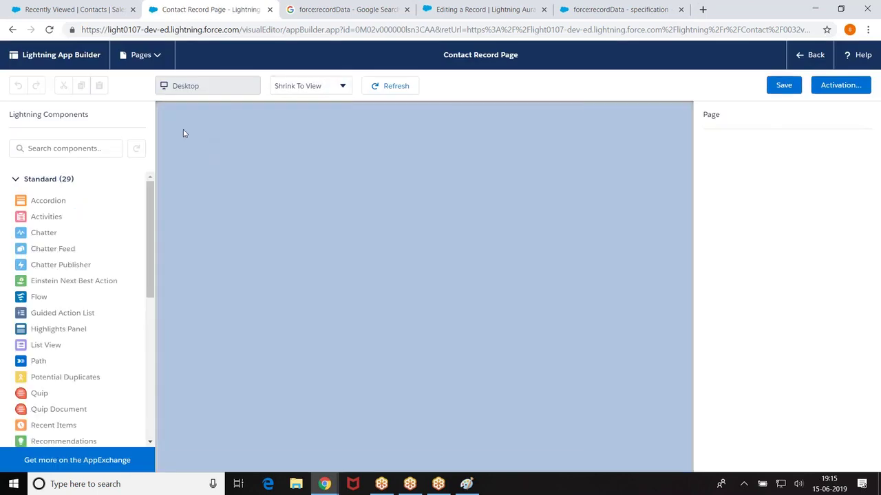
Step: Delete the header again and place LDS_Example_3 at the top, showing the Contact Edit card
drag(150, 201, 150, 375)
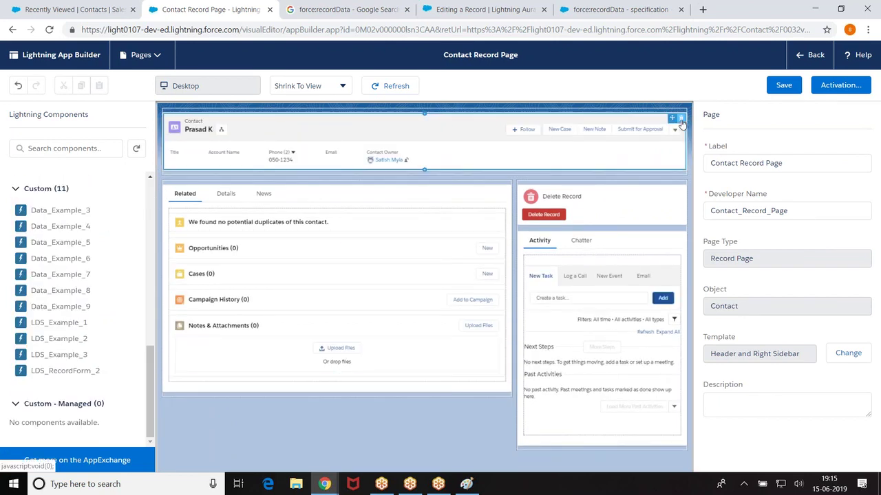
click(682, 121)
drag(55, 356, 423, 135)
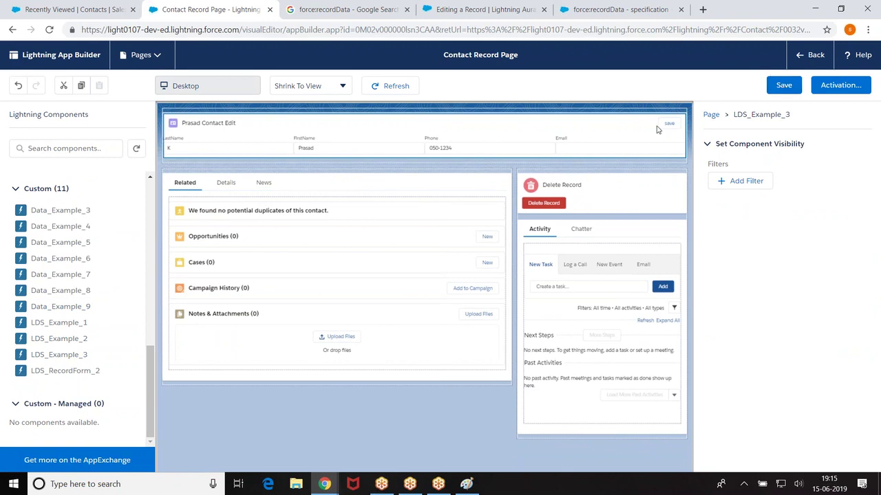
click(324, 484)
click(323, 430)
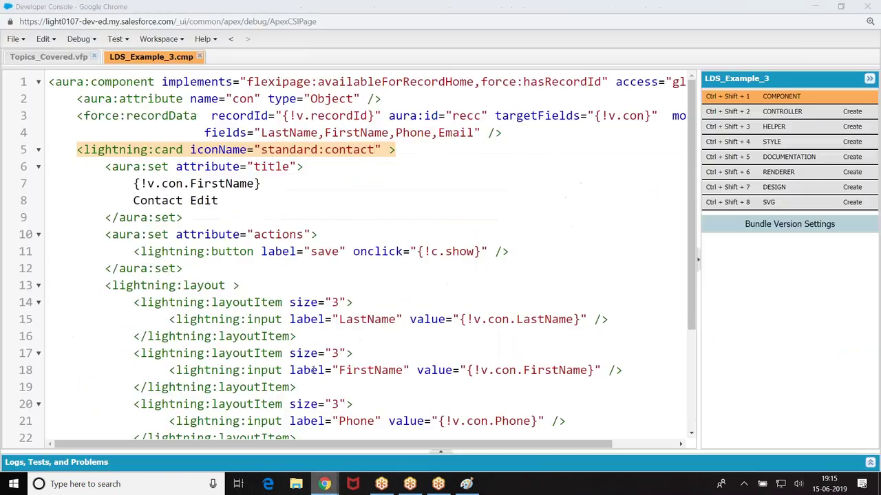
Step: Change the LastName, FirstName, Phone and Email layout item sizes from 3 to 2 and save
scroll(390, 259, down, 1)
click(339, 245)
key(BackSpace)
text(2)
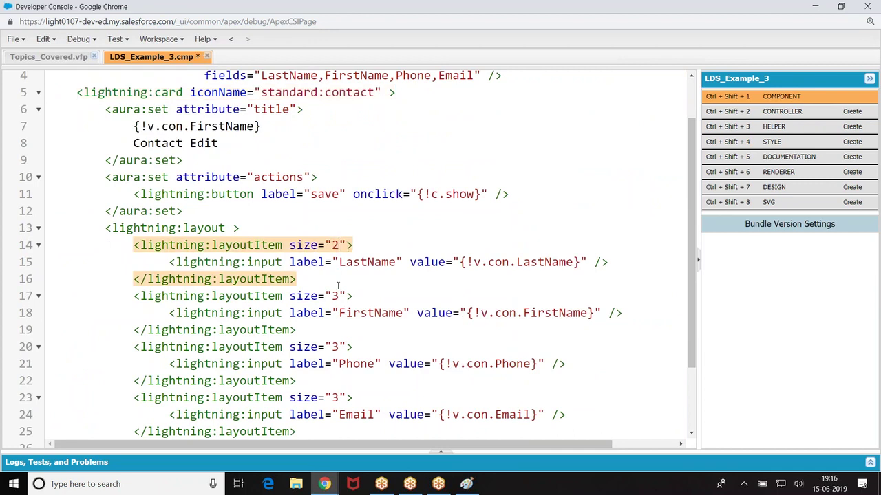
click(339, 296)
key(BackSpace)
text(2)
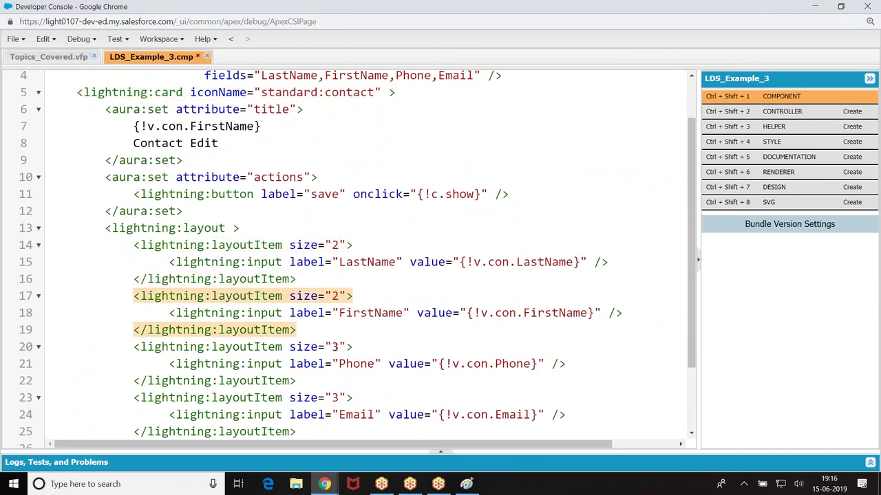
click(339, 347)
key(BackSpace)
text(2)
click(342, 398)
key(BackSpace)
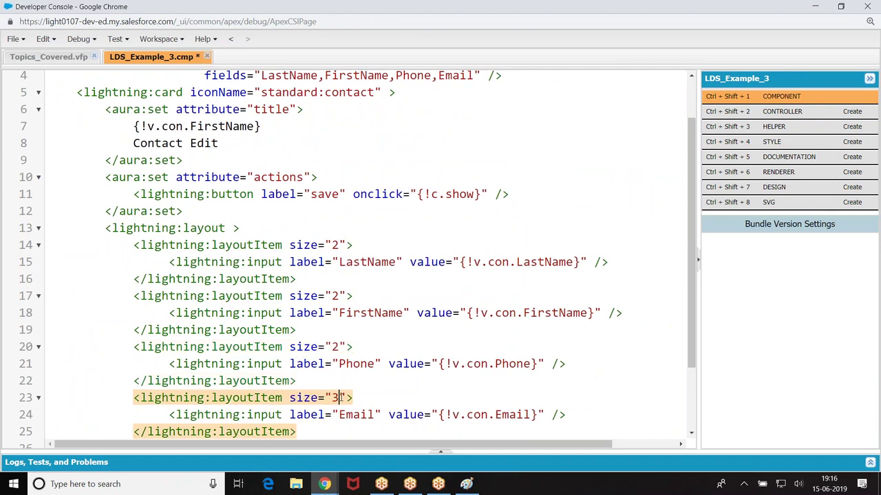
text(2)
key(ctrl+s)
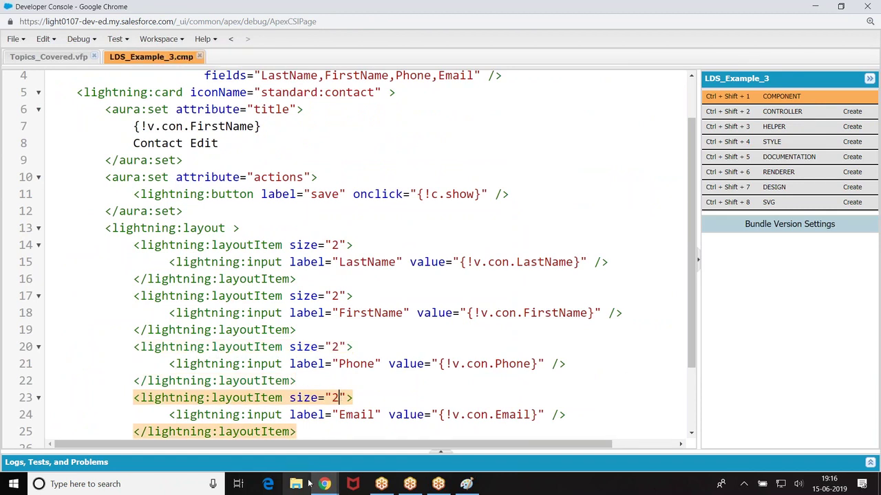
mouse_move(325, 482)
click(261, 432)
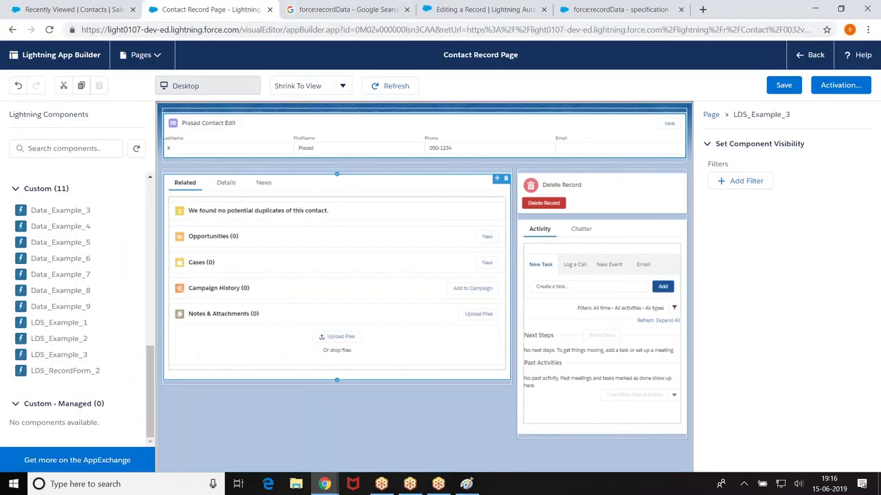
Step: Reload, swap the Highlights header for LDS_Example_3, save the page, and go back to the contact
click(49, 29)
click(493, 94)
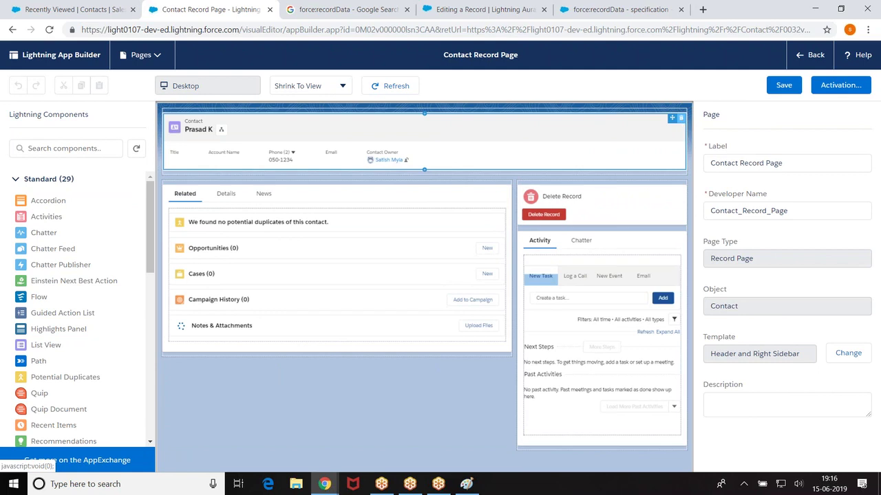
click(680, 120)
drag(151, 241, 145, 449)
drag(67, 357, 422, 141)
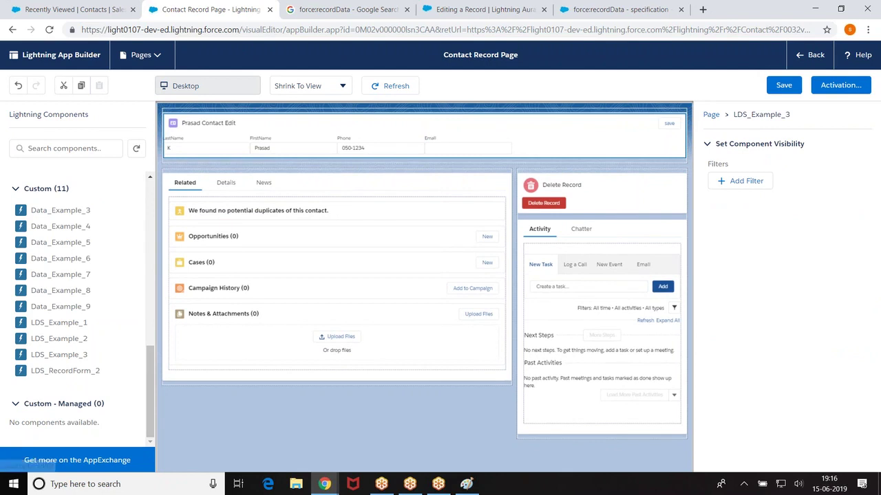
click(784, 85)
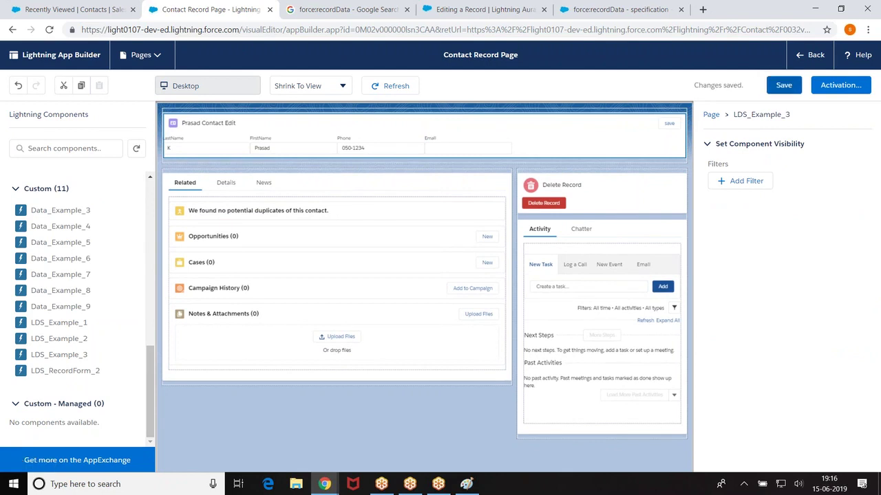
click(812, 54)
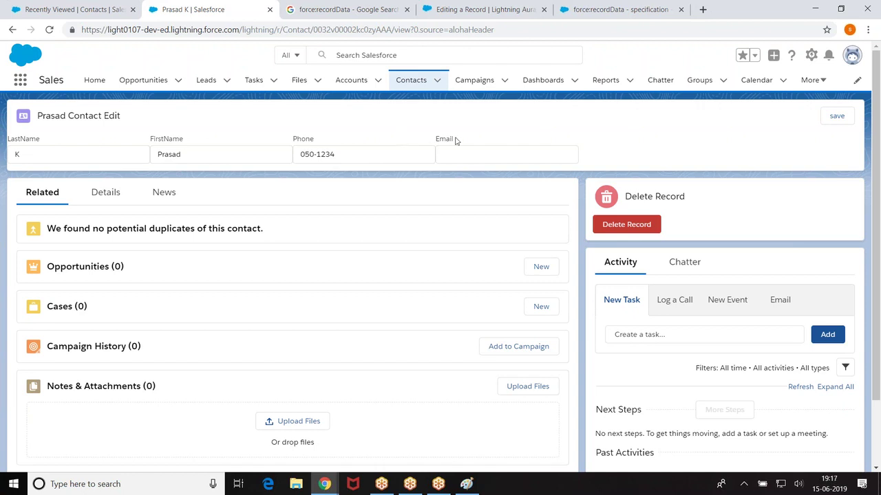
Step: Enter a sample email address in the contact card's Email field, then return to the Developer Console
click(484, 155)
text(abc@xyz.com)
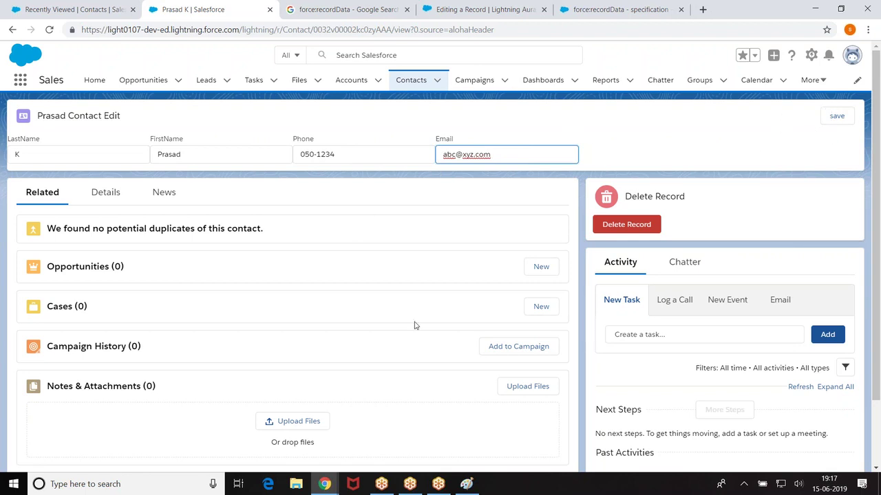
mouse_move(324, 484)
click(383, 424)
scroll(383, 190, up, 2)
scroll(588, 215, down, 2)
scroll(412, 205, up, 1)
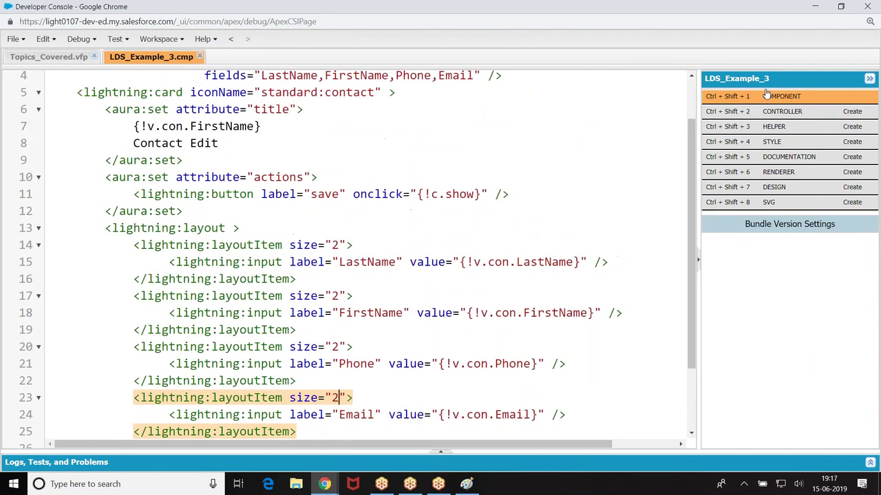
Step: Open the LDS_Example_3 controller and rename its myAction method to show
click(782, 111)
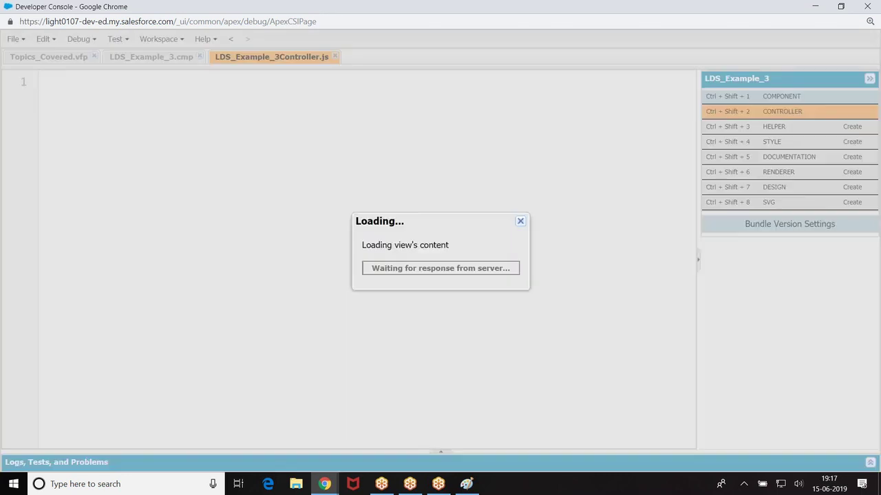
click(128, 102)
key(BackSpace)
key(BackSpace)
key(BackSpace)
key(BackSpace)
key(BackSpace)
key(BackSpace)
key(BackSpace)
key(BackSpace)
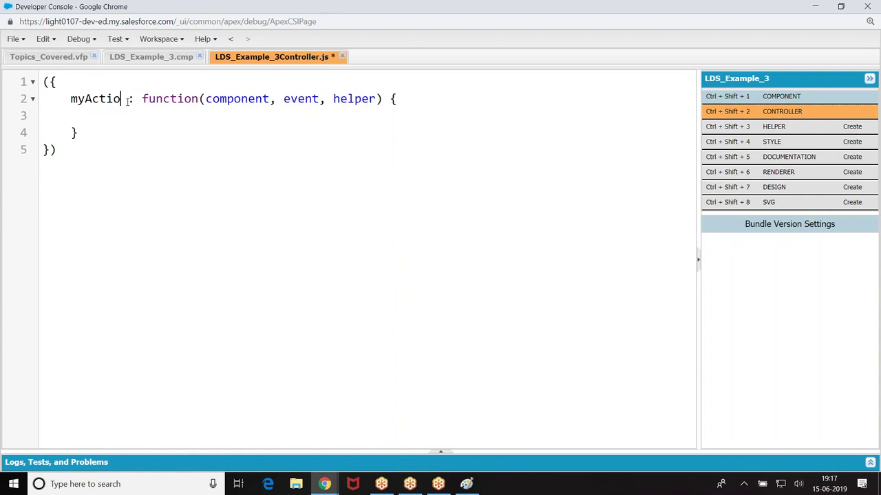
text(show)
key(BackSpace)
key(BackSpace)
text(how)
Step: Add component.find("rec").saveRecord($A.getCallback(function(saveResult){})); inside show
click(129, 119)
text(componet)
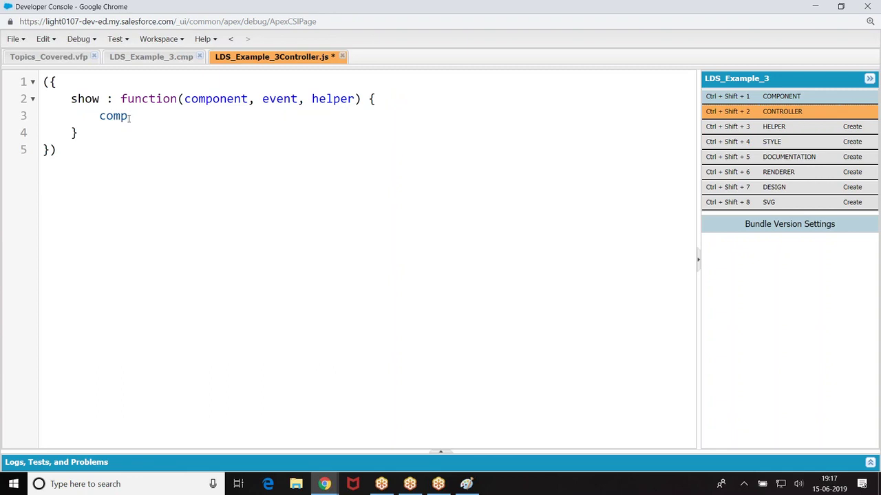
key(BackSpace)
text(nt.get()
key(BackSpace)
key(BackSpace)
key(BackSpace)
key(BackSpace)
text(find("rec)
key(Right)
key(Right)
text(.saveRe)
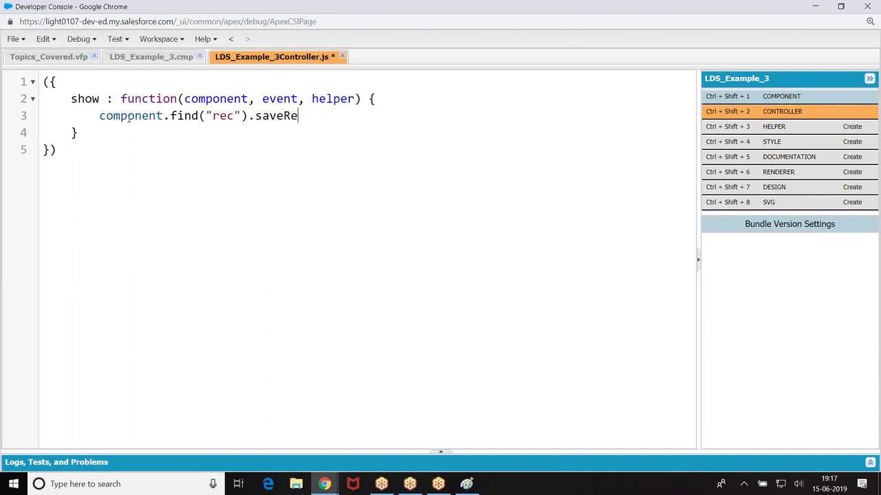
text(cord($A.getCallback(fuct)
key(BackSpace)
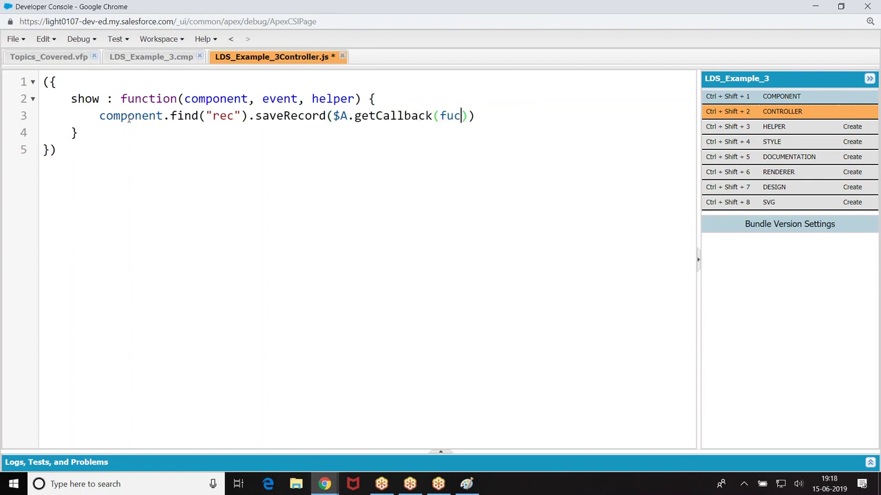
text(ction()
text(saveResult)
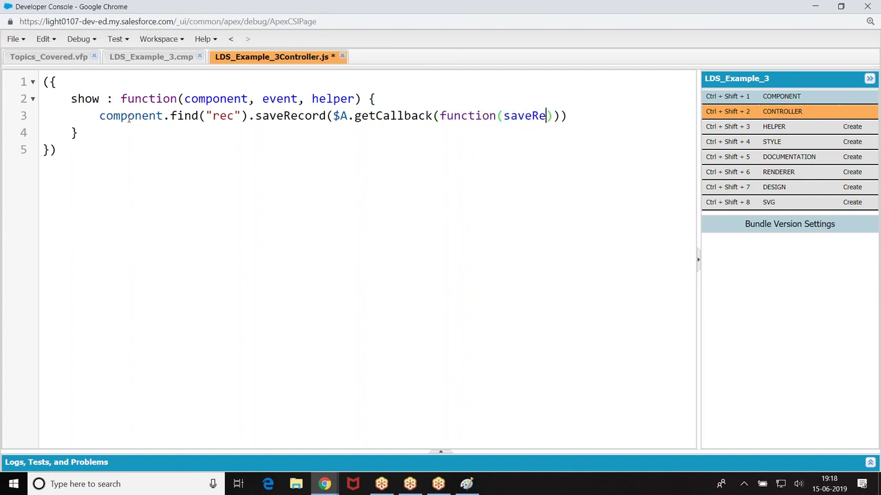
text(){})
key(End)
text(;)
Step: In the callback, add if(saveResult.state === 'SUCCESS') with alert('Success')
click(609, 116)
click(588, 115)
key(Return)
key(Return)
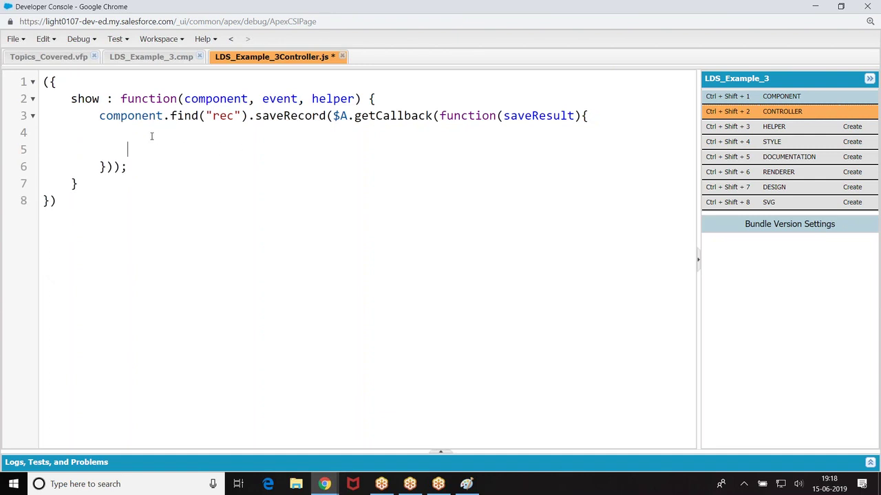
text(var)
key(BackSpace)
key(BackSpace)
key(BackSpace)
click(143, 133)
text(if(st)
key(BackSpace)
text(aveResult.st)
key(BackSpace)
text(state )
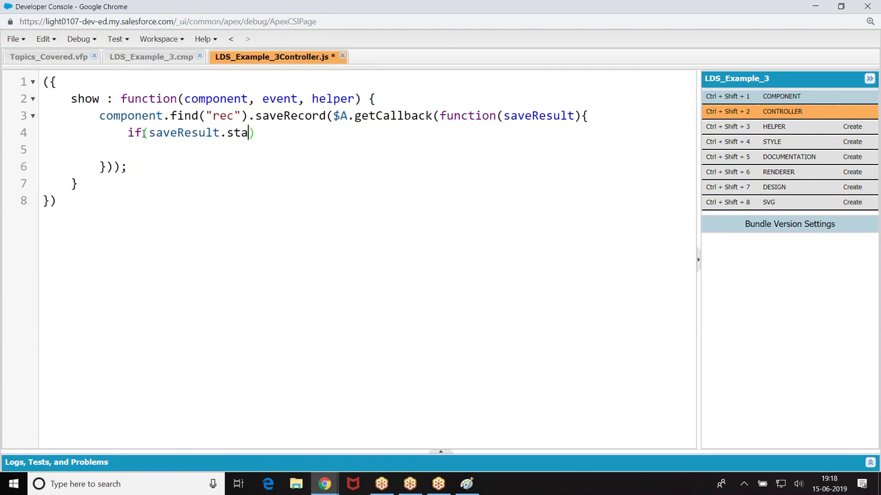
text(=== 'SUCCESS)
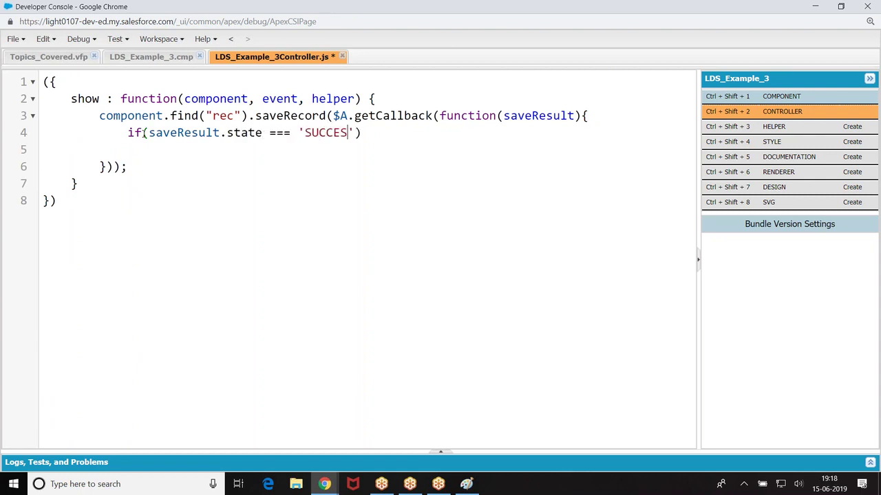
text('){)
key(Return)
text(alert('Succes)
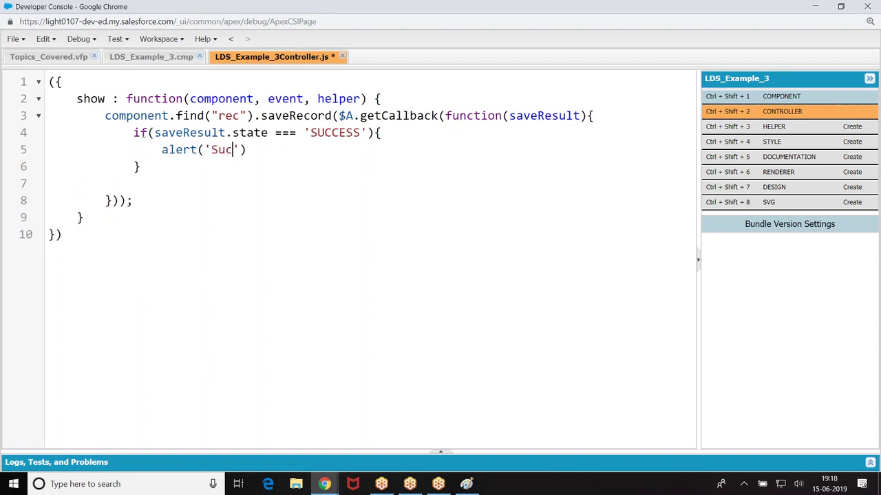
text(s');)
Step: Add an else block that calls alert('Error')
click(140, 166)
text(else{)
key(Return)
text(alert('Error'))
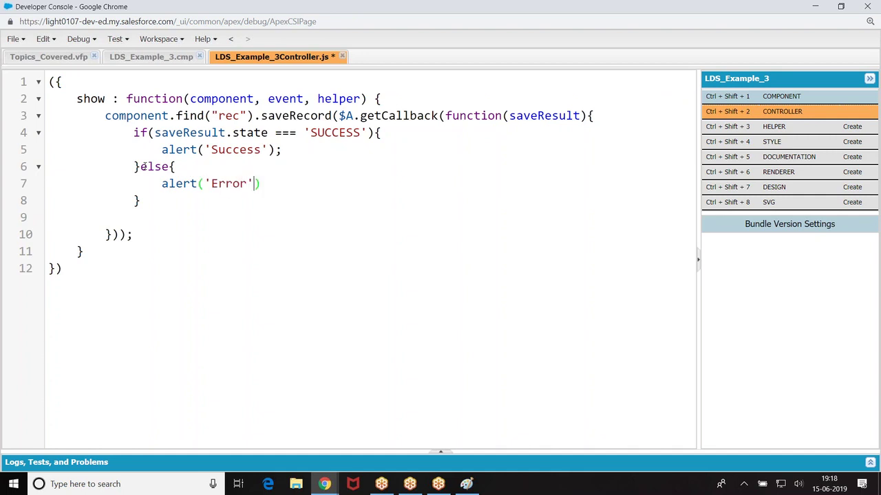
text(;)
Step: Switch to the Salesforce contact page and reload it to pick up the new controller
mouse_move(324, 483)
click(292, 457)
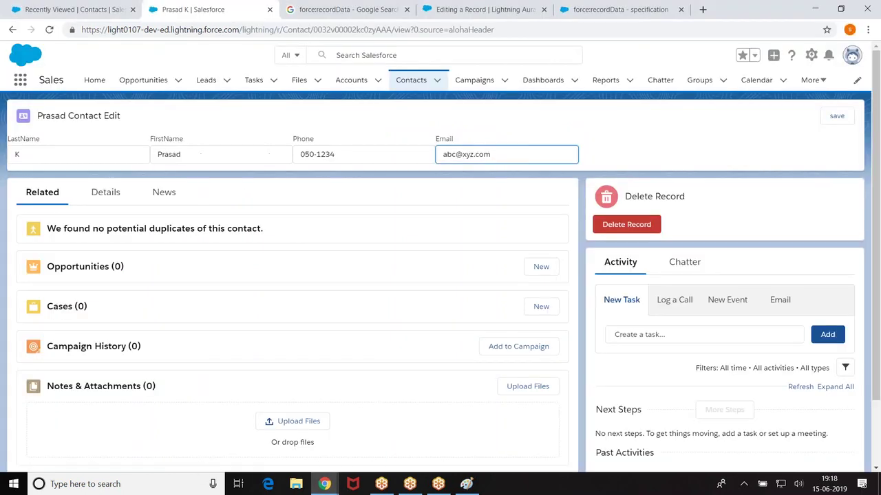
click(50, 30)
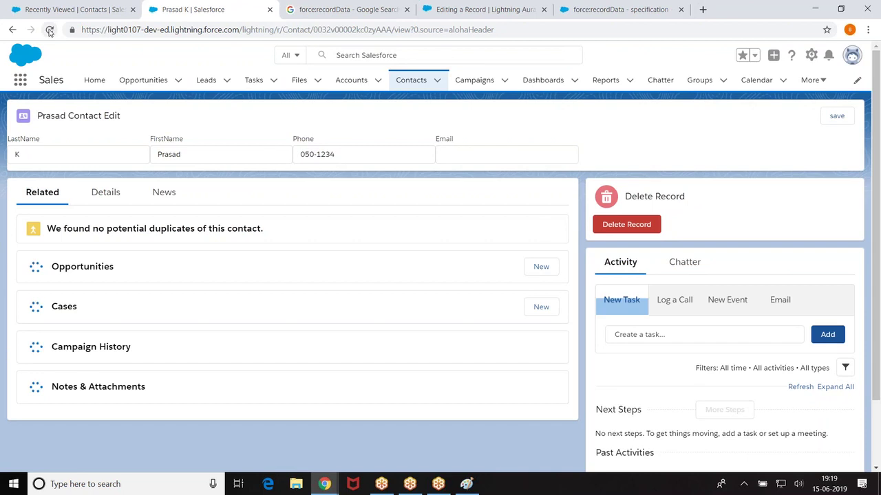
click(50, 31)
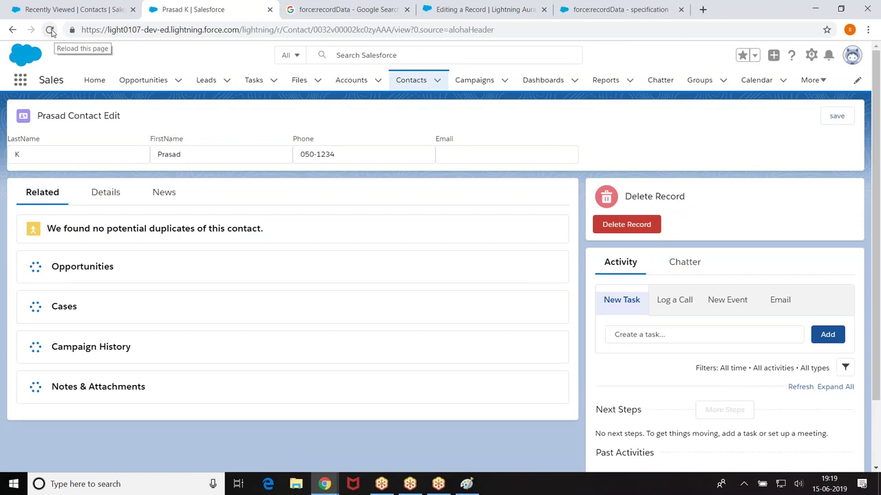
click(50, 31)
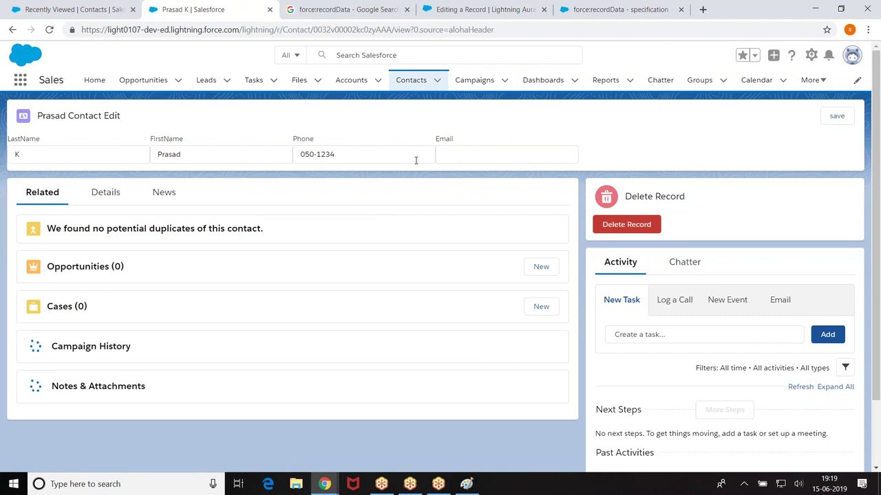
Step: Enter a sample .com email in the card's Email field, save, and return to Developer Console
click(458, 154)
text(abc@xyz.cio)
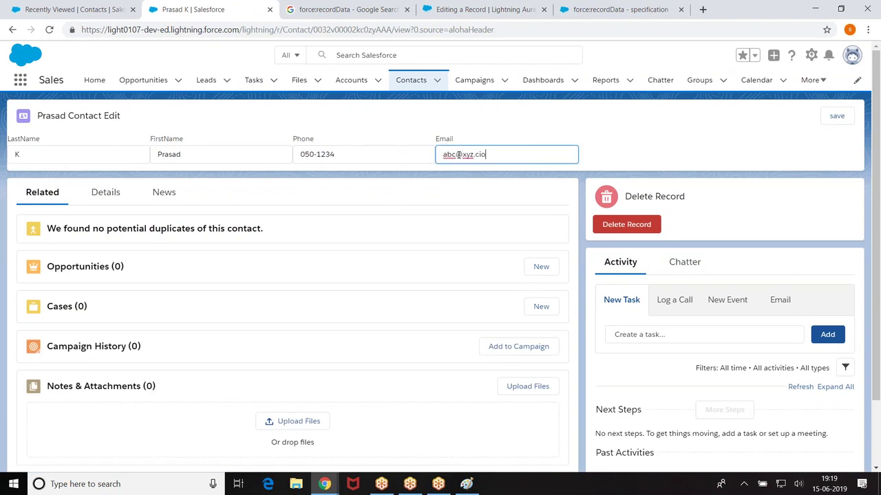
key(BackSpace)
key(BackSpace)
text(om)
click(836, 115)
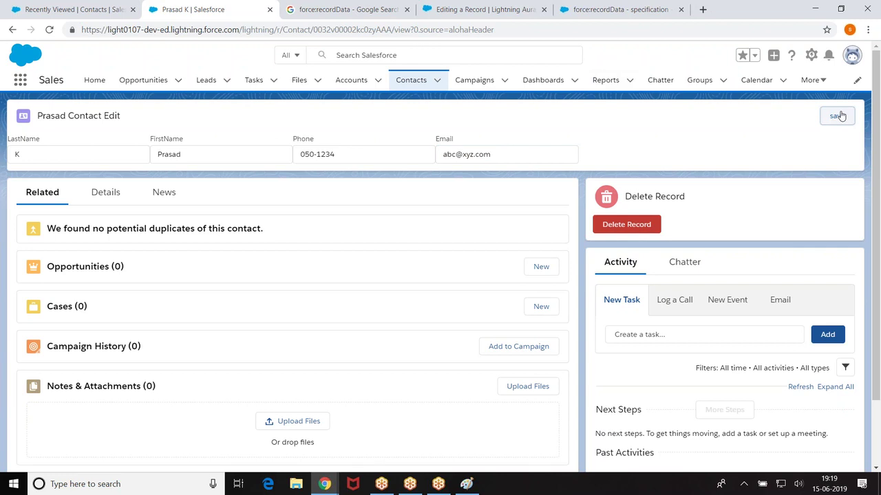
mouse_move(328, 486)
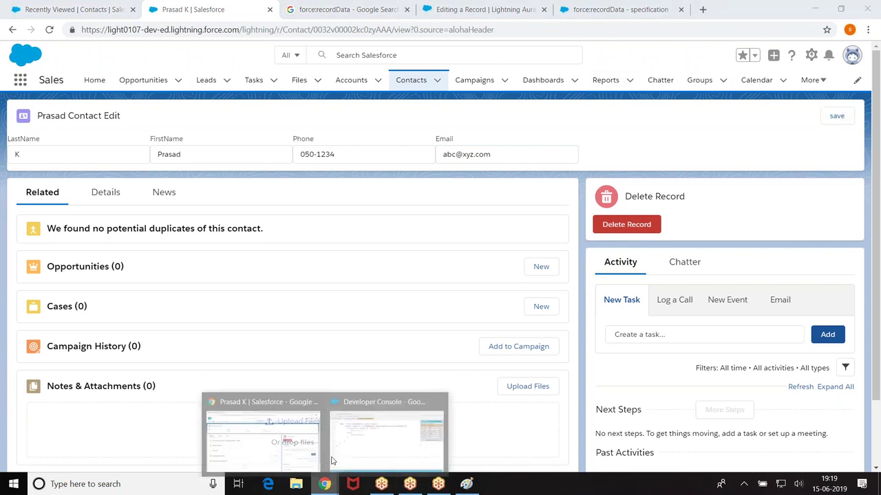
click(332, 460)
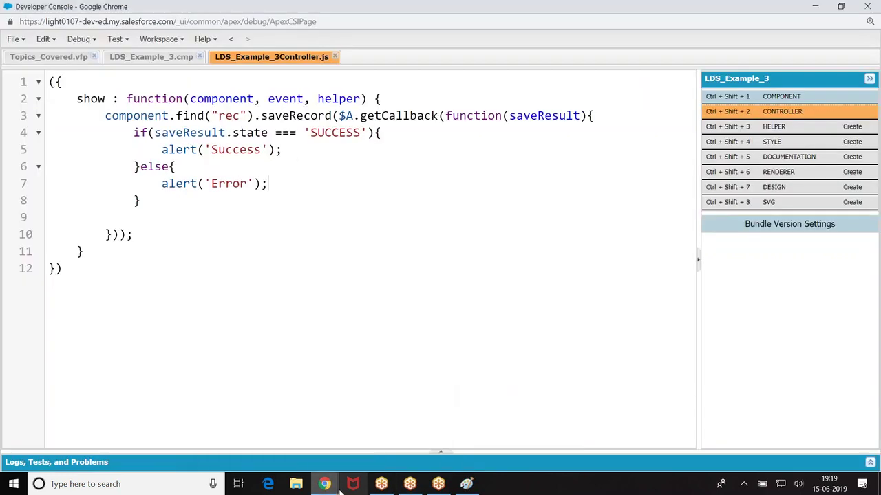
Step: Reopen the contact's record page from the Contacts list, then go back to Developer Console
click(260, 427)
click(412, 81)
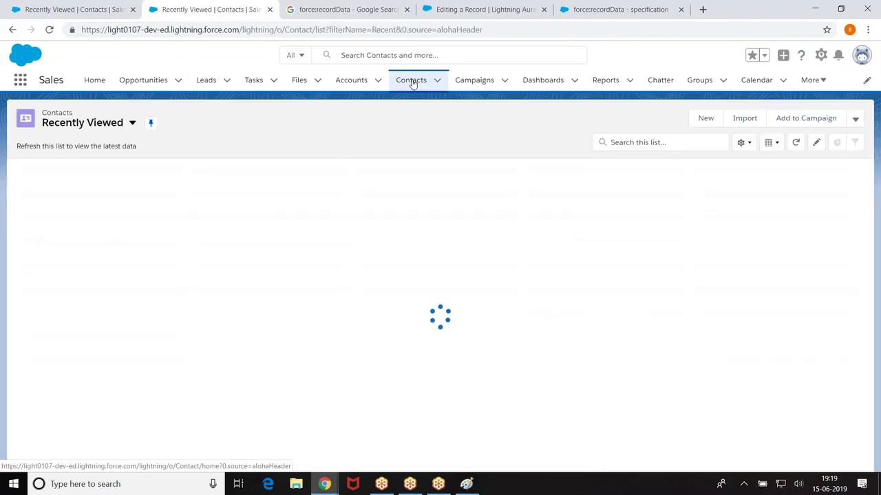
click(79, 190)
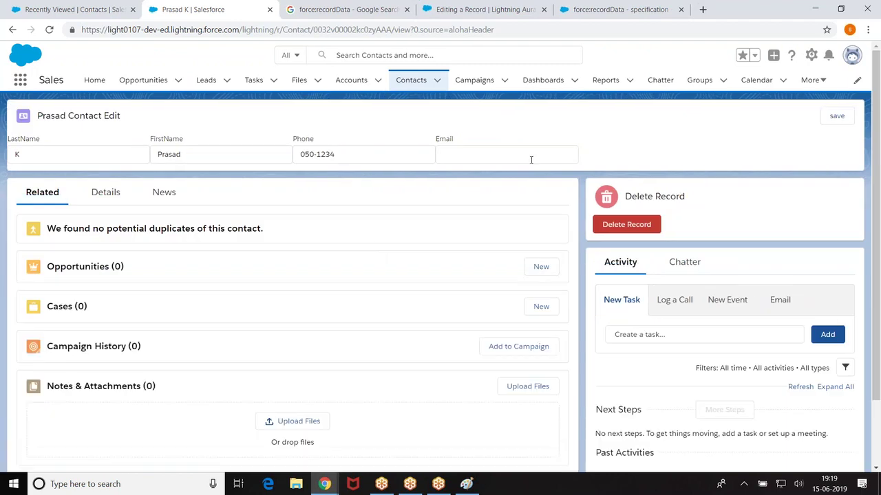
mouse_move(324, 484)
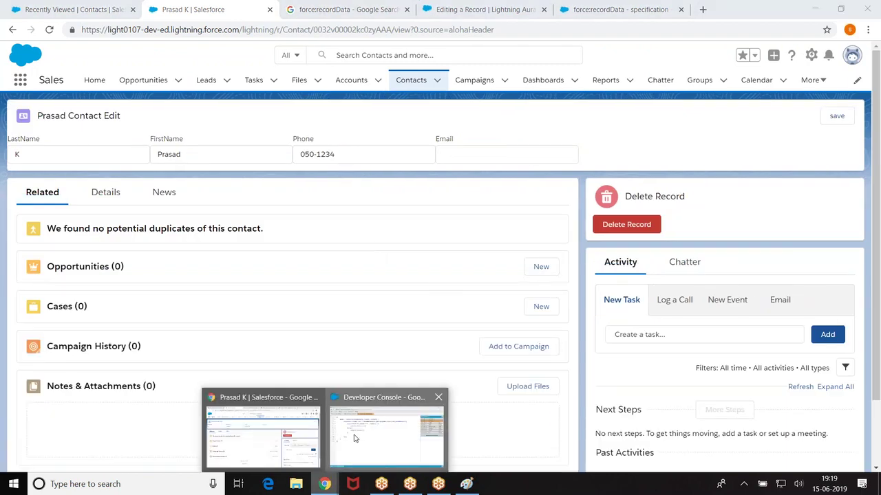
click(354, 439)
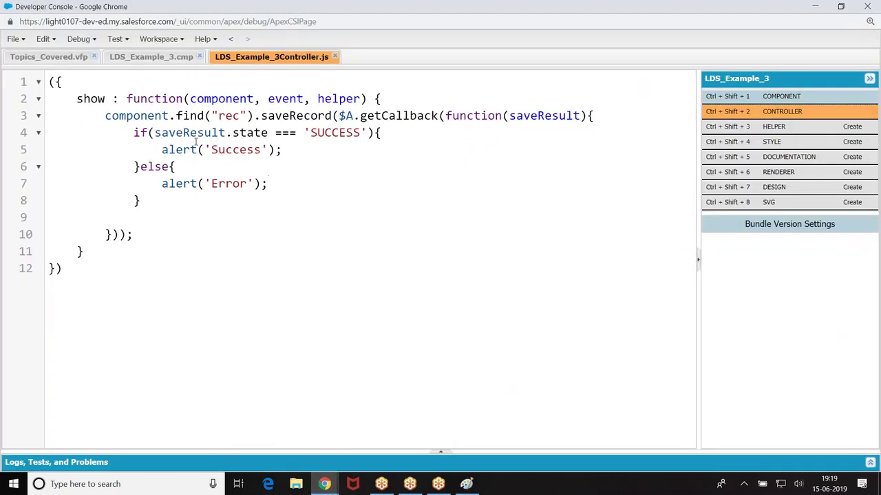
Step: Change the recordData aura:id from recc to rec in LDS_Example_3.cmp and save
click(148, 58)
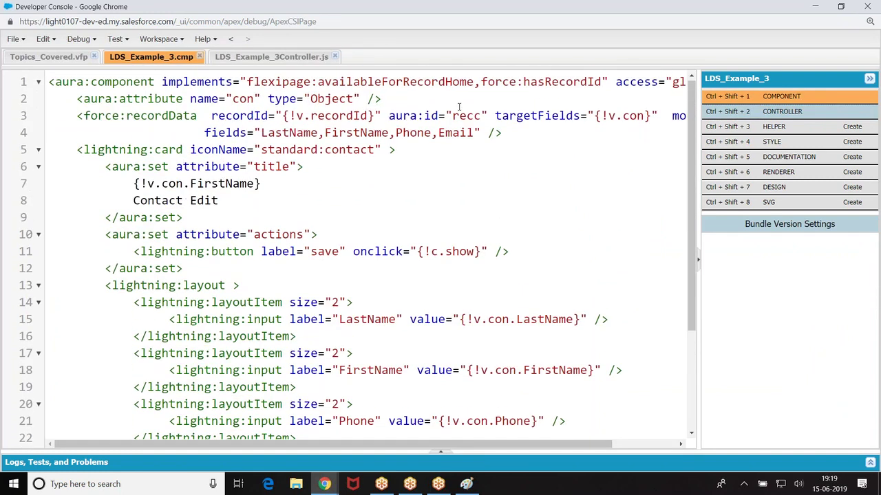
click(480, 115)
key(BackSpace)
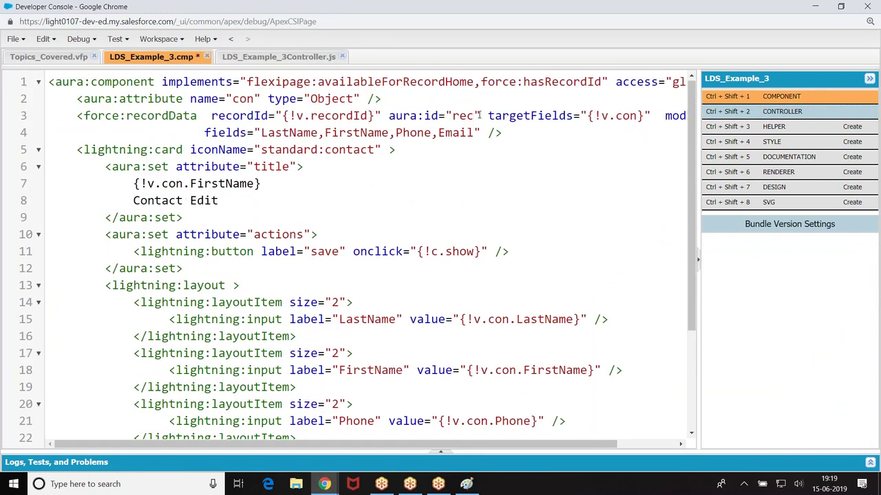
key(ctrl+s)
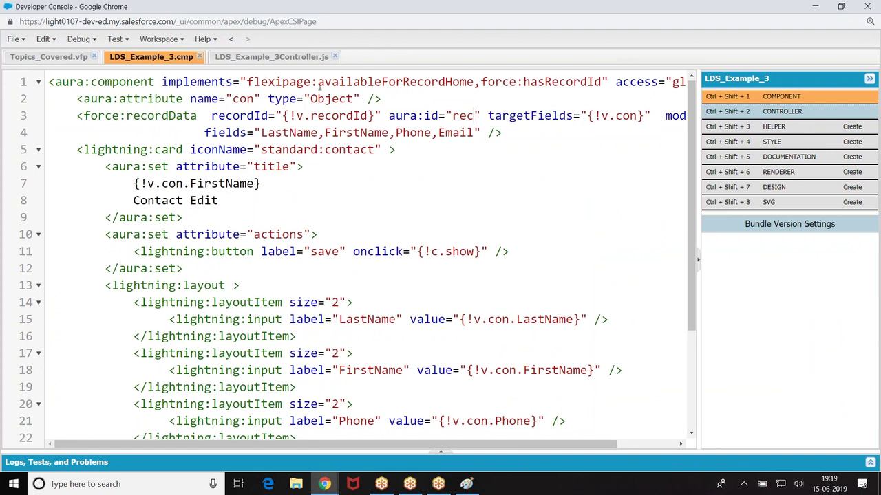
click(286, 59)
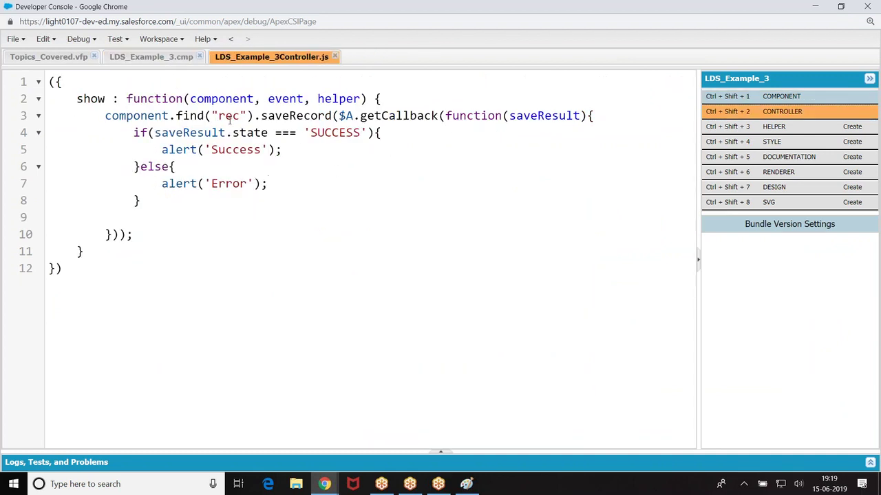
mouse_move(324, 484)
click(262, 423)
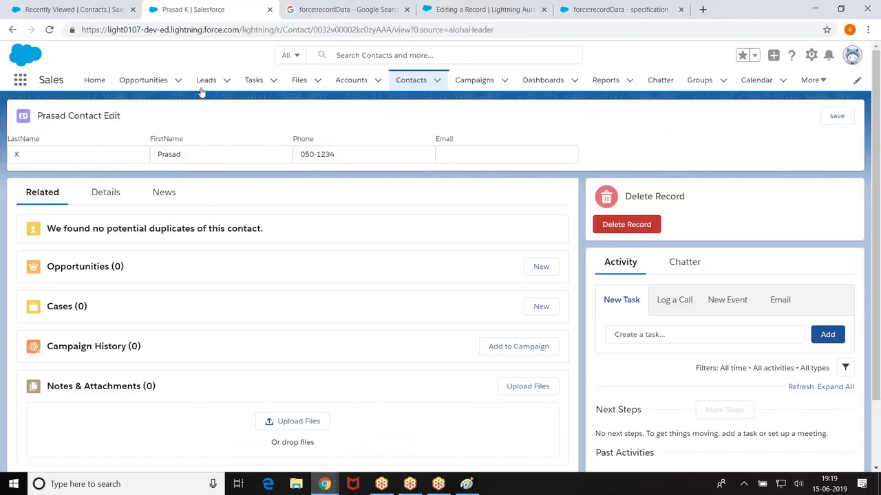
Step: Reload the Salesforce contact page to pick up the corrected component
click(50, 30)
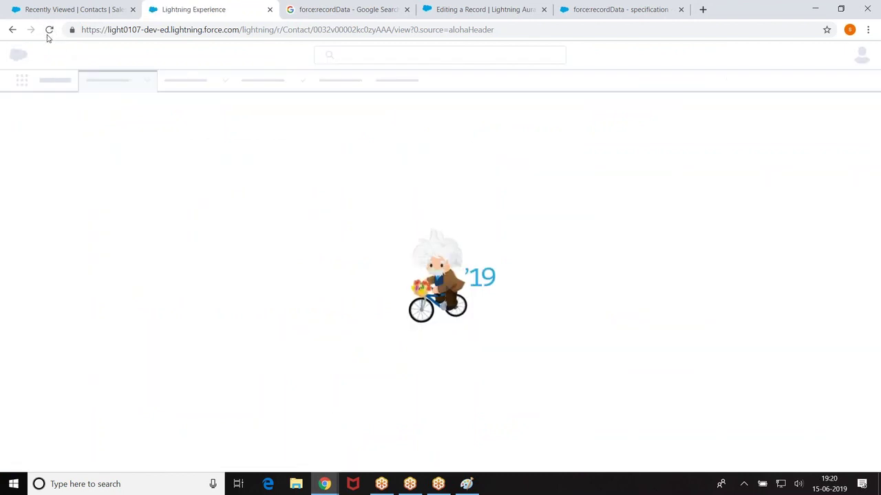
click(50, 30)
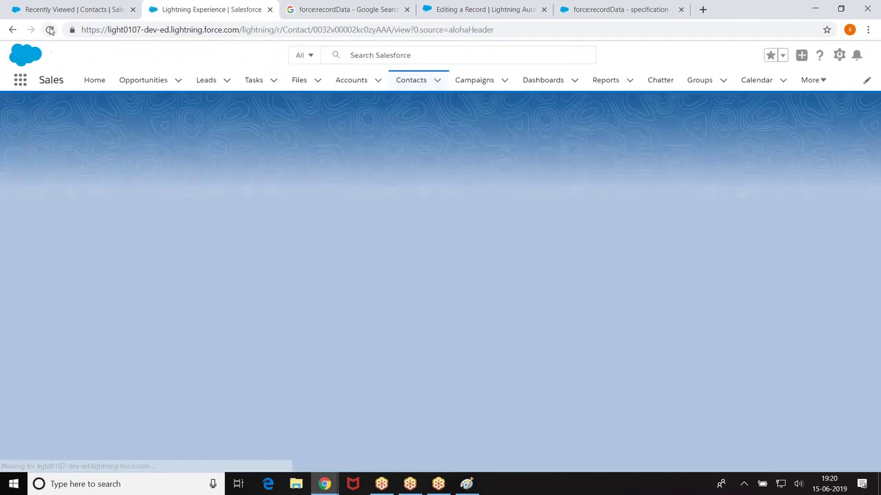
click(49, 30)
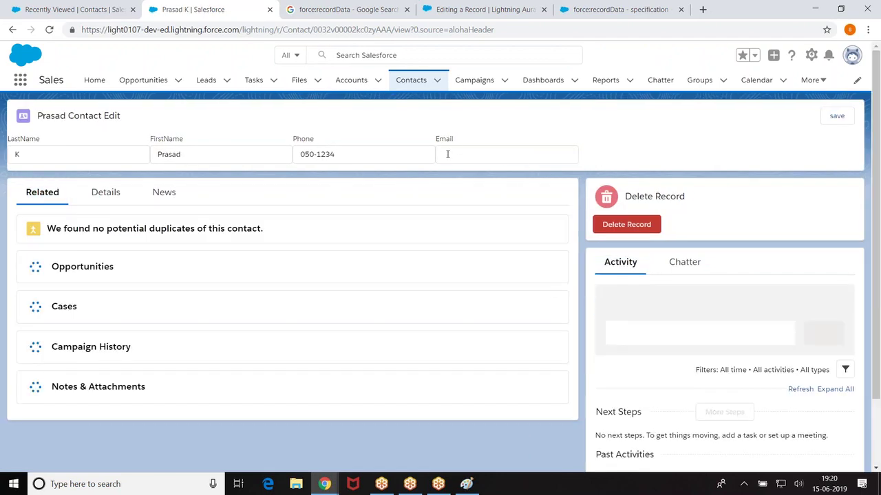
Step: Save a sample .com email from the card, dismiss the Success alert, and view Details
click(447, 155)
text(abc@xyz.com)
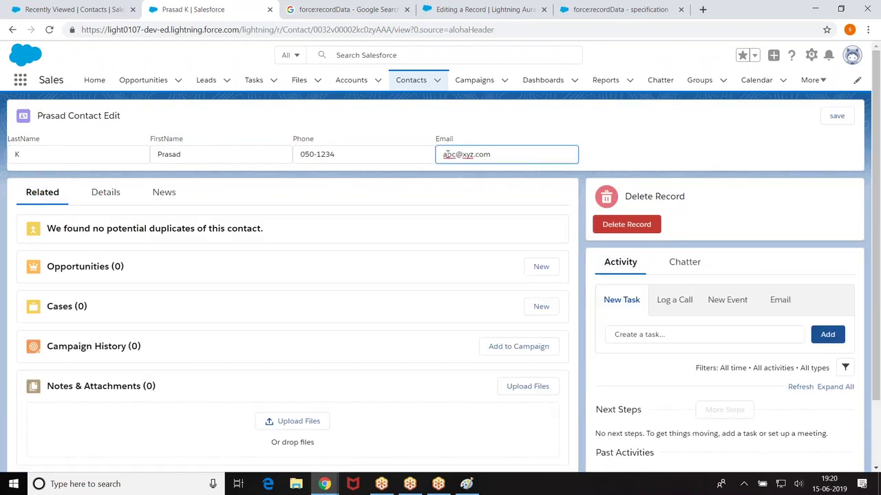
click(833, 117)
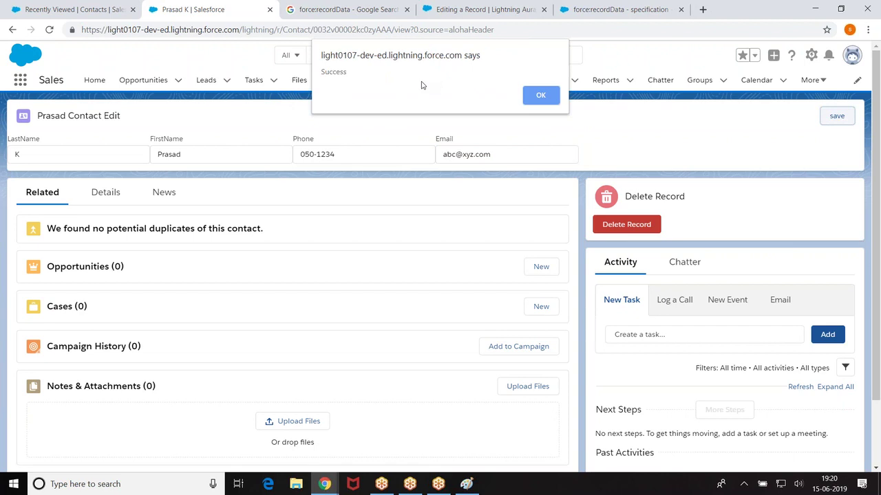
click(545, 94)
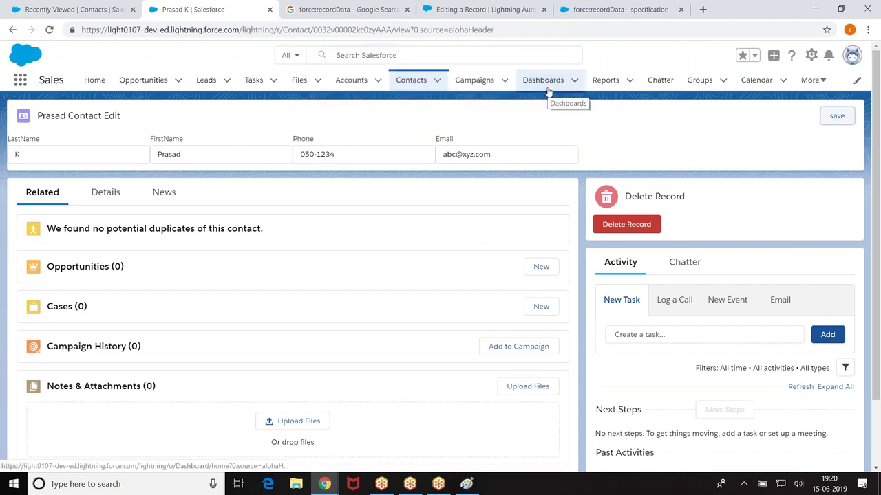
click(102, 195)
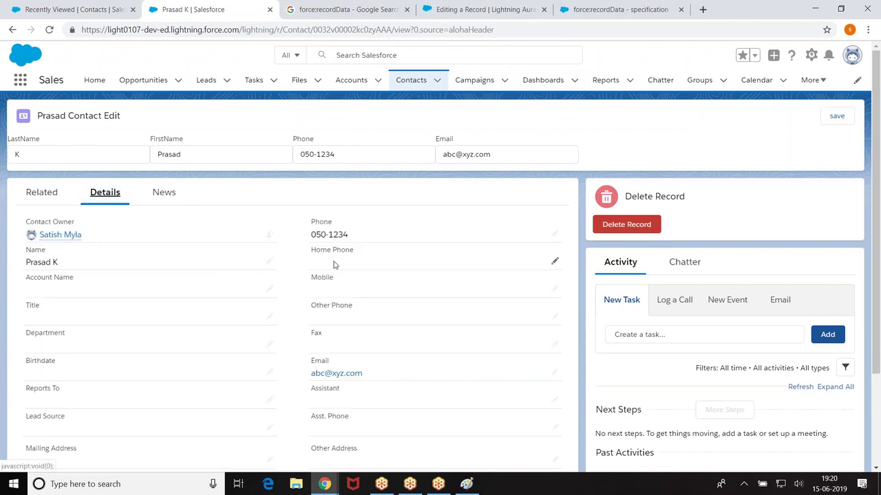
scroll(335, 264, down, 2)
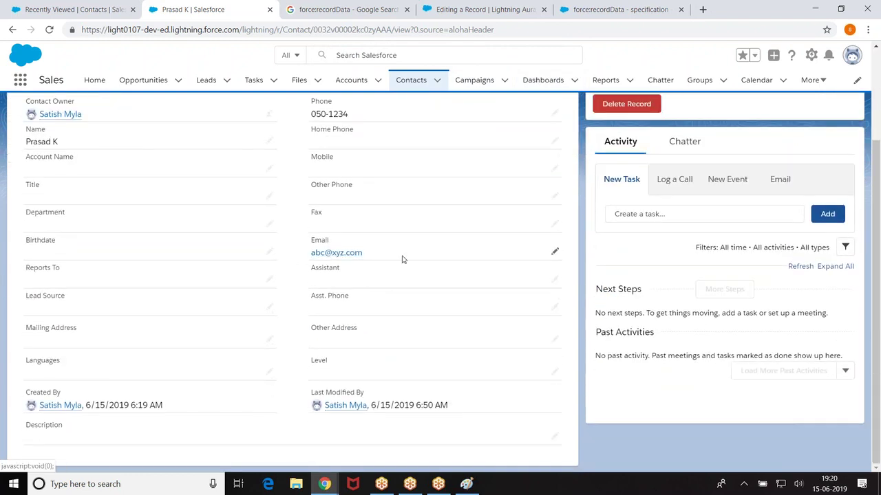
scroll(403, 255, up, 2)
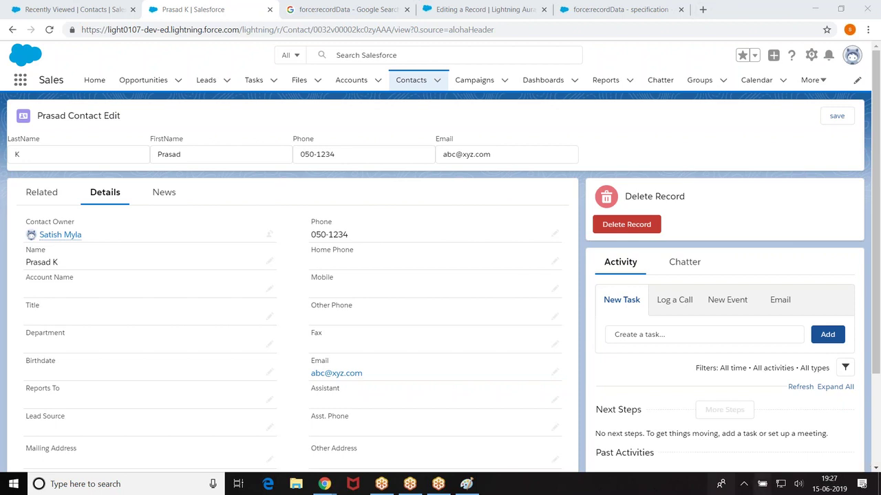
Step: Bring up the Chrome taskbar previews to switch windows
mouse_move(326, 485)
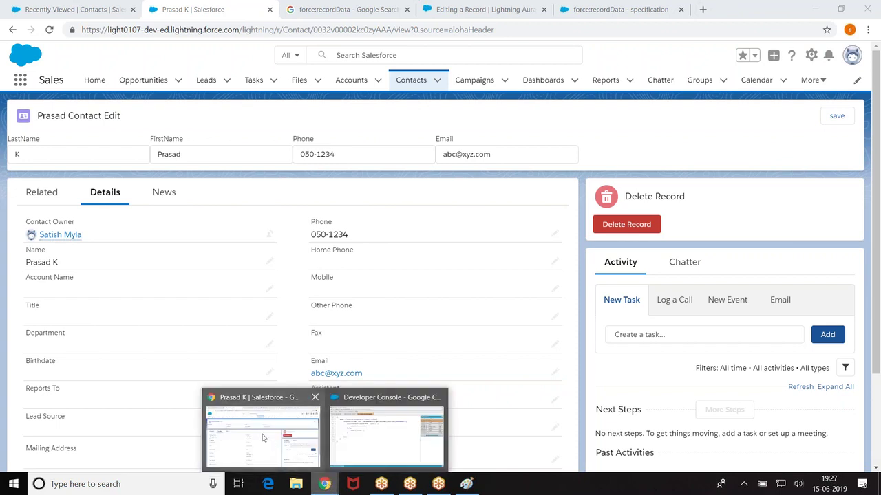